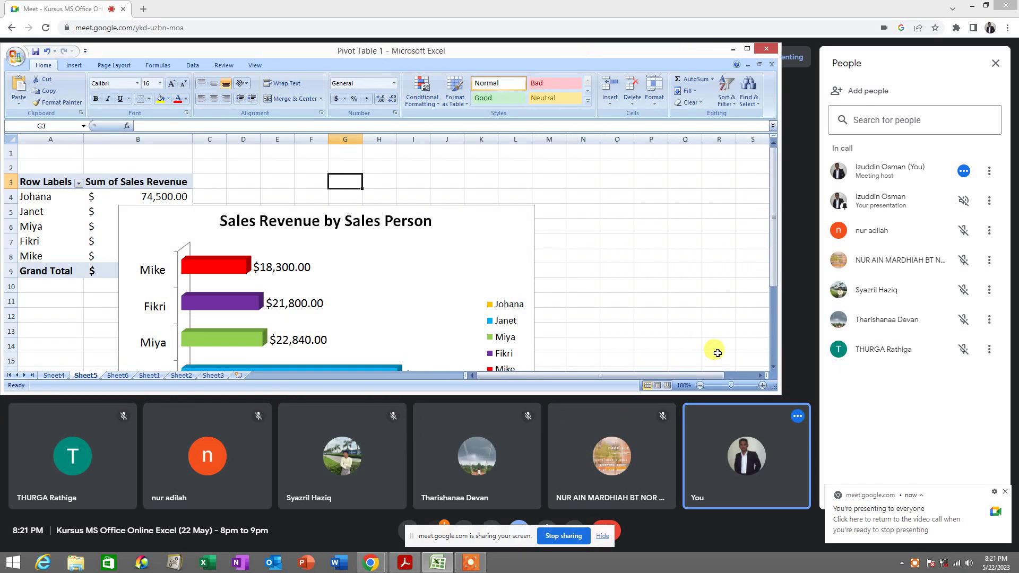
- Dismiss the screen-sharing notification beside the pivot chart sheet
left_click(658, 300)
scroll(629, 280, "down", 1)
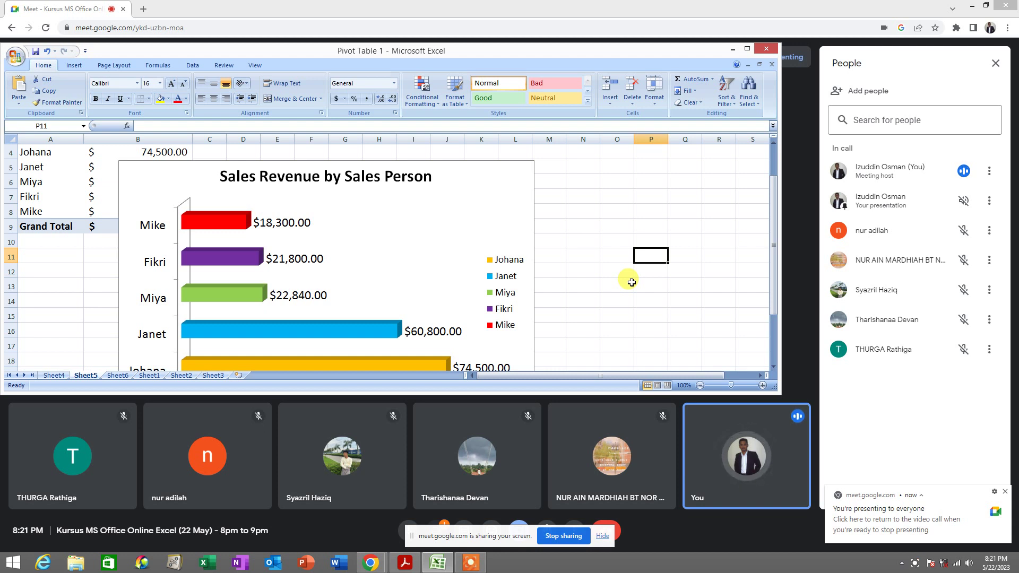
left_click(1007, 495)
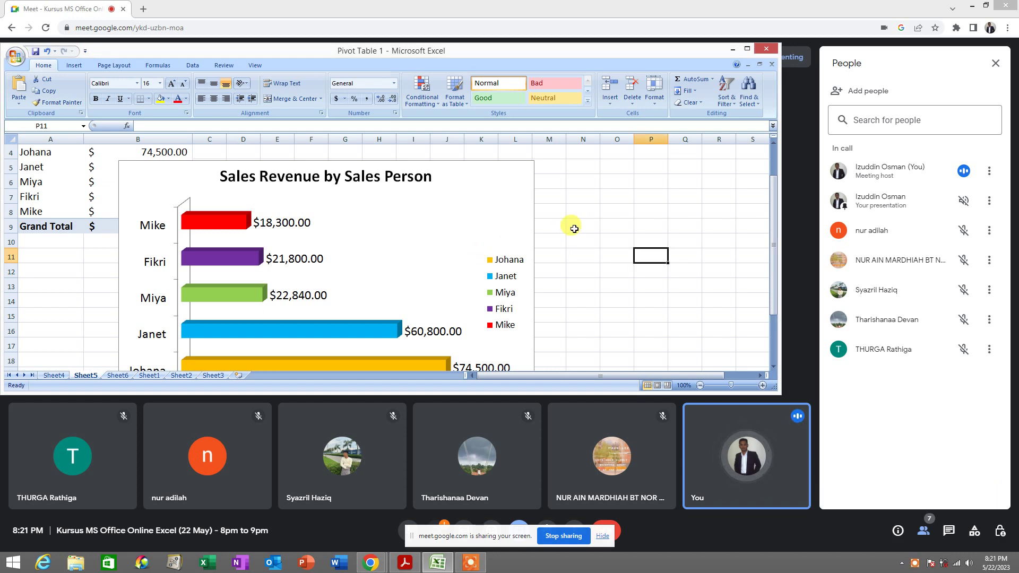
left_click(561, 209)
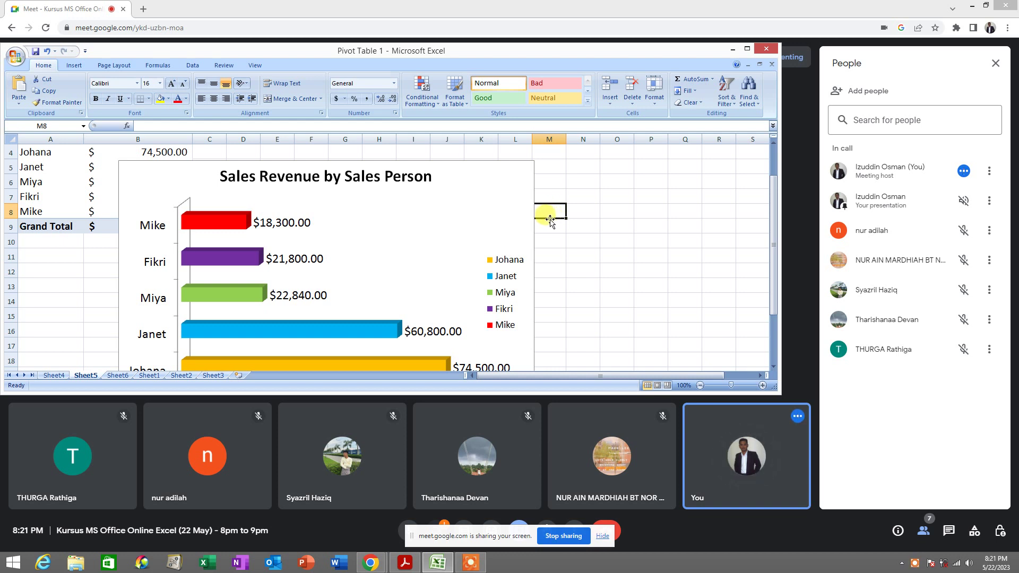
- Switch to Sheet1 and select the Order Details Jan 2020 table from A3
left_click(150, 375)
left_click_drag(33, 179, 651, 341)
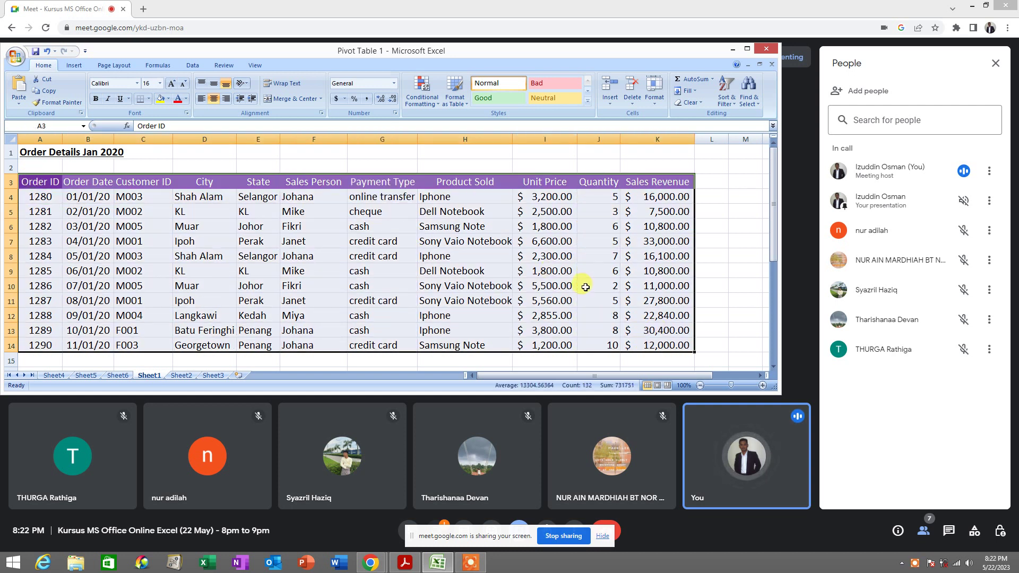
left_click(126, 223)
left_click_drag(38, 184, 652, 346)
left_click_drag(32, 182, 645, 341)
- Minimize Excel and the browser, then open a new Notepad document
left_click(737, 51)
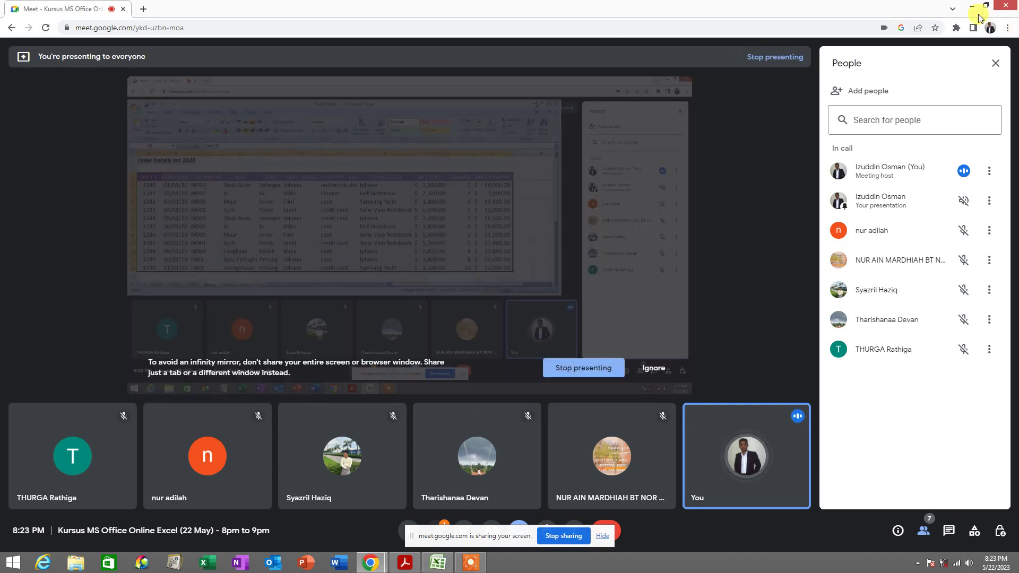
left_click(976, 7)
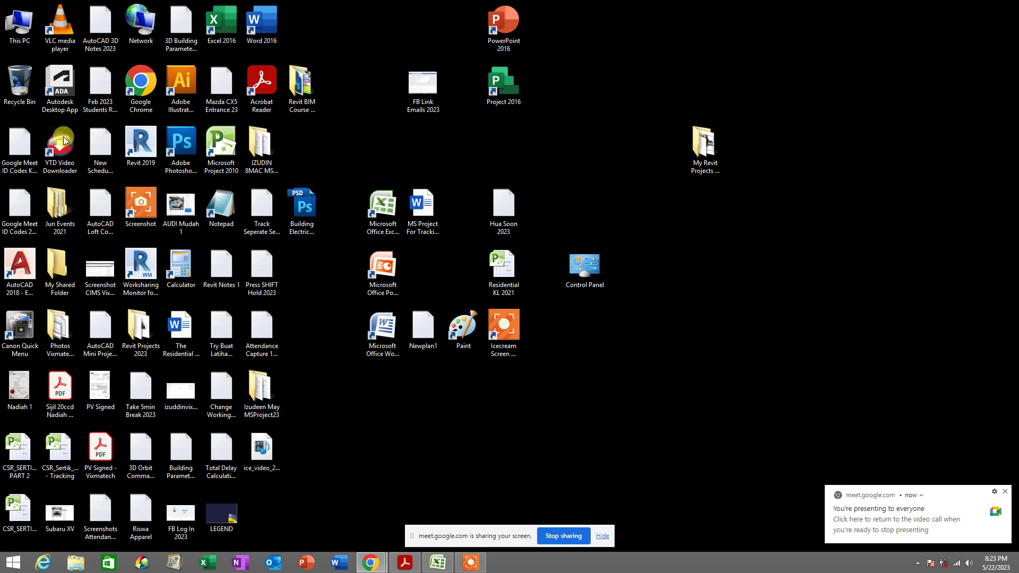
double_click(220, 205)
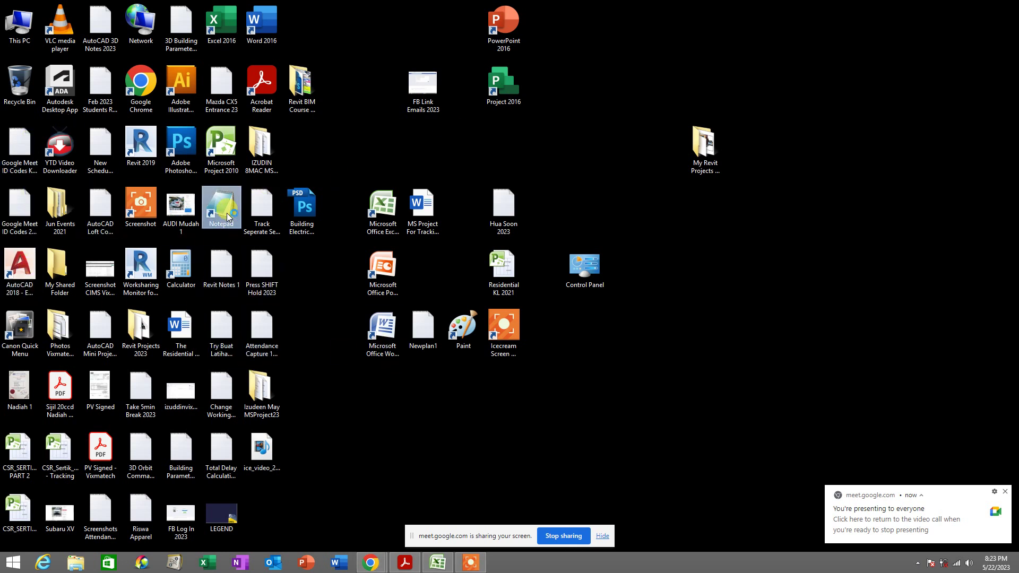
- Set the Notepad font to 36-point Verdana
left_click(144, 68)
left_click(149, 91)
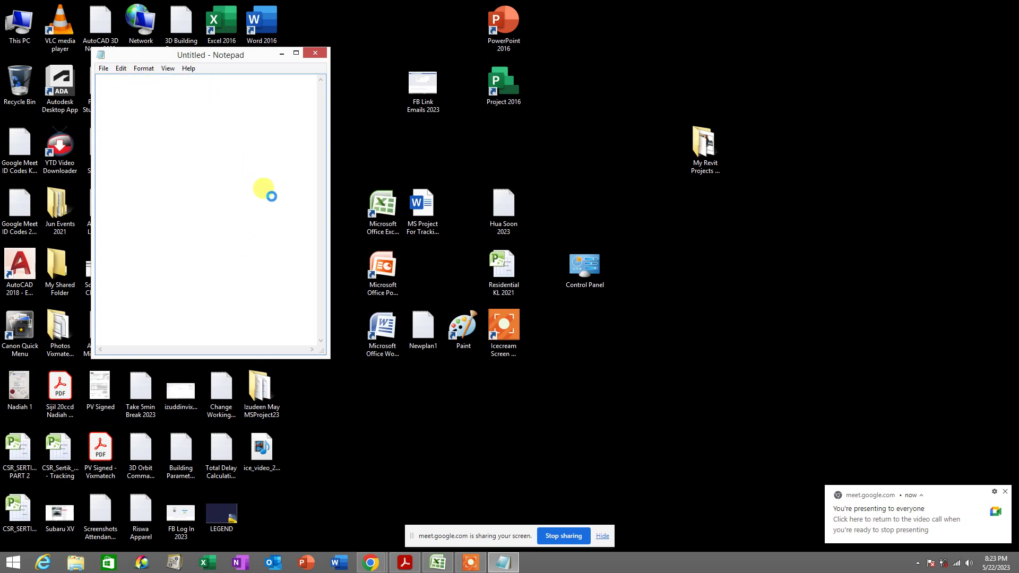
left_click(323, 226)
left_click(323, 226)
left_click(323, 225)
left_click(323, 225)
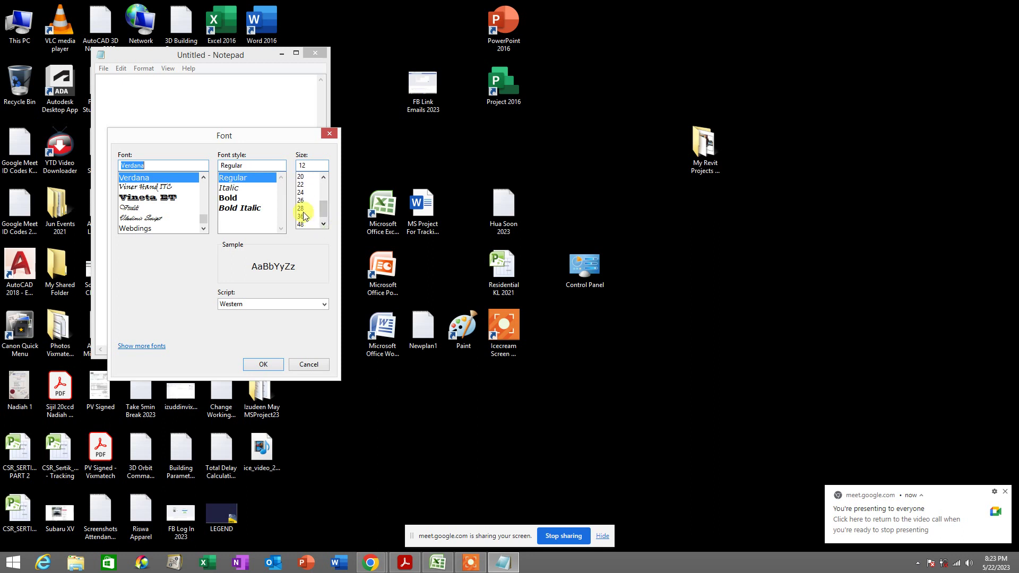
left_click(306, 217)
left_click(262, 365)
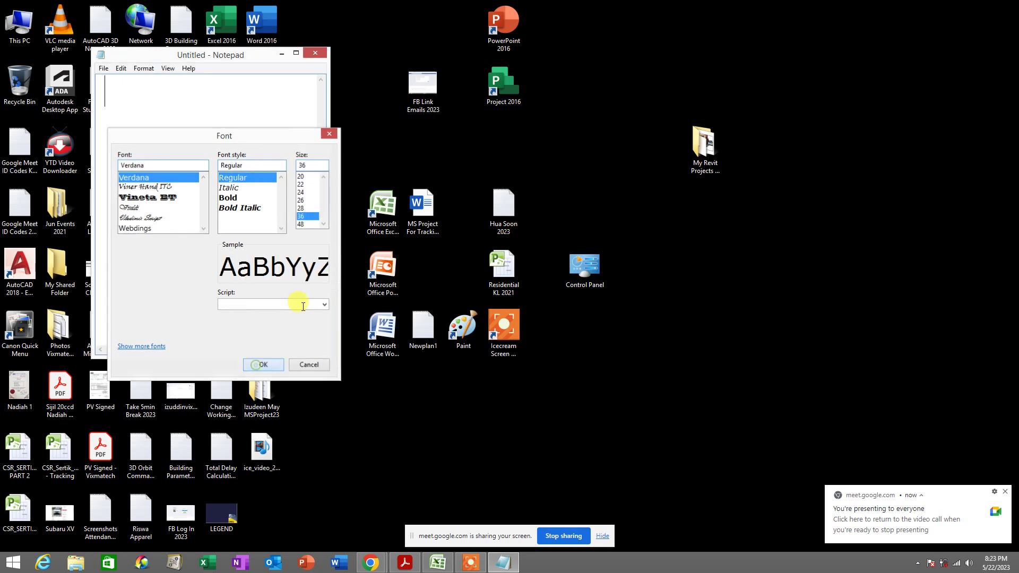
- Enlarge and lower the Notepad window, then bring the Meet call back
left_click_drag(326, 347, 709, 276)
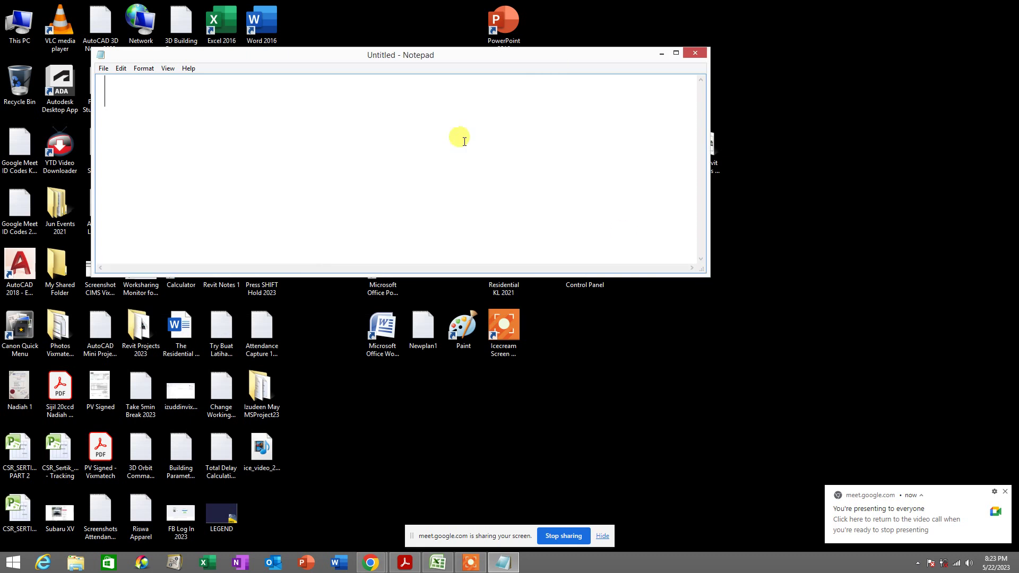
left_click_drag(423, 61, 357, 232)
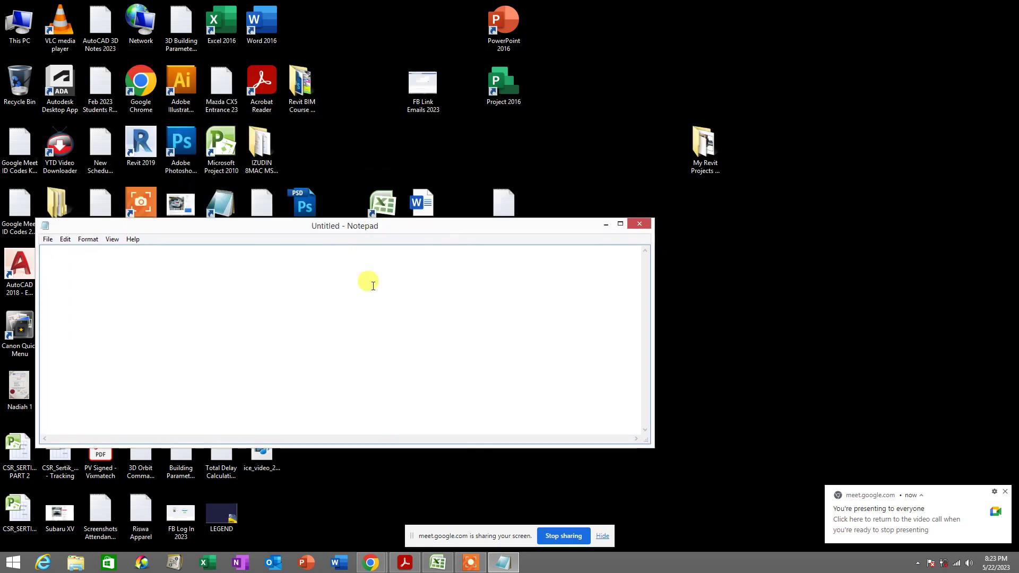
mouse_move(370, 561)
left_click(348, 529)
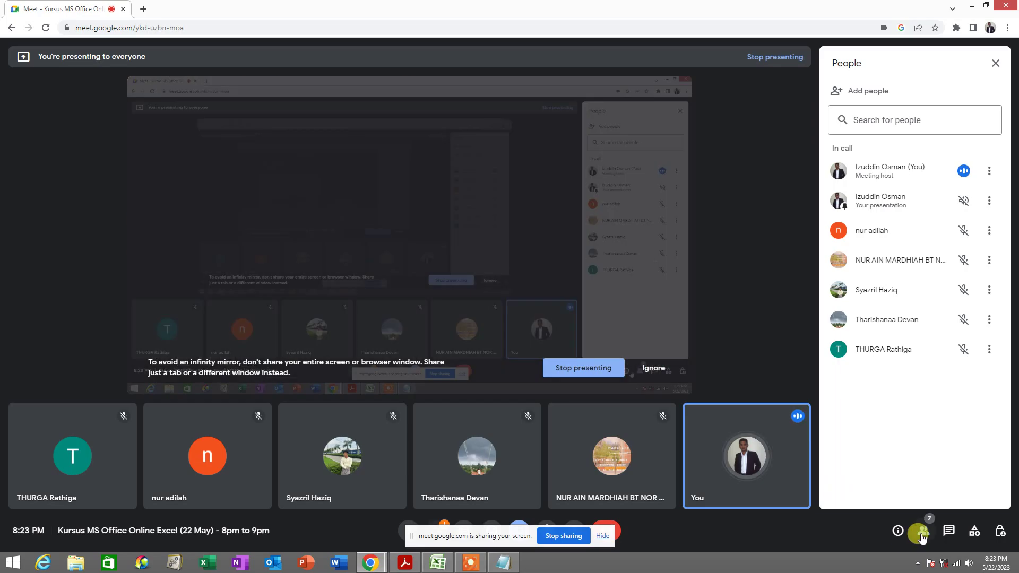
- Close the Meet participants list and bring Notepad forward, moved higher
left_click(923, 535)
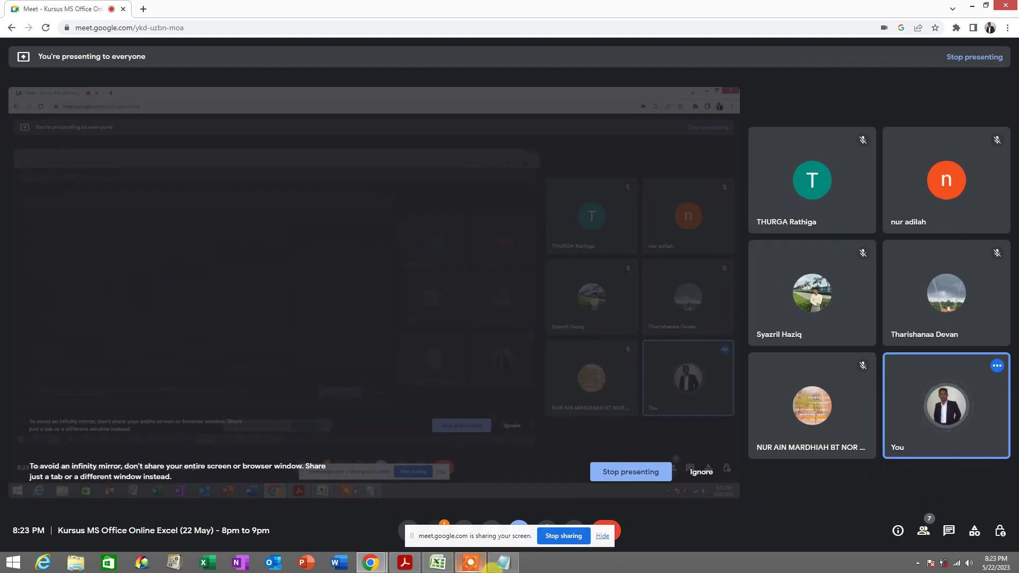
left_click(503, 563)
left_click_drag(229, 231, 222, 200)
- Type the first line 'Jadual agak rumit...'
type("Ja")
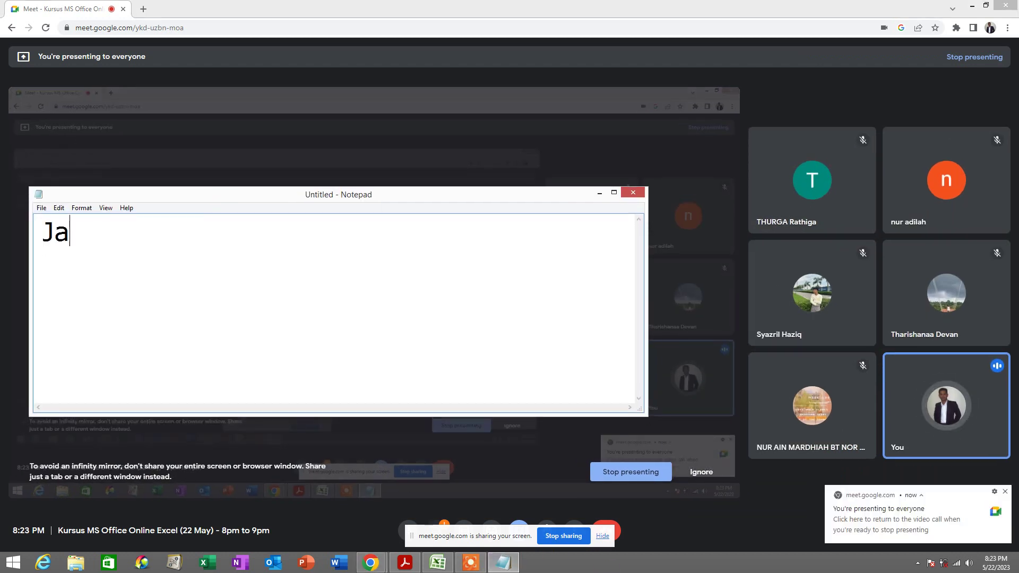
type("dual ")
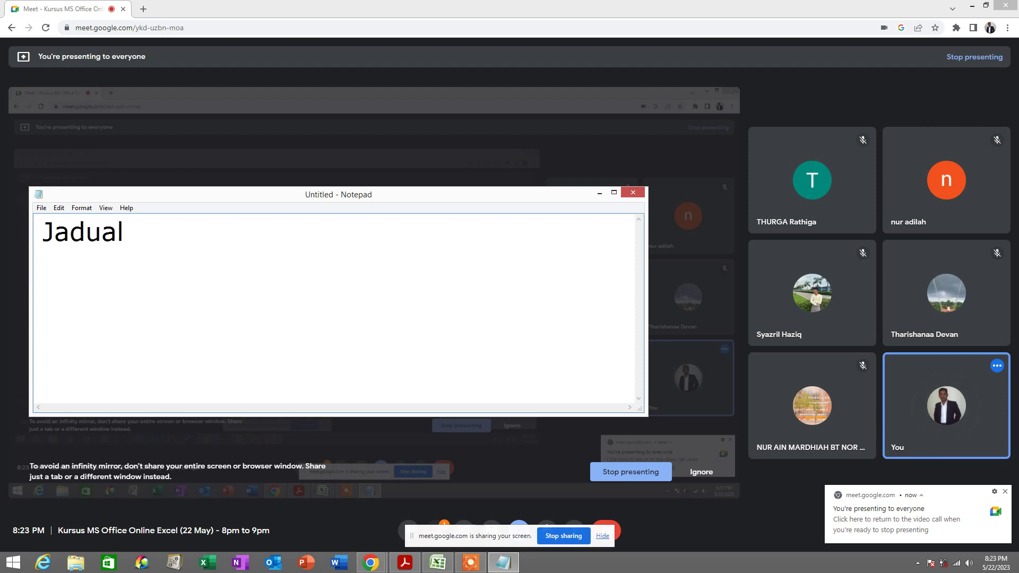
type("agak rumuit")
key("BackSpace")
key("BackSpace")
key("BackSpace")
type("it")
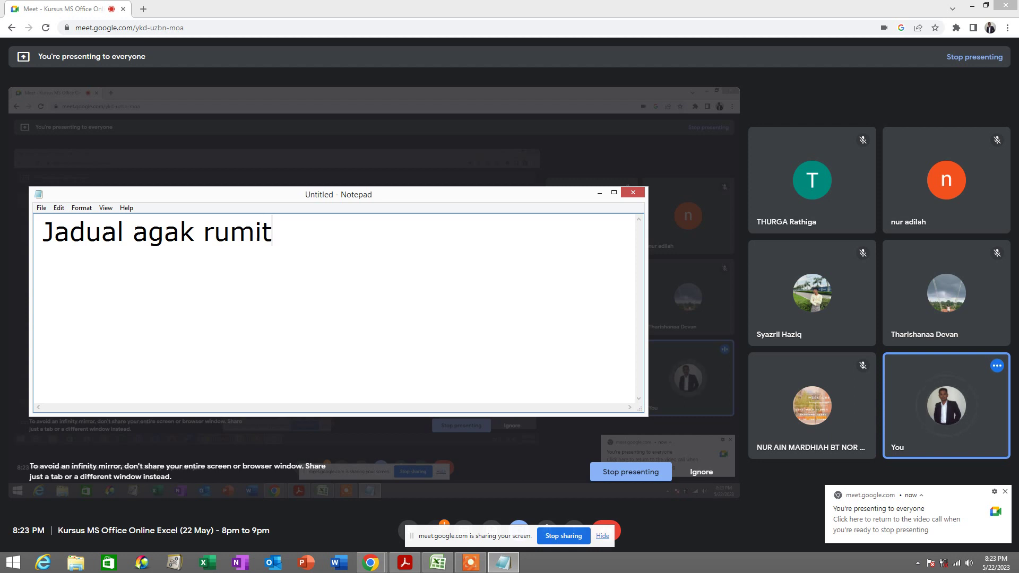
type("...")
- Add a second line 'Kita boleh guna Pivot Table & Pivot Chart', correcting typos
key("Return")
type("Kita bn")
key("BackSpace")
type("boleh")
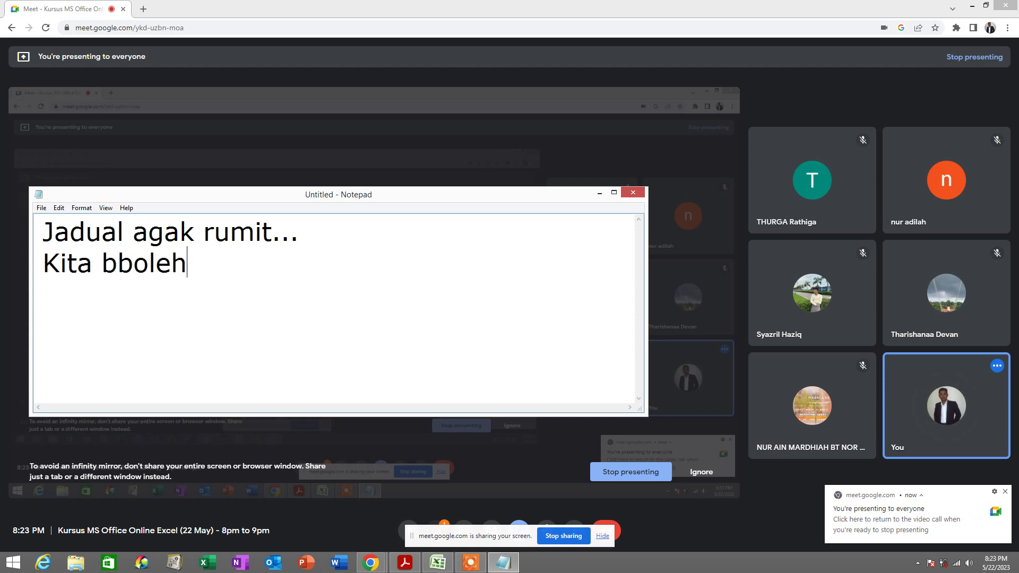
type(" gua")
key("BackSpace")
key("BackSpace")
key("BackSpace")
key("BackSpace")
key("BackSpace")
key("BackSpace")
key("BackSpace")
key("BackSpace")
key("BackSpace")
type("po")
key("BackSpace")
type("o")
key("BackSpace")
key("BackSpace")
type("ole")
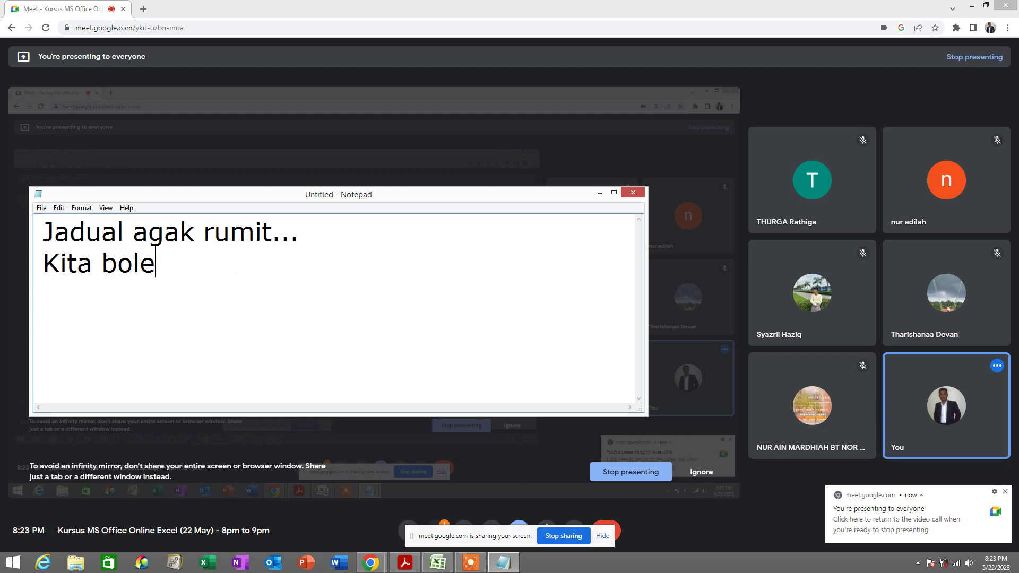
type("h guna ")
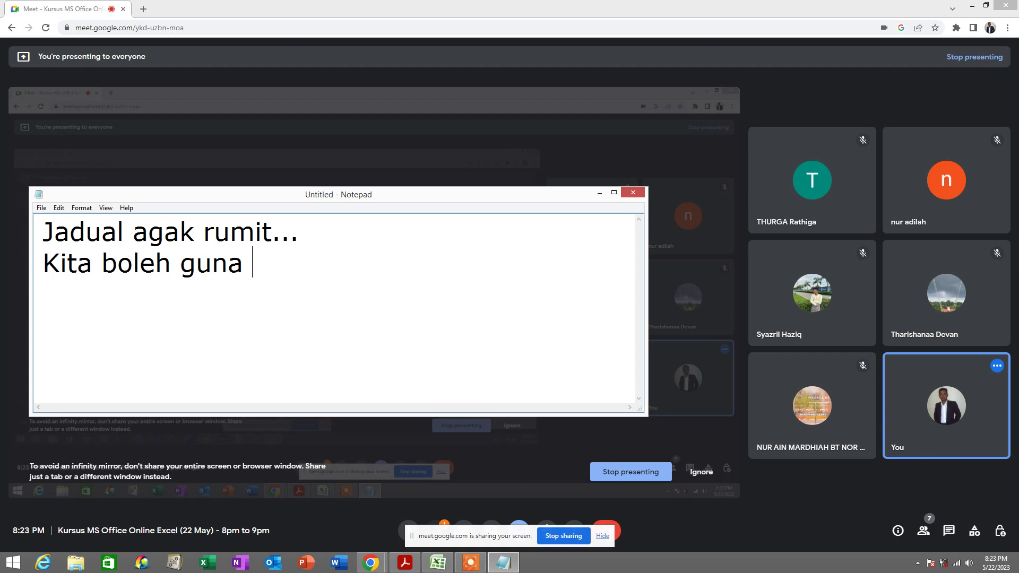
type("Piv")
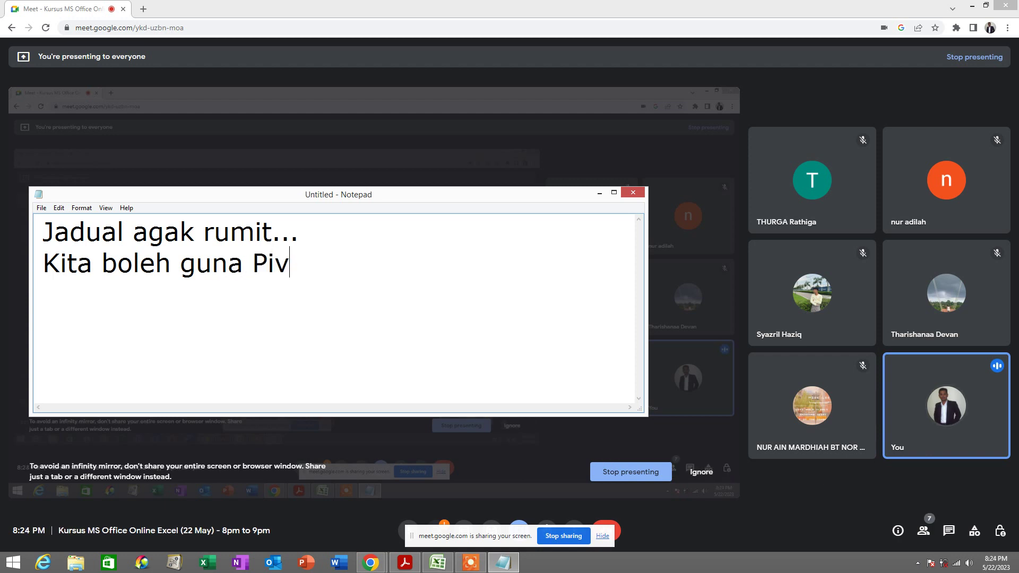
type("ot Table")
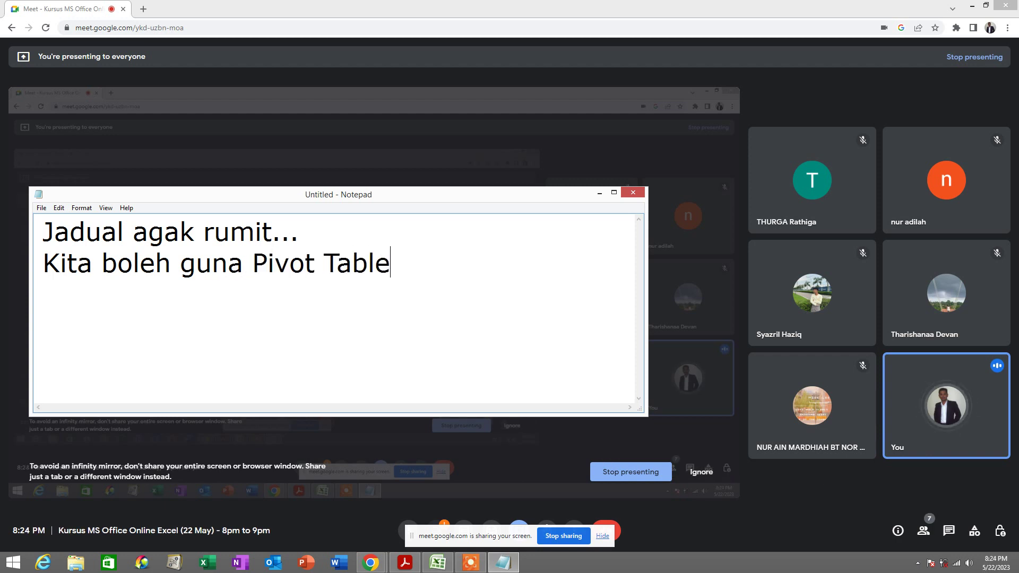
type(" & Pivot Vhart")
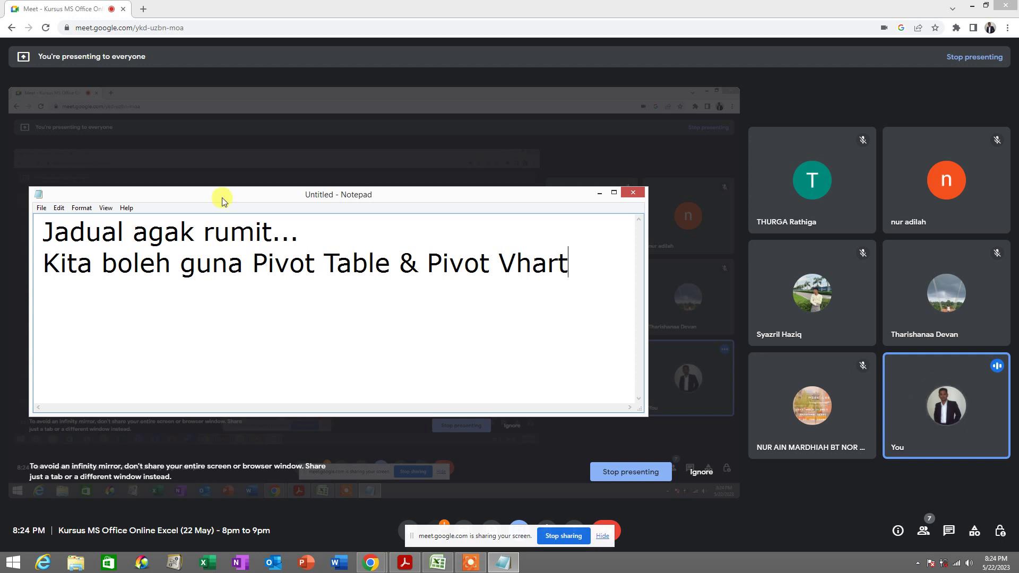
key("BackSpace")
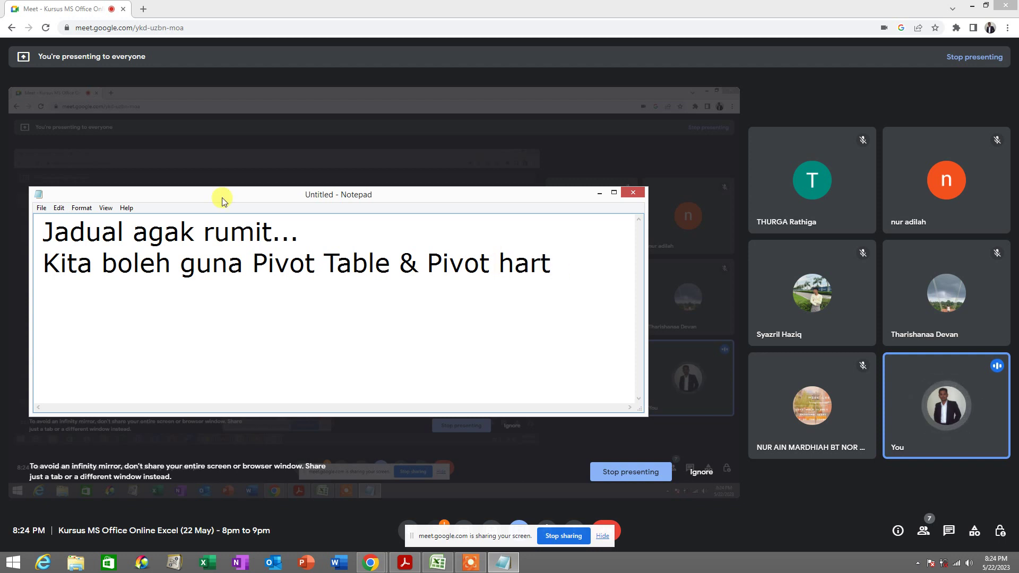
type("C")
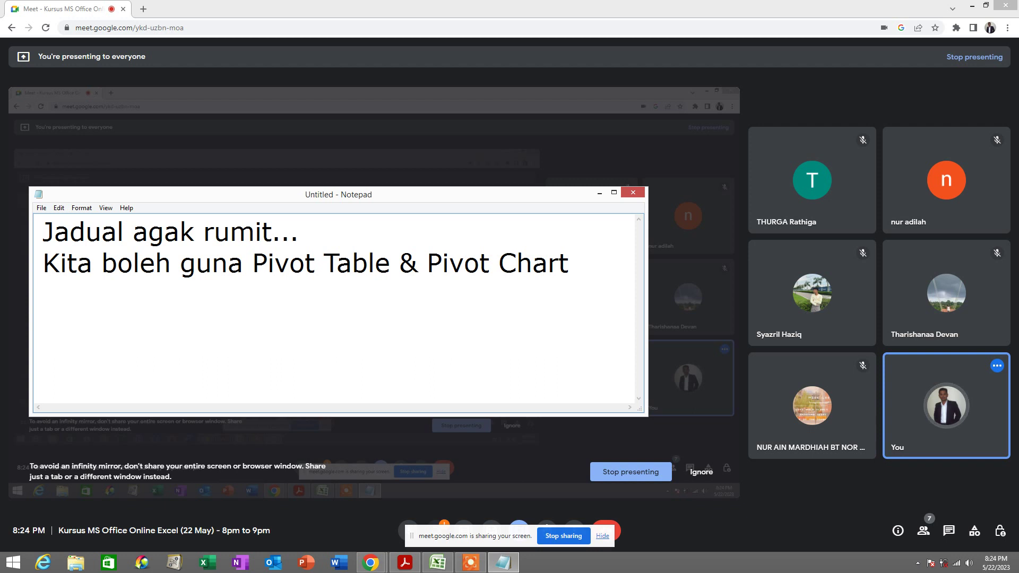
- Add a third line 'Untuk Membina Laporan & Membuat Kesimpulan' in proper capitalisation
left_click_drag(42, 229, 314, 227)
left_click_drag(42, 264, 581, 263)
left_click(581, 263)
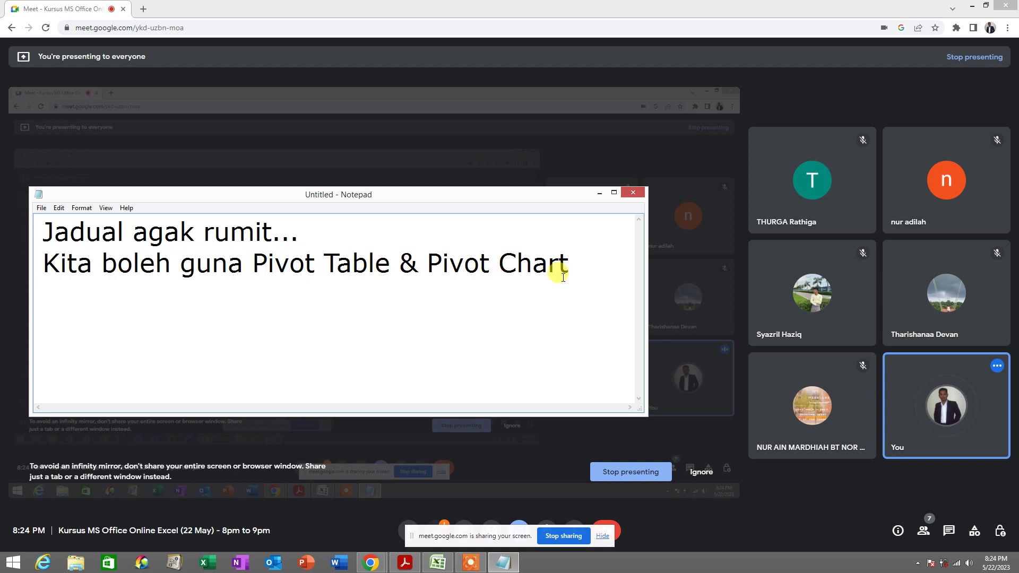
key("Return")
type("uNTUK mEM")
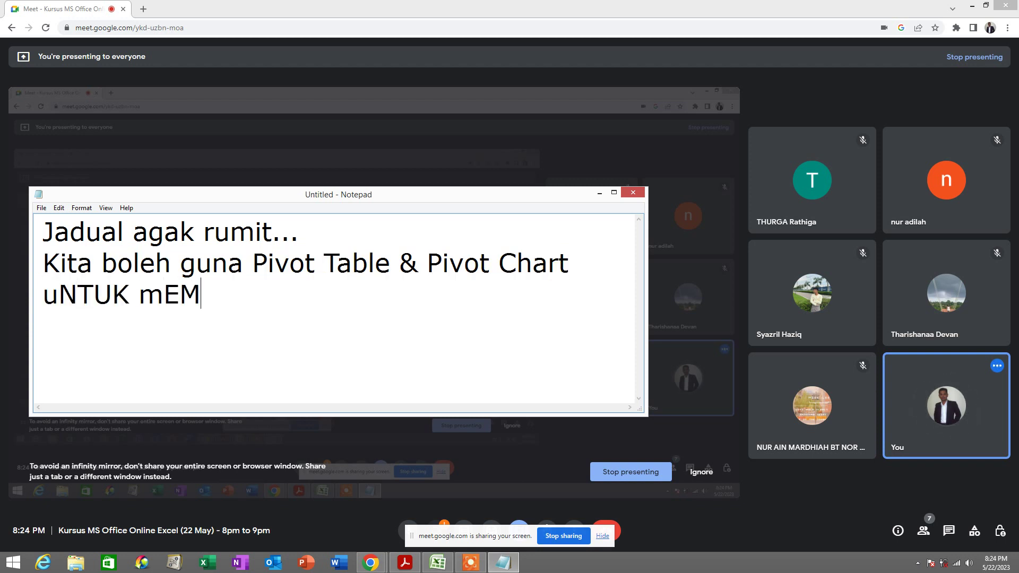
key("BackSpace")
key("BackSpace")
key("BackSpace")
key("BackSpace")
key("BackSpace")
key("BackSpace")
key("BackSpace")
key("BackSpace")
key("BackSpace")
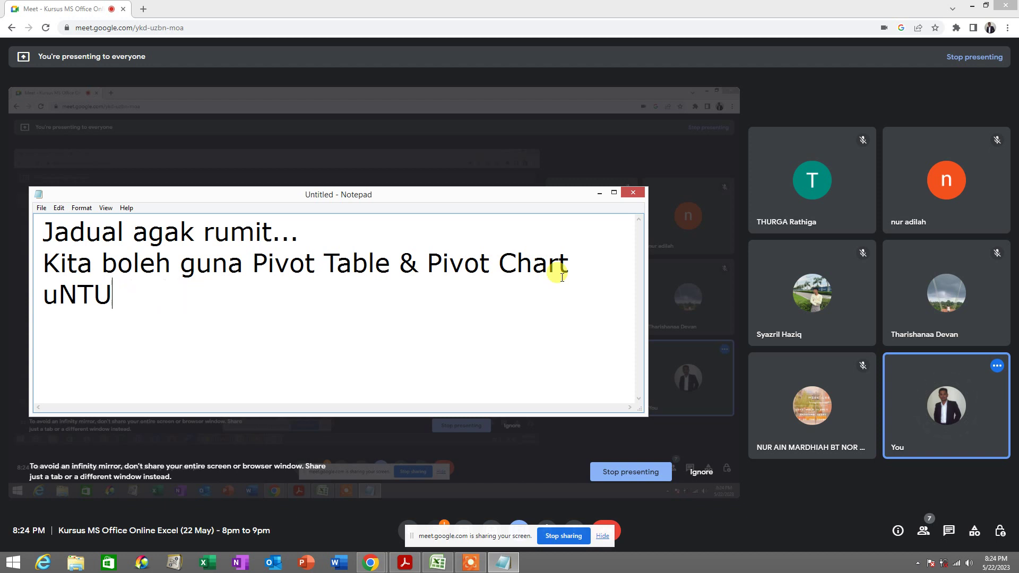
type("Untu")
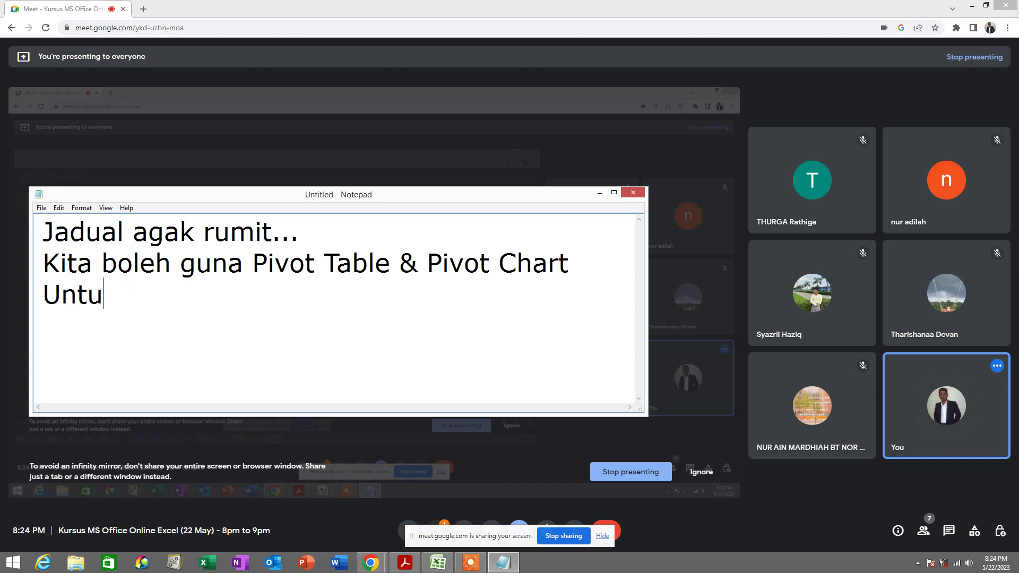
type("k Membina Lap")
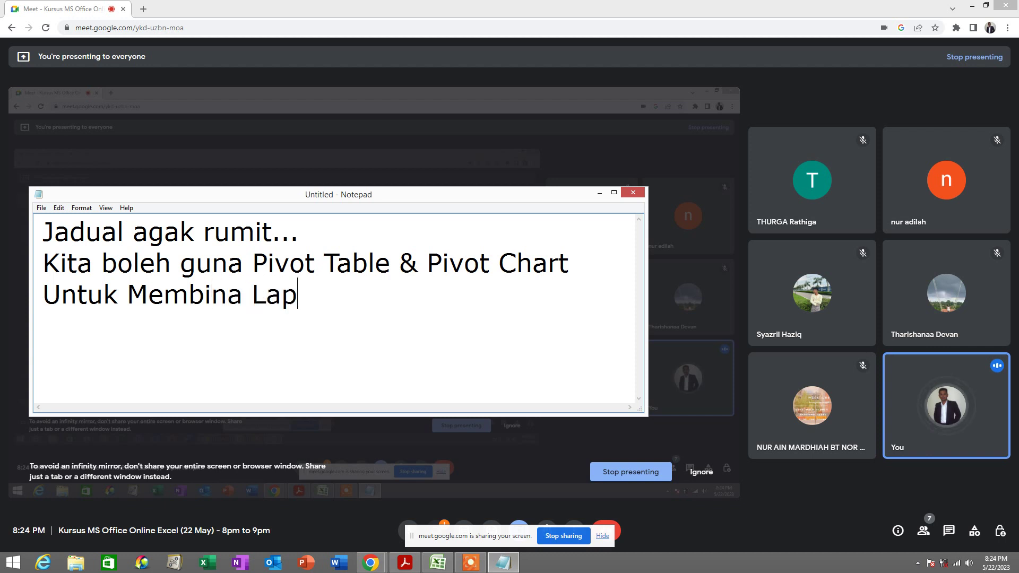
type("oran & ")
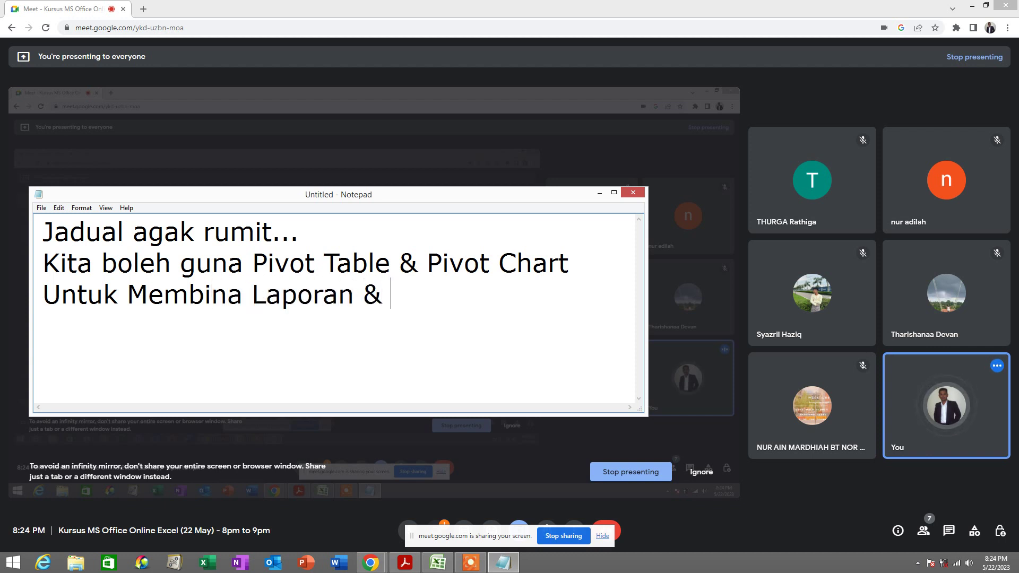
type("Me")
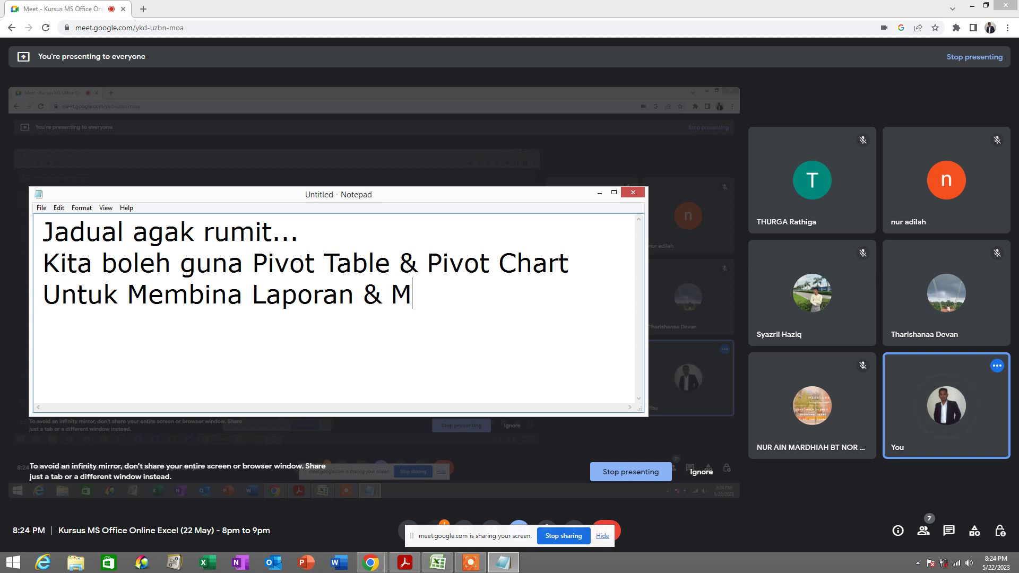
type("mbuat")
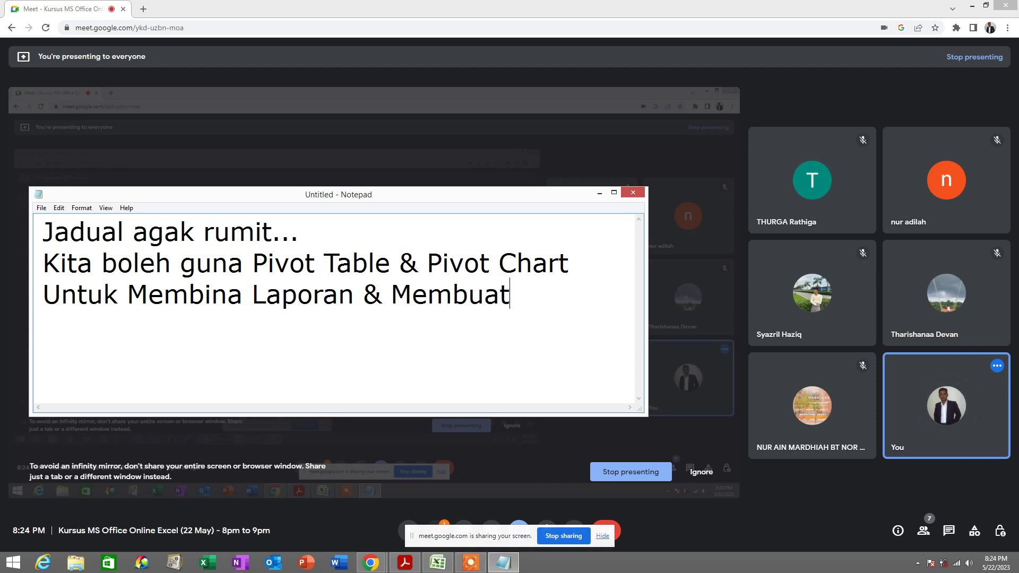
type(" Kesimpu")
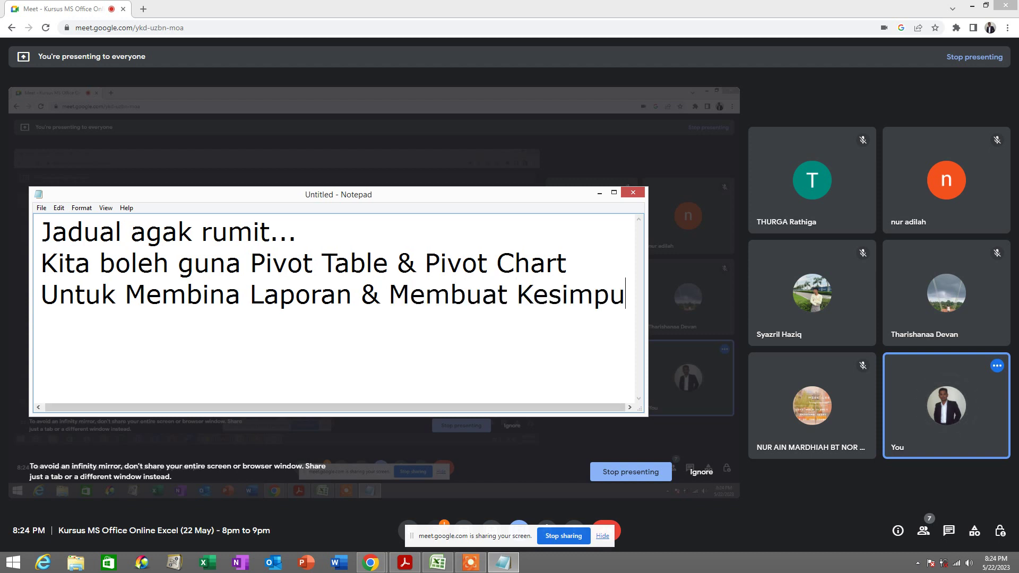
type("lan")
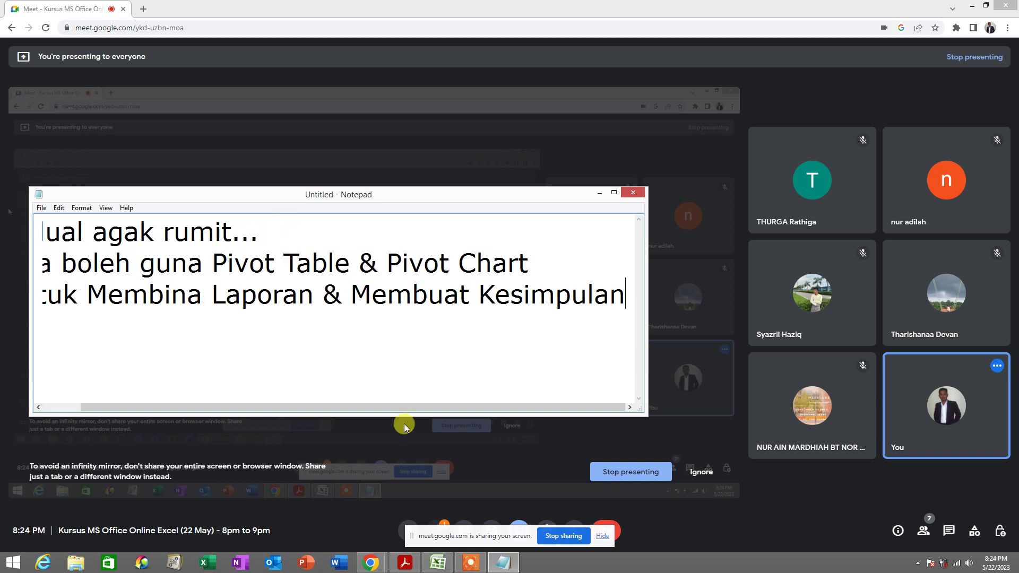
- Widen Notepad and append 'agak panjang senarainya' to the first line
left_click_drag(680, 412, 735, 405)
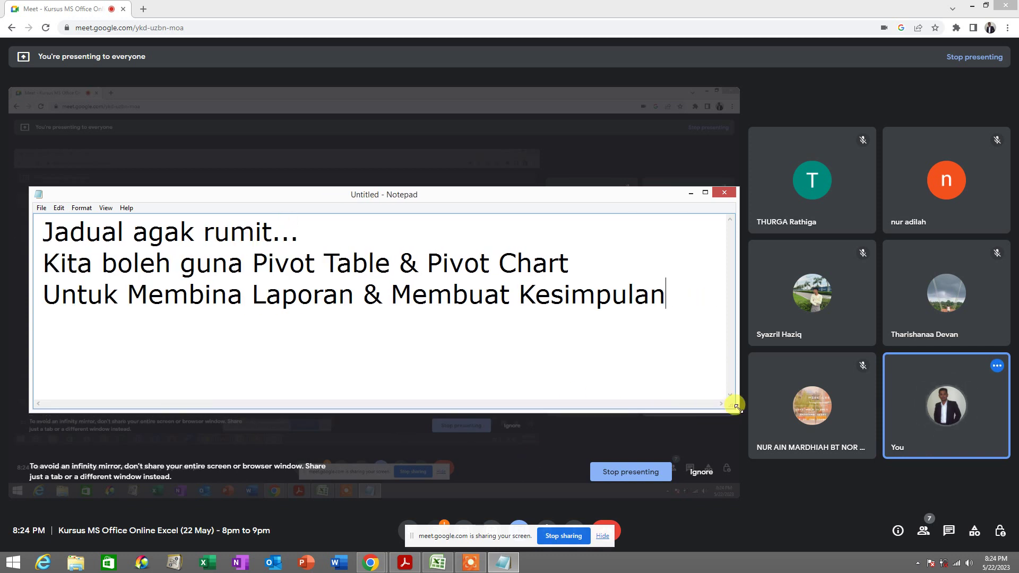
left_click_drag(46, 227, 320, 226)
left_click(321, 227)
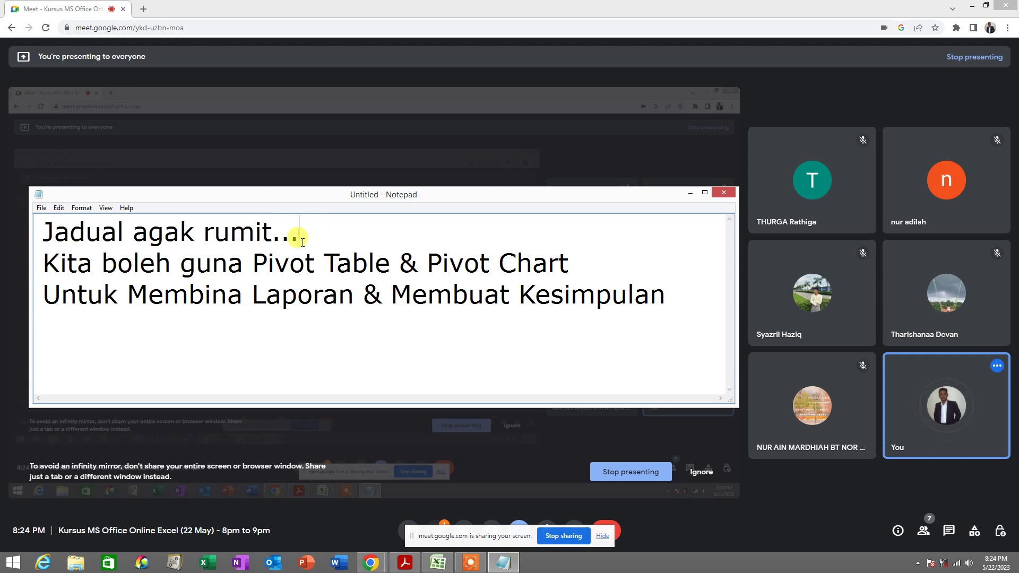
type("agak ")
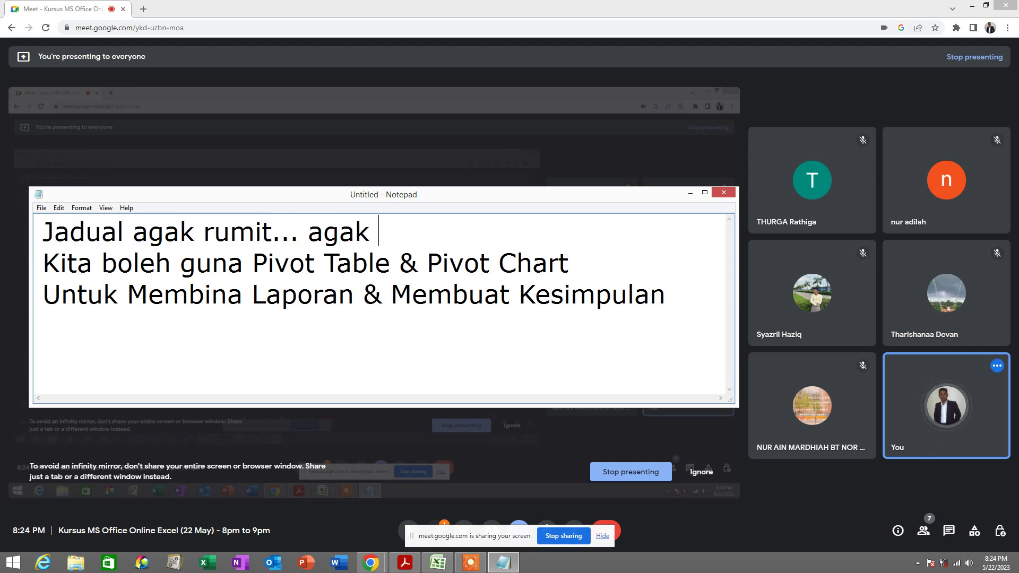
type("panjang s")
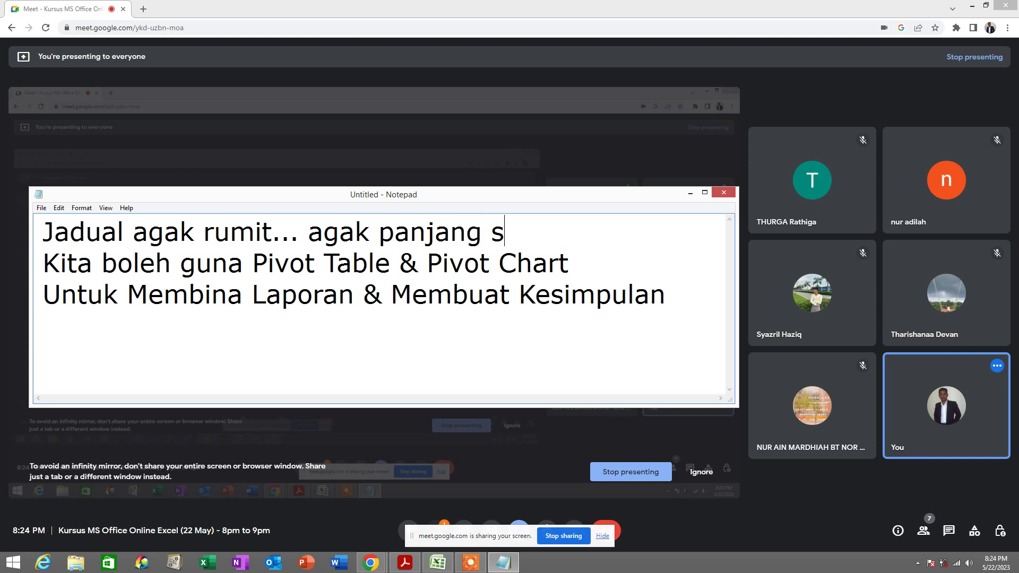
type("enarain")
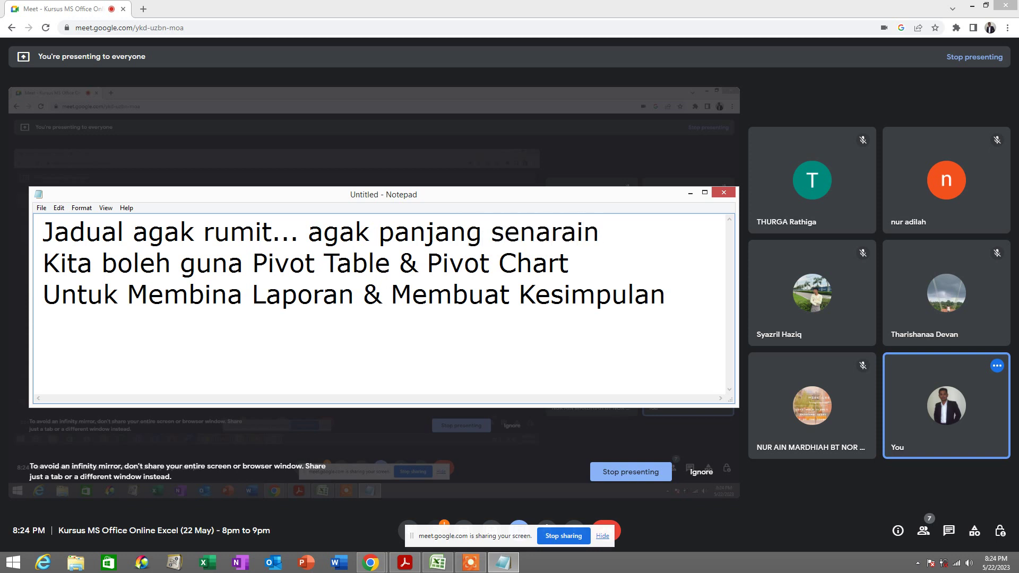
type("ya")
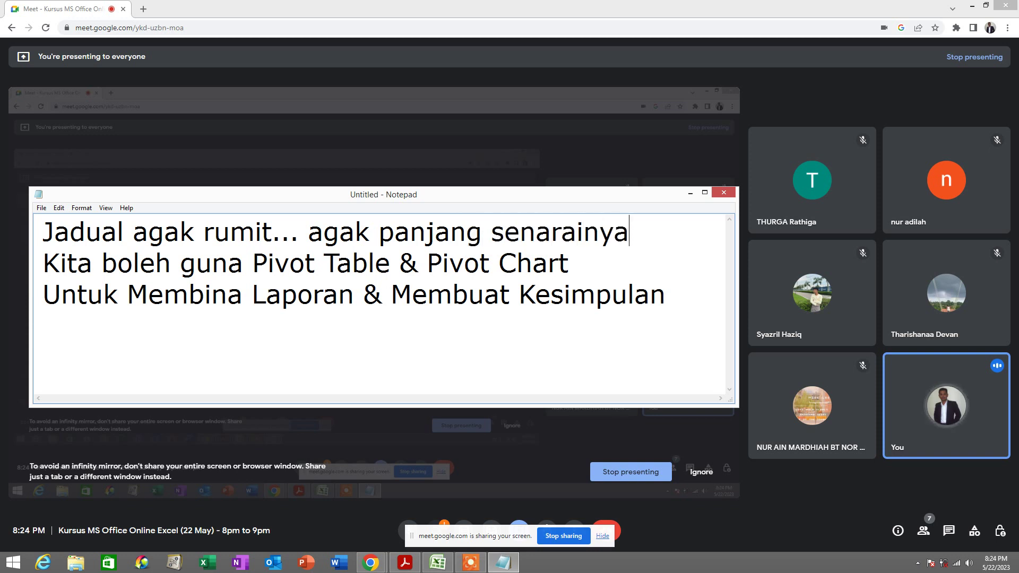
- Add '(Excel)' after 'Pivot Chart' on line two and minimise Notepad
left_click_drag(35, 228, 637, 240)
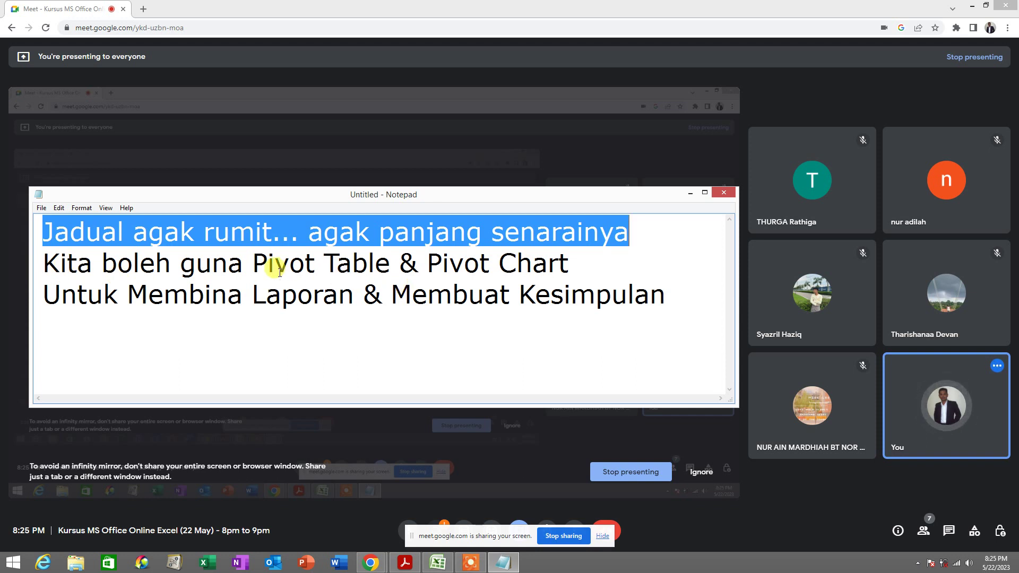
left_click_drag(252, 193, 241, 165)
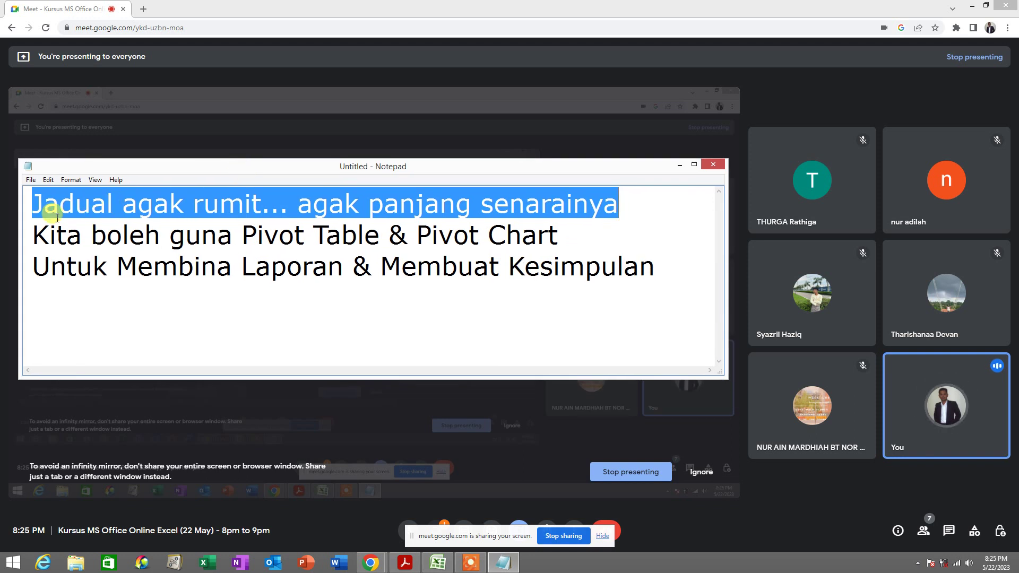
double_click(29, 237)
left_click_drag(151, 229, 579, 235)
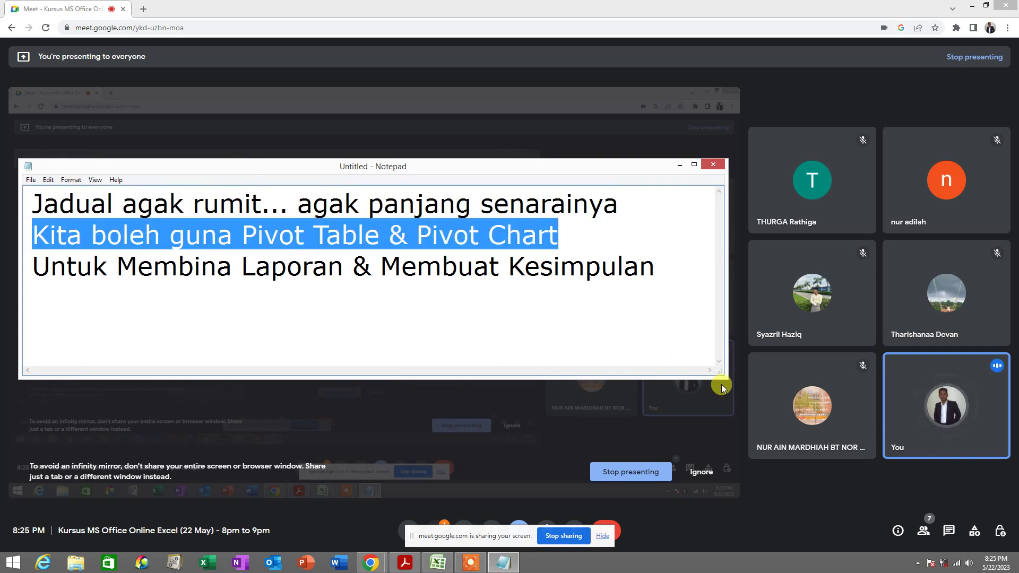
left_click_drag(731, 375, 743, 429)
left_click(613, 234)
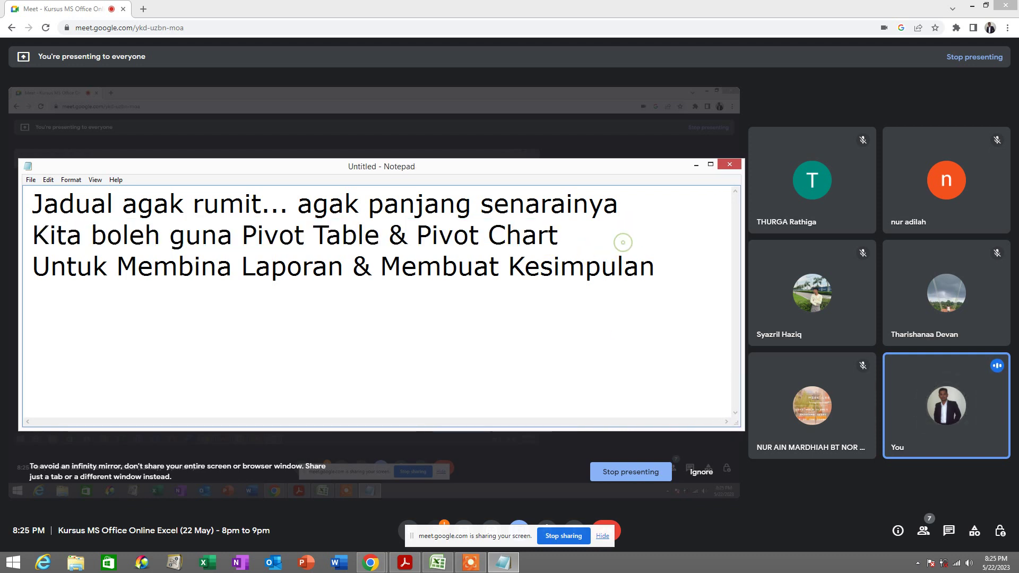
type("(Excel")
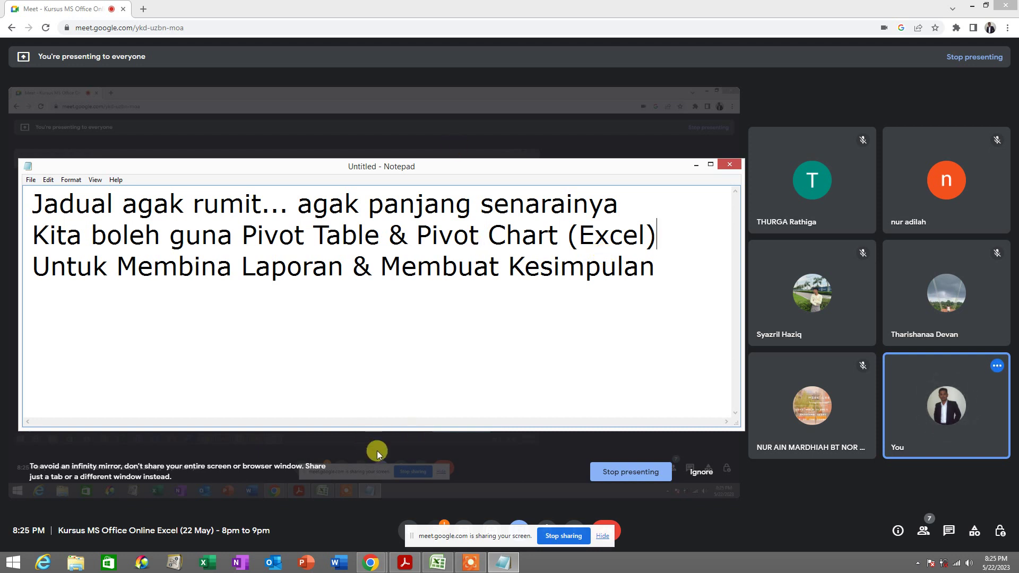
left_click(695, 167)
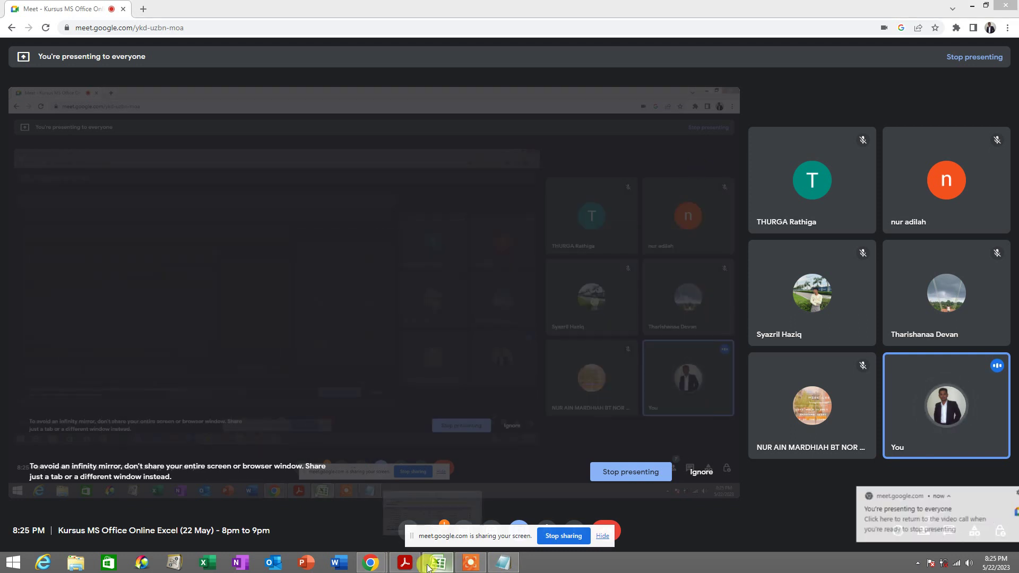
- Restore Excel, resize its window, and select the order table from A3
left_click(428, 567)
left_click_drag(761, 400, 725, 399)
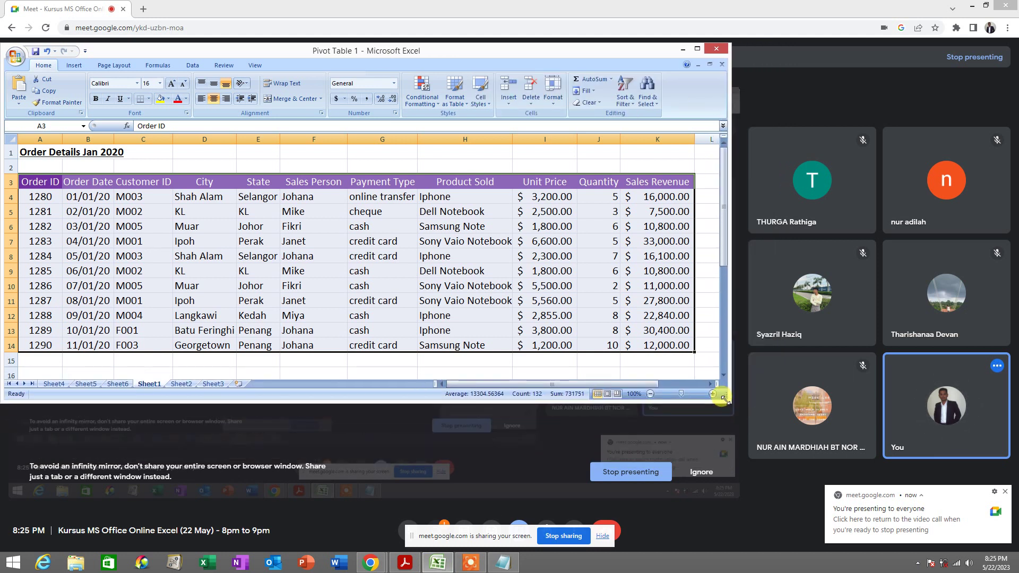
left_click(196, 255)
left_click_drag(40, 181, 656, 347)
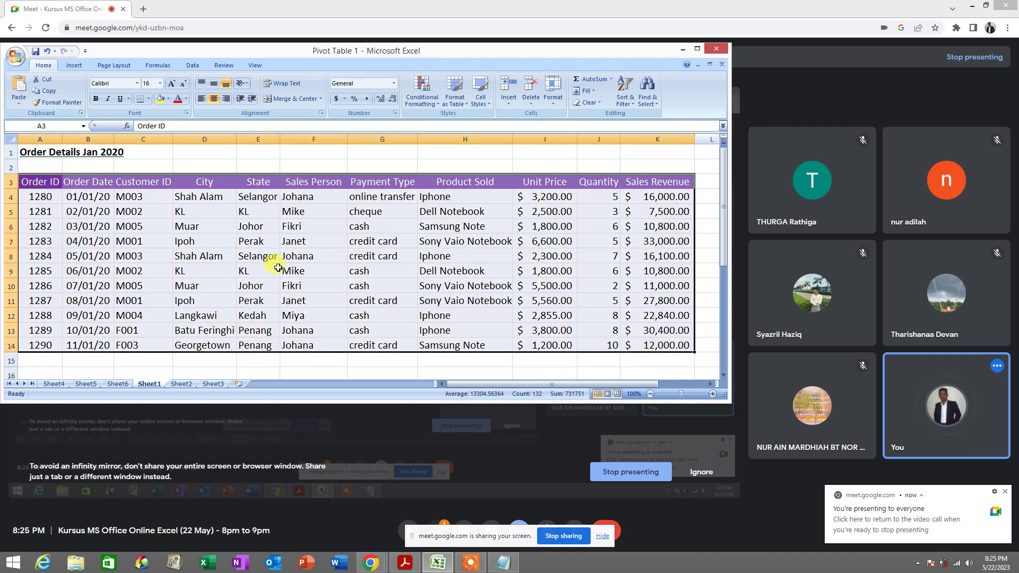
left_click_drag(43, 182, 656, 347)
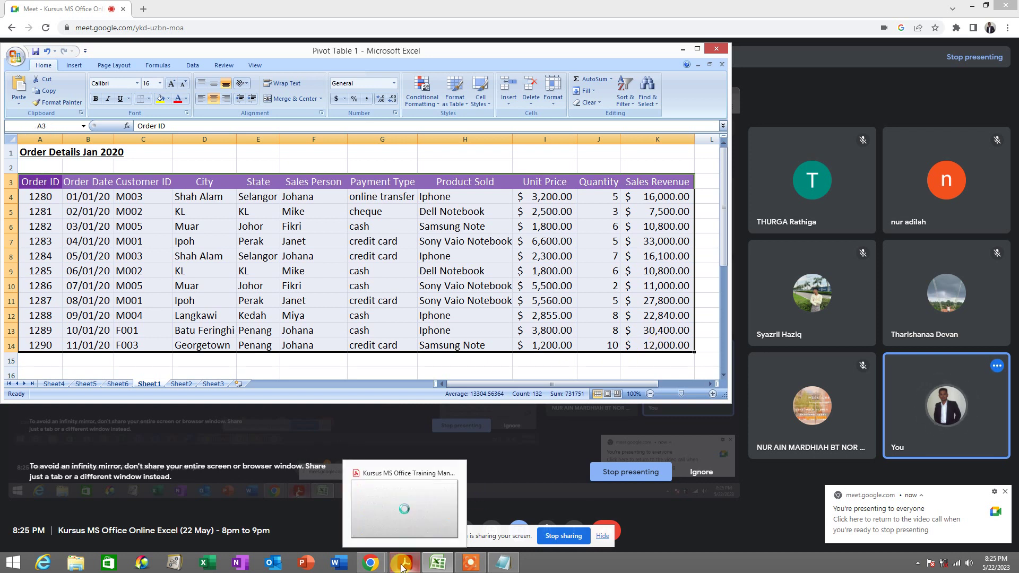
- Scroll through the Latihan MS – Excel 15 page in the Acrobat manual, then minimise it
left_click(375, 519)
scroll(746, 166, "up", 15)
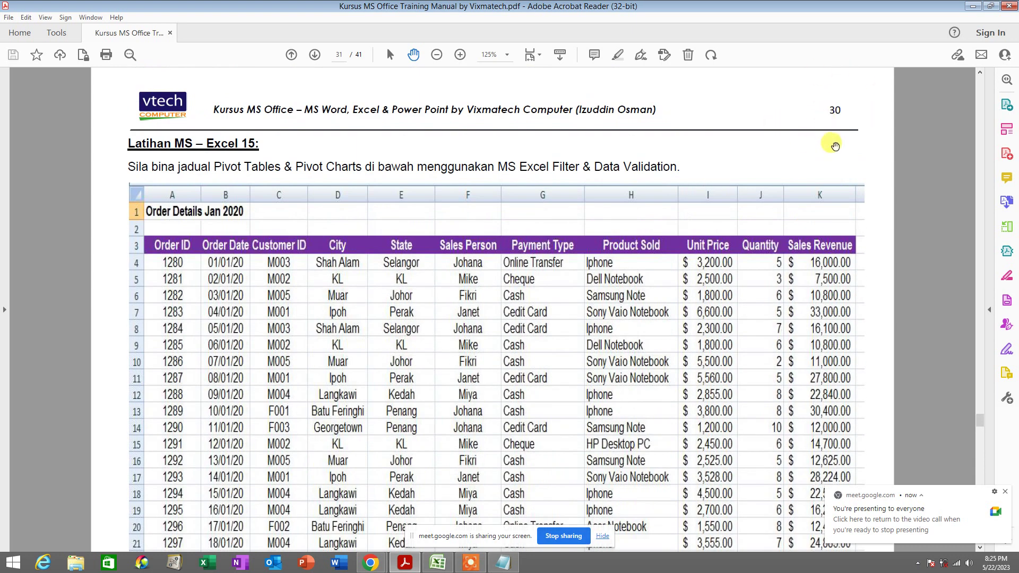
scroll(836, 94, "down", 3)
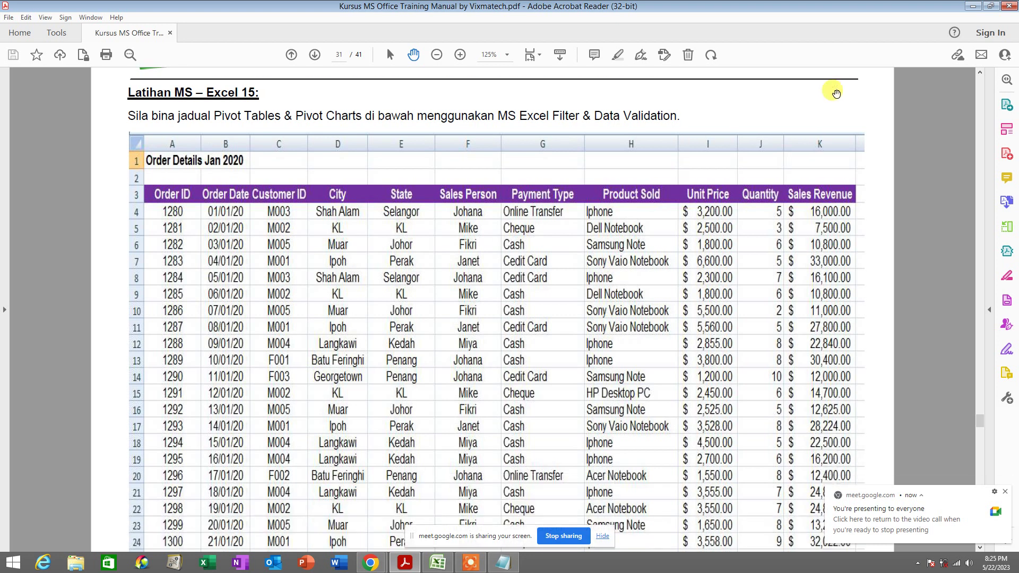
scroll(835, 93, "up", 2)
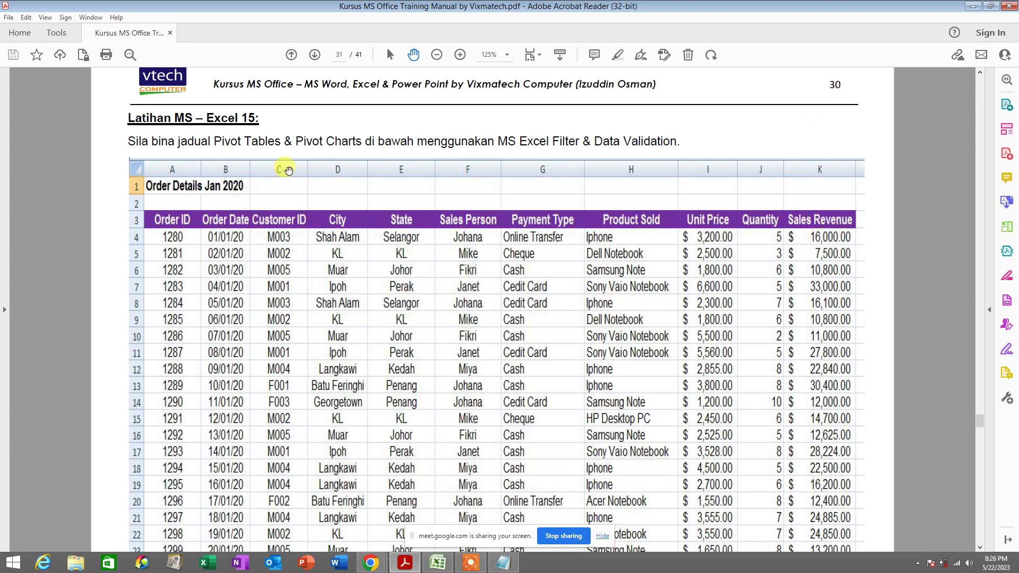
left_click(969, 8)
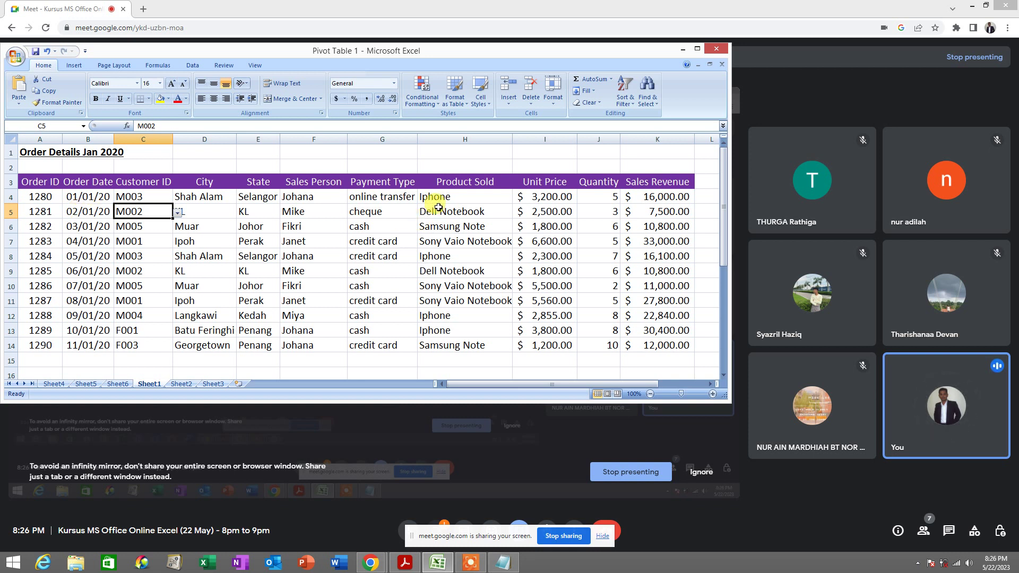
- Highlight the Product Sold entries (H4:H14) and the Sales Person entries (F4:F14)
left_click_drag(449, 197, 465, 344)
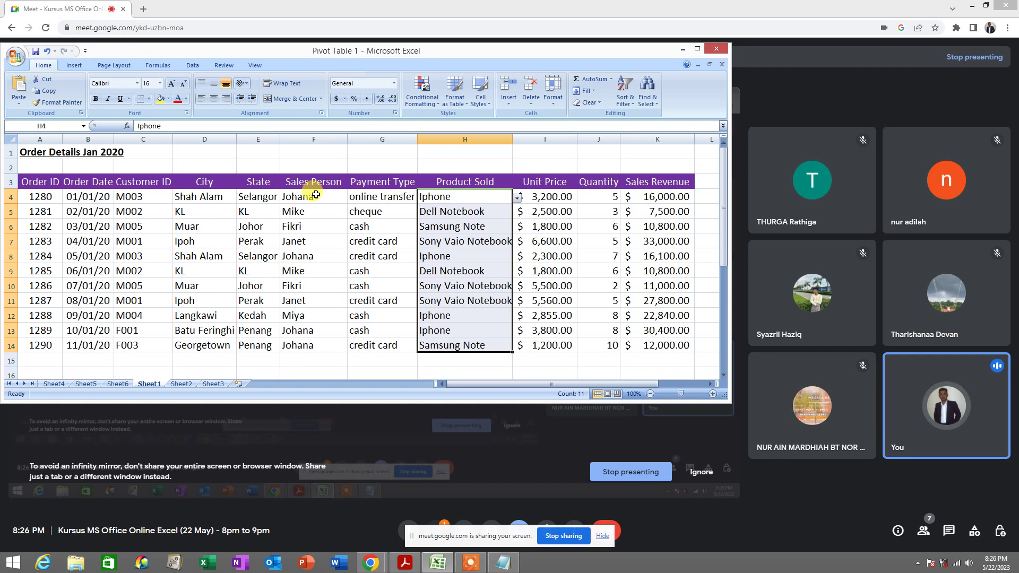
left_click_drag(322, 195, 308, 342)
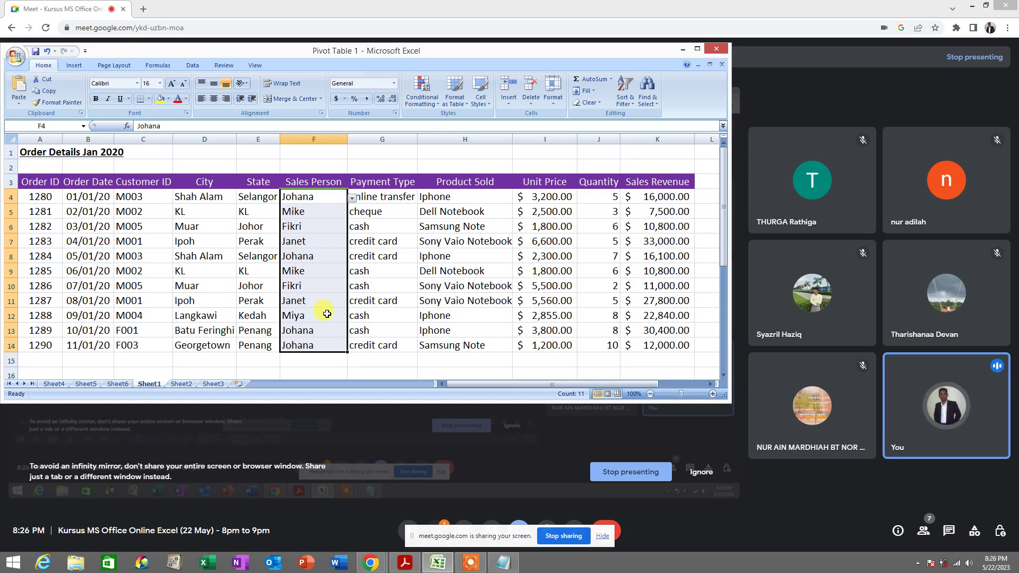
- Highlight lines two and three and 'Pivot Table & Pivot Chart', then minimise Notepad
left_click(503, 563)
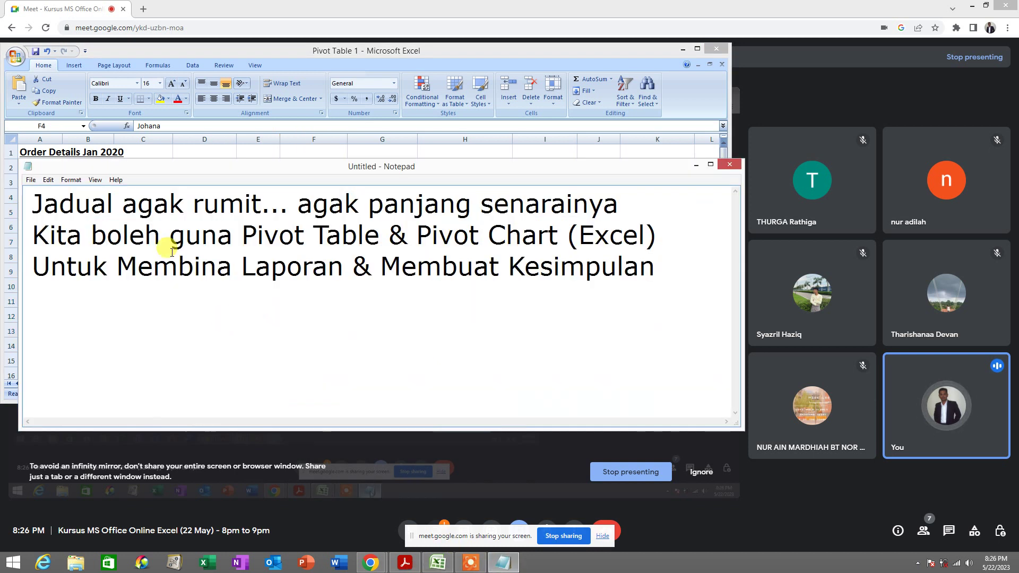
left_click_drag(33, 235, 675, 239)
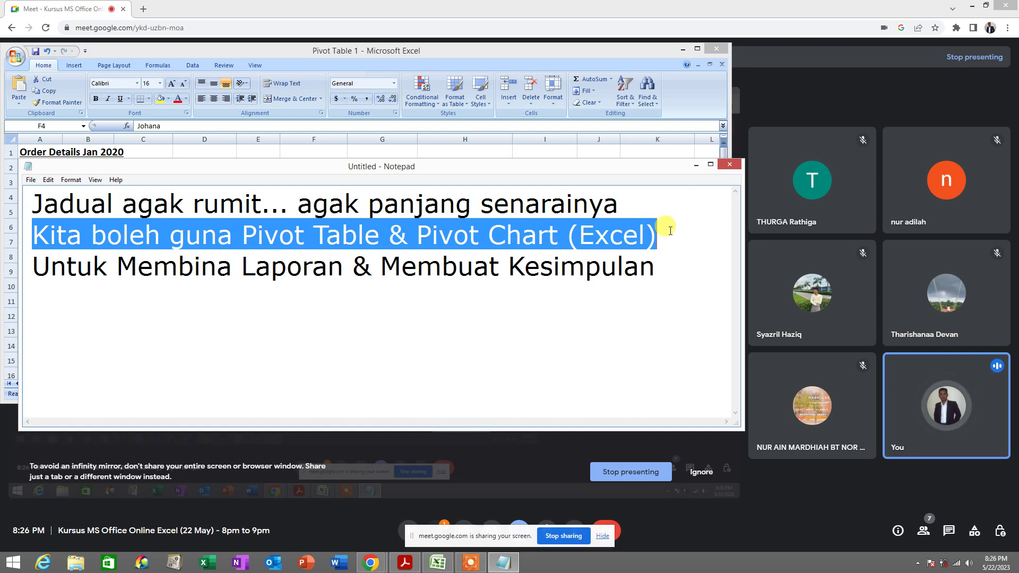
left_click(665, 268)
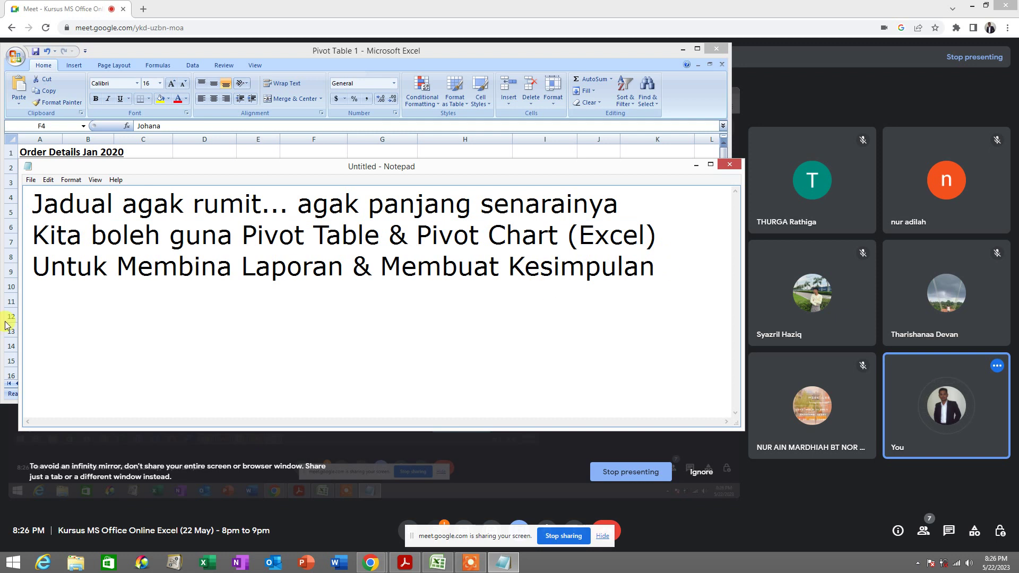
left_click_drag(24, 269, 659, 267)
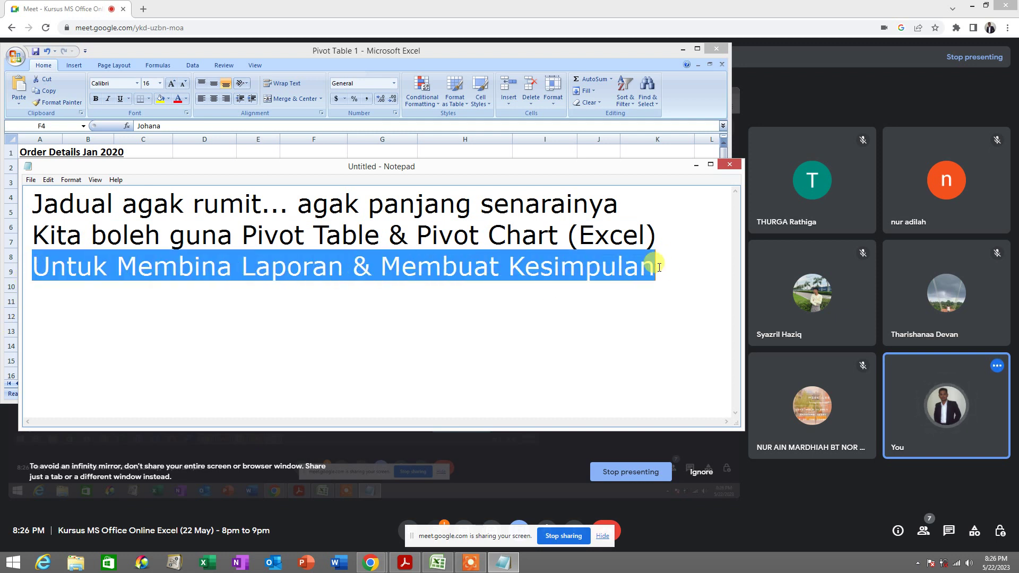
left_click_drag(242, 233, 557, 233)
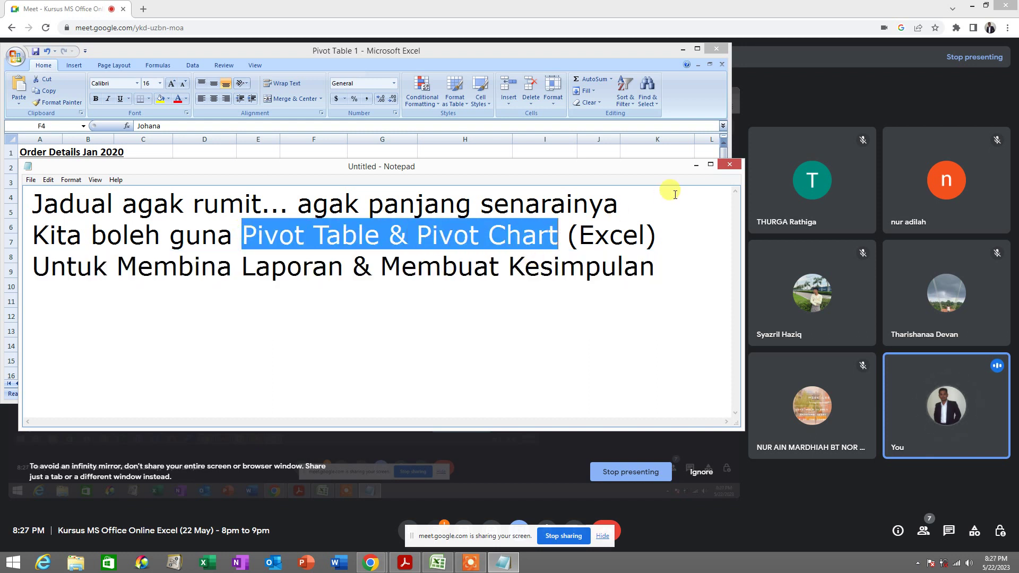
left_click(698, 165)
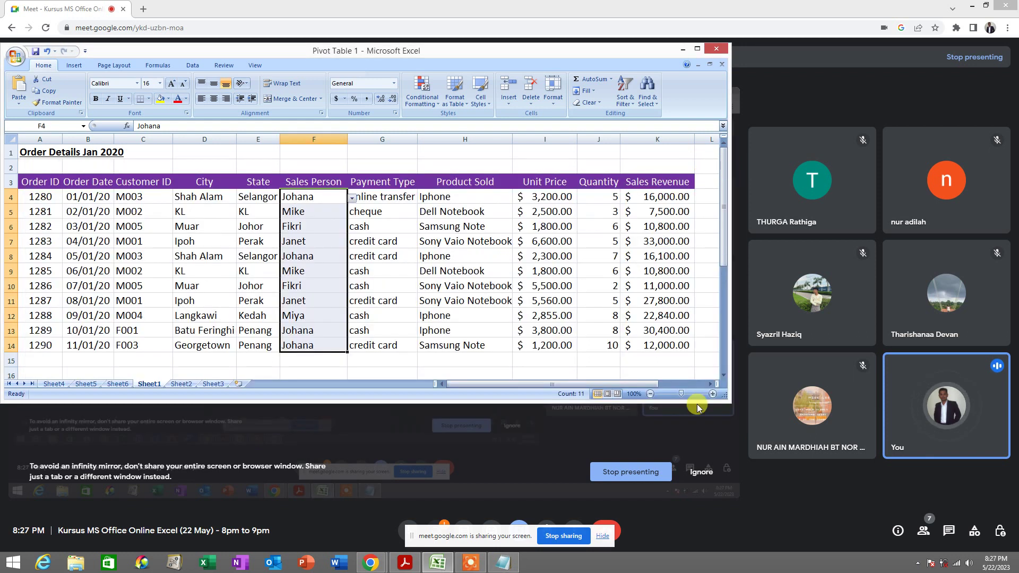
- Make the Excel window taller and move the screen-sharing notice aside
left_click_drag(725, 399, 730, 494)
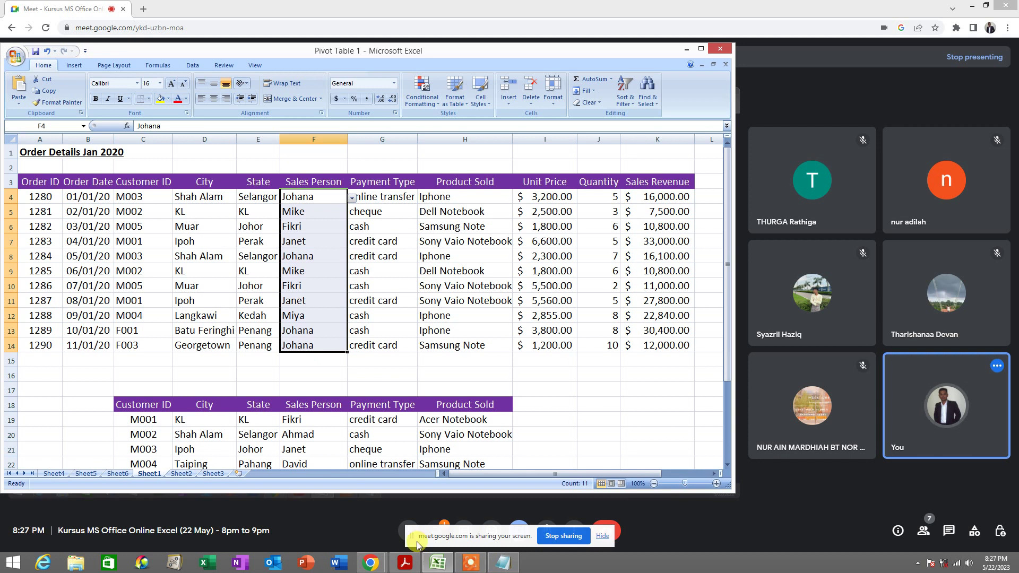
left_click_drag(413, 534, 725, 166)
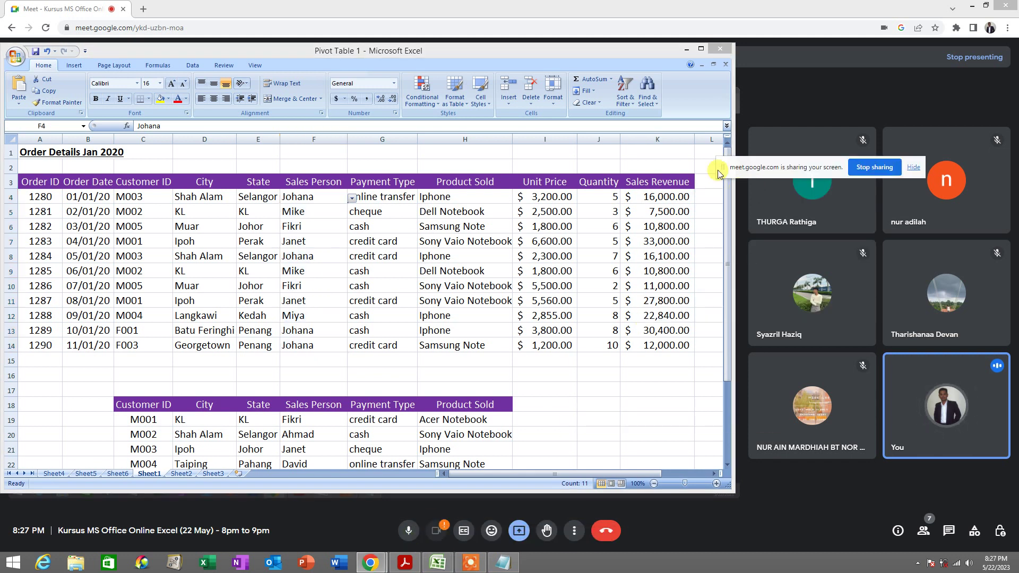
left_click_drag(762, 135, 800, 62)
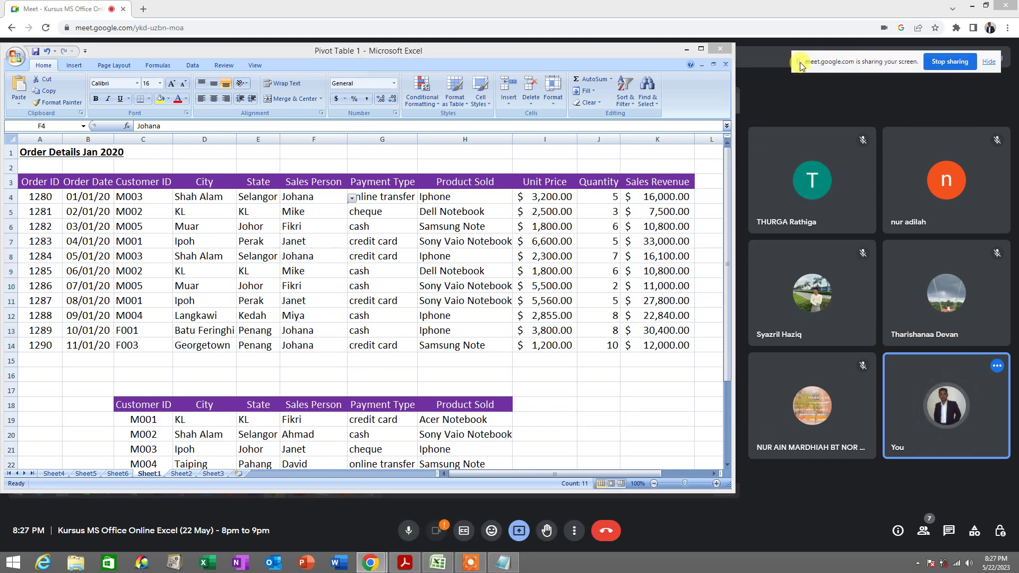
- Select header cell A3 and open the Insert tab's PivotTable dropdown
left_click(40, 189)
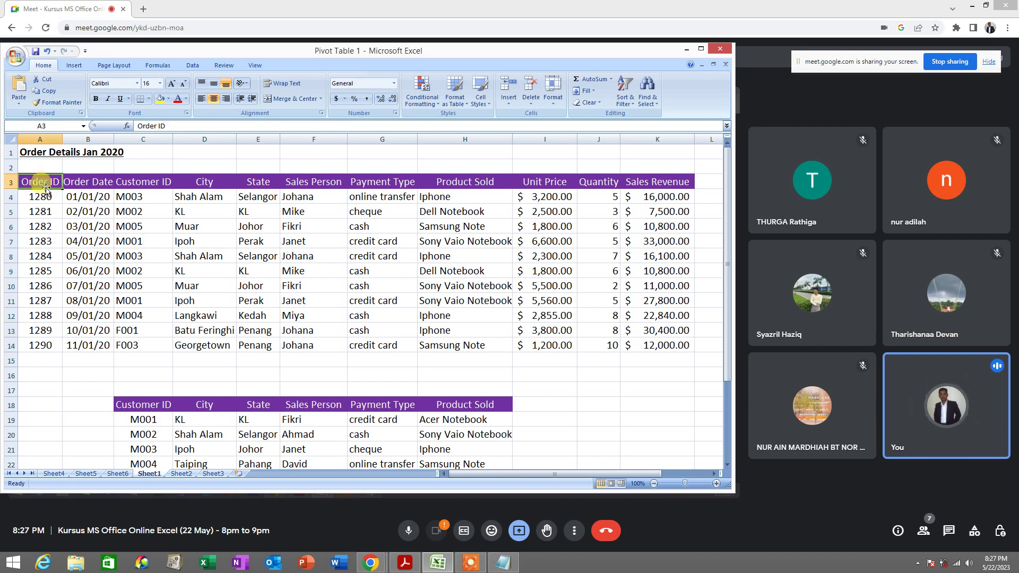
left_click(76, 197)
left_click(40, 197)
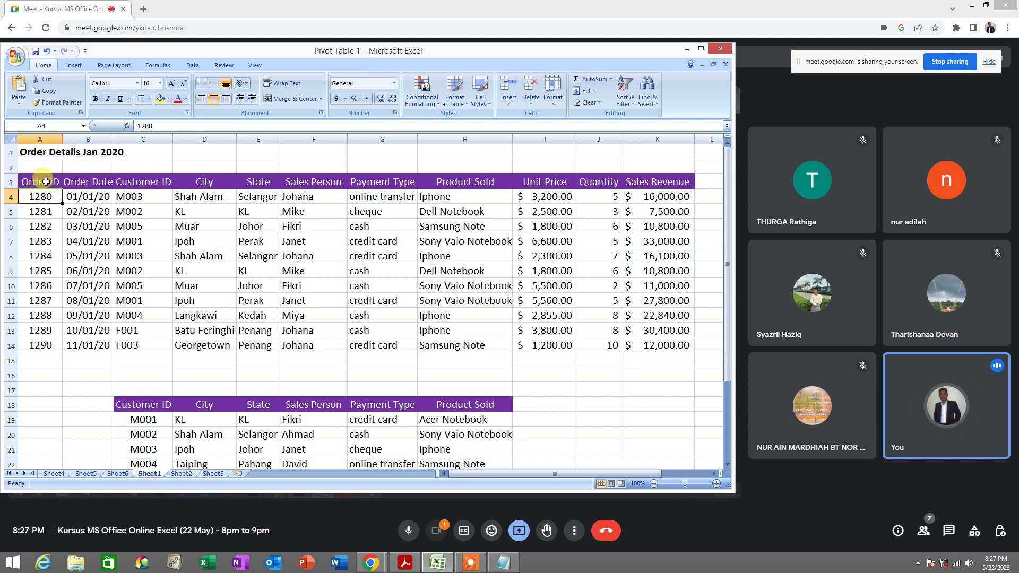
left_click(44, 182)
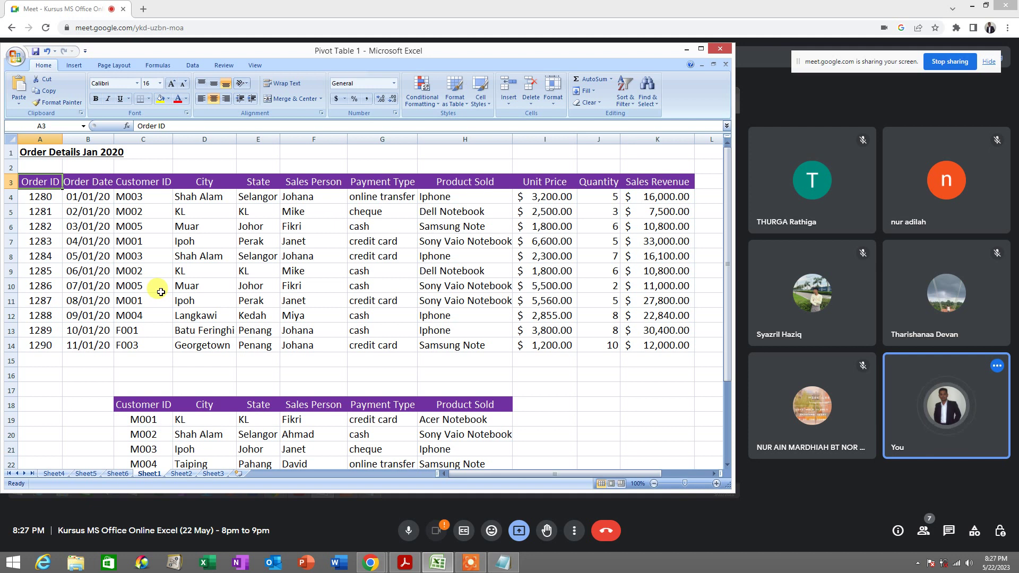
left_click_drag(88, 197, 58, 181)
left_click(42, 181)
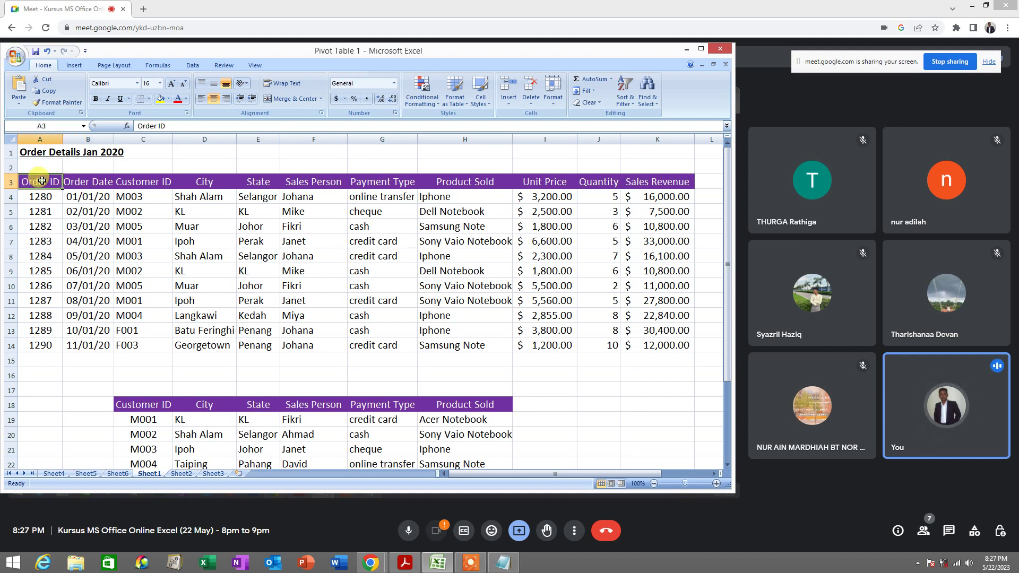
left_click(77, 66)
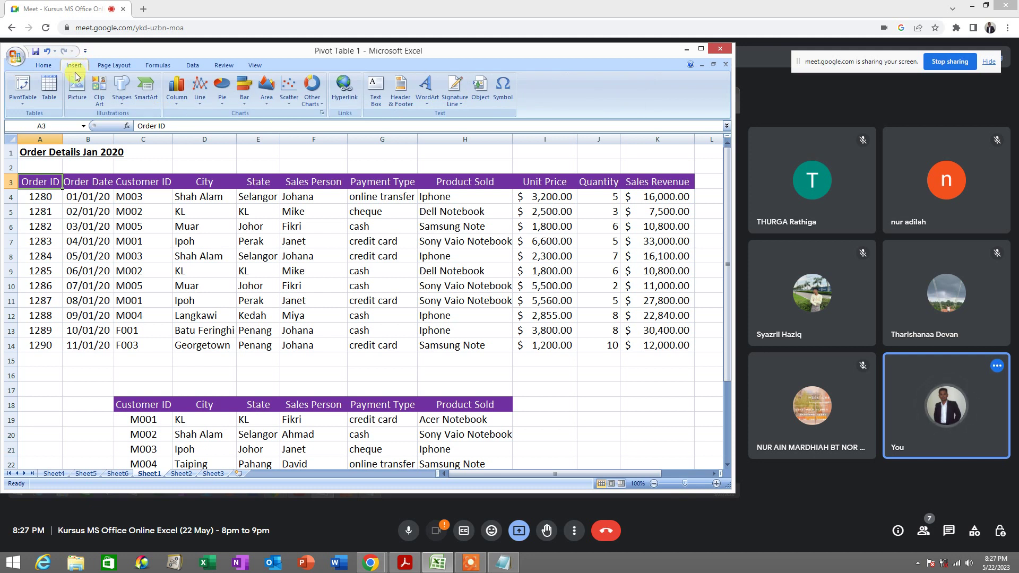
left_click(25, 106)
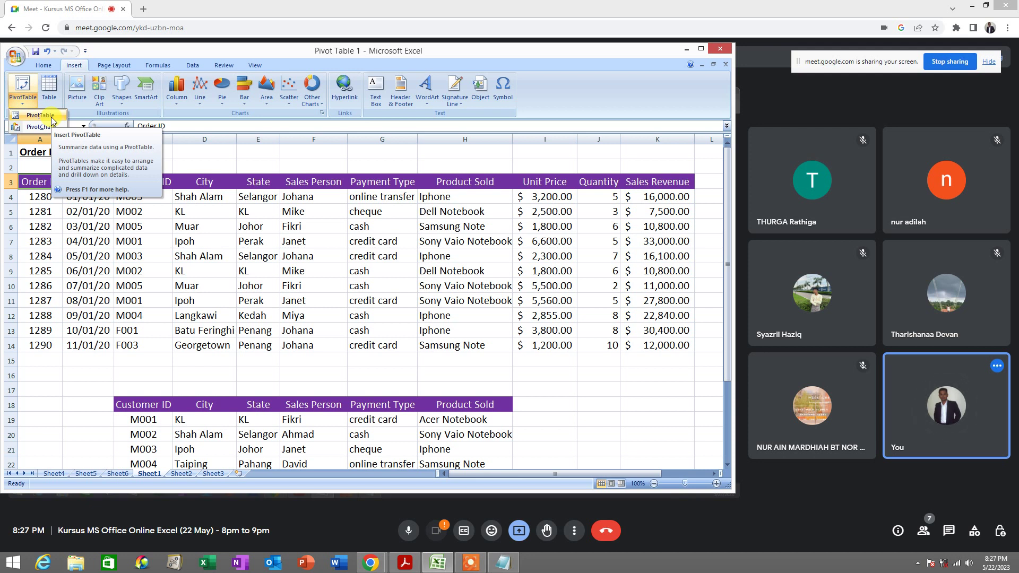
- Clear the desktop, launch Paint and paste the Excel screenshot into it
left_click(969, 8)
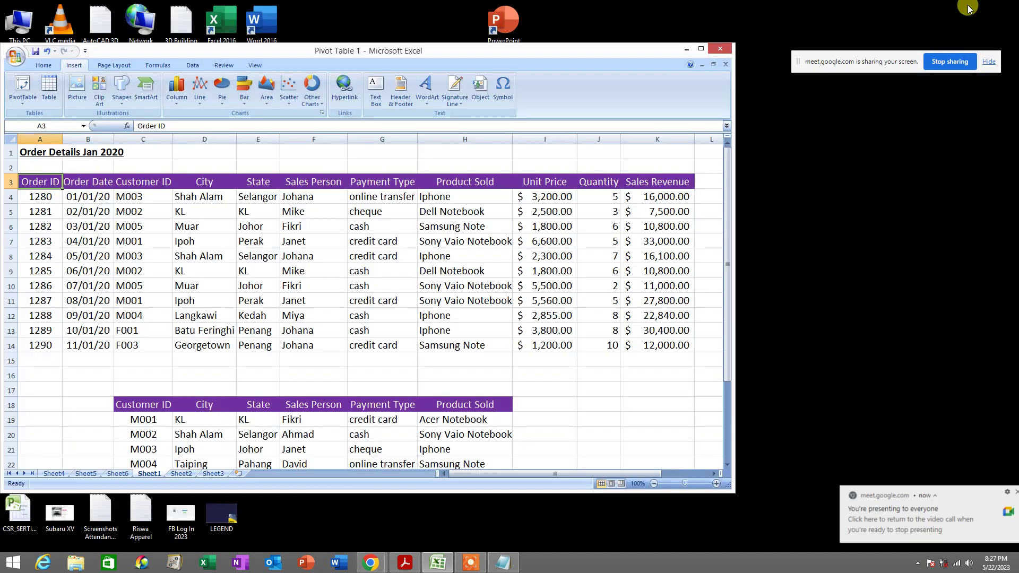
left_click(687, 49)
double_click(470, 330)
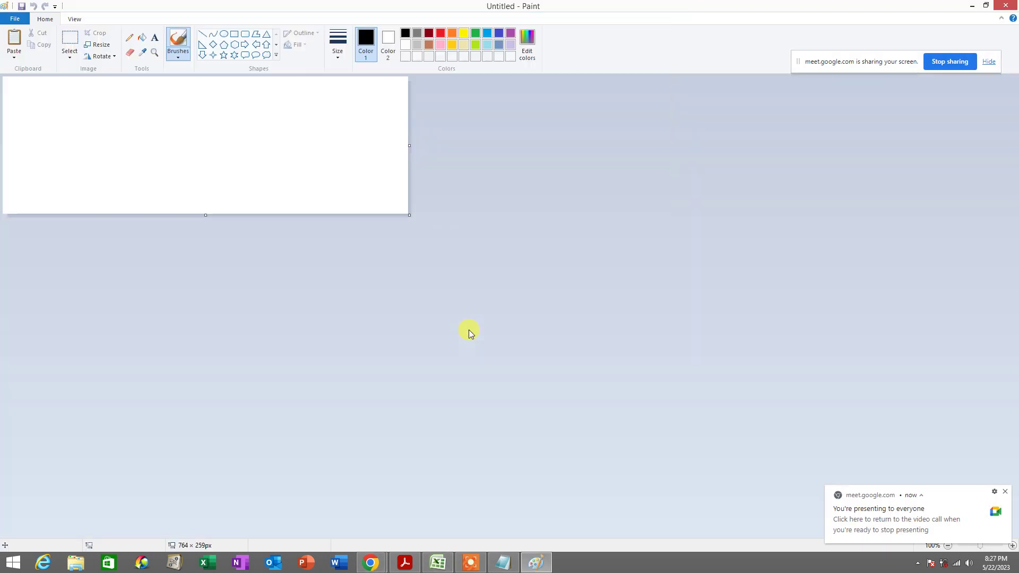
key("super")
left_click(155, 335)
key("ctrl+v")
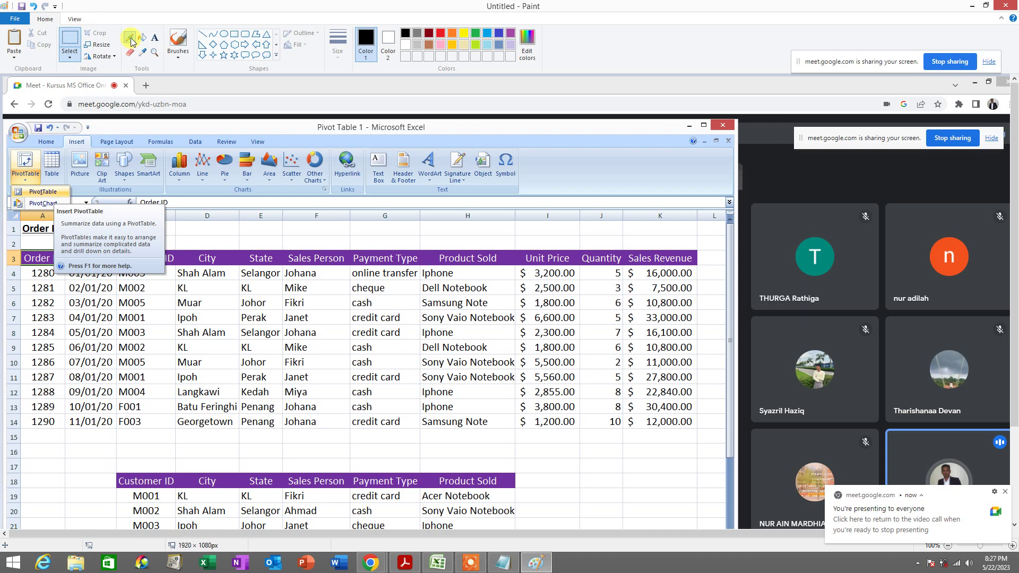
- Mark the Insert label in the screenshot with a thick red pencil line
left_click(130, 39)
left_click(440, 33)
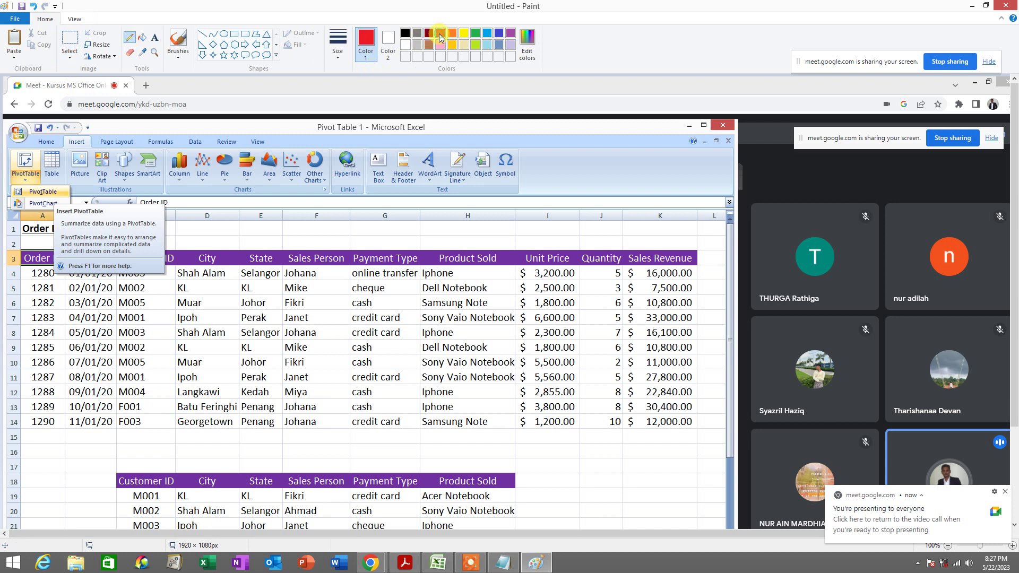
left_click(332, 56)
left_click(349, 135)
mouse_move(69, 146)
left_mouse_down()
mouse_move(87, 144)
mouse_move(22, 144)
mouse_move(30, 192)
mouse_move(58, 159)
mouse_move(29, 154)
mouse_move(56, 191)
mouse_move(98, 177)
left_mouse_up()
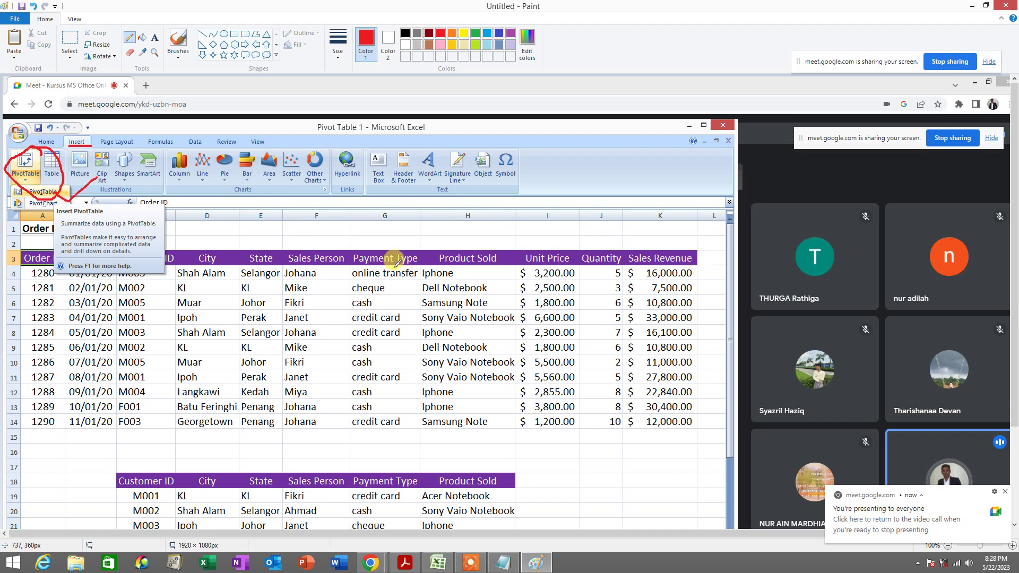
- Discard the annotated picture without saving and minimize Paint
left_click(7, 21)
left_click(12, 37)
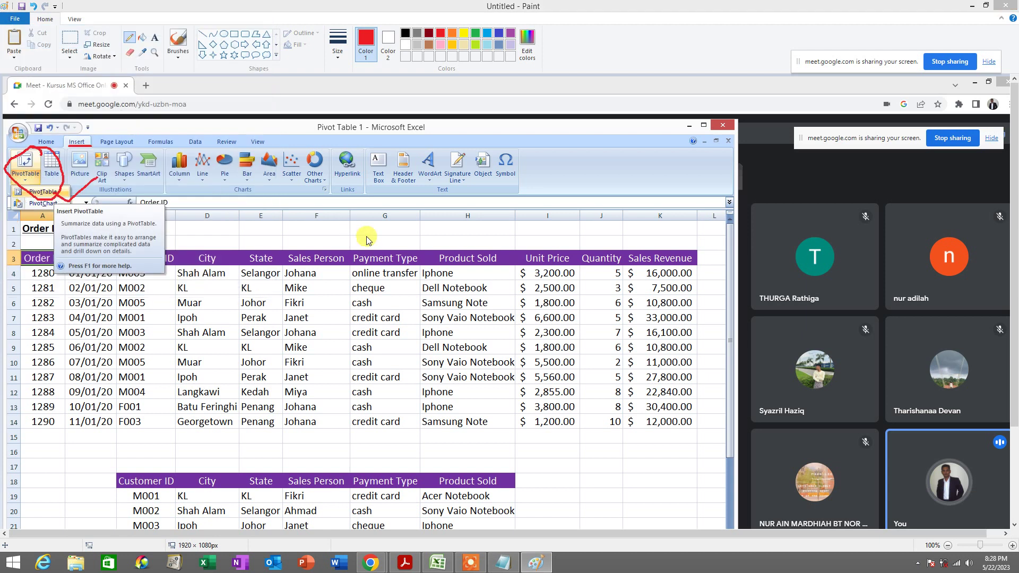
left_click(528, 278)
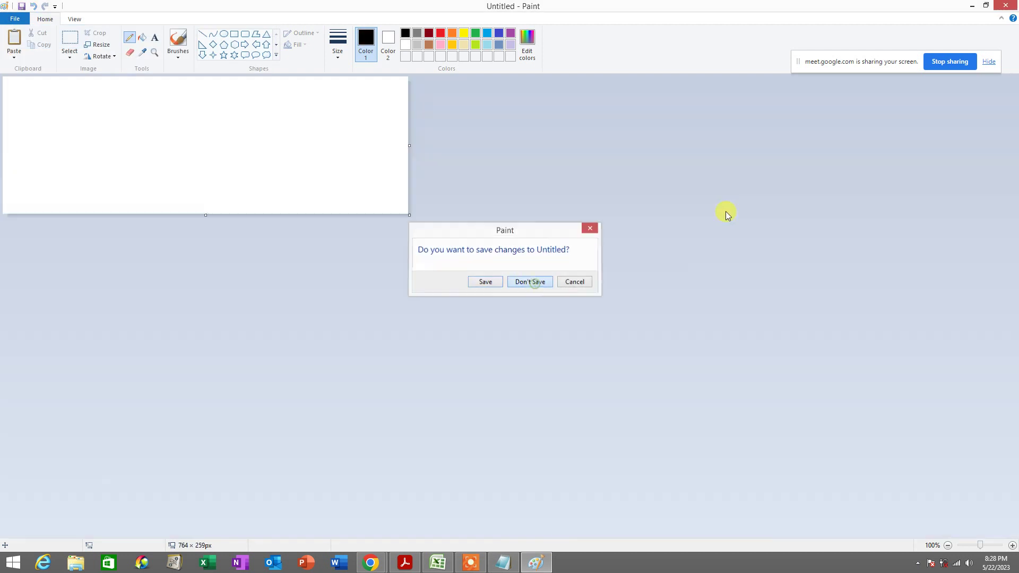
left_click(973, 6)
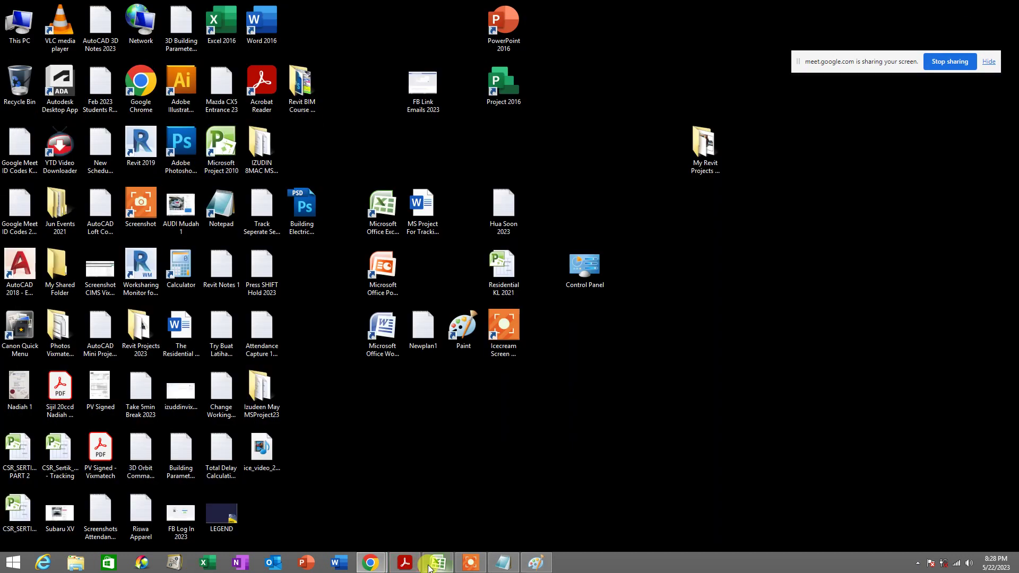
- Restore and enlarge the Excel window, then start a PivotTable from the order data
mouse_move(371, 559)
left_click(310, 507)
left_click(438, 563)
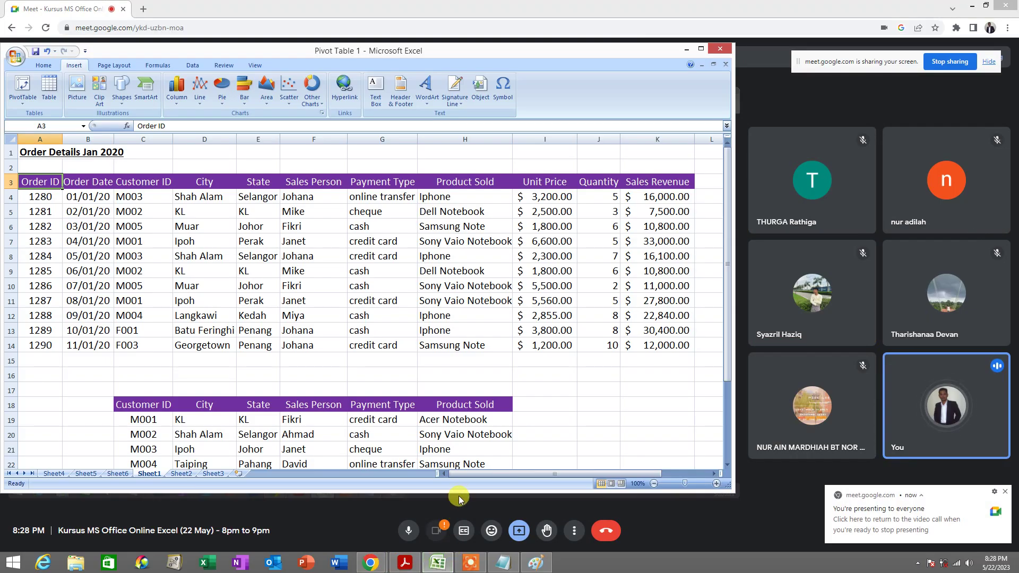
left_click_drag(459, 491, 457, 511)
left_click_drag(734, 237, 742, 233)
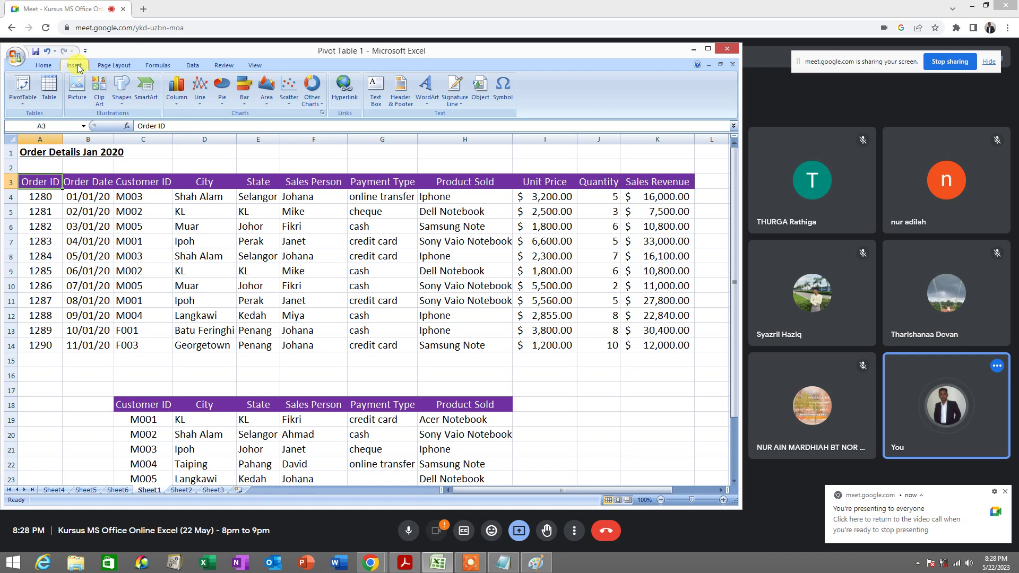
left_click(22, 100)
left_click(34, 115)
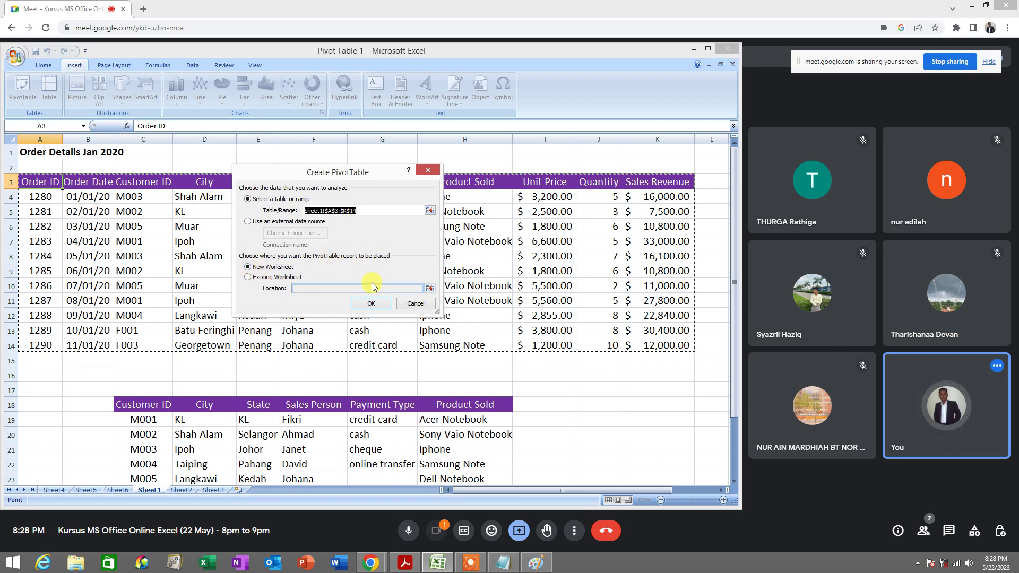
- In Paint, mark the table range, Sheet1!$A$3:$K$14, New Worksheet and OK in red
left_click(539, 565)
key("ctrl+v")
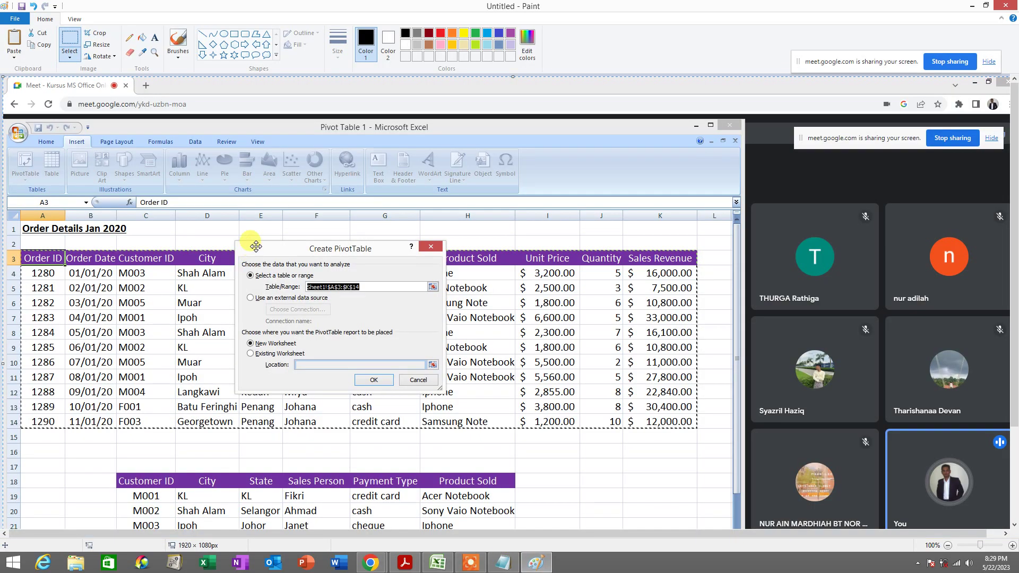
left_click(129, 37)
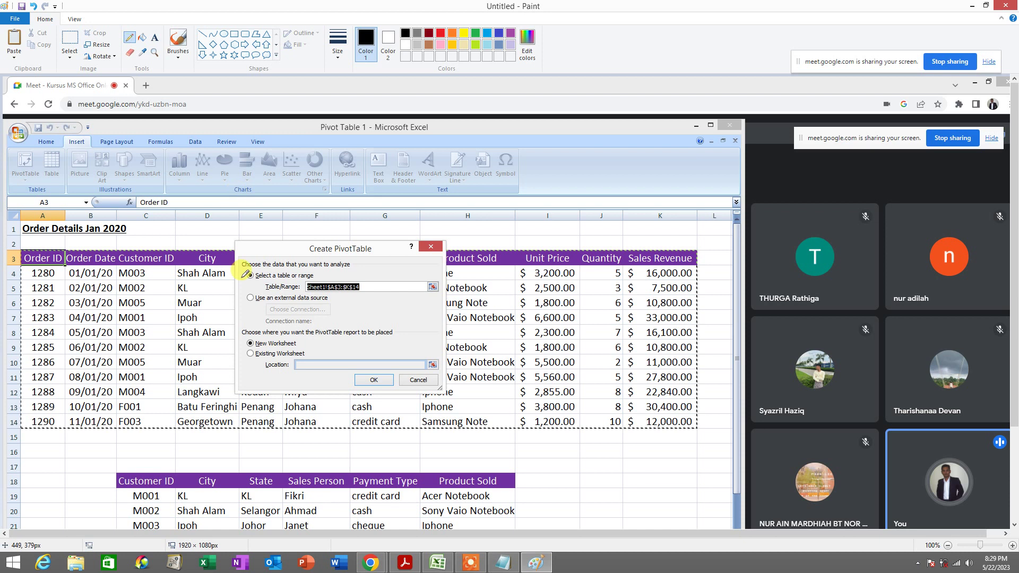
left_click(440, 33)
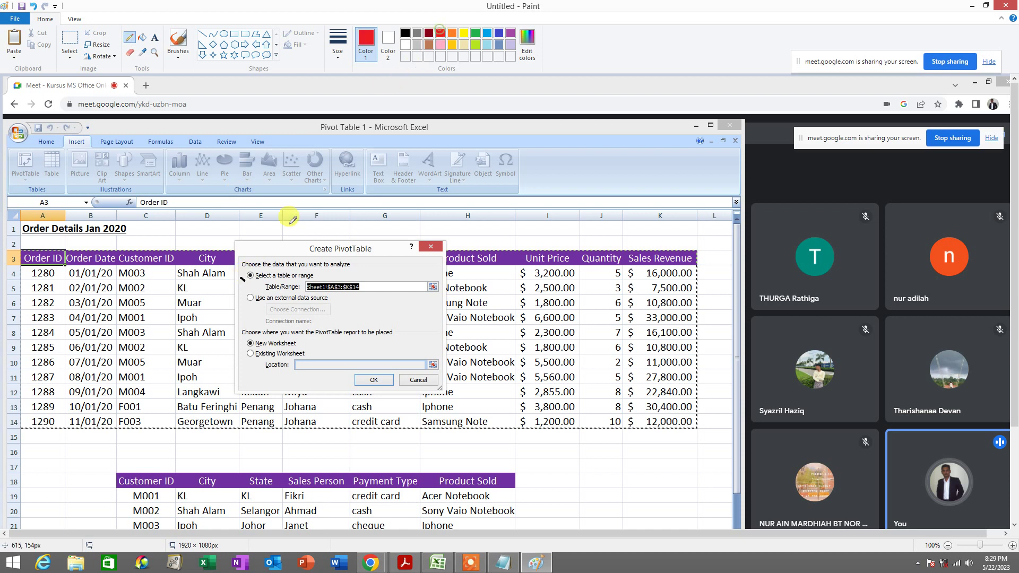
left_click_drag(239, 280, 260, 263)
mouse_move(371, 280)
left_mouse_down()
mouse_move(295, 281)
mouse_move(372, 277)
left_mouse_up()
mouse_move(246, 348)
left_mouse_down()
mouse_move(300, 348)
mouse_move(243, 351)
mouse_move(260, 329)
left_mouse_up()
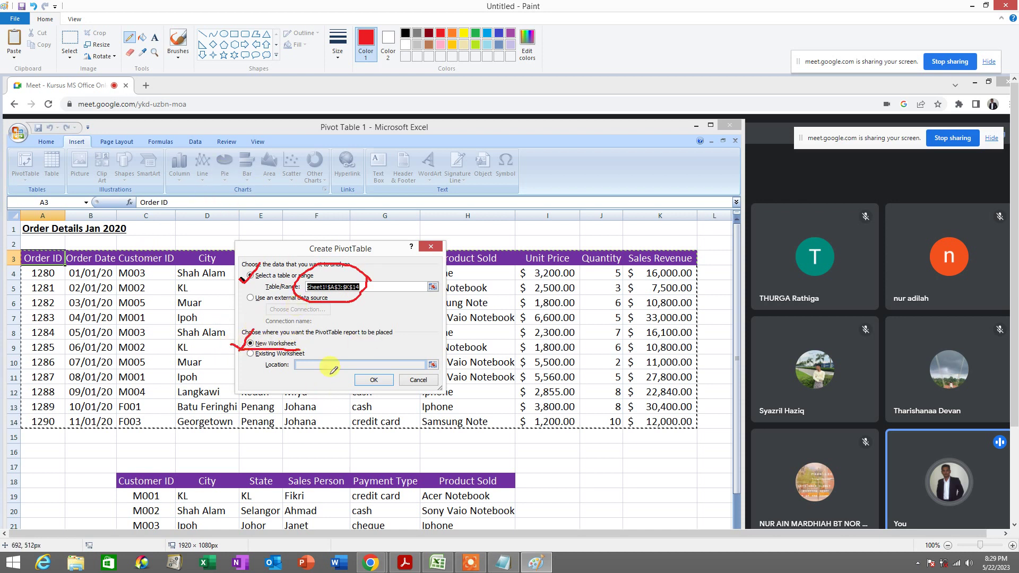
left_click_drag(369, 396, 396, 360)
- Exit Paint without saving the annotated screenshot
left_click(15, 20)
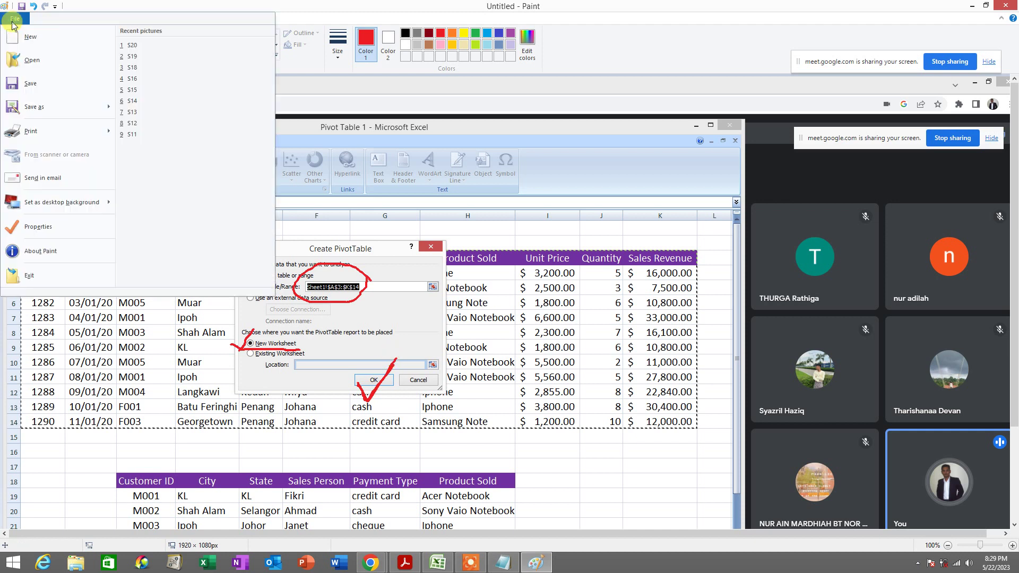
left_click(24, 285)
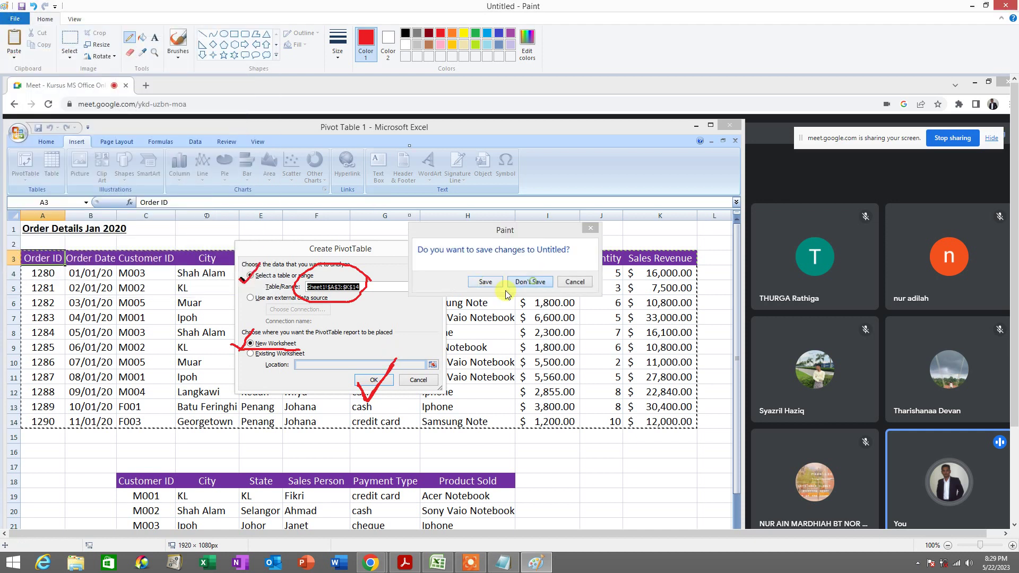
left_click(531, 286)
left_click(973, 5)
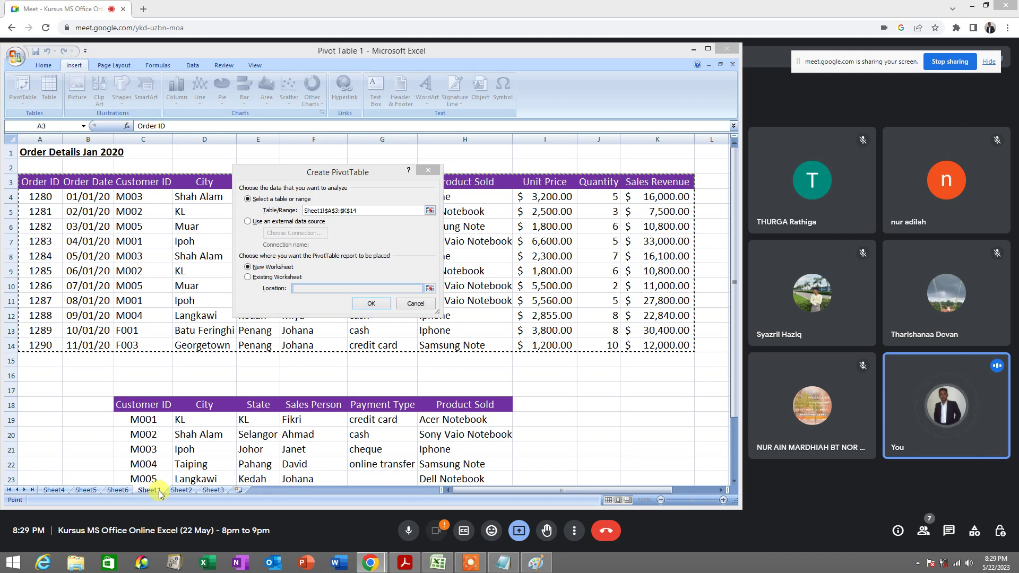
- Accept range Sheet1!$A$3:$K$14 on a new worksheet to create empty PivotTable1 on Sheet7
left_click(371, 304)
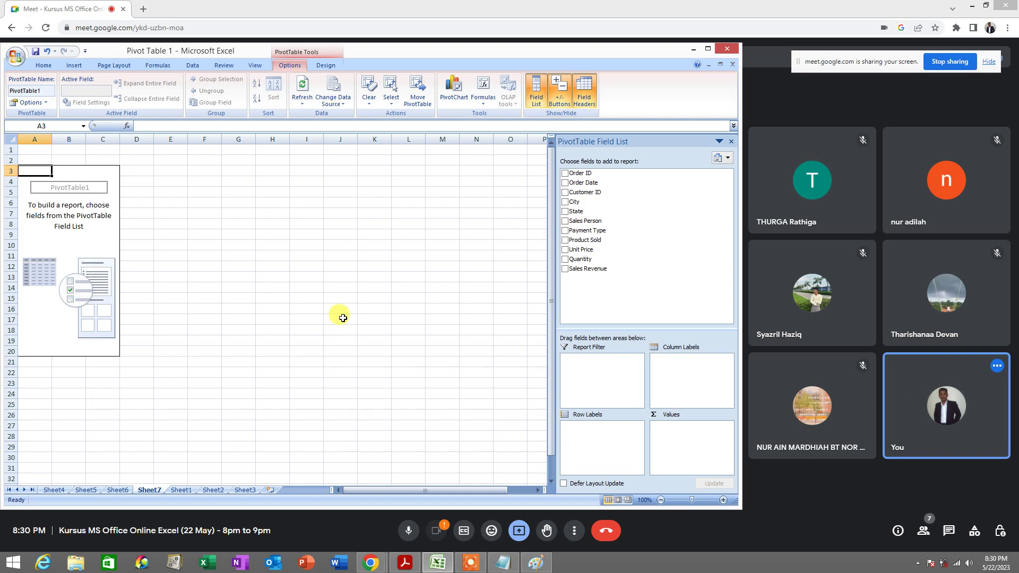
- Paste the field-list screenshot and draw red arrows: Sales Person to Row Labels, Sales Revenue to Values
left_click(535, 563)
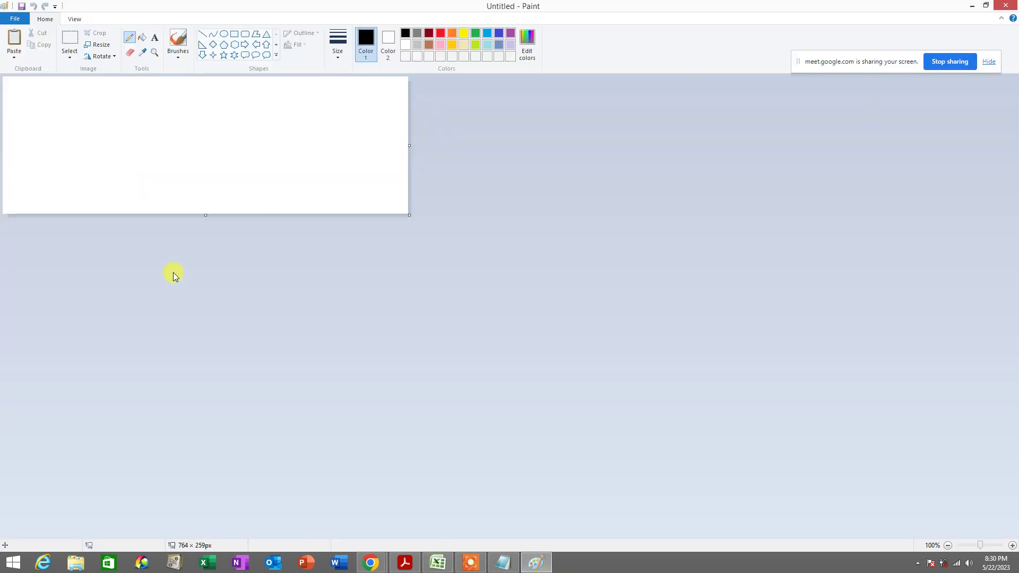
key("ctrl+v")
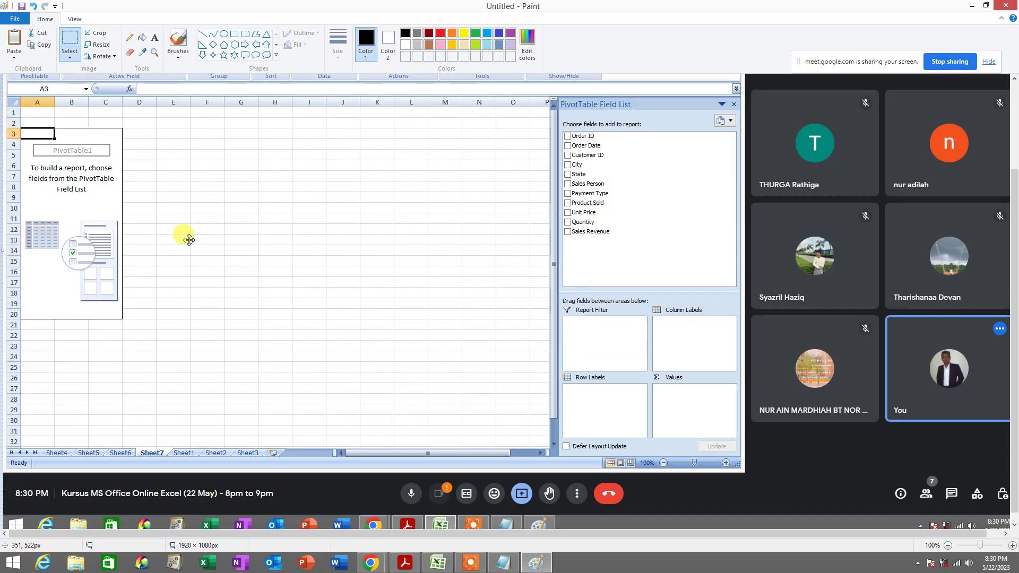
scroll(189, 240, "up", 3)
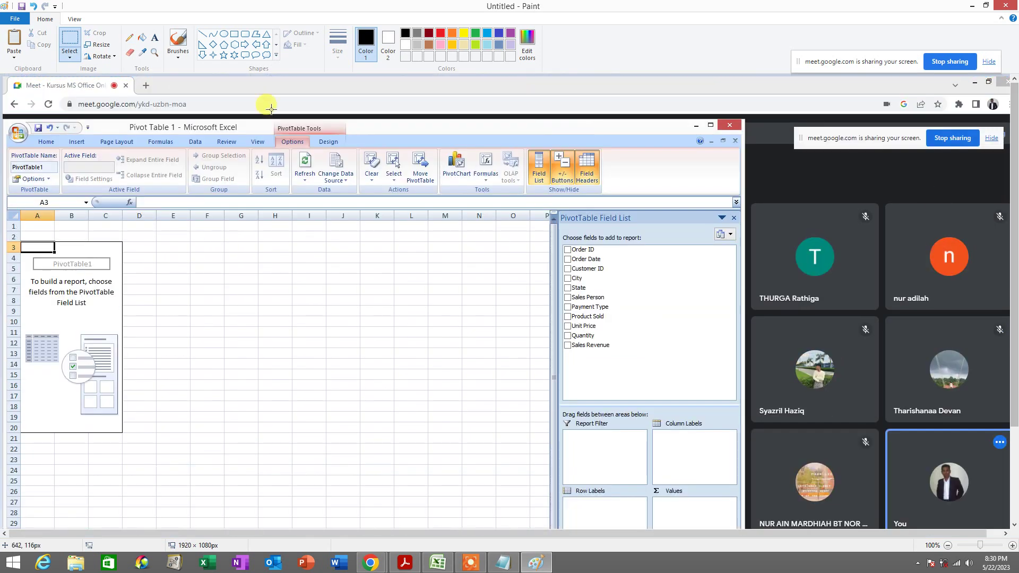
left_click_drag(1010, 169, 1014, 242)
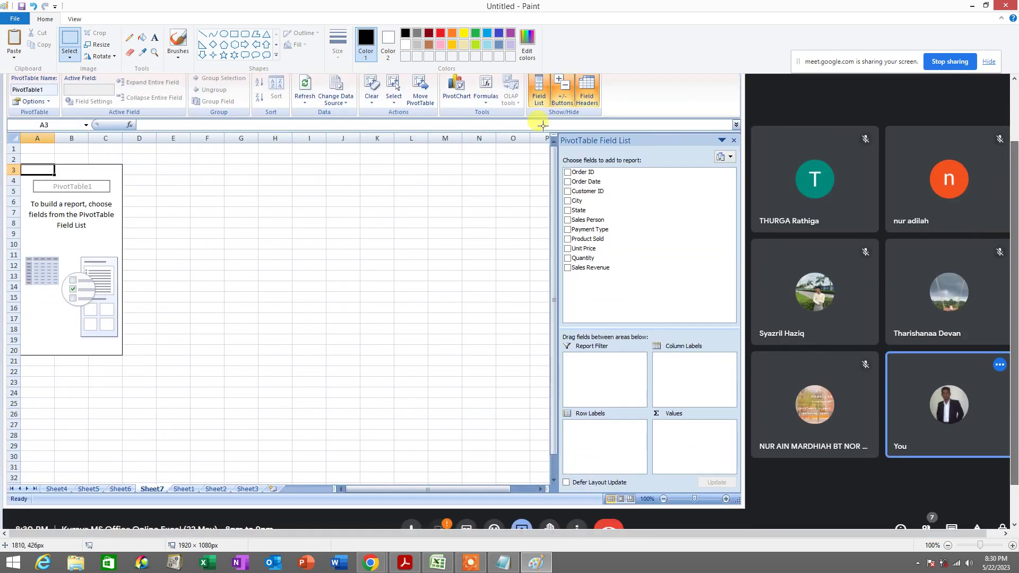
left_click(129, 37)
left_click(441, 33)
mouse_move(578, 220)
left_mouse_down()
mouse_move(542, 226)
mouse_move(513, 279)
mouse_move(604, 446)
mouse_move(620, 429)
left_mouse_up()
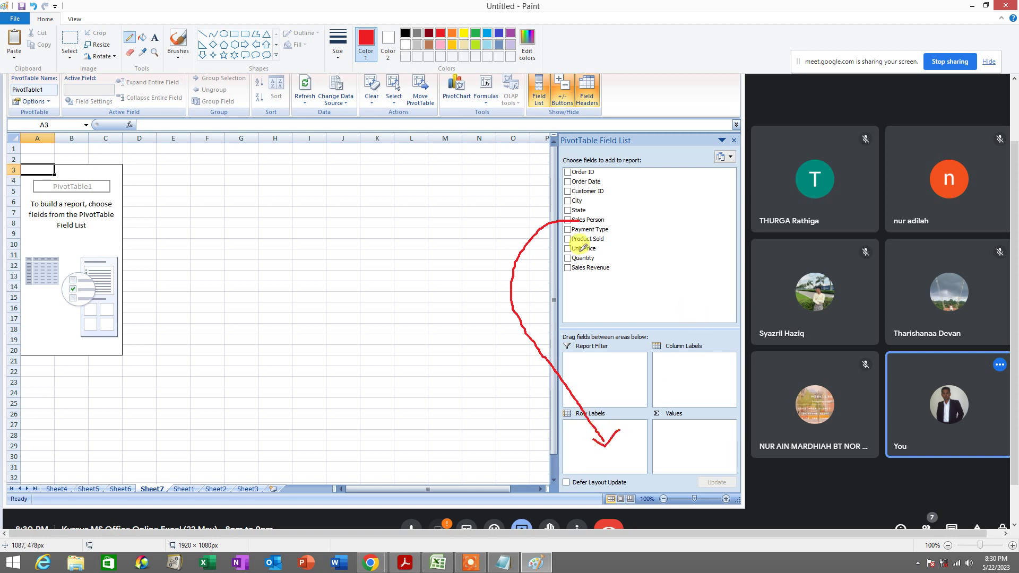
mouse_move(565, 270)
left_mouse_down()
mouse_move(689, 366)
mouse_move(685, 437)
mouse_move(705, 439)
left_mouse_up()
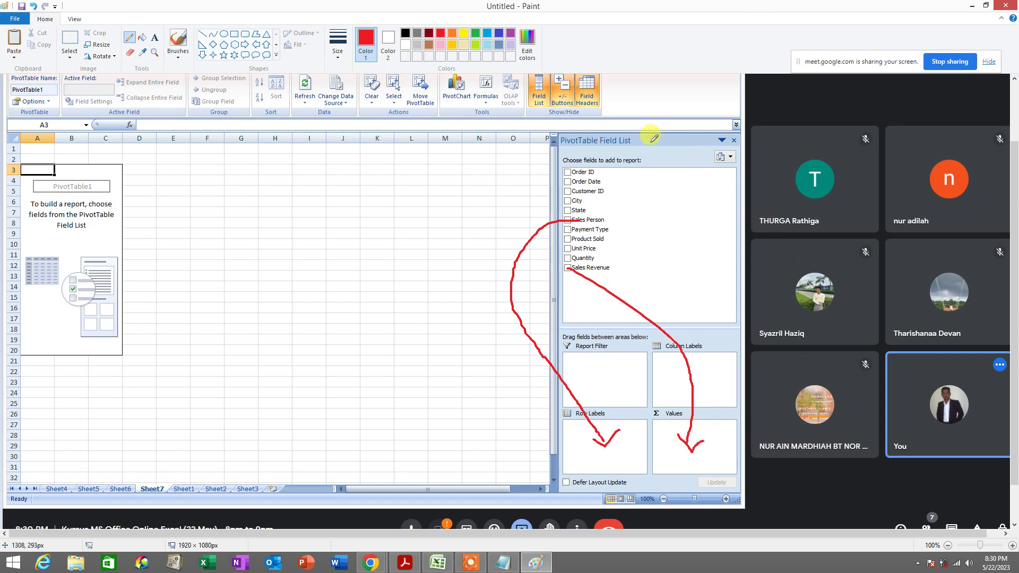
mouse_move(596, 155)
left_mouse_down()
mouse_move(571, 155)
mouse_move(598, 172)
left_mouse_up()
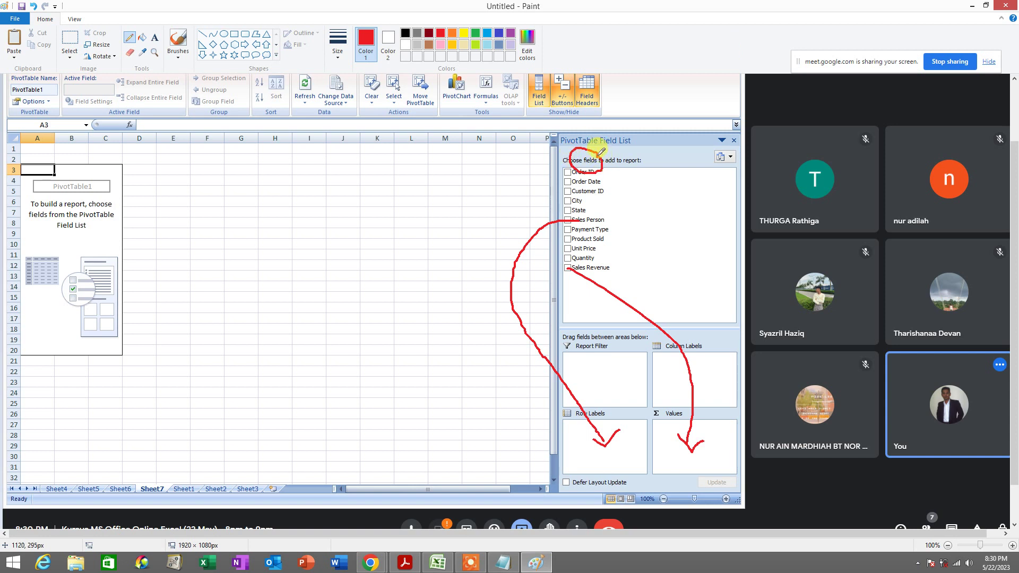
- Exit Paint without saving the annotations
left_click(5, 20)
left_click(24, 282)
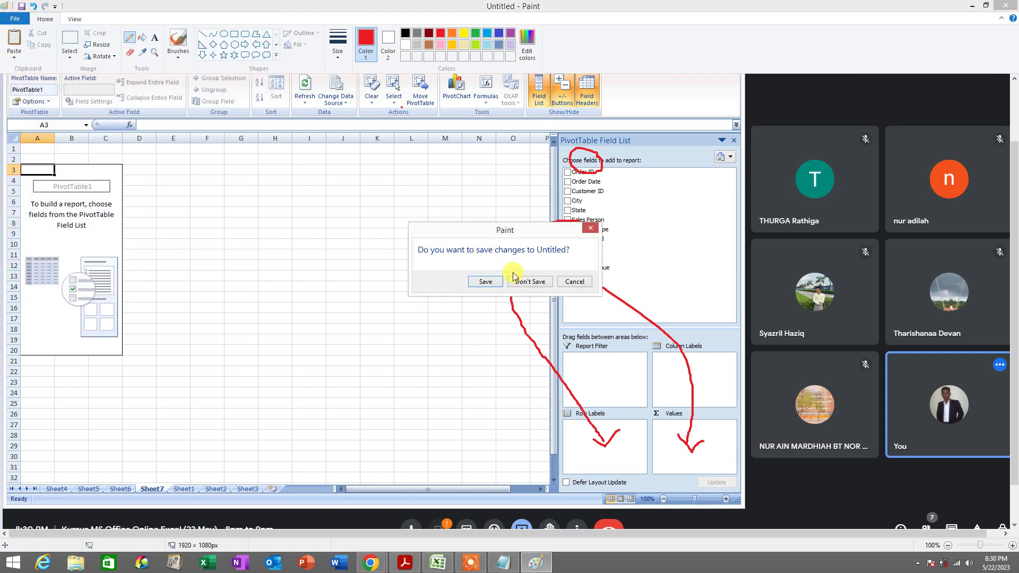
left_click(515, 279)
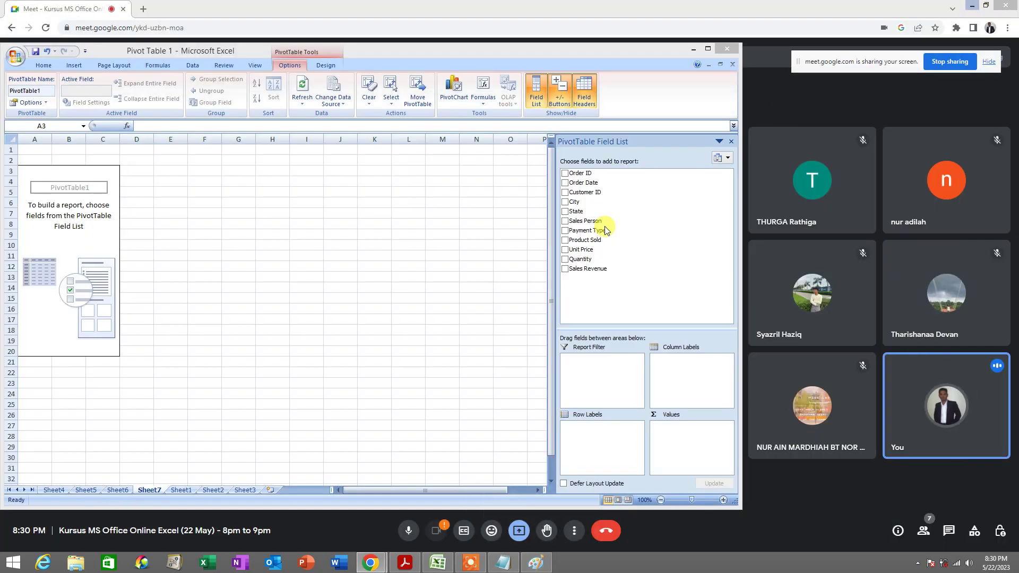
- Add Sales Person to the pivot Row Labels and select the pivot table cells
left_click(590, 222)
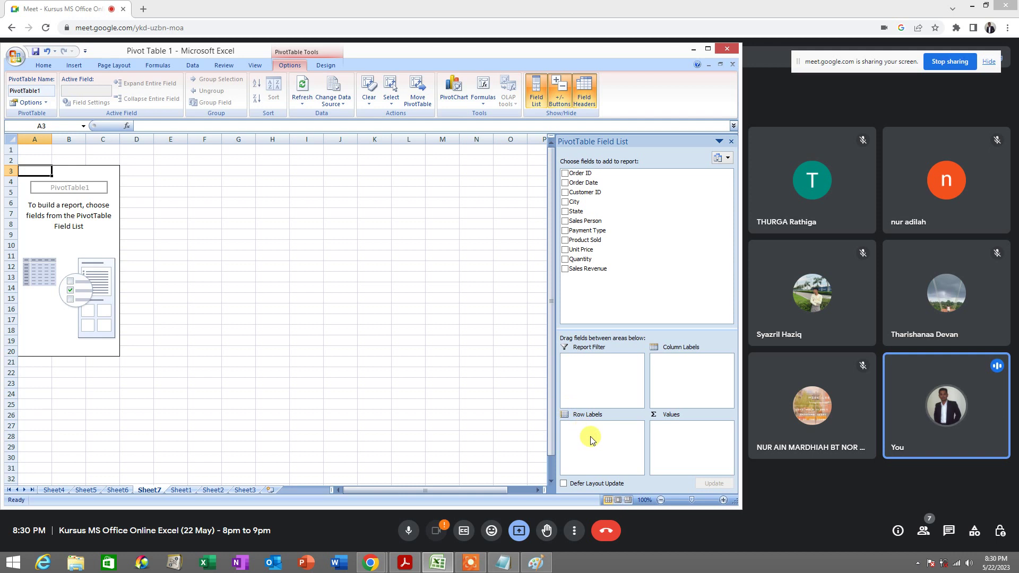
left_click_drag(583, 222, 597, 437)
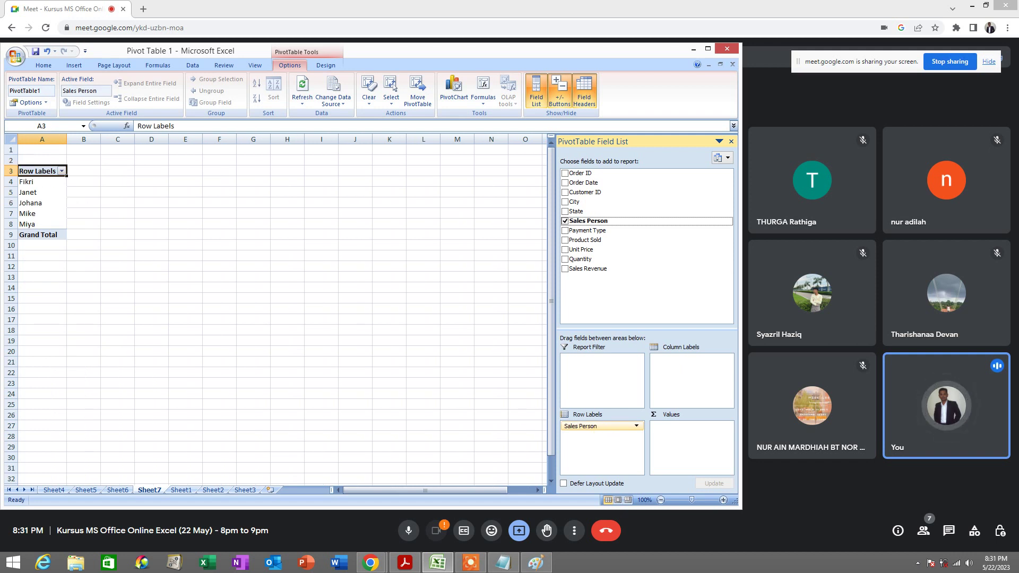
left_click(5, 137)
left_click(38, 172)
left_click(41, 176)
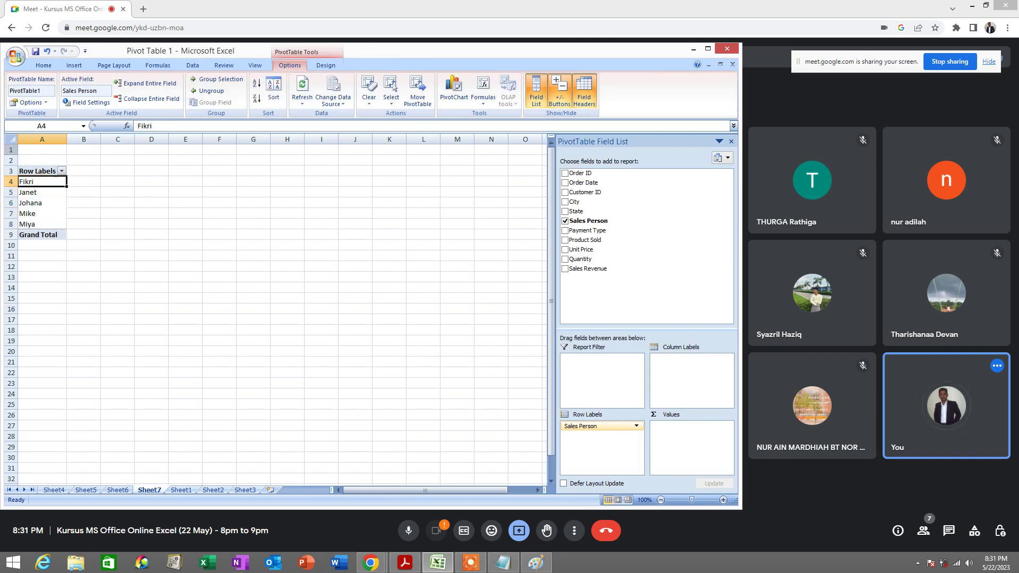
left_click_drag(35, 150, 109, 276)
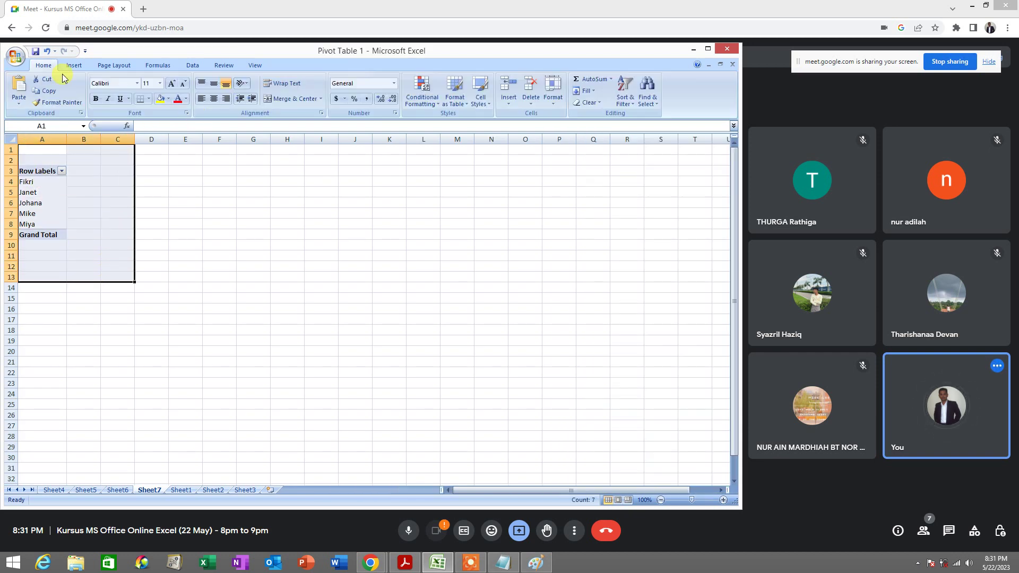
- Set the pivot table text to font size 16 and widen column A
left_click(161, 84)
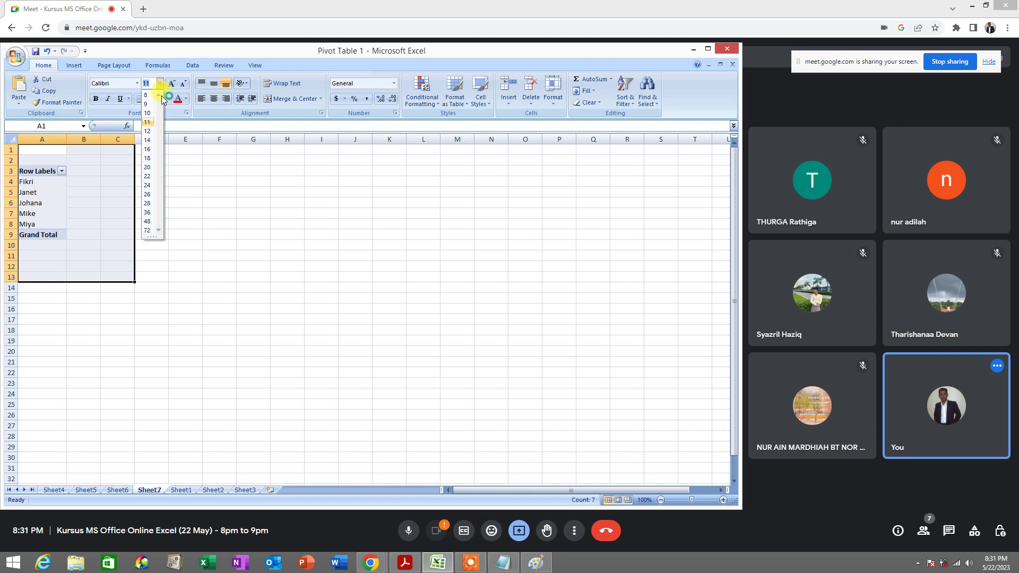
left_click(253, 226)
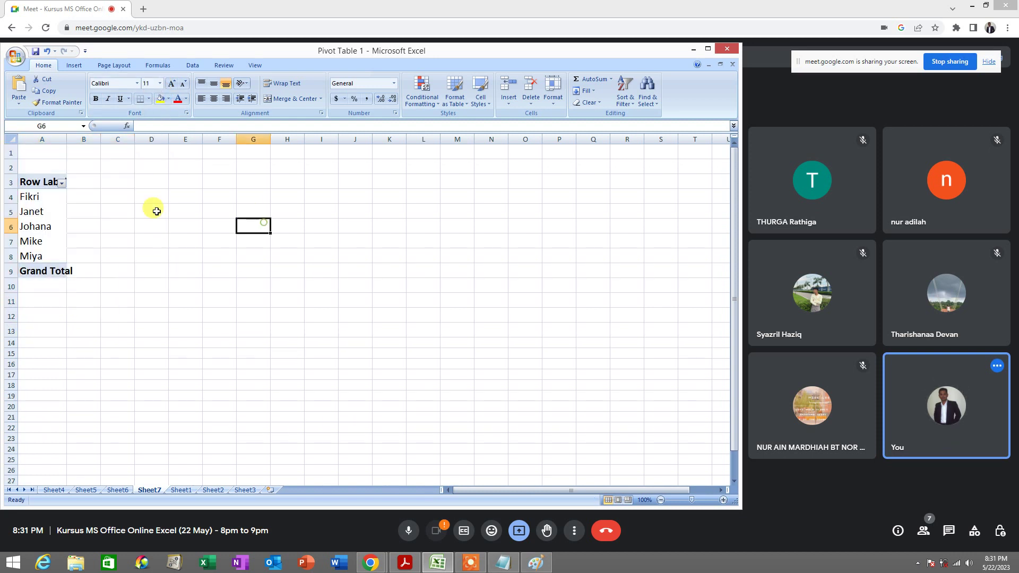
left_click_drag(67, 139, 73, 138)
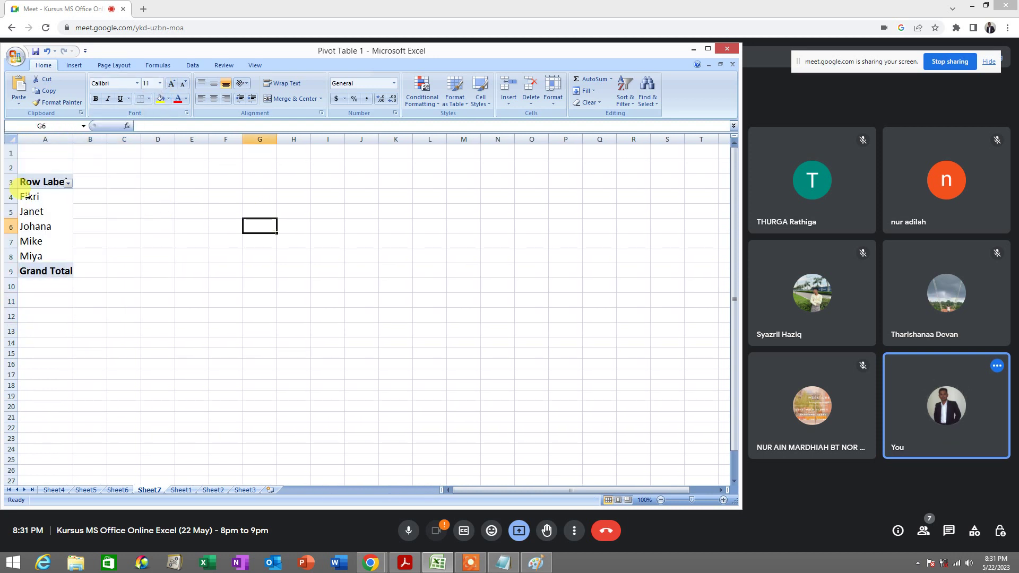
left_click(21, 181)
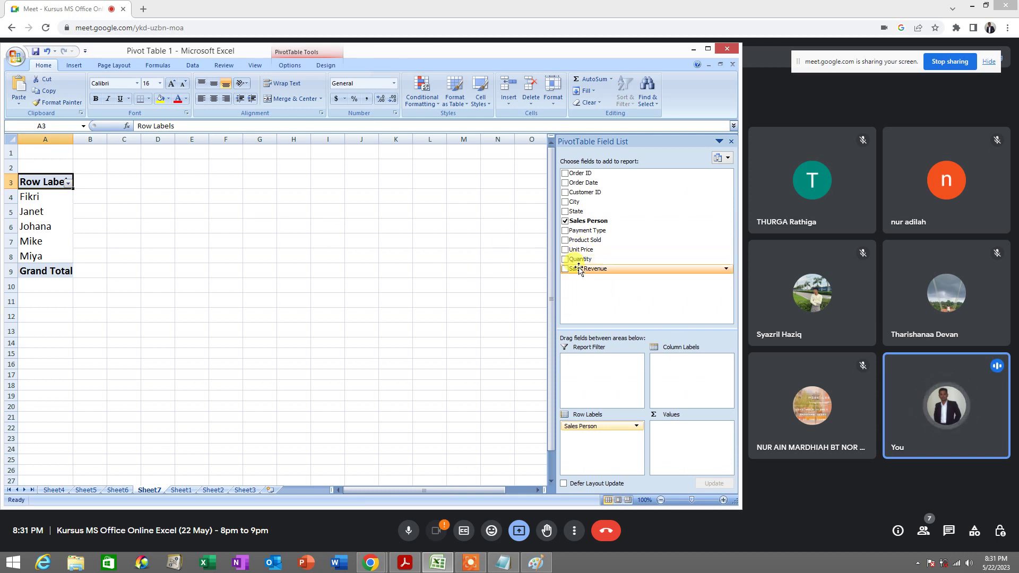
- Add Sales Revenue to Values for a 198240 grand total and narrow column B
left_click_drag(580, 271, 682, 424)
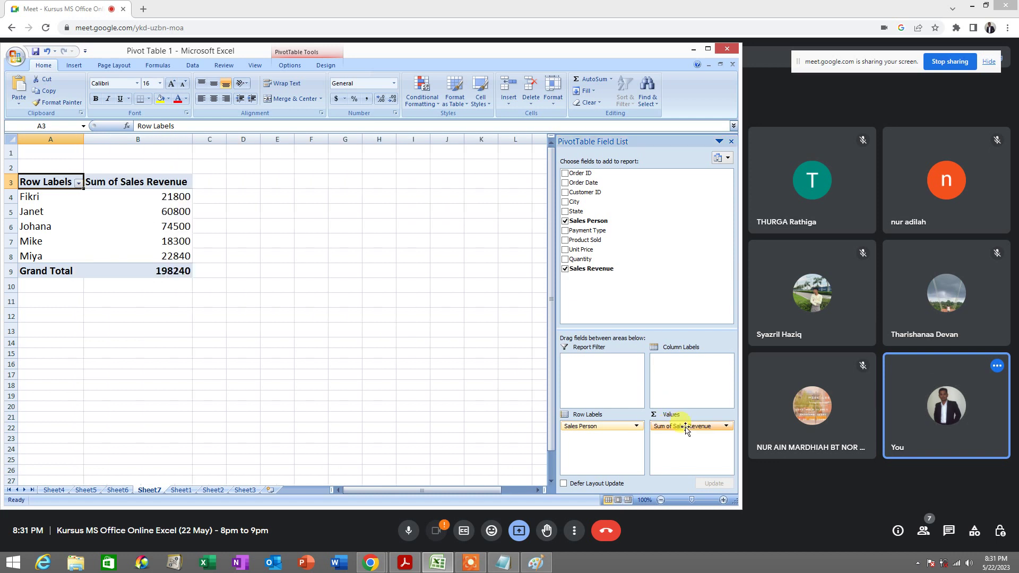
left_click(177, 197)
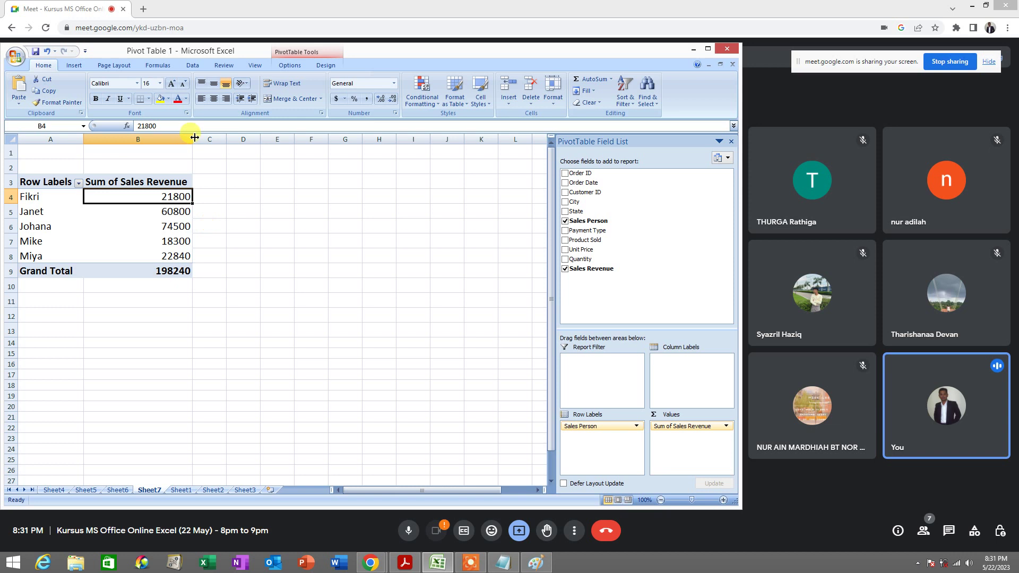
left_click_drag(195, 137, 185, 140)
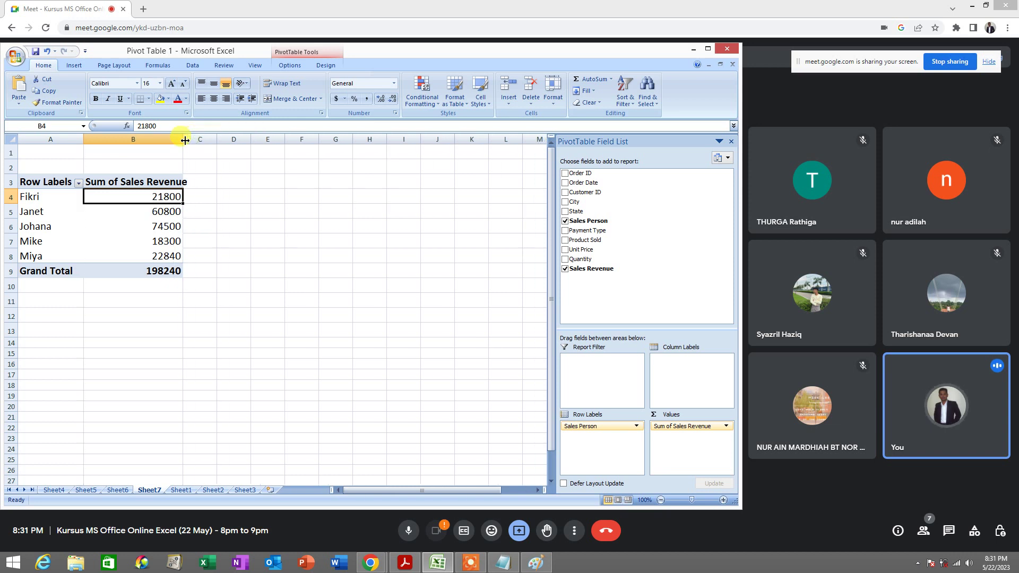
left_click_drag(149, 194, 146, 271)
left_click_drag(153, 196, 152, 256)
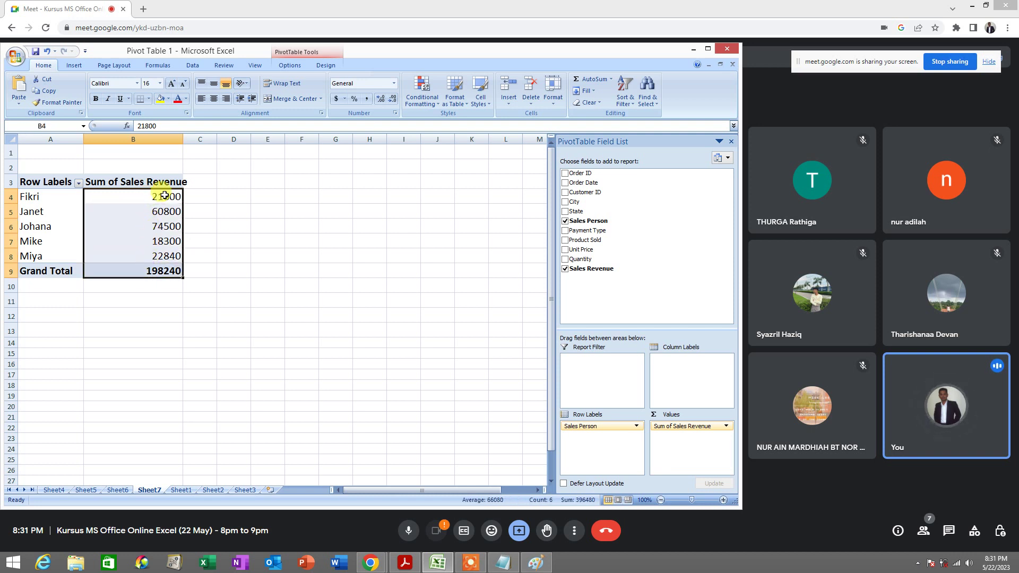
left_click_drag(164, 196, 156, 269)
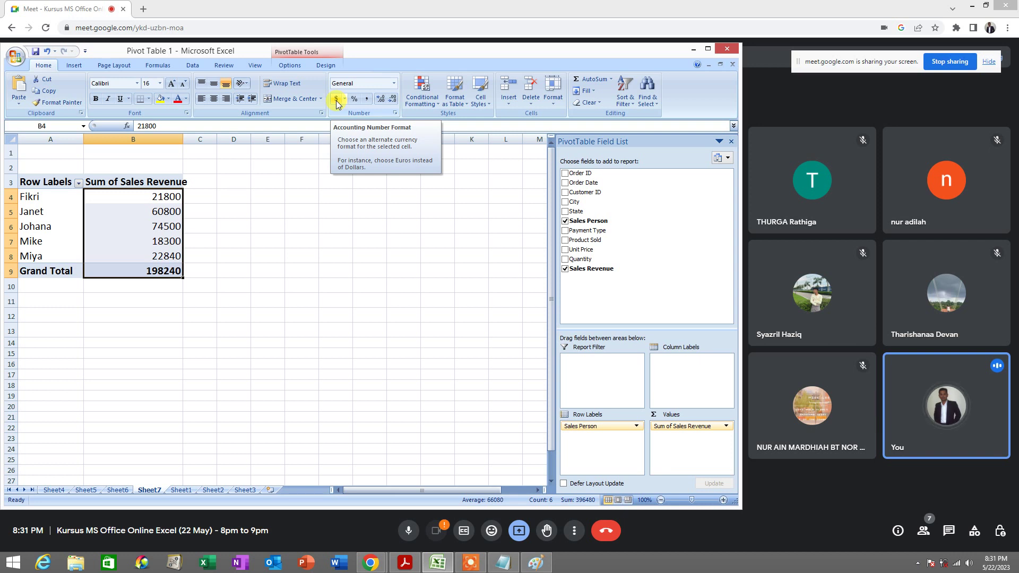
left_click(337, 99)
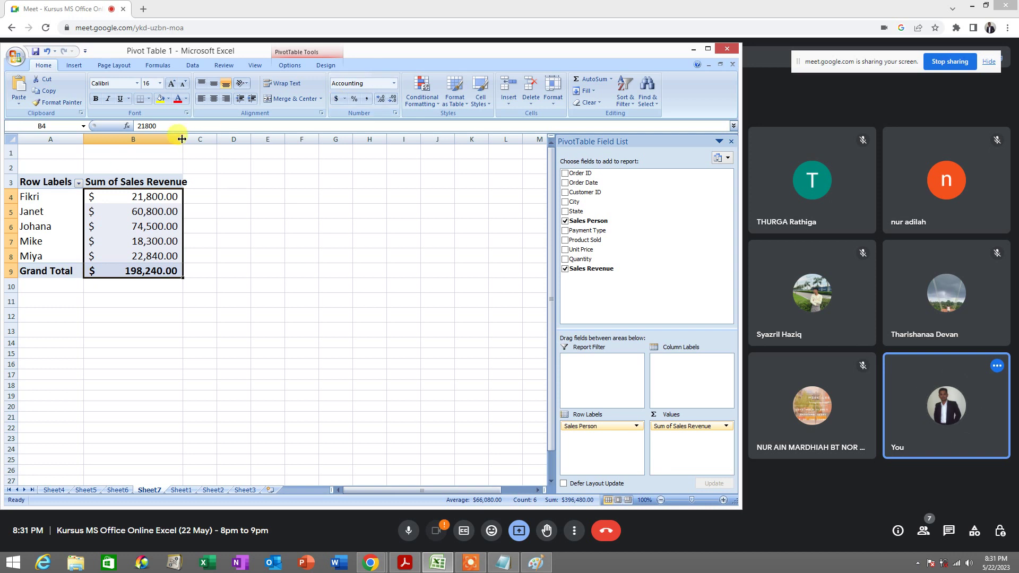
left_click_drag(182, 139, 170, 139)
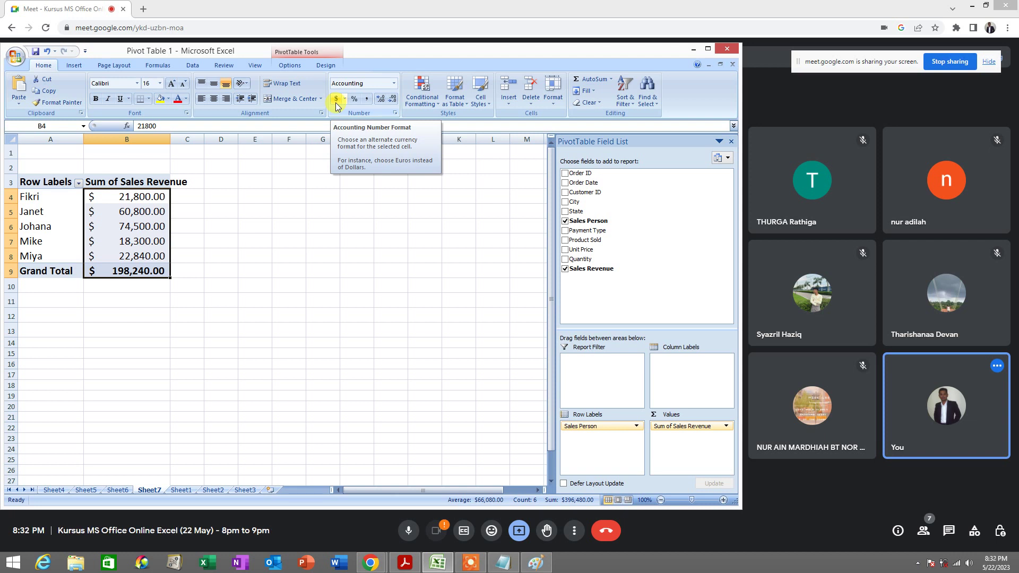
left_click(197, 257)
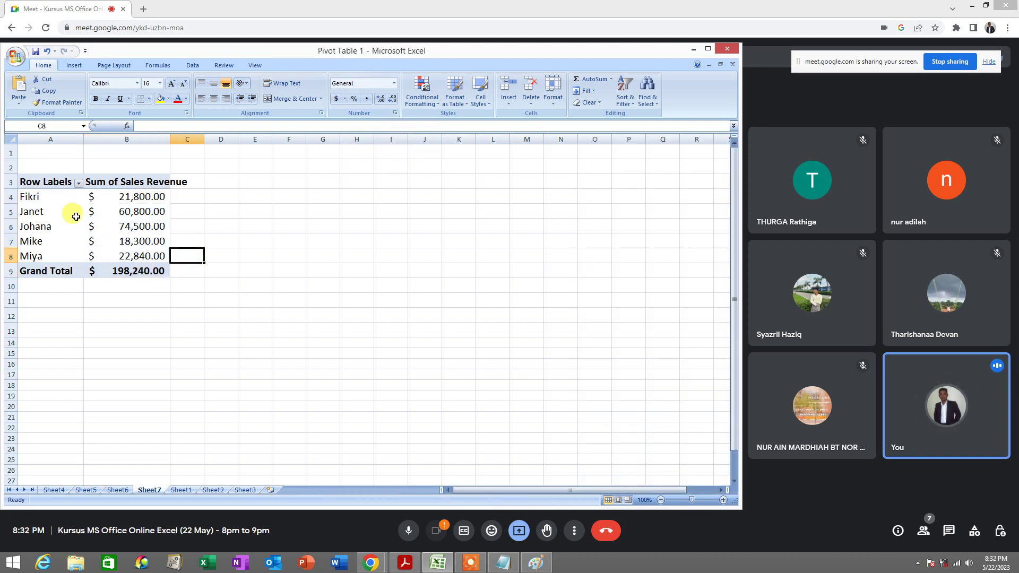
left_click_drag(64, 196, 67, 210)
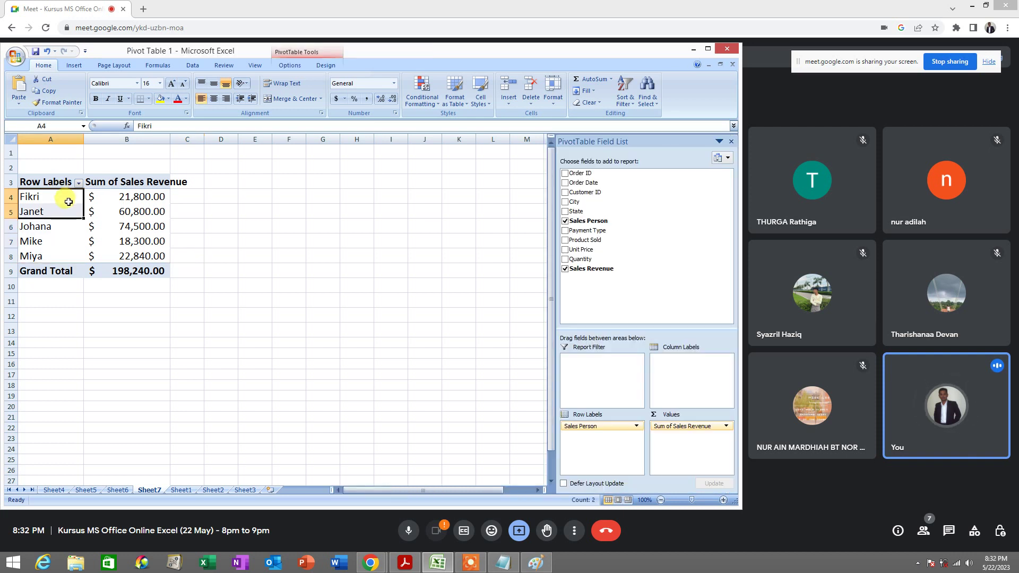
left_click(158, 197)
left_click_drag(158, 196, 160, 256)
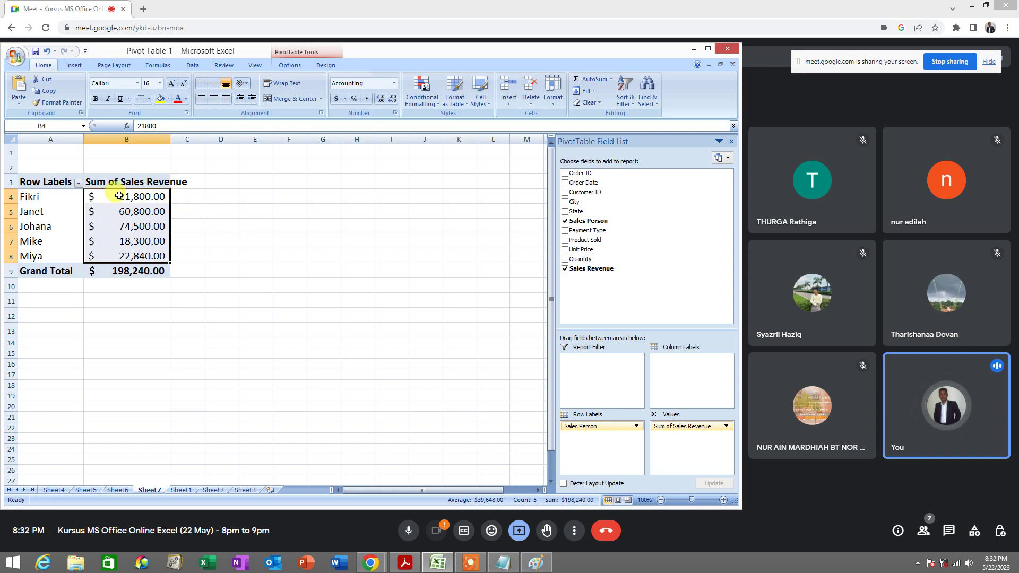
left_click(228, 223)
left_click(154, 195)
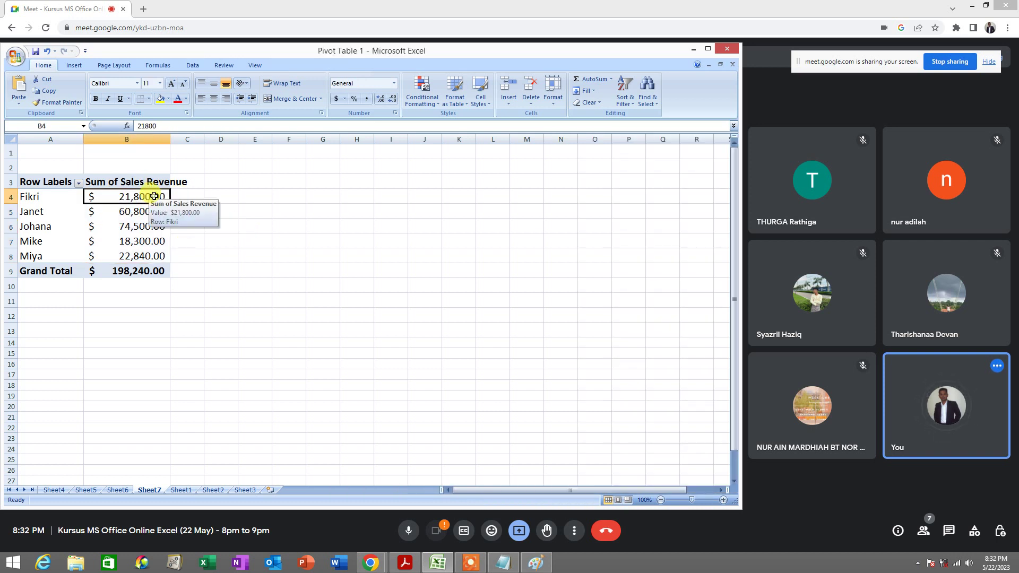
left_click_drag(154, 196, 157, 212)
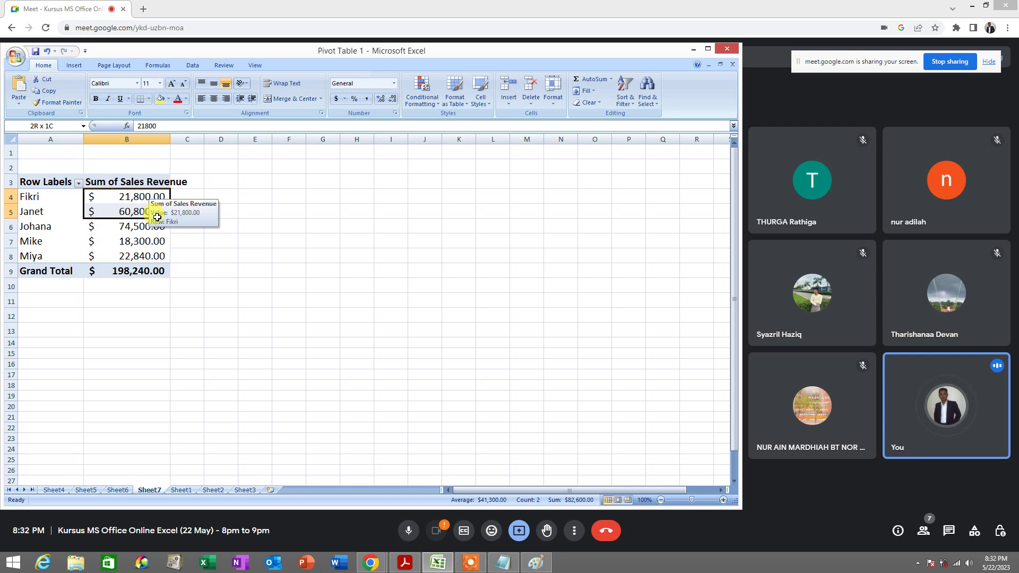
left_click_drag(158, 217, 160, 254)
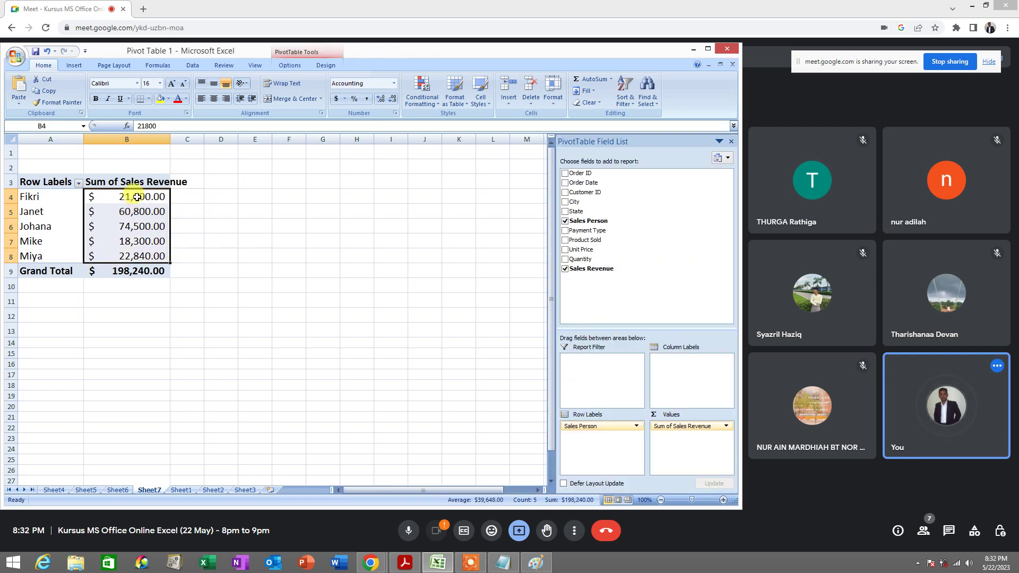
left_click(111, 273)
left_click_drag(154, 198, 155, 256)
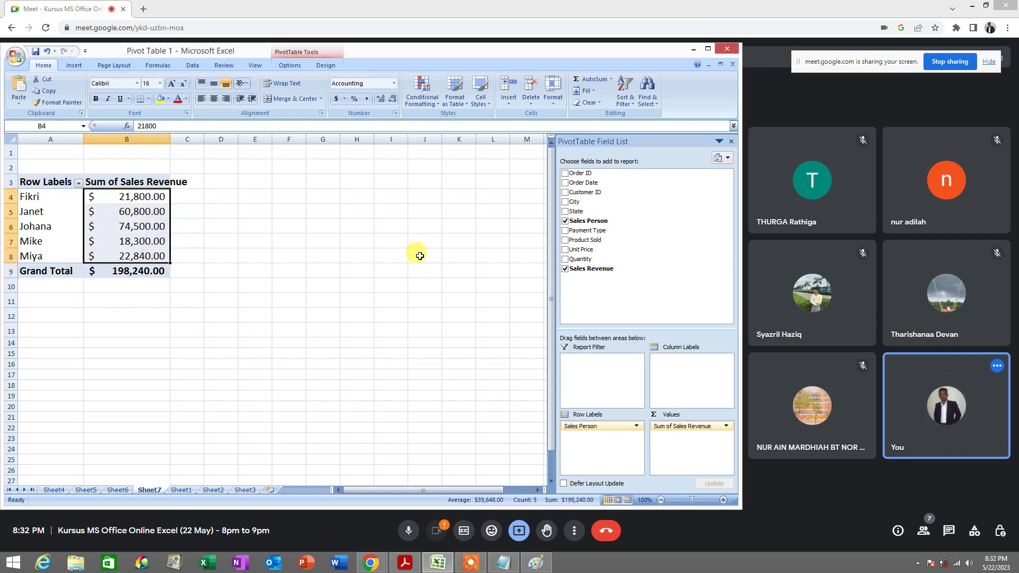
- Sort the revenues smallest to largest, then select the sales person names from Mike down
left_click(636, 107)
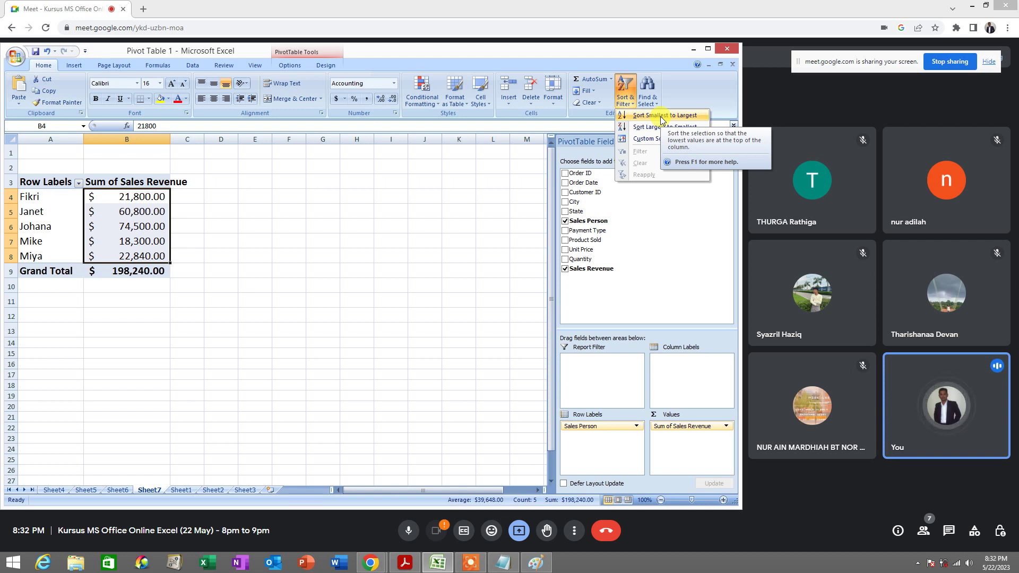
left_click(662, 117)
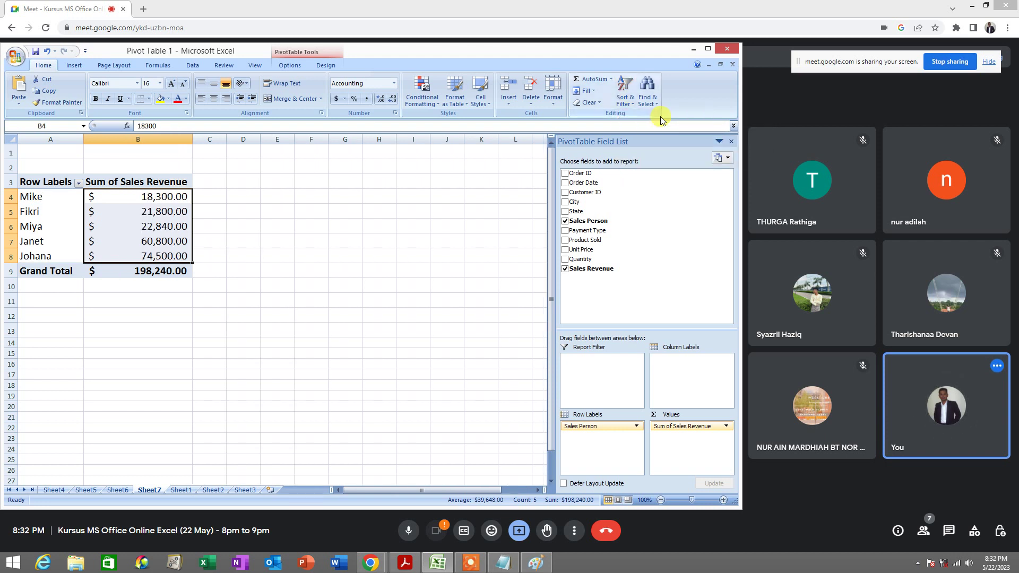
left_click(11, 197)
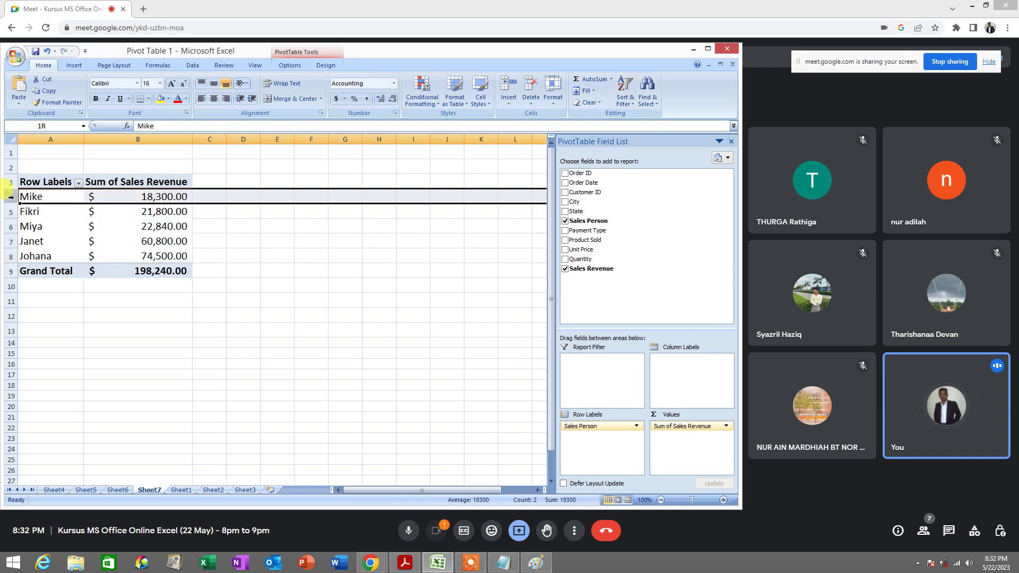
left_click_drag(11, 207, 12, 211)
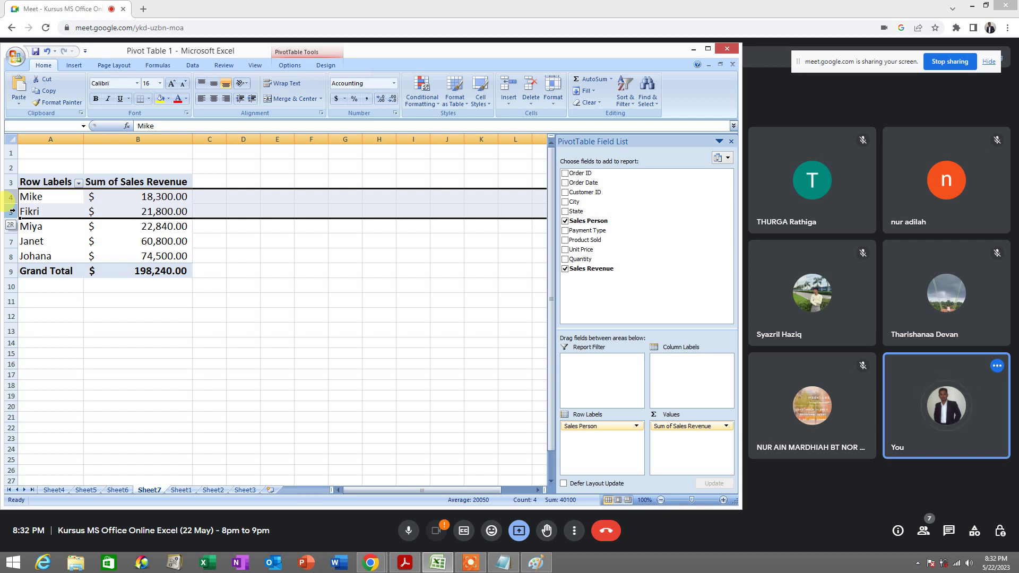
left_click_drag(12, 211, 15, 200)
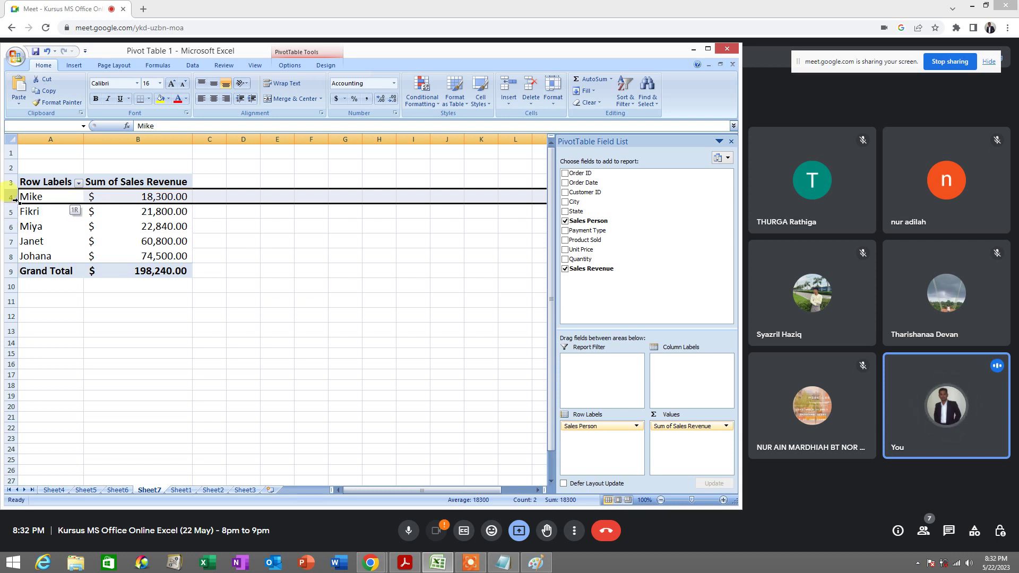
left_click(127, 194)
left_click(64, 199)
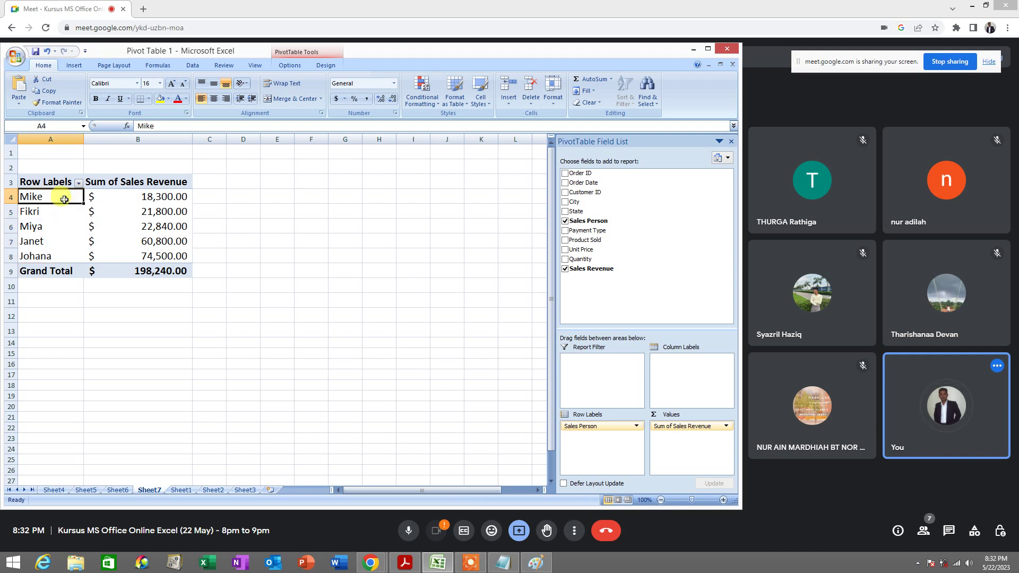
left_click(133, 194)
left_click(67, 198)
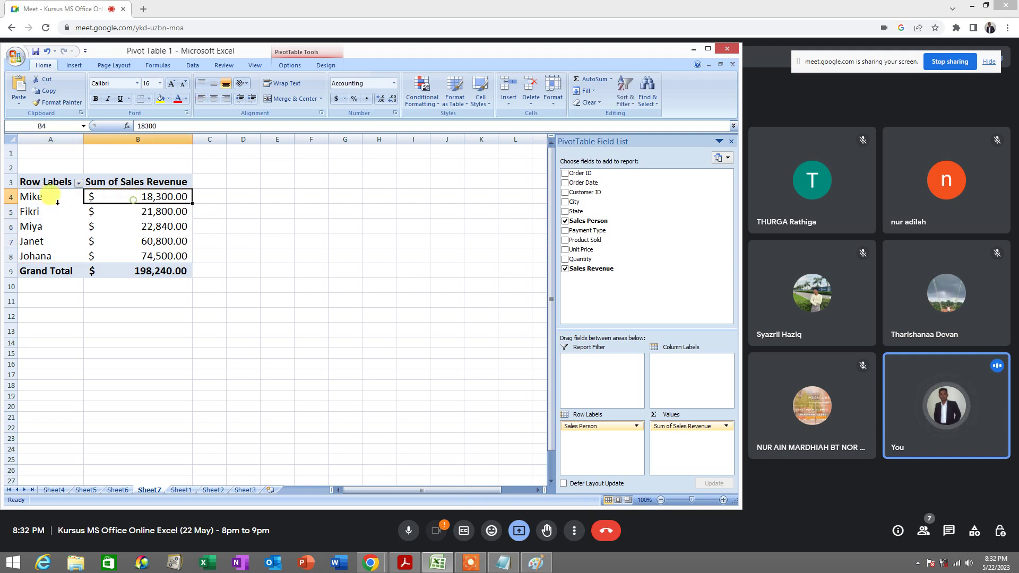
left_click_drag(50, 198, 59, 257)
- Select the five revenue values, then the whole pivot range A3:B8
left_click(126, 254)
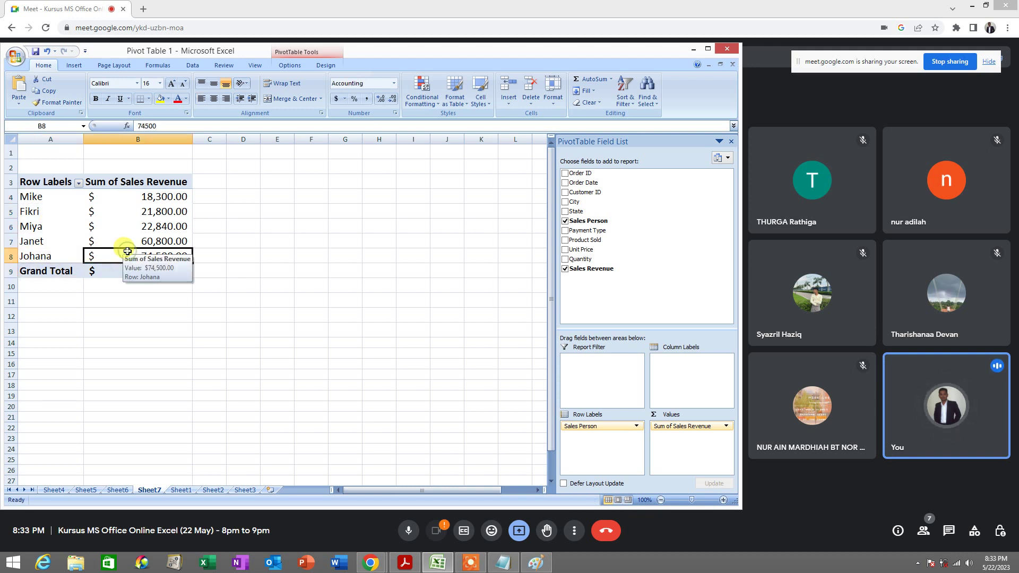
left_click(283, 234)
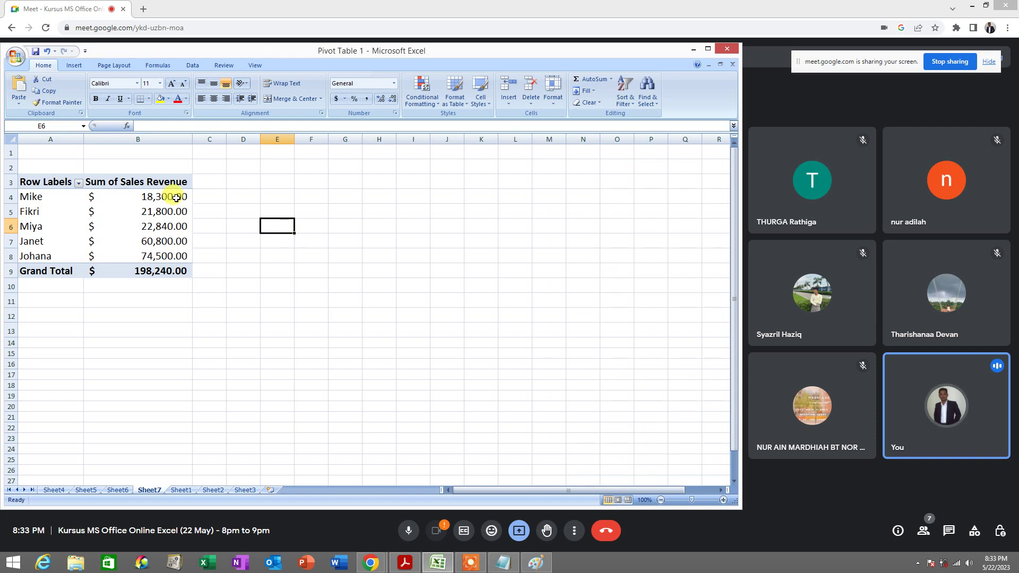
left_click_drag(170, 196, 175, 251)
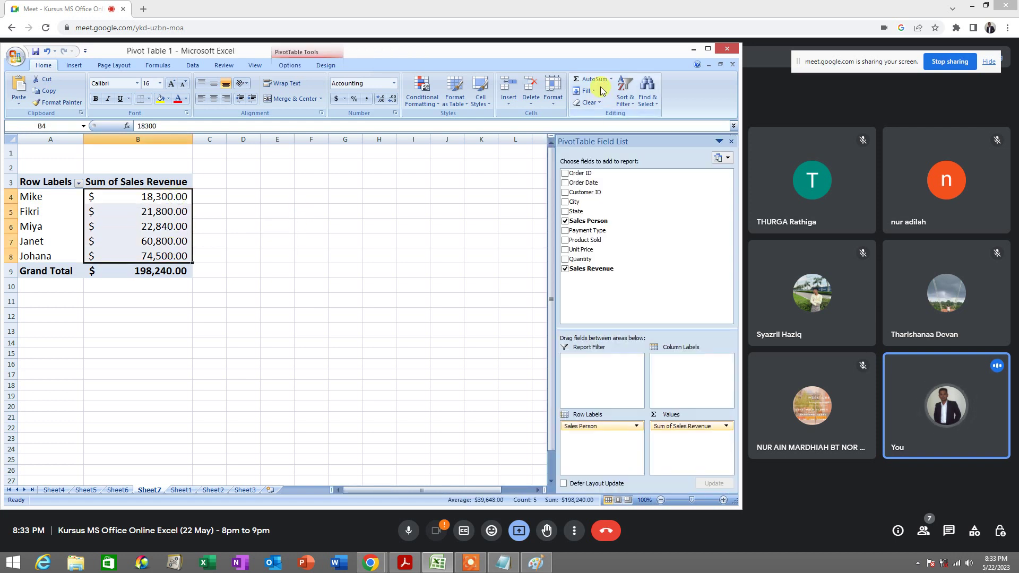
left_click(637, 108)
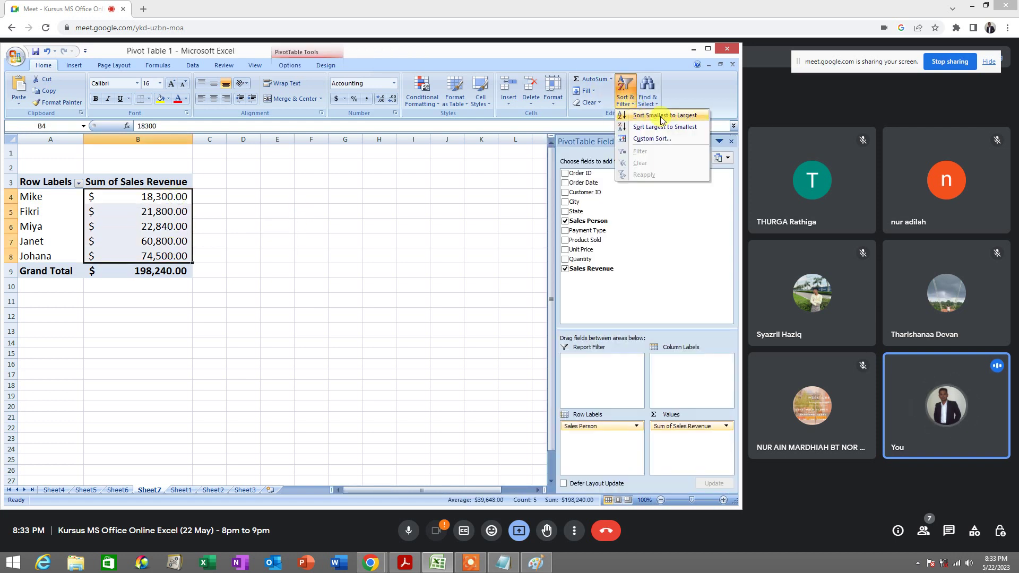
left_click(268, 223)
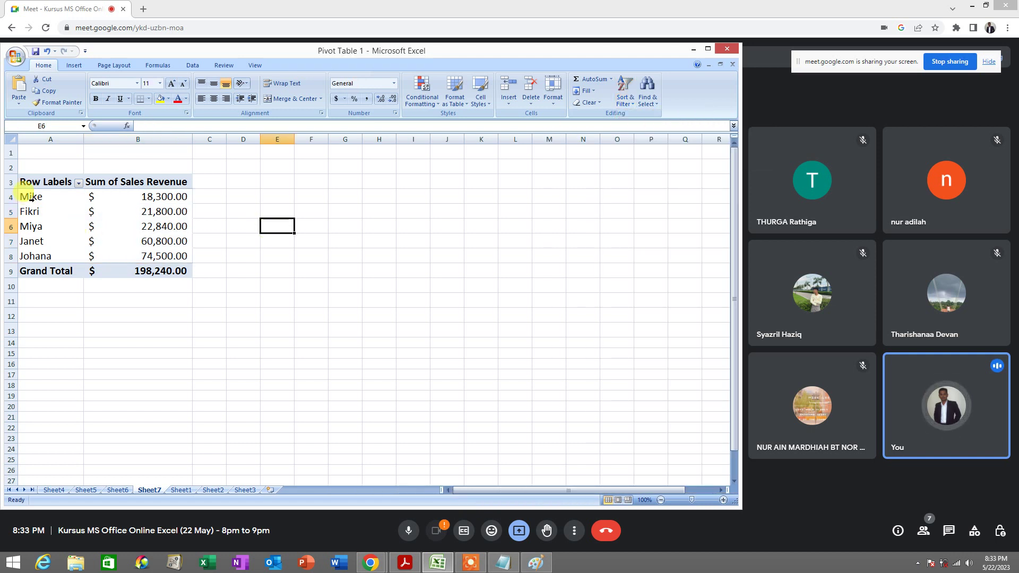
left_click_drag(38, 181, 150, 257)
left_click_drag(43, 183, 161, 257)
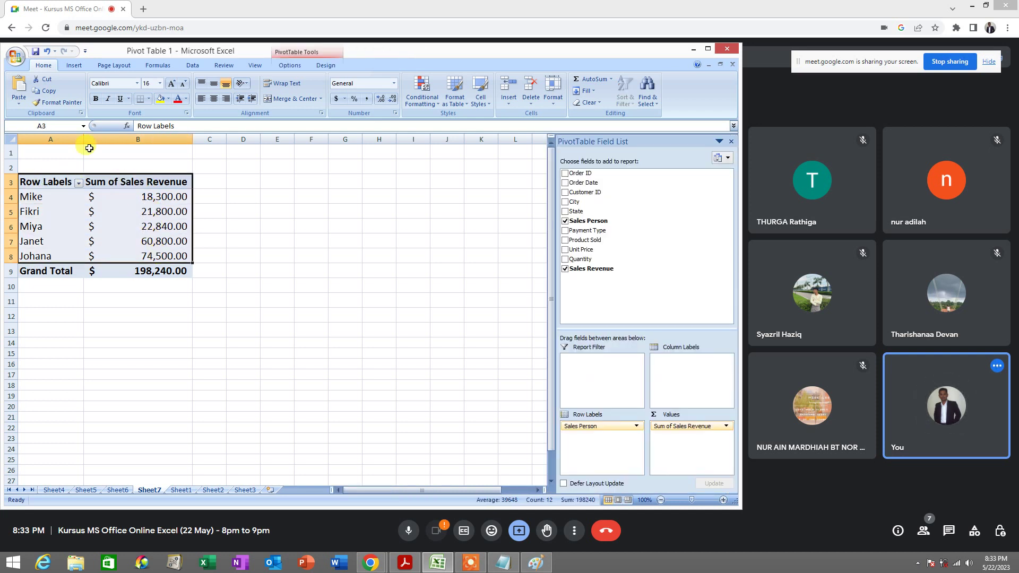
- Insert a 3-D Clustered Bar pivot chart of revenue per sales person and enlarge it
left_click(75, 65)
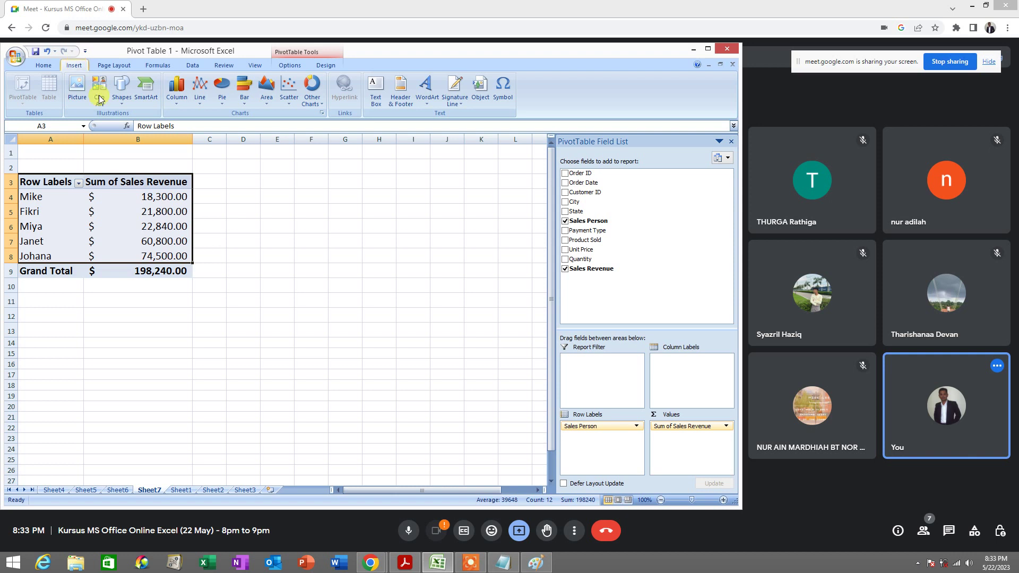
left_click(244, 101)
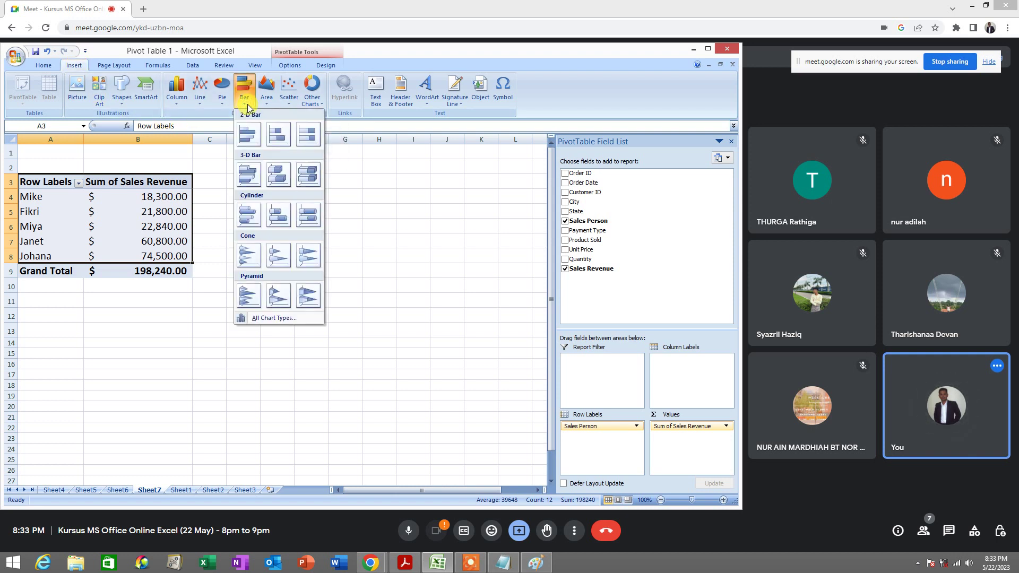
left_click(251, 176)
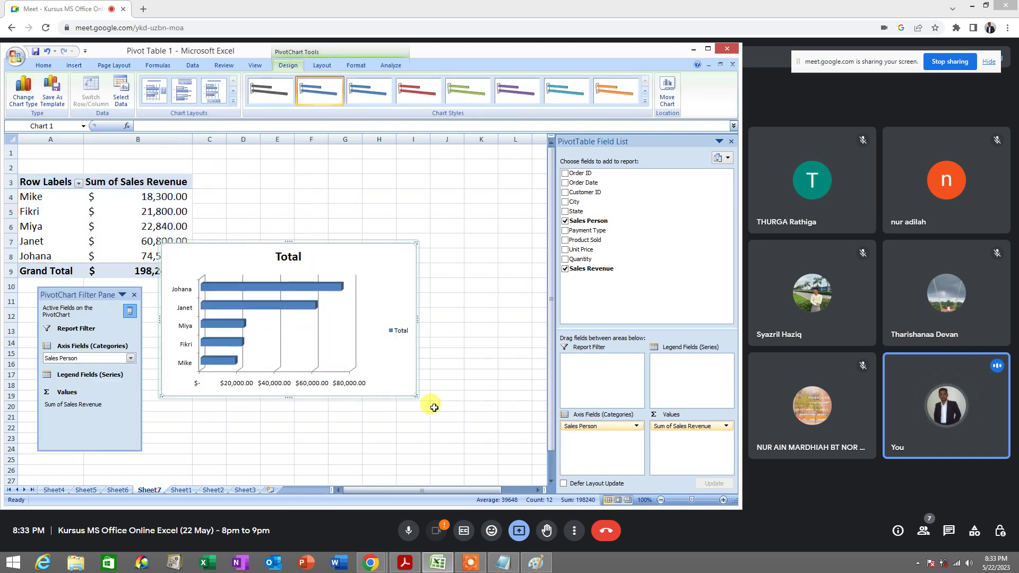
left_click_drag(416, 397, 502, 442)
left_click(314, 295)
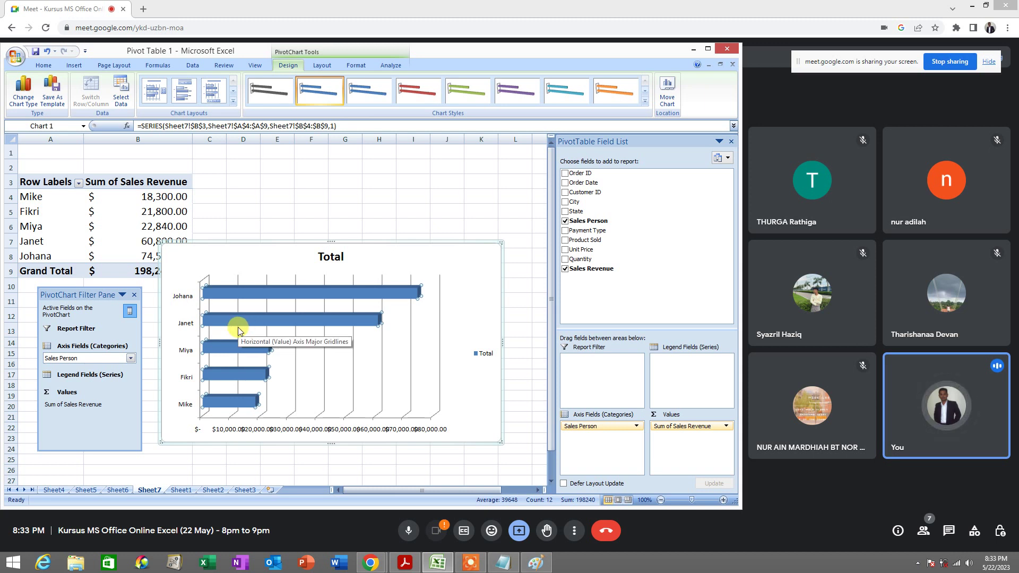
left_click(334, 256)
left_click(322, 256)
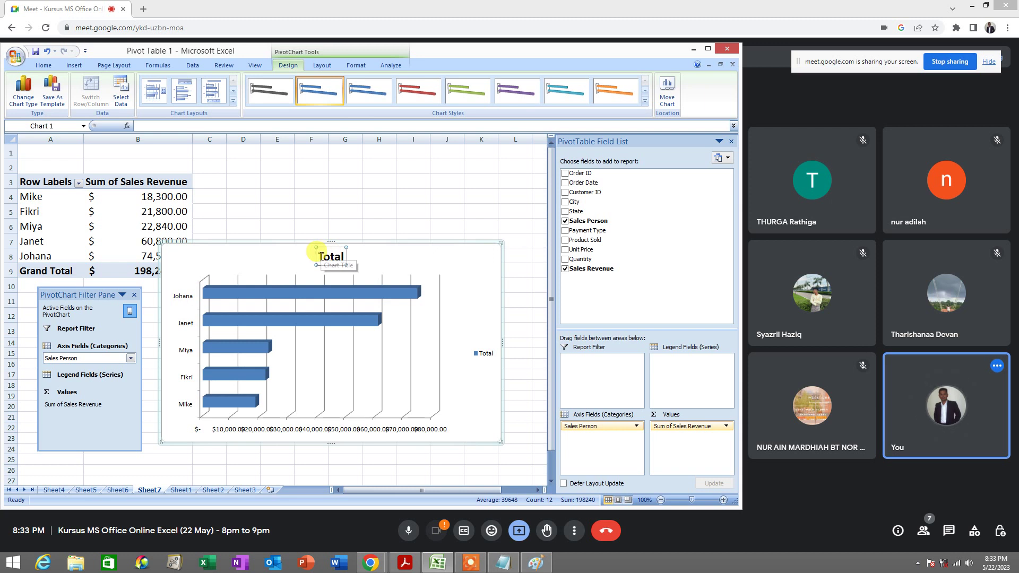
left_click_drag(341, 255, 351, 258)
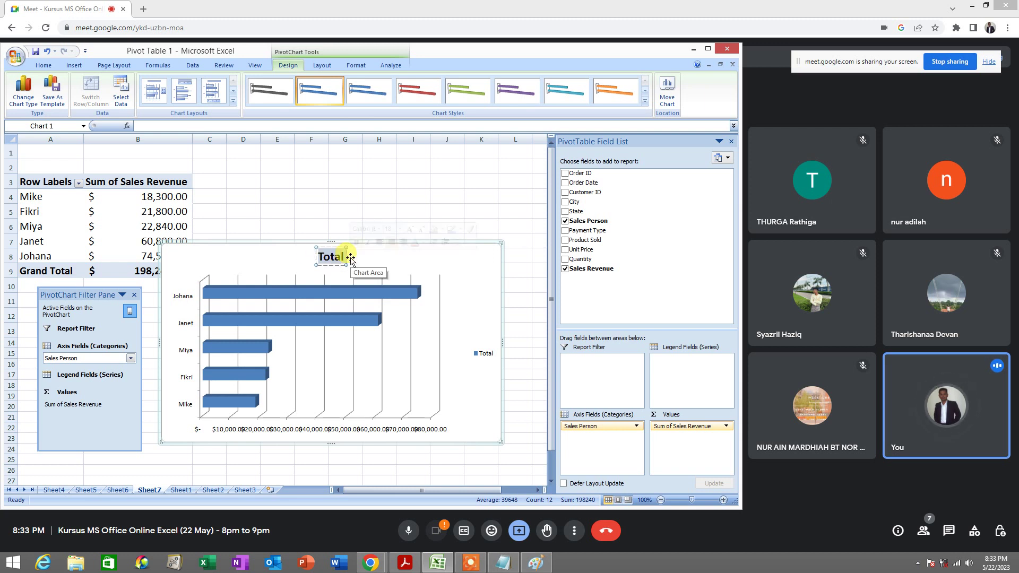
key("Delete")
type("Jum")
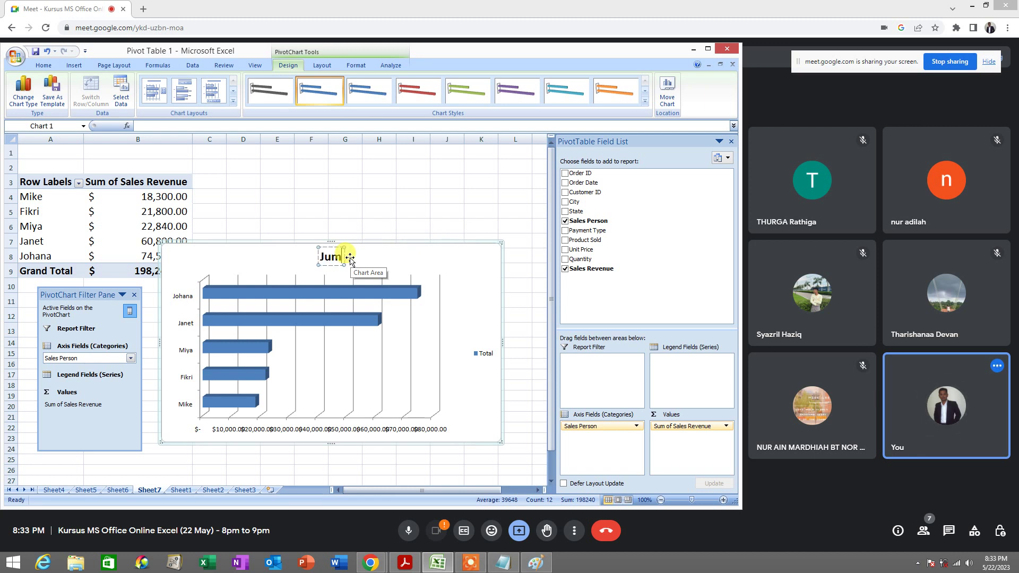
type("lah Juala")
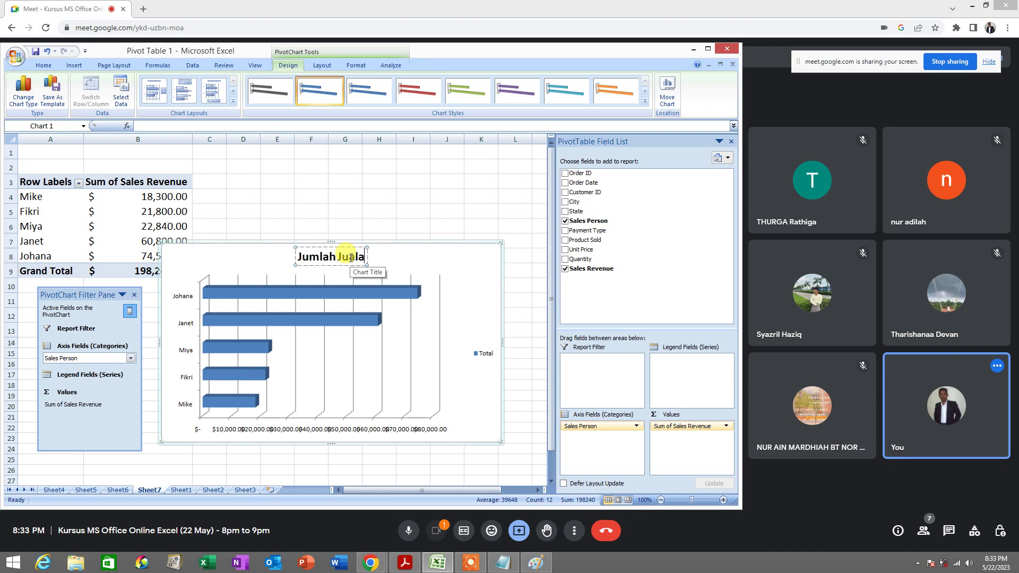
type("n Ba")
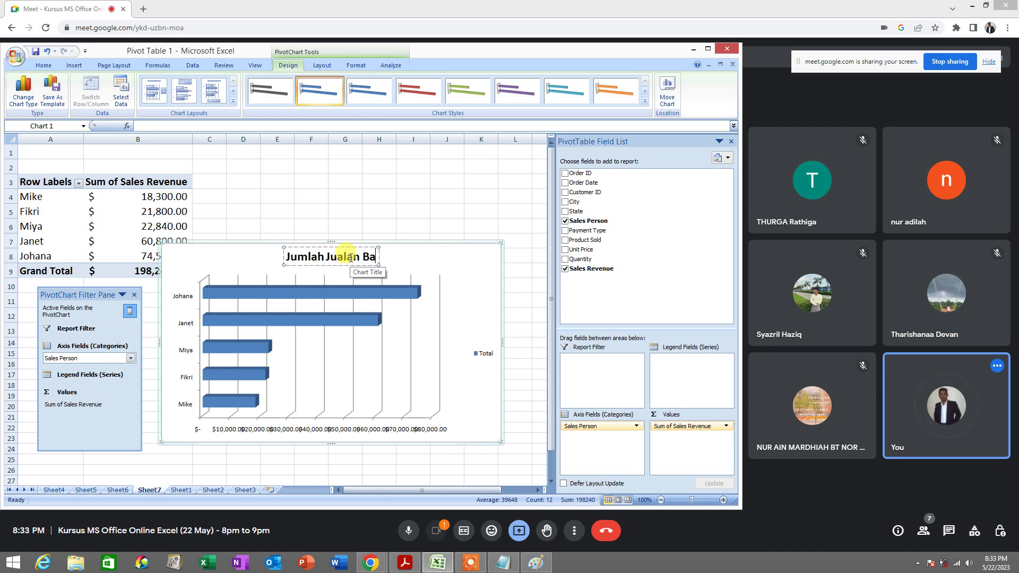
type("gi Set")
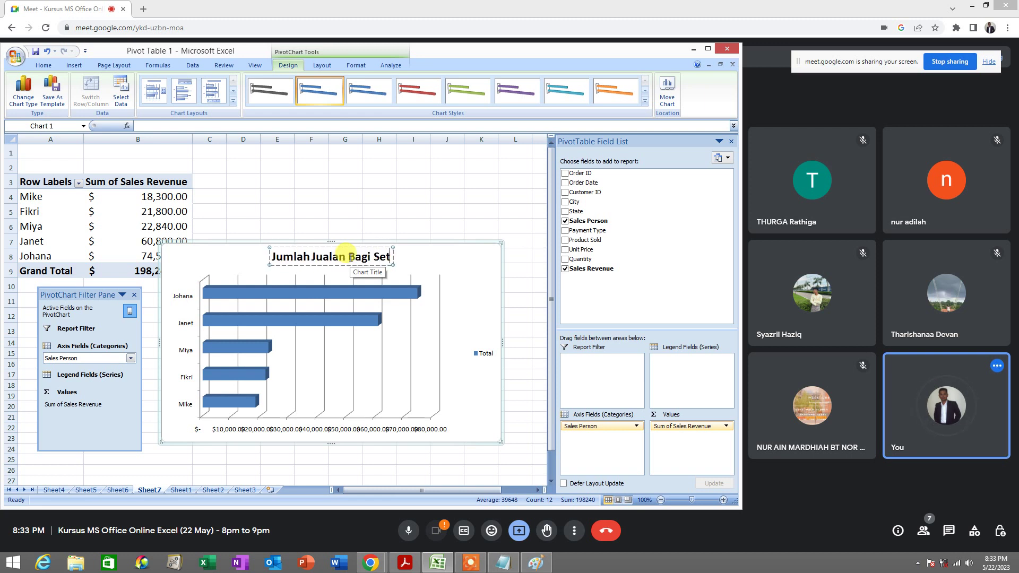
type("iap P")
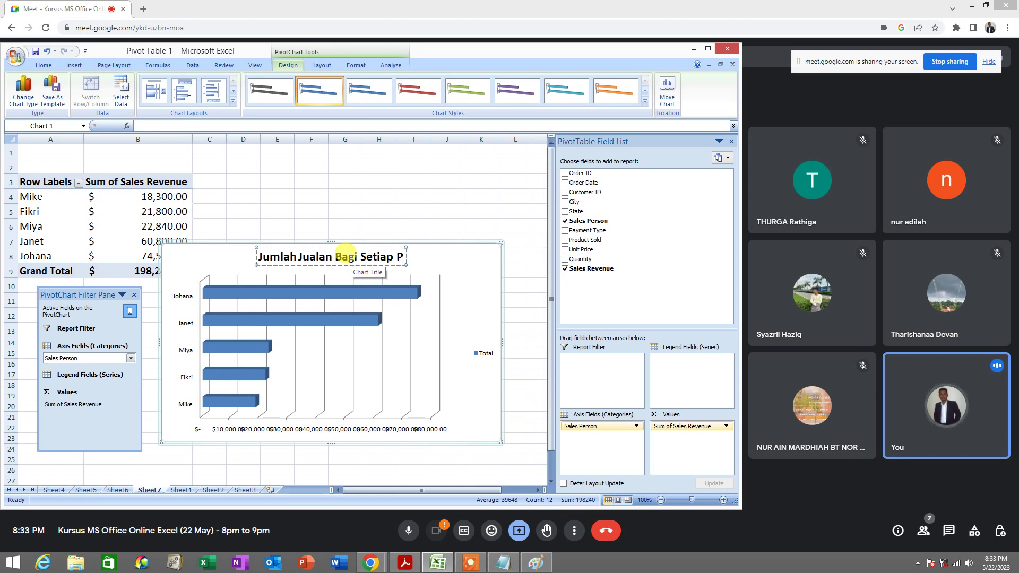
type("egawai Jualan")
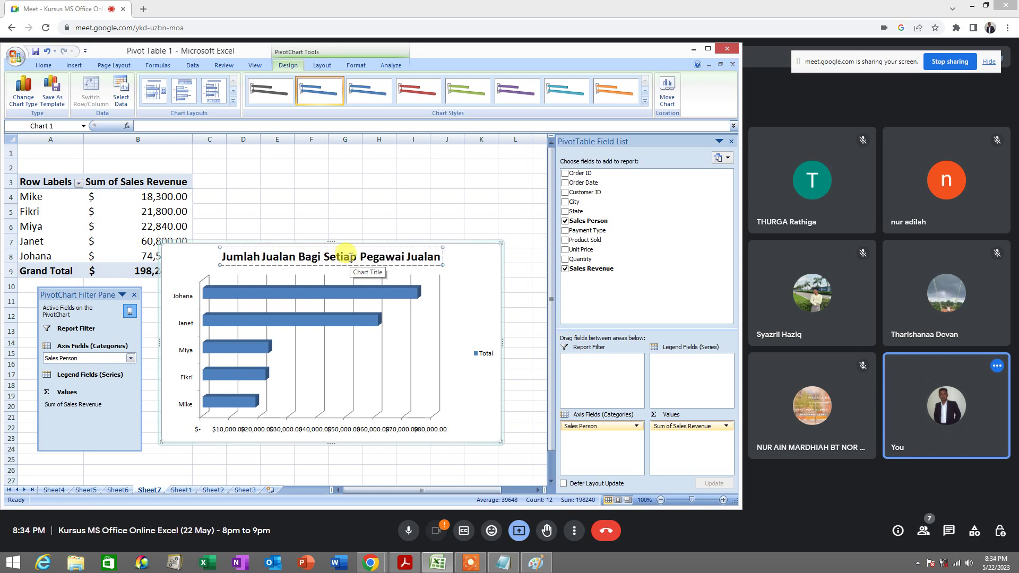
left_click_drag(224, 256, 436, 258)
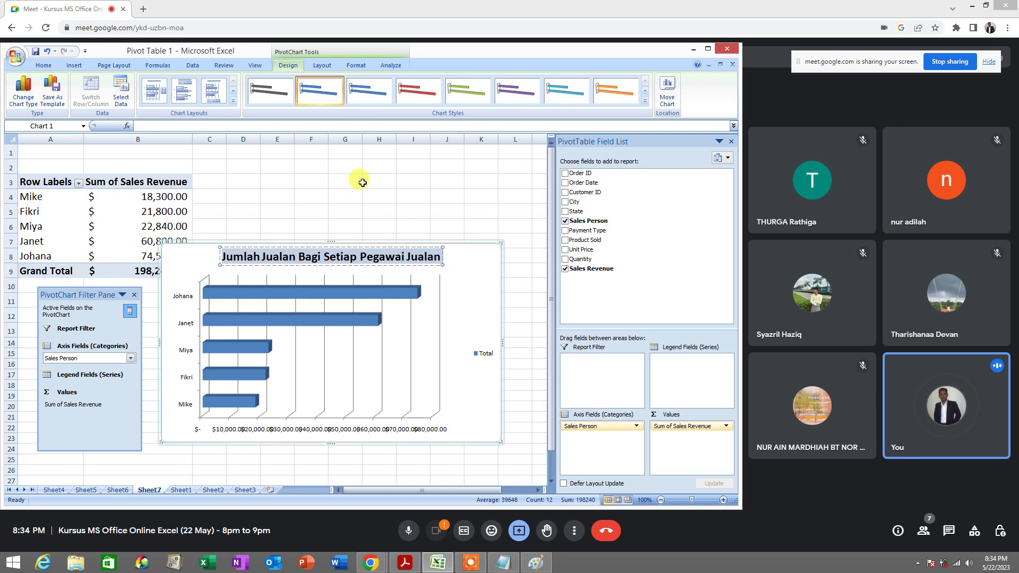
left_click(454, 268)
left_click(428, 259)
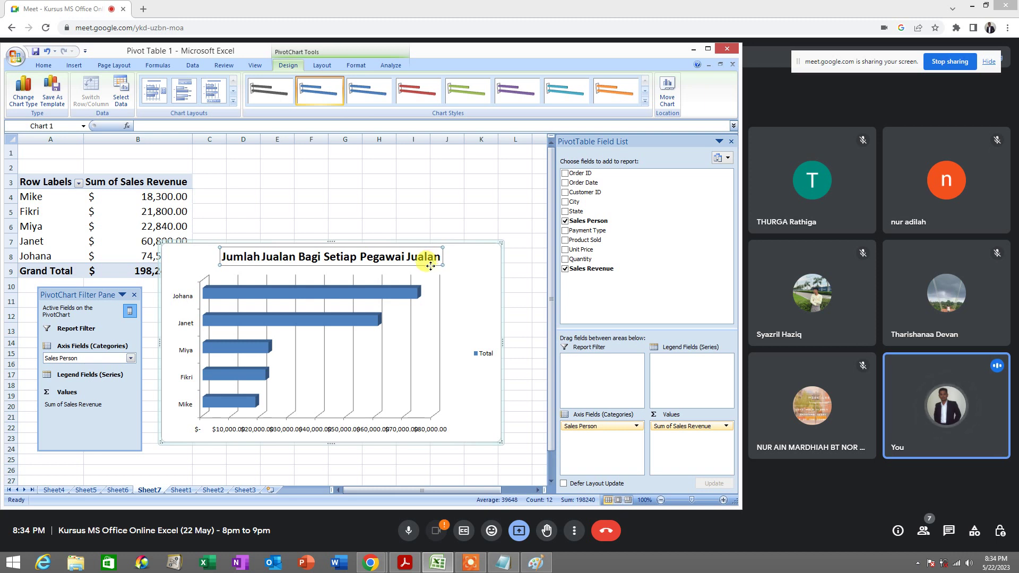
- Delete the Malay chart title and shrink the plot area to free space above
key("Delete")
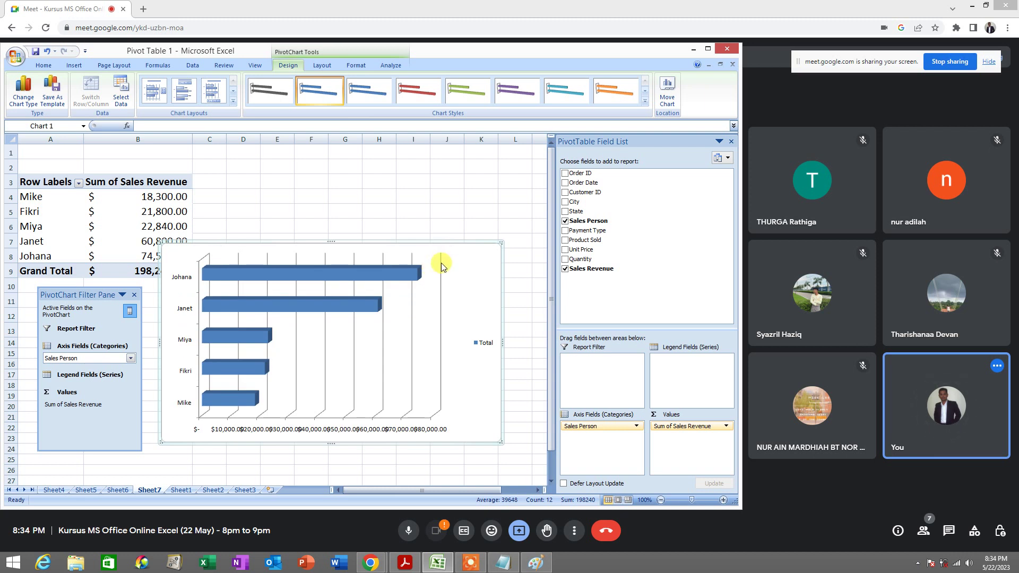
left_click(444, 261)
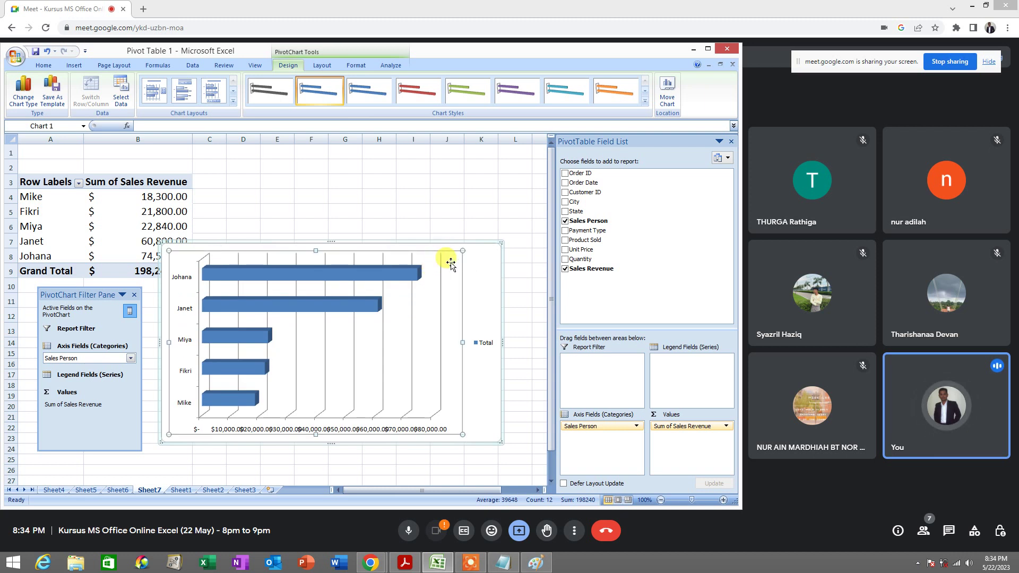
left_click_drag(463, 251, 451, 275)
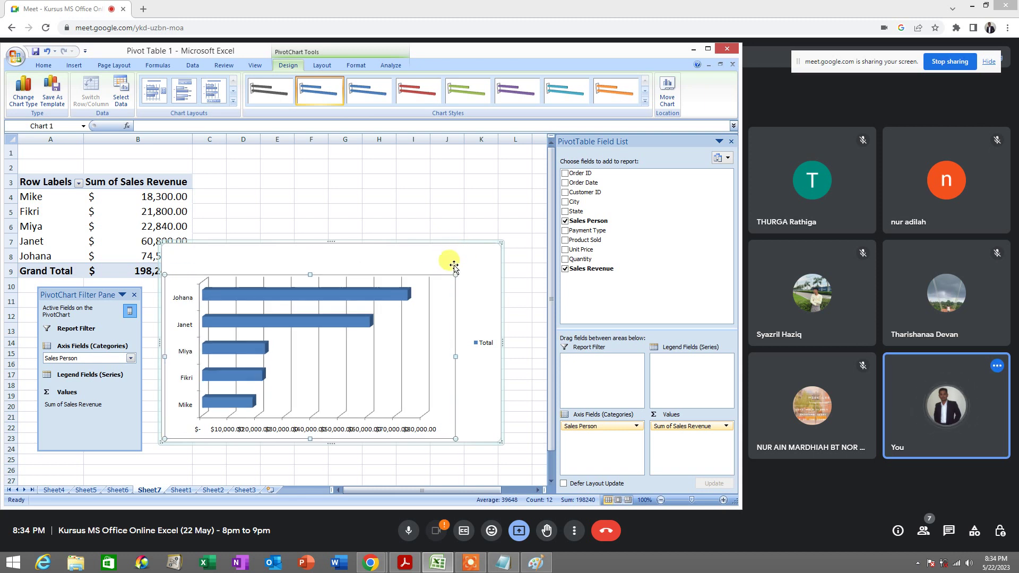
left_click(453, 263)
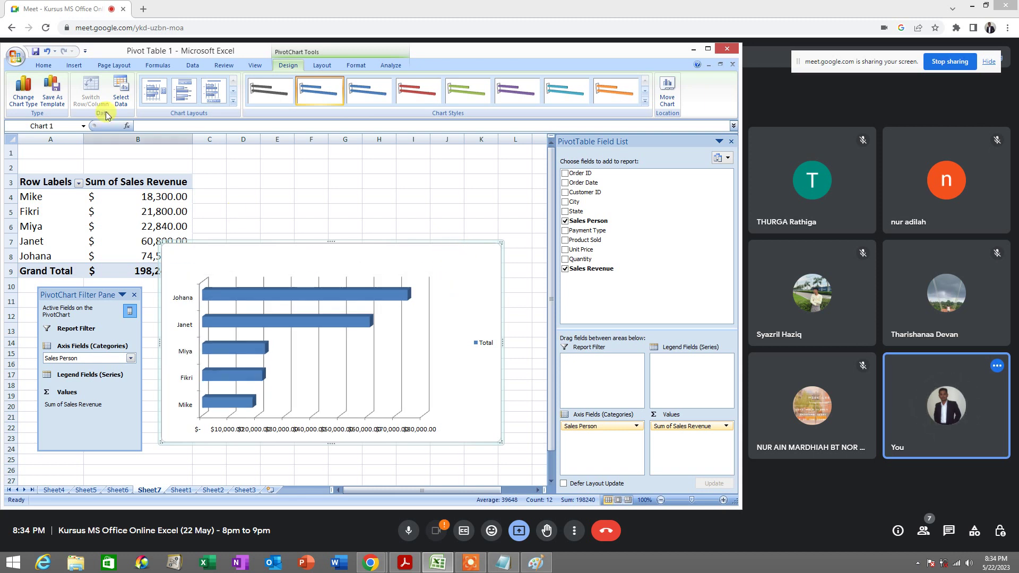
- Draw an empty text box across the top of the chart
left_click(72, 65)
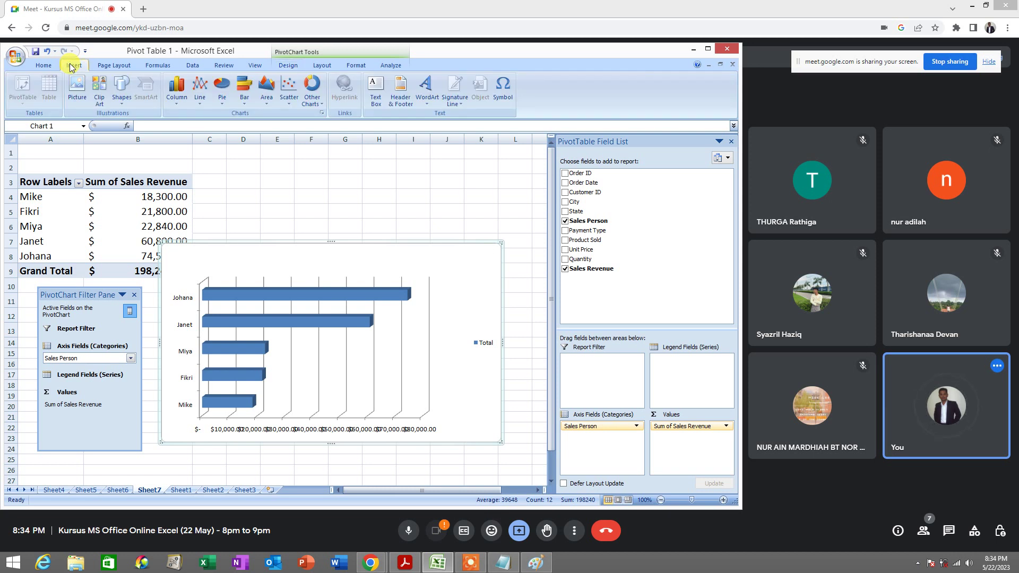
left_click(377, 101)
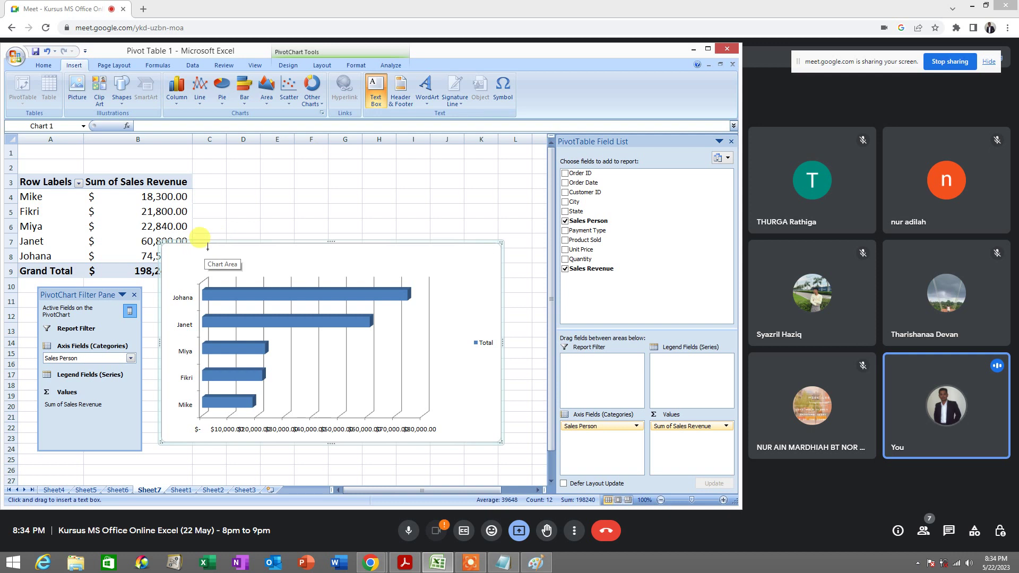
mouse_move(208, 249)
left_mouse_down()
mouse_move(298, 266)
mouse_move(444, 269)
left_mouse_up()
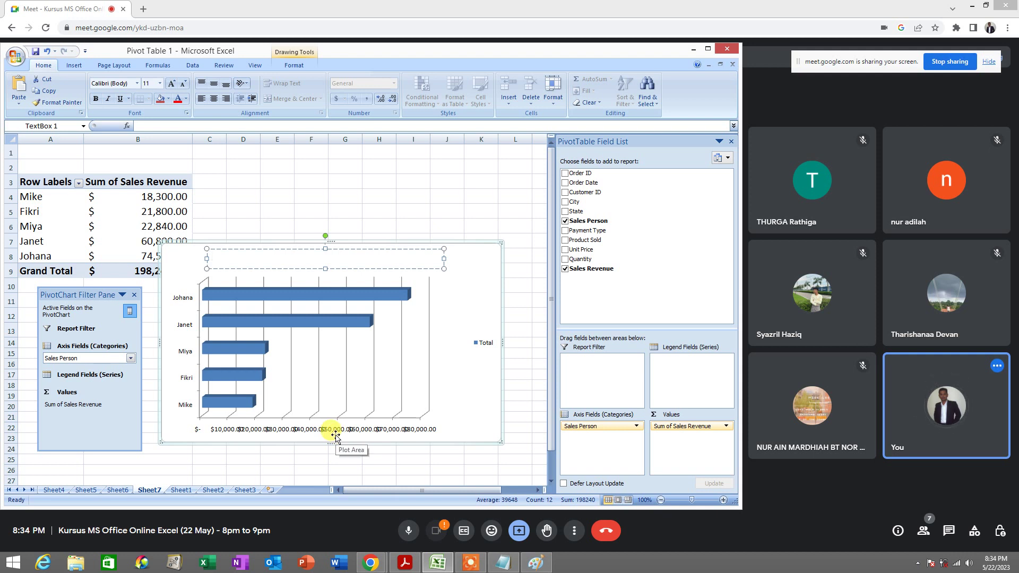
- Type the heading 'TOTAL SALES BY SALES PERSON' in the chart text box, fix the typo, and select it
type("OTAL SALES")
type("BY SLEES")
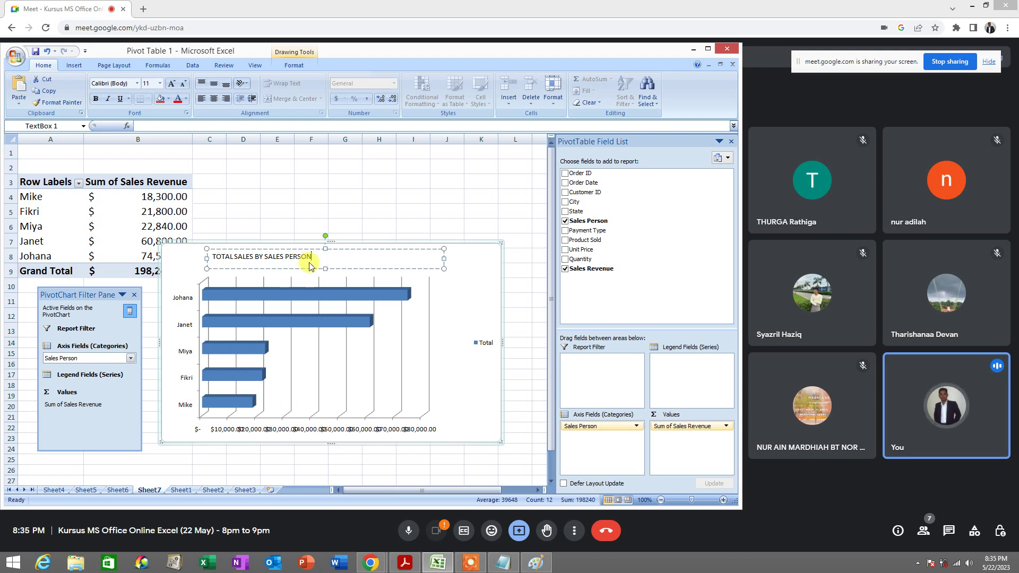
left_click_drag(211, 257, 317, 257)
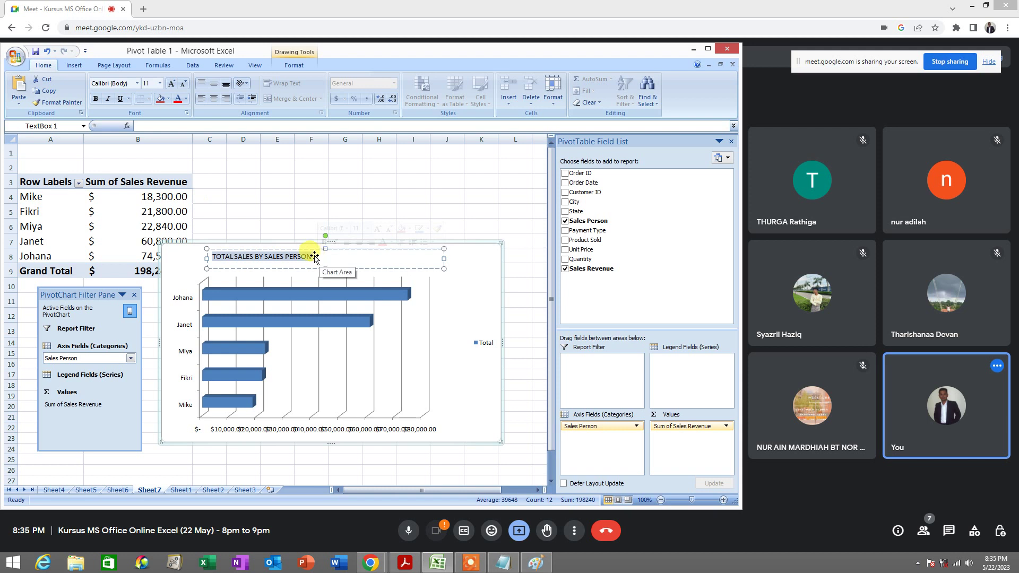
- Set the chart heading text to 20 pt Century Gothic
left_click(160, 84)
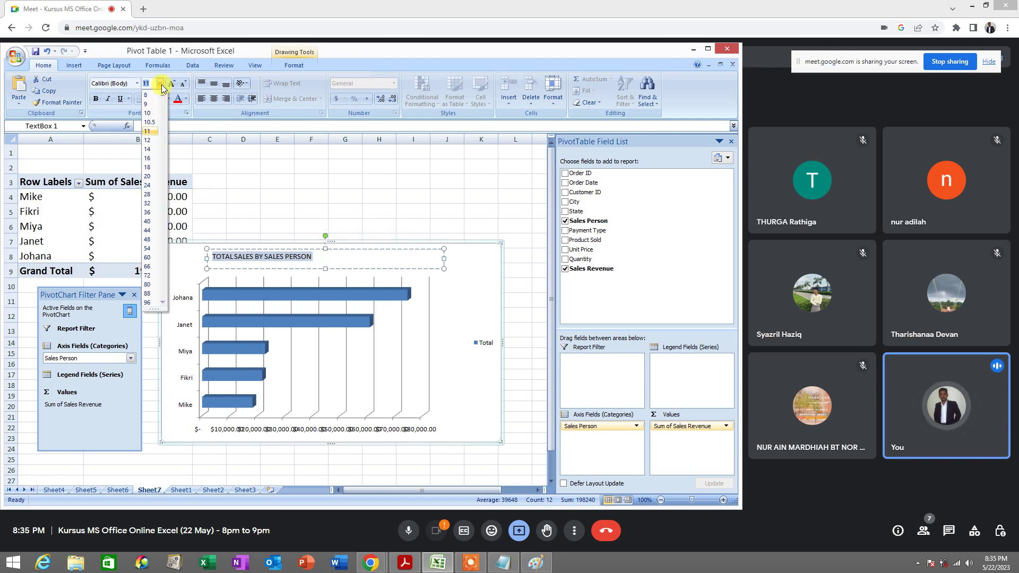
left_click(148, 177)
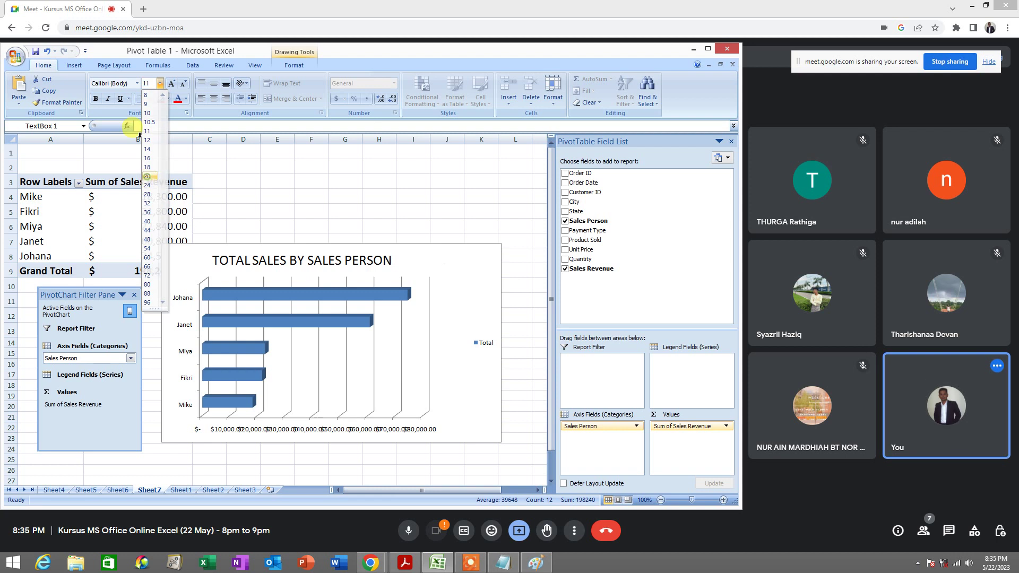
left_click(137, 84)
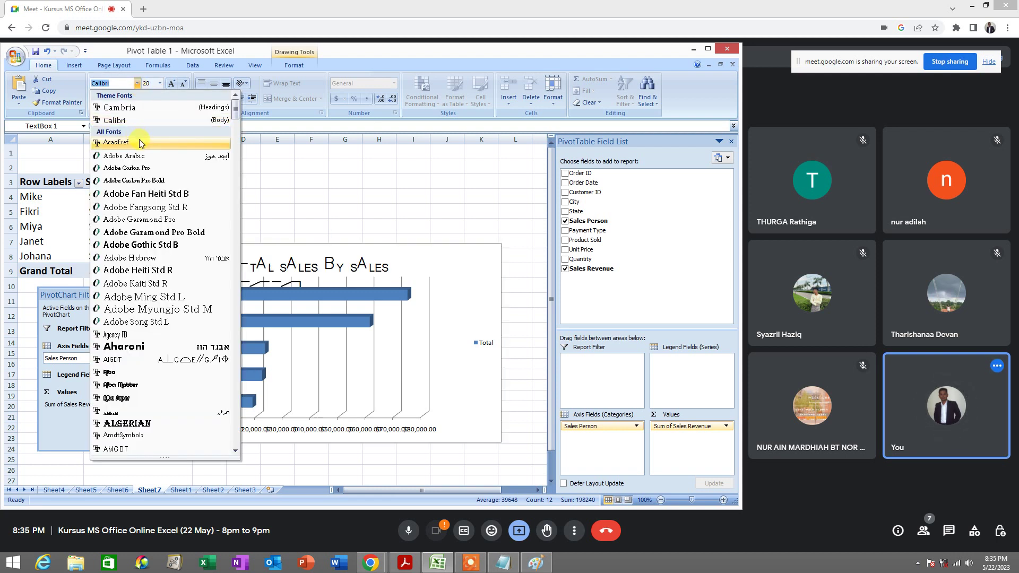
scroll(139, 139, "down", 3)
scroll(156, 280, "down", 15)
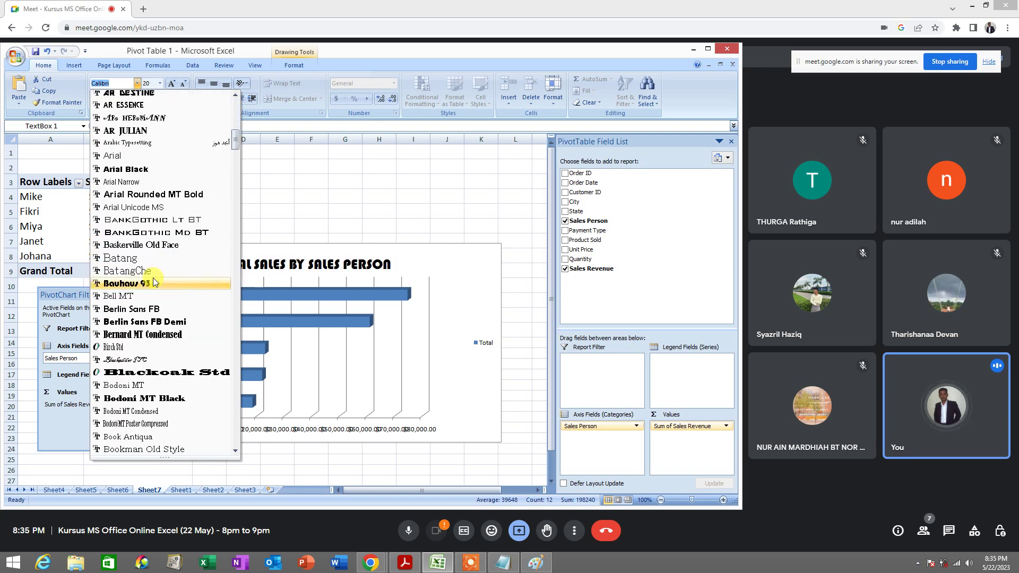
scroll(153, 281, "down", 8)
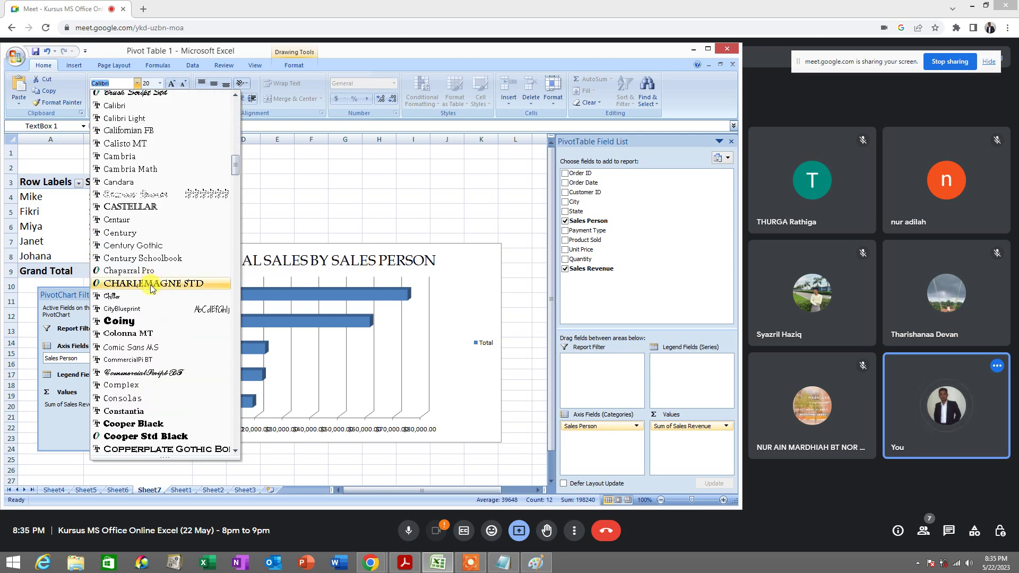
left_click(157, 247)
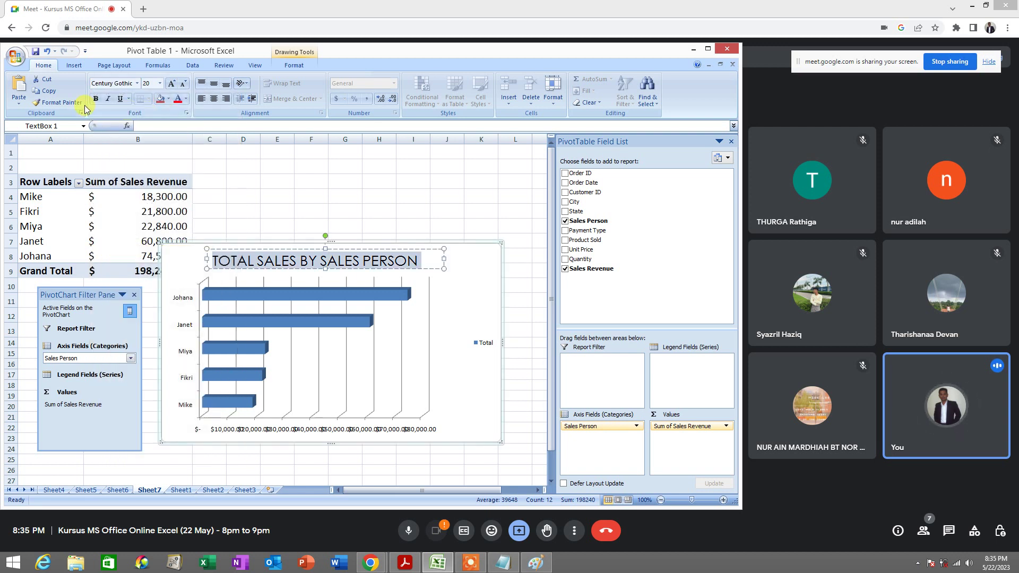
- Make the heading bold and check the result
left_click(95, 101)
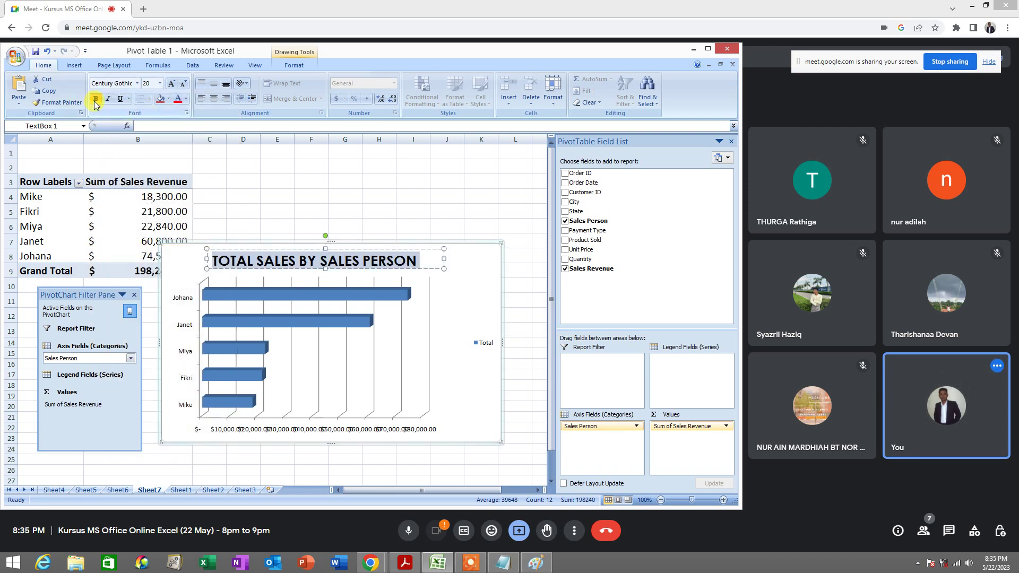
left_click(398, 206)
left_click(396, 259)
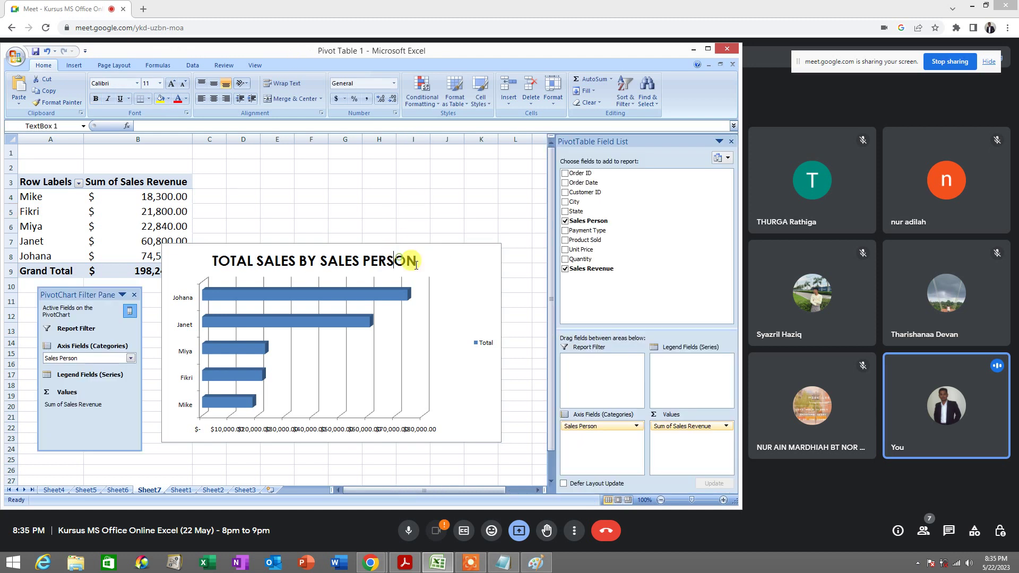
left_click(442, 265)
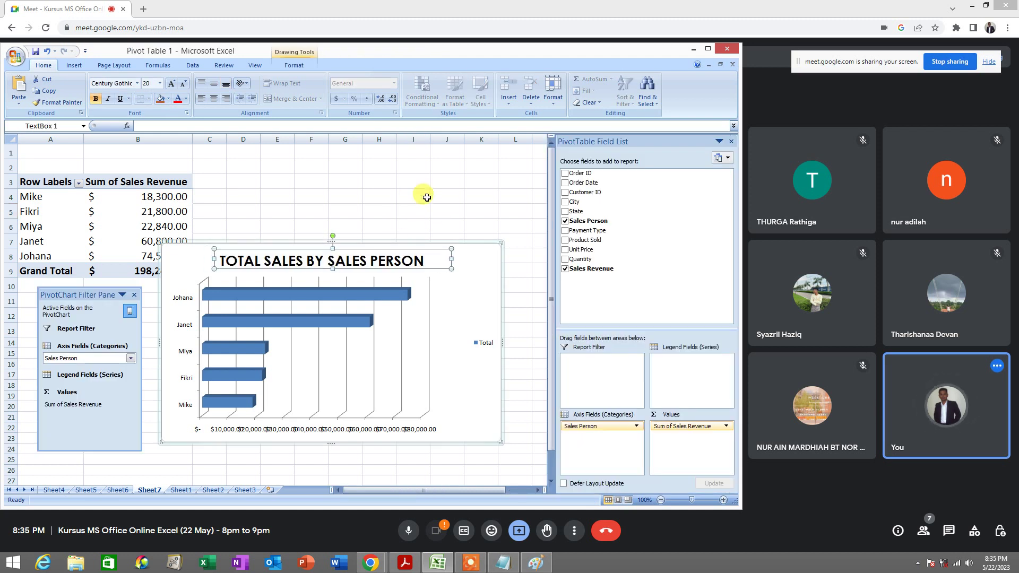
left_click(421, 196)
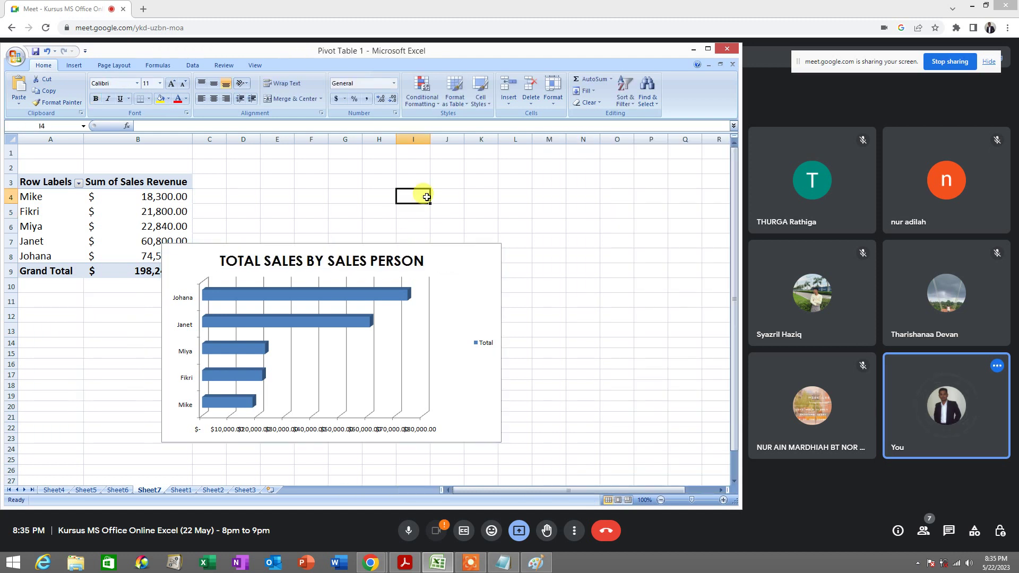
- Set the sales person axis names to 12 pt and enlarge the chart toward the lower left
left_click(182, 303)
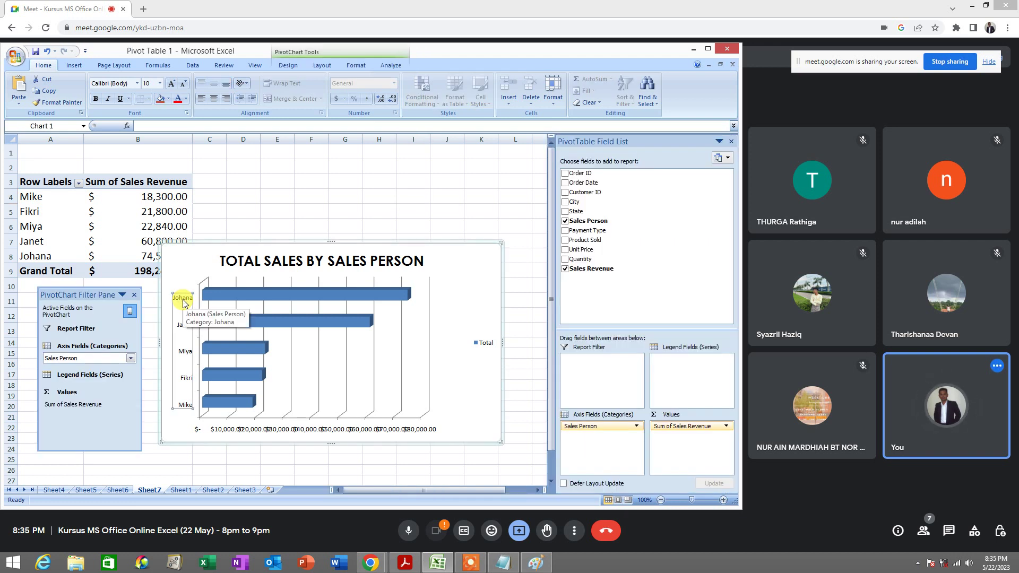
left_click(159, 83)
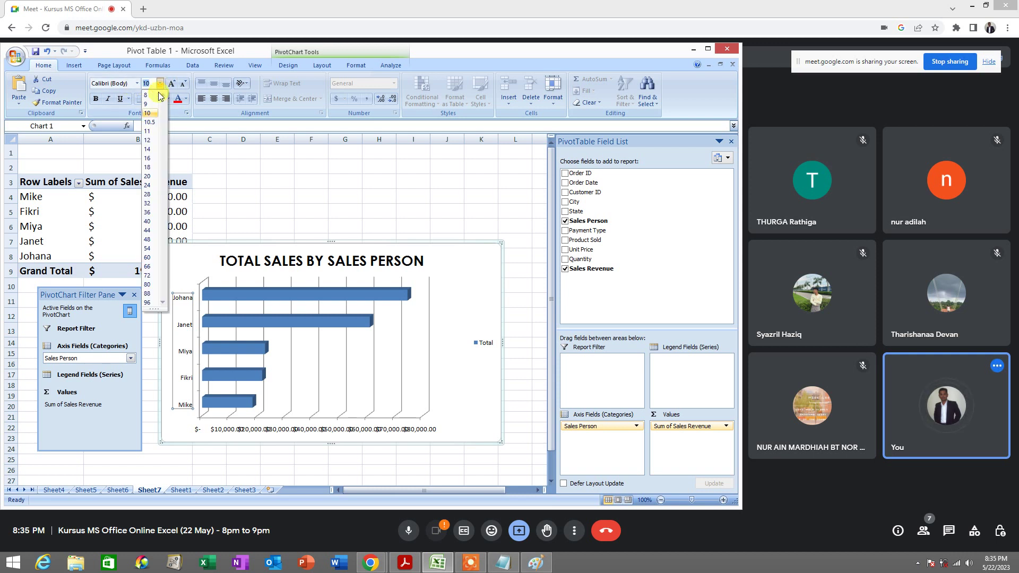
left_click(147, 140)
left_click(165, 431)
left_click_drag(159, 442, 118, 466)
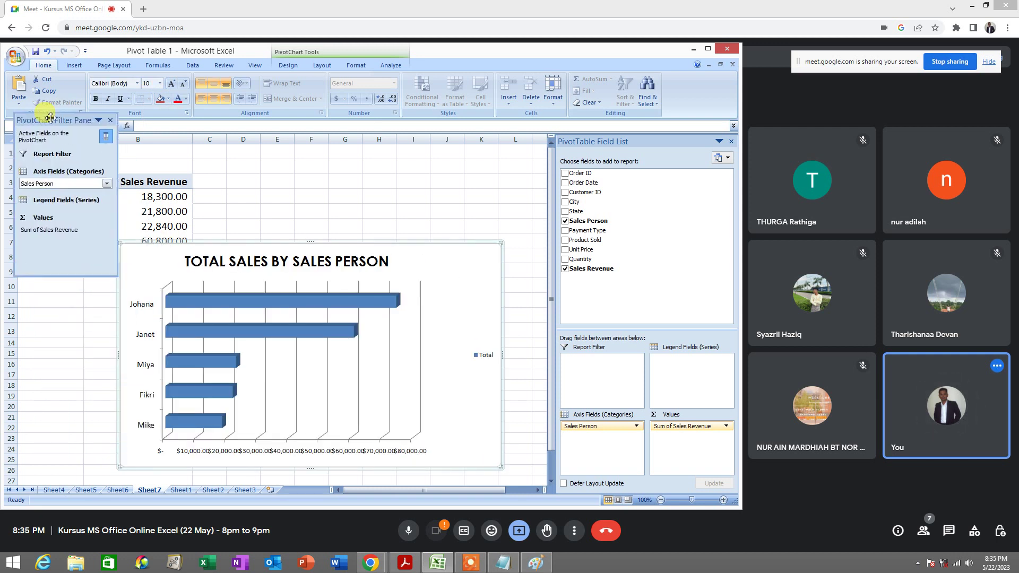
- Enlarge the sales person names on the vertical axis to 14 pt
left_click(145, 307)
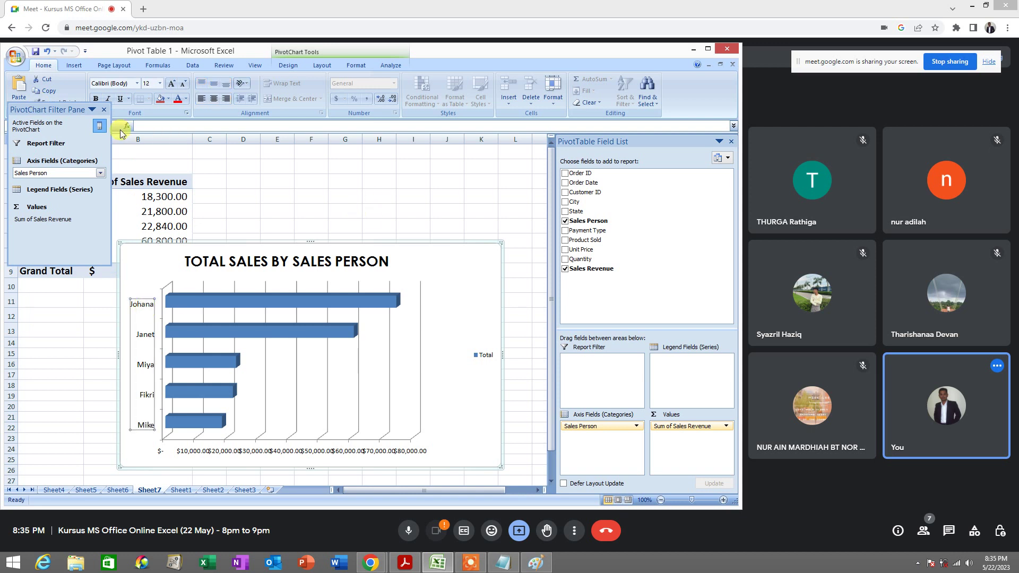
left_click(160, 83)
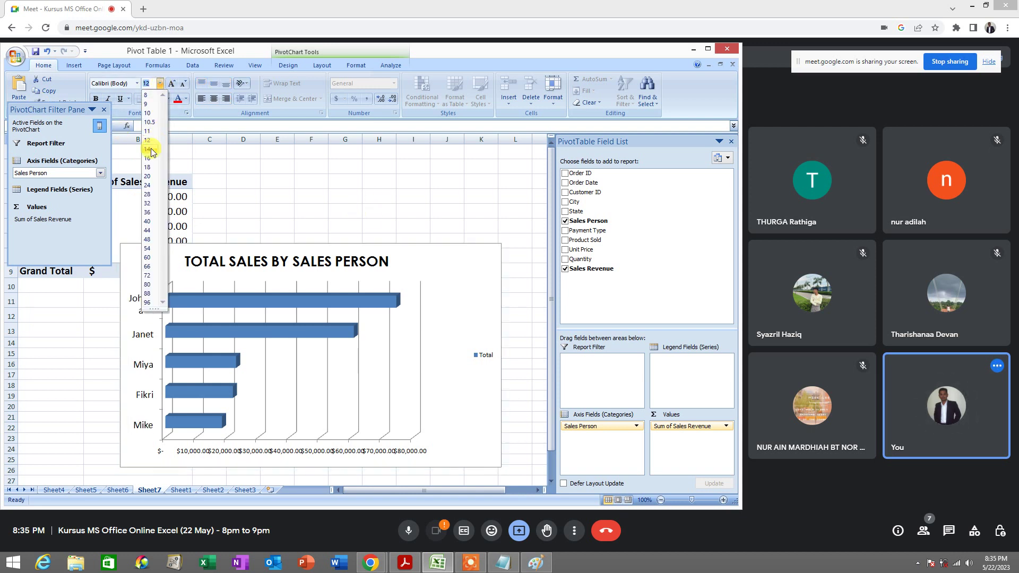
left_click(150, 149)
left_click(256, 450)
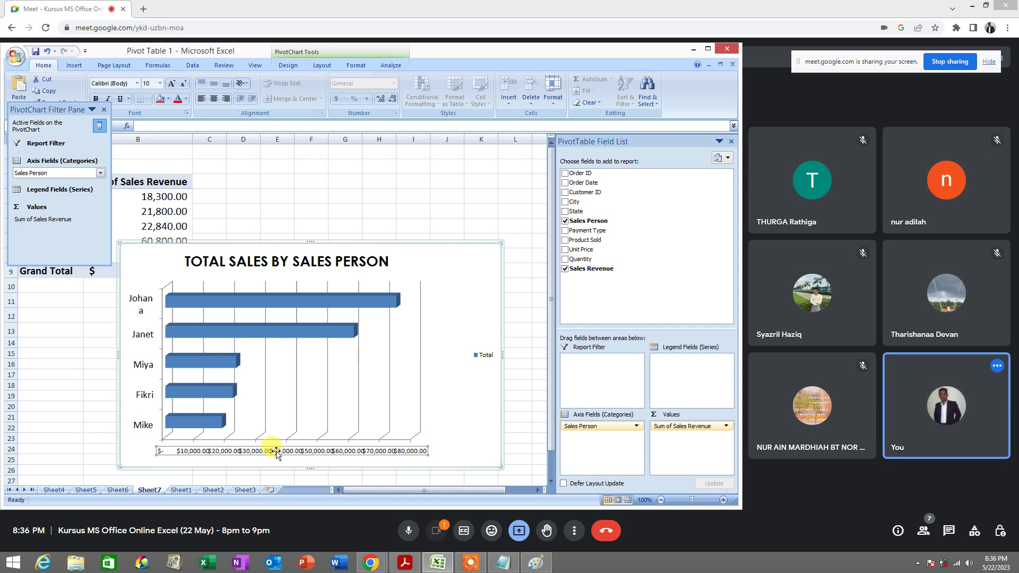
- Delete the horizontal value-axis labels and the vertical gridlines
key("Delete")
left_click(326, 434)
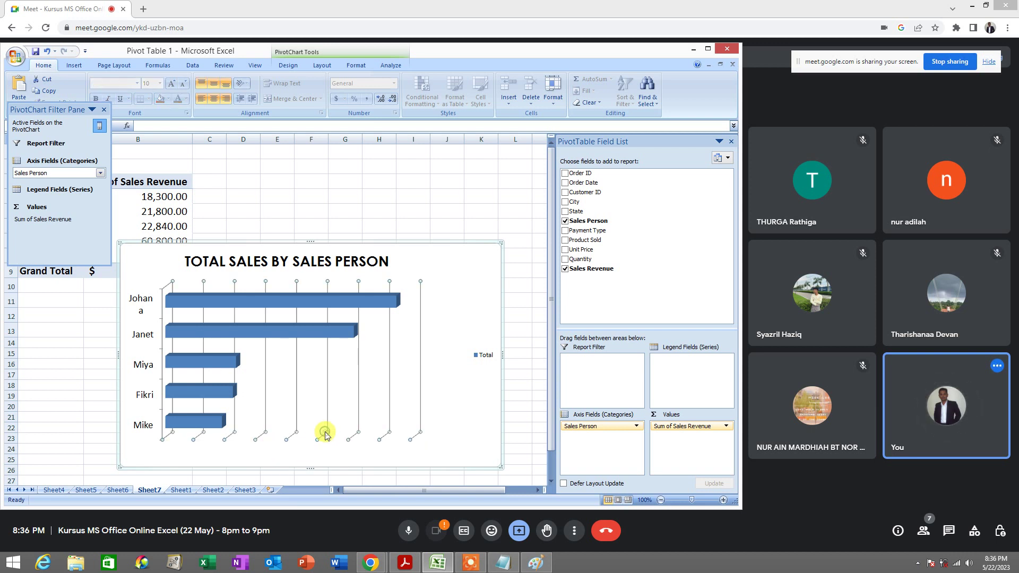
key("Delete")
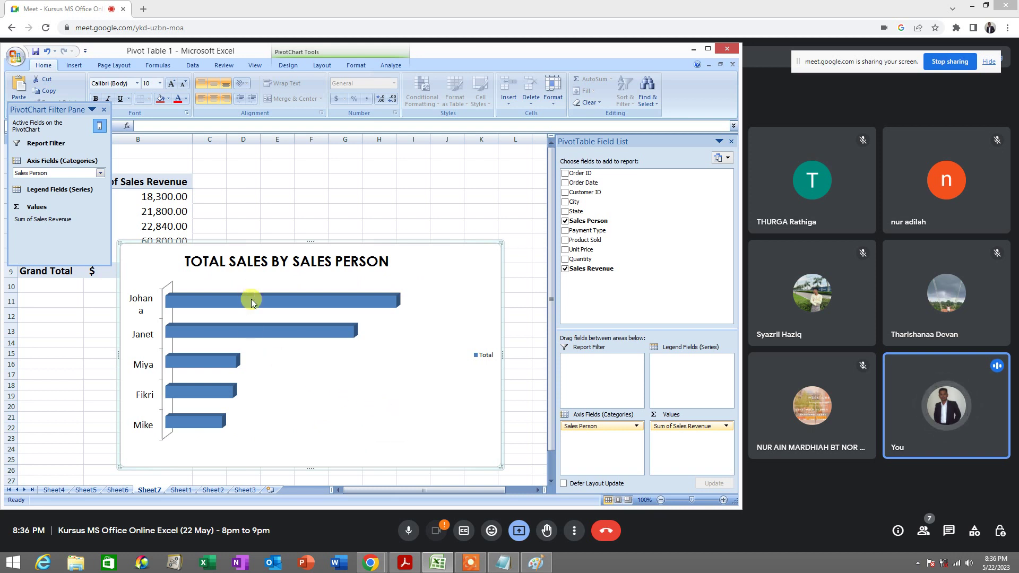
mouse_move(252, 301)
left_click(134, 308)
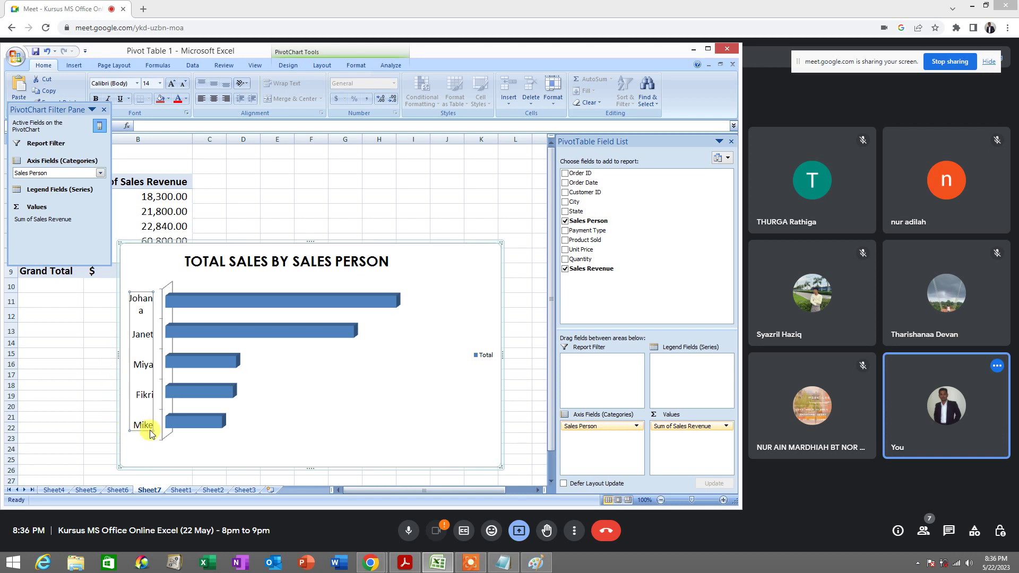
- Widen the plot area and chart so each sales person's name fits on one line
left_click(132, 436)
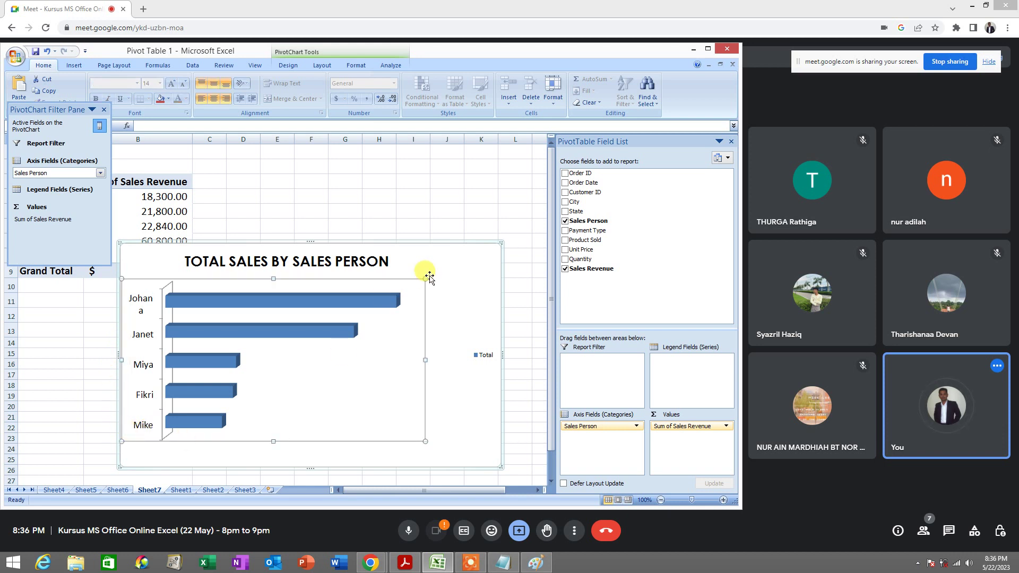
left_click_drag(425, 279, 466, 278)
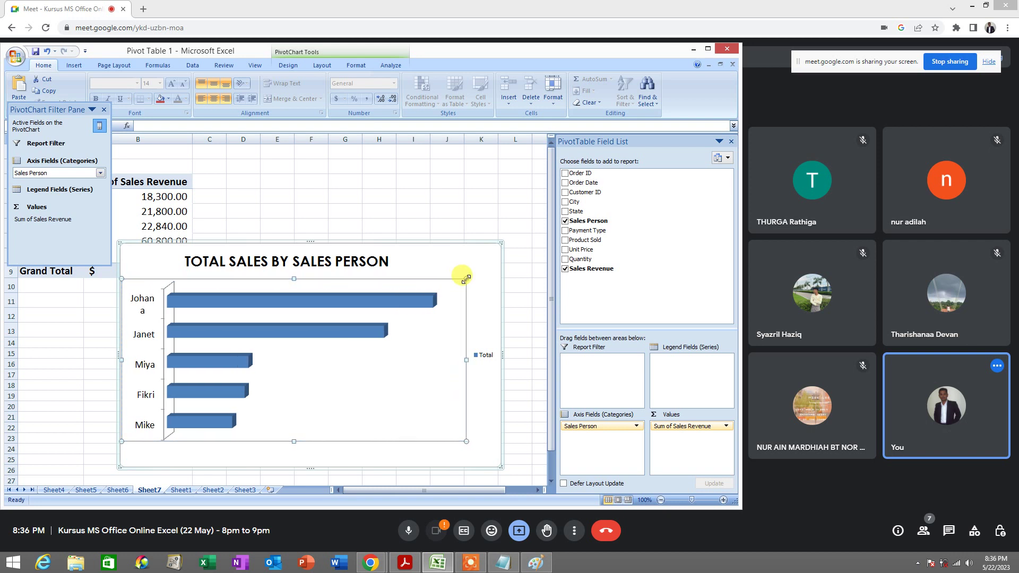
left_click(147, 450)
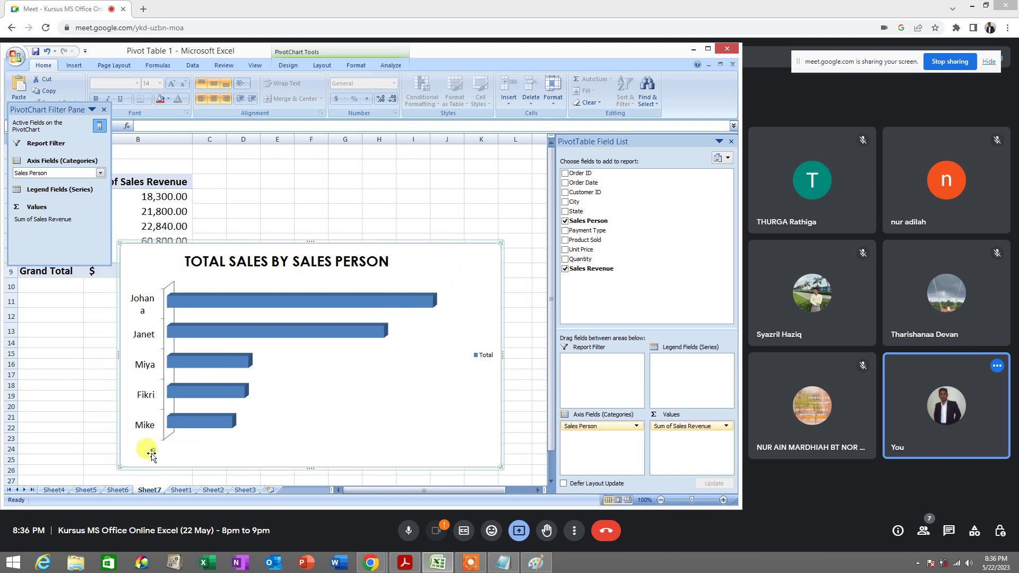
left_click_drag(118, 355, 90, 347)
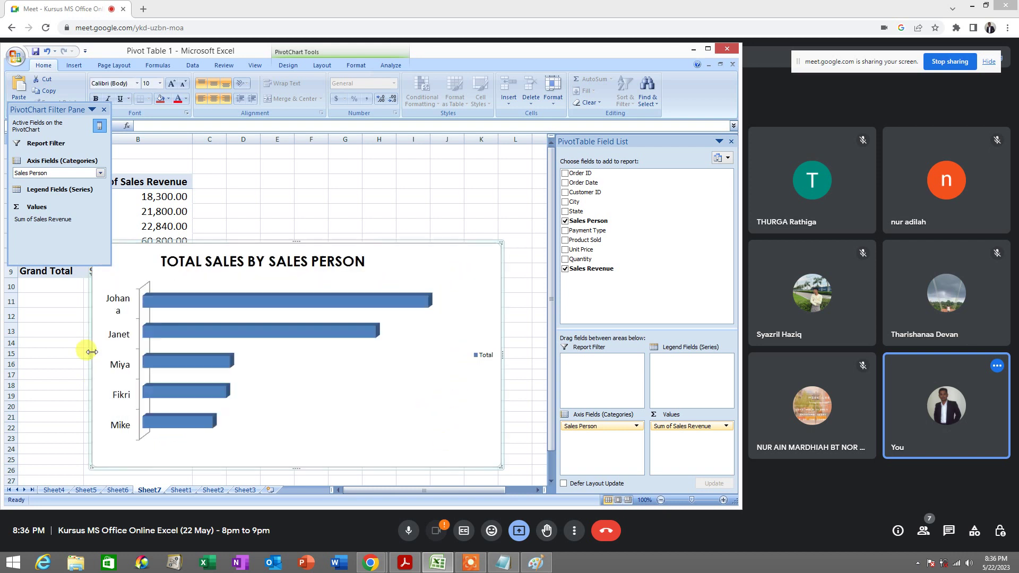
left_click(121, 310)
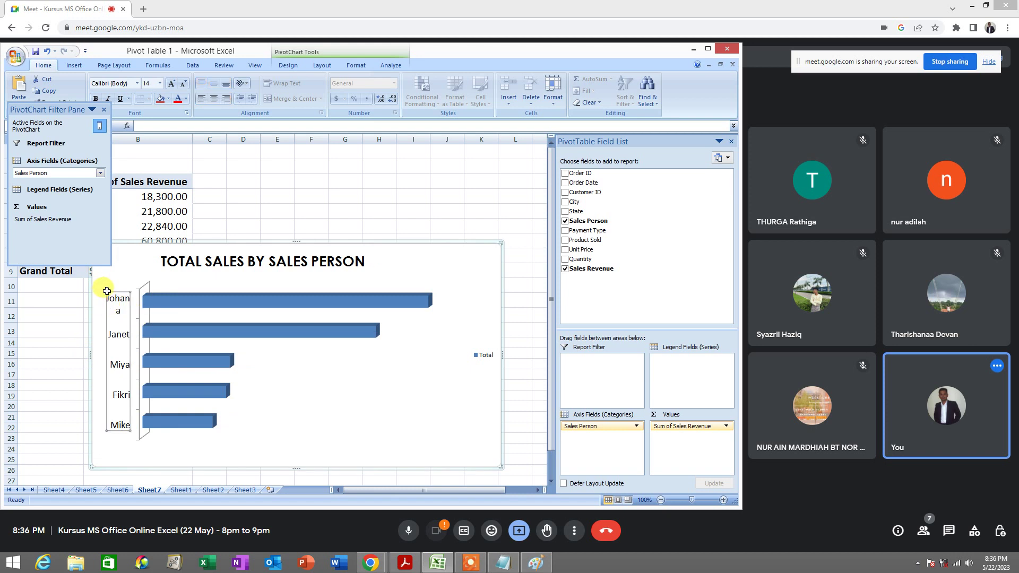
left_click(105, 432)
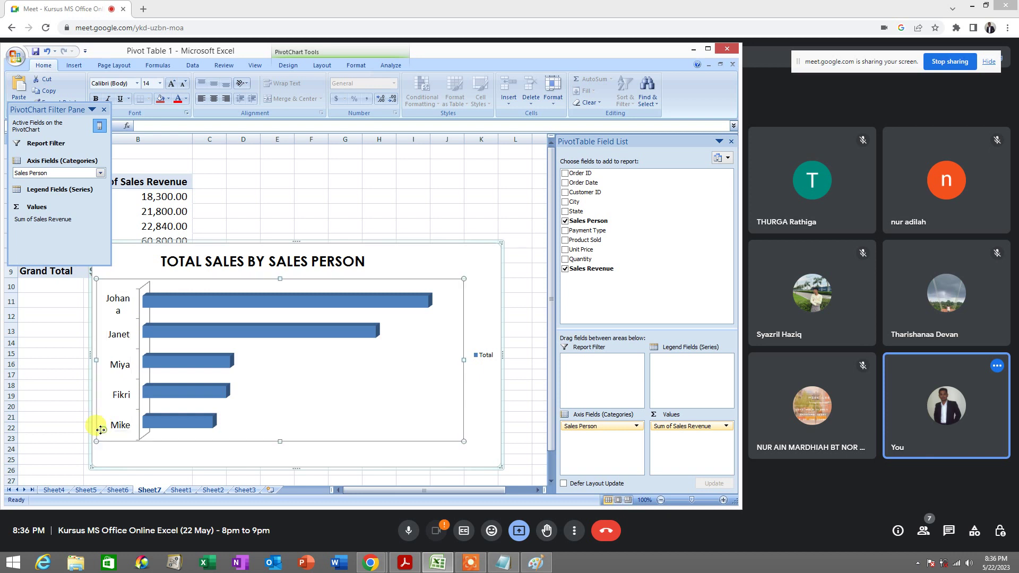
left_click_drag(461, 359, 472, 359)
left_click(116, 300)
left_click_drag(91, 467, 57, 468)
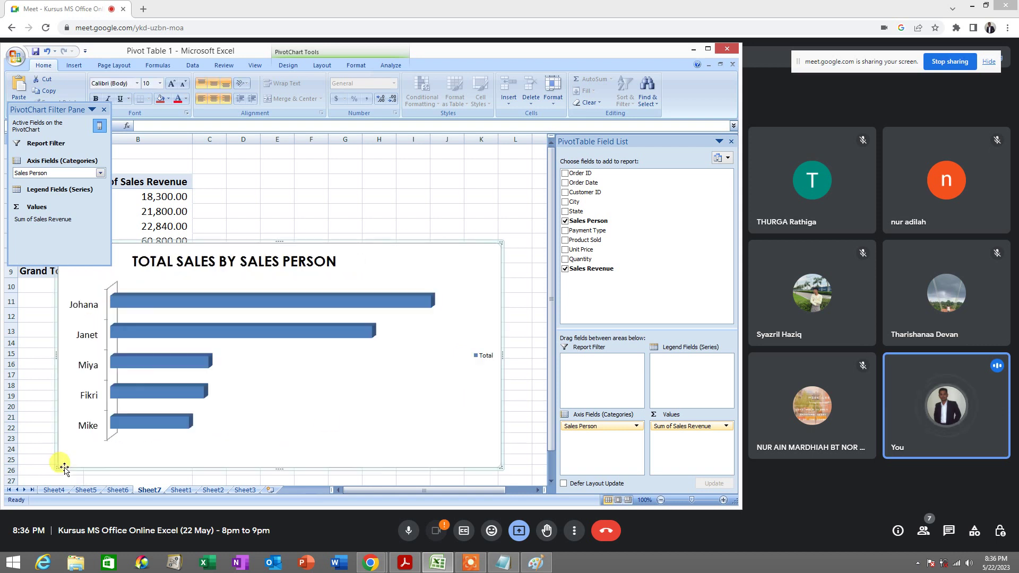
- Move the chart up beside the pivot table
left_click(419, 209)
left_click_drag(450, 264, 567, 217)
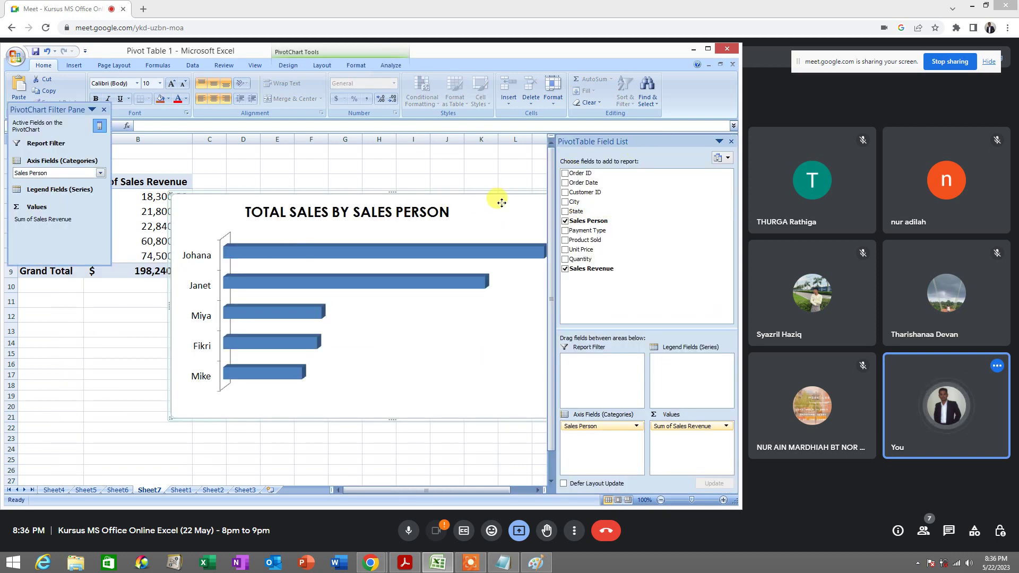
left_click_drag(501, 202, 459, 227)
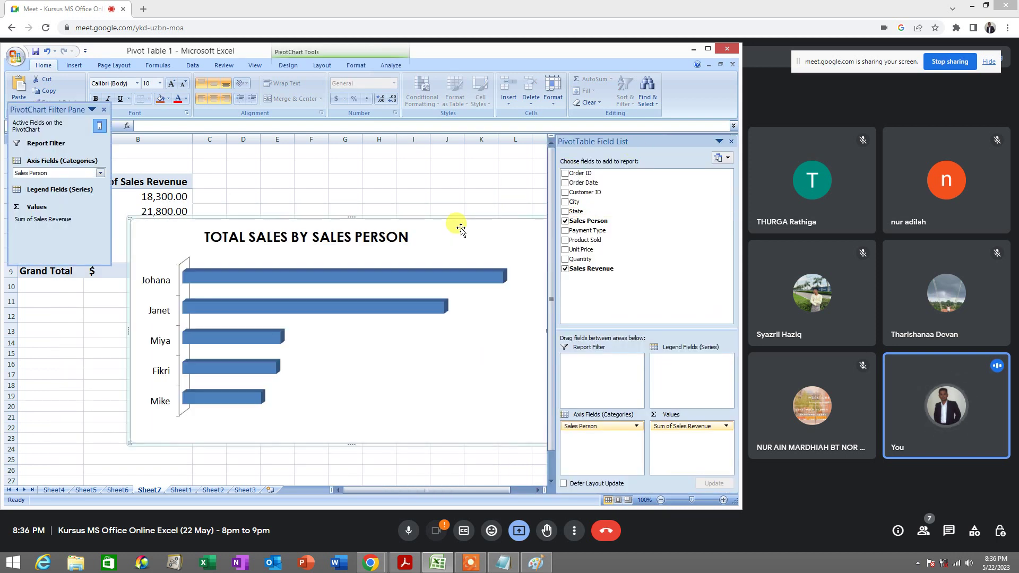
- Select the Johana bar alone as a single data point
left_click(257, 278)
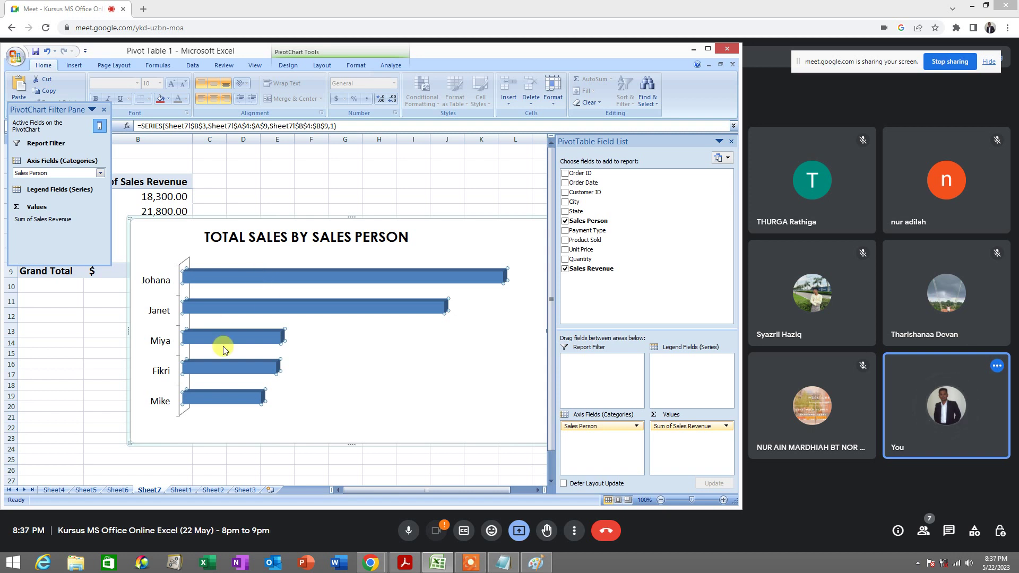
left_click(227, 427)
left_click(240, 279)
left_click(241, 277)
- Give the Johana bar a solid red fill
right_click(240, 276)
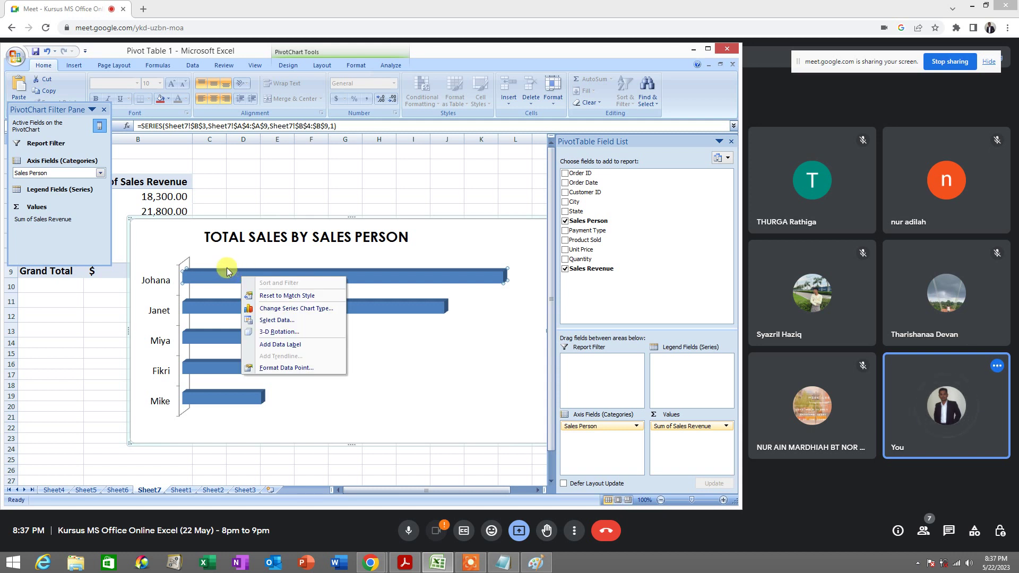
left_click(301, 368)
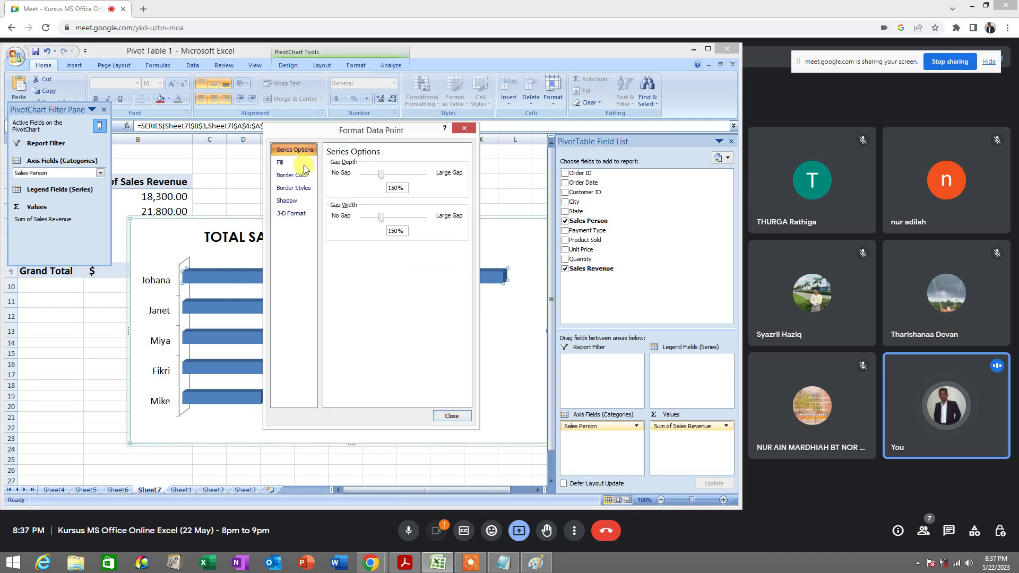
left_click(287, 162)
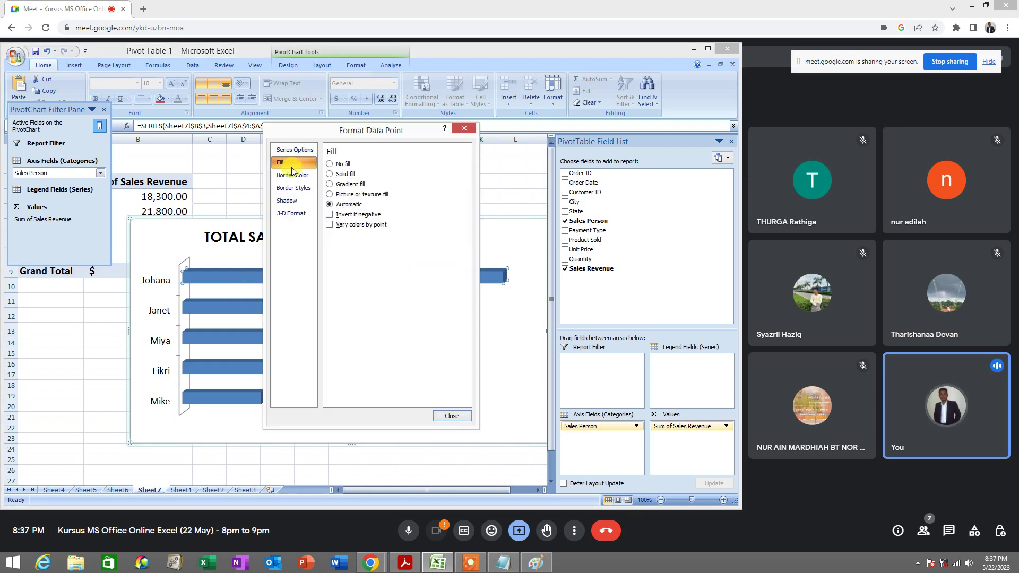
left_click(342, 174)
left_click(374, 237)
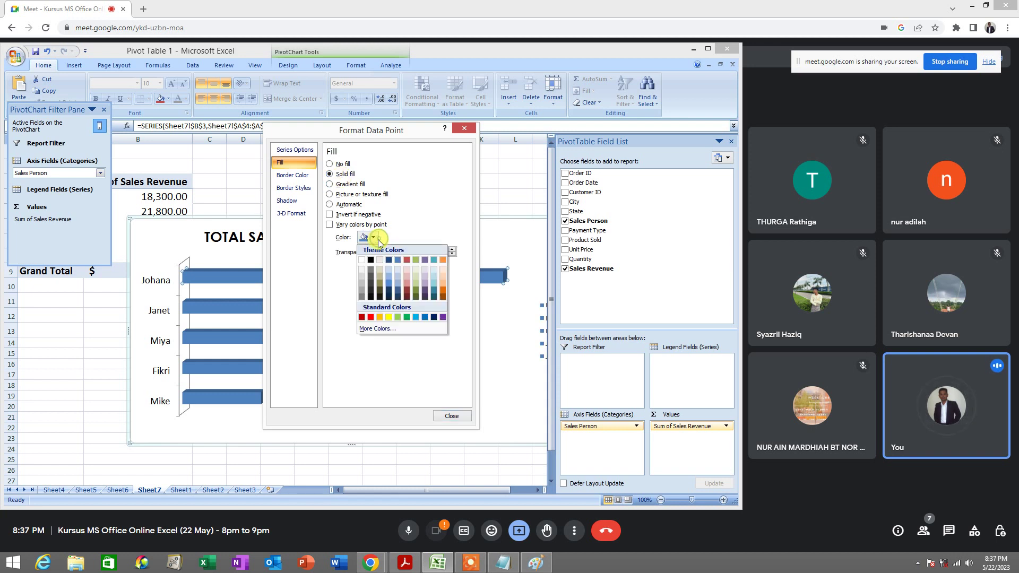
left_click(371, 318)
left_click(451, 416)
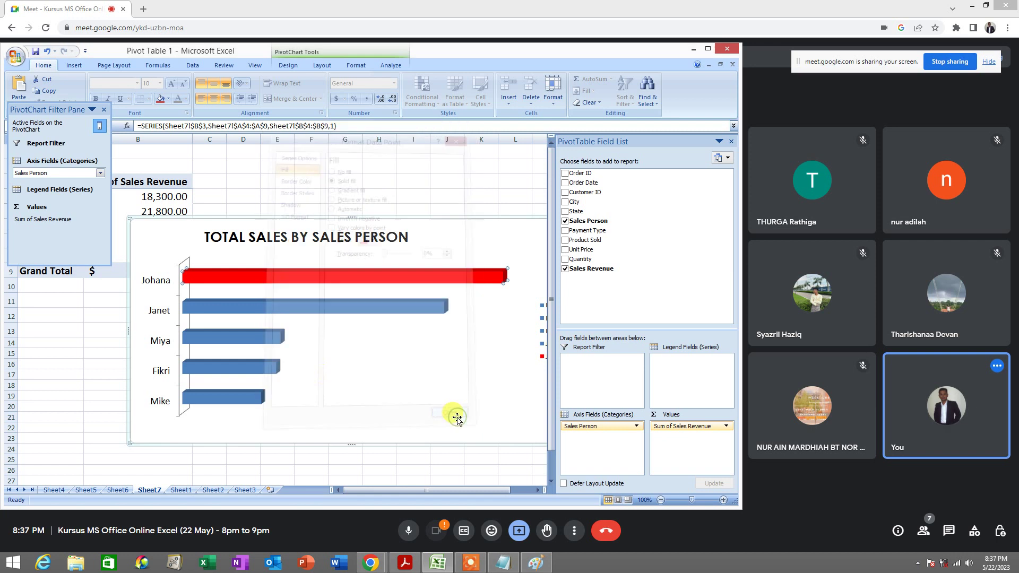
- Give the Janet bar a solid yellow fill
left_click(285, 302)
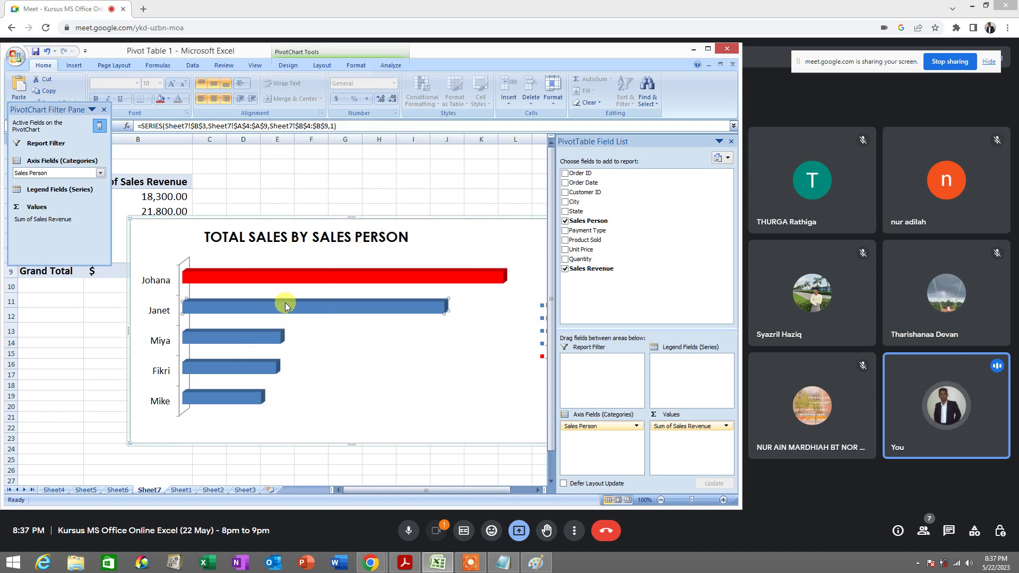
right_click(285, 303)
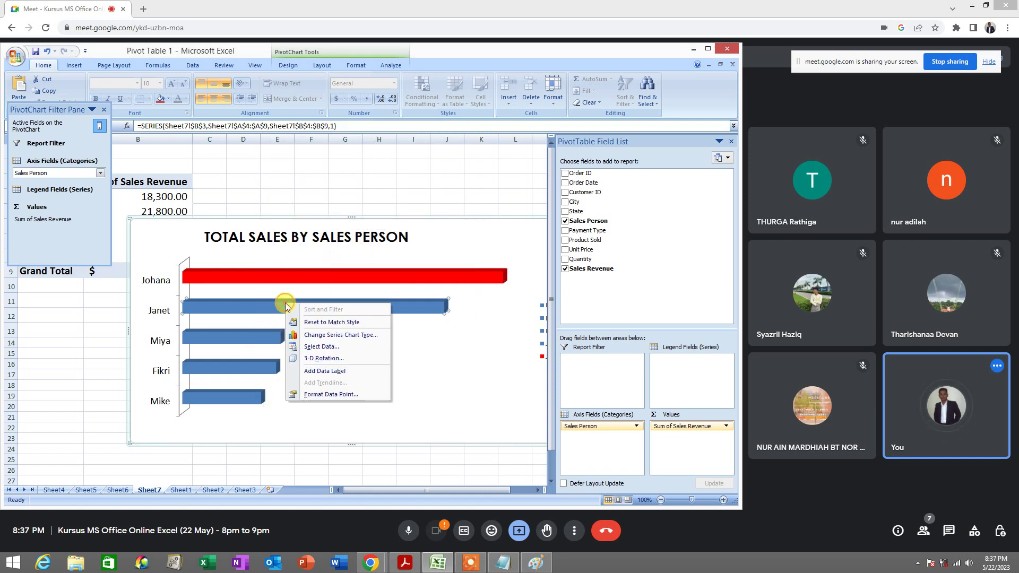
left_click(360, 396)
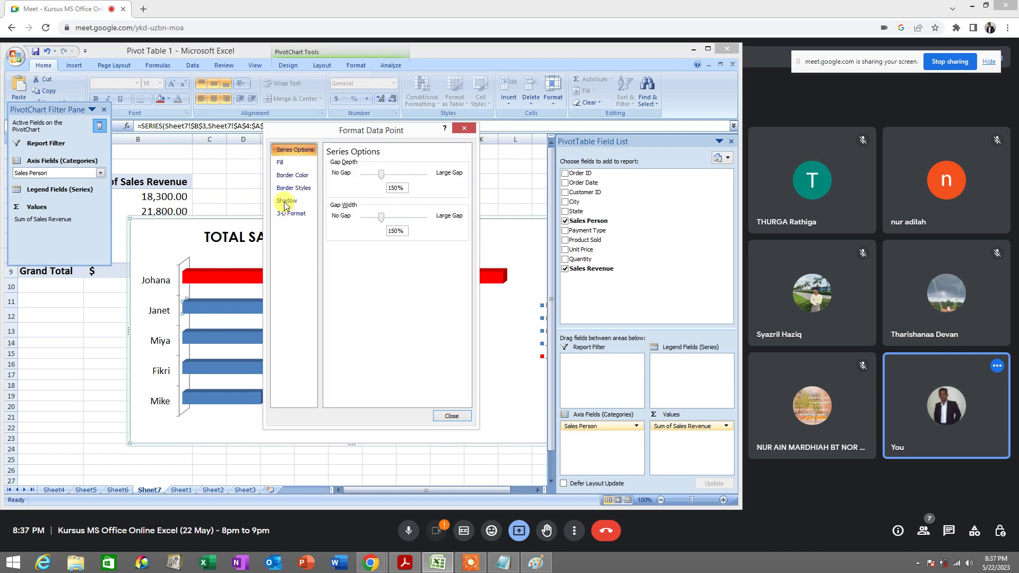
left_click(292, 175)
left_click(279, 162)
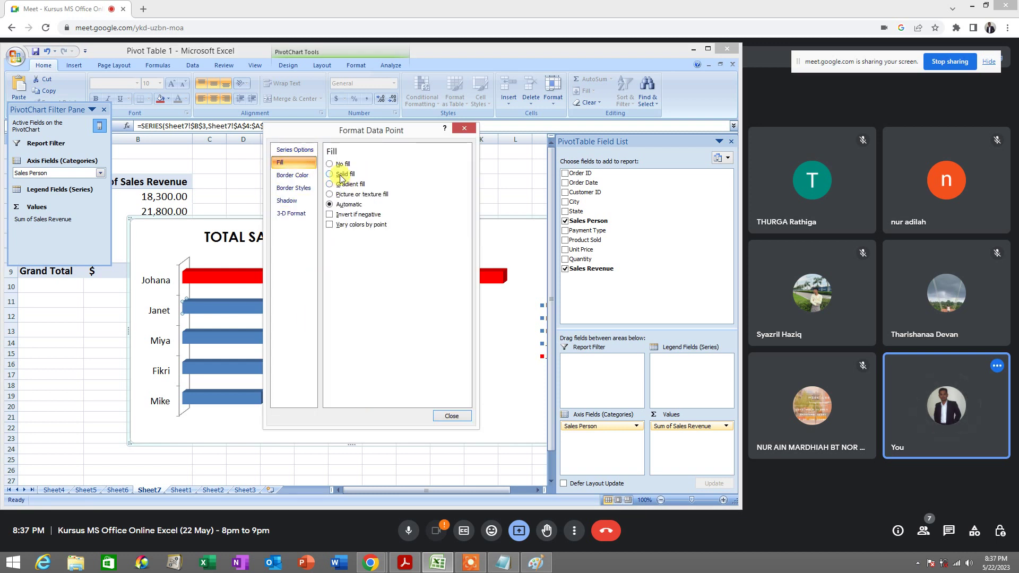
left_click(330, 174)
left_click(370, 237)
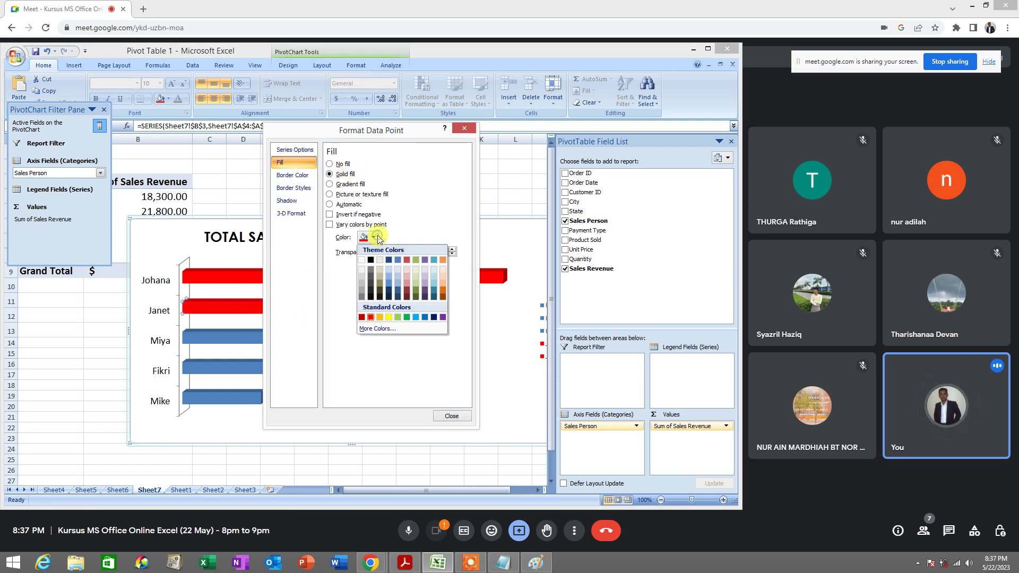
left_click(386, 318)
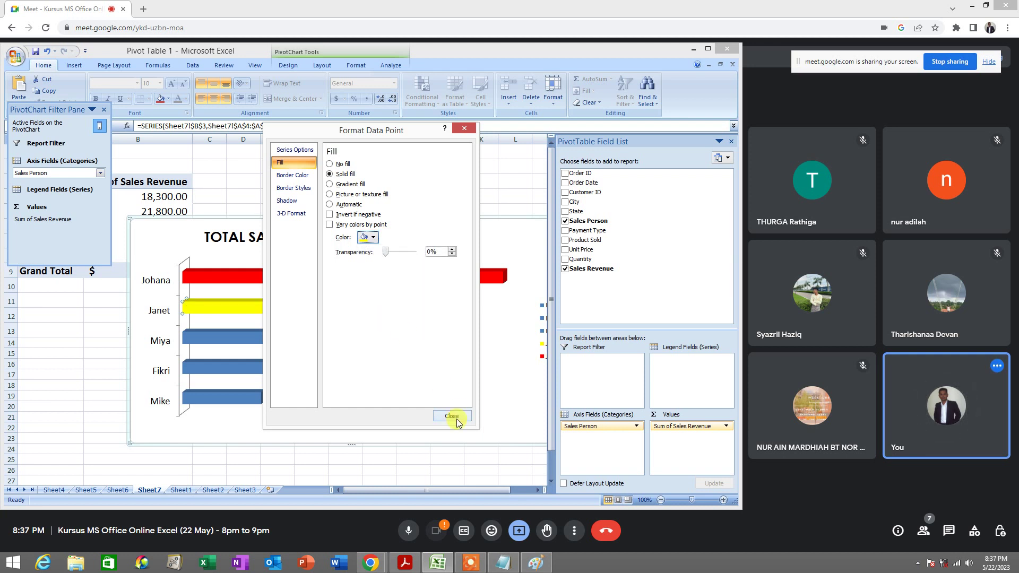
- Give the Miya bar a solid purple fill
left_click(202, 336)
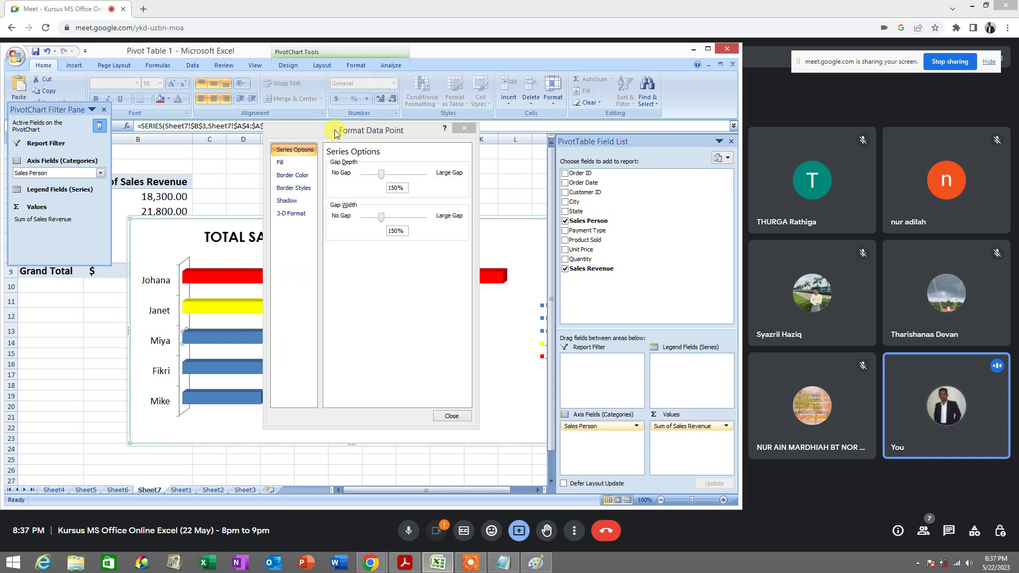
left_click_drag(340, 133, 401, 126)
left_click(362, 157)
left_click(406, 168)
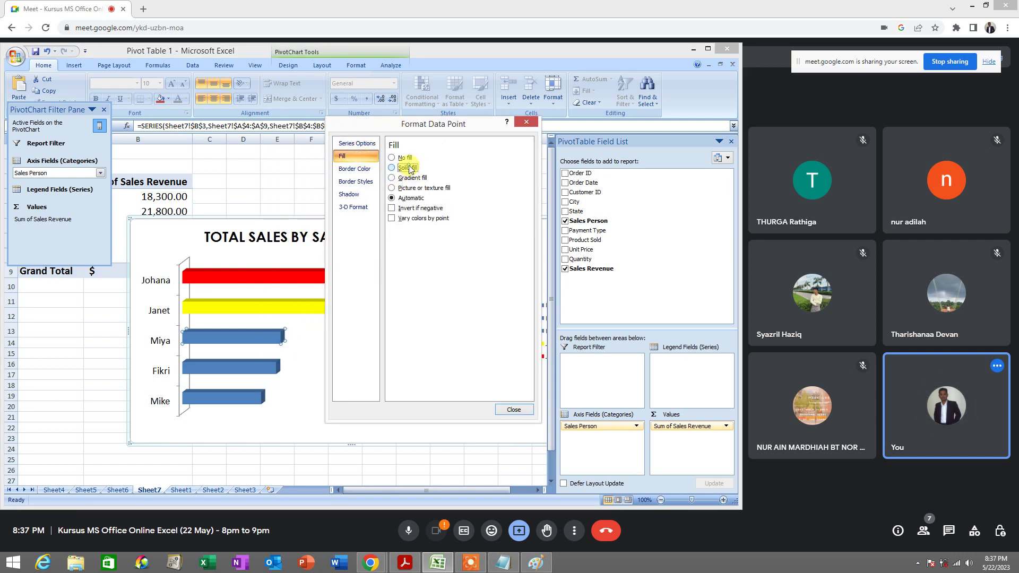
left_click(436, 230)
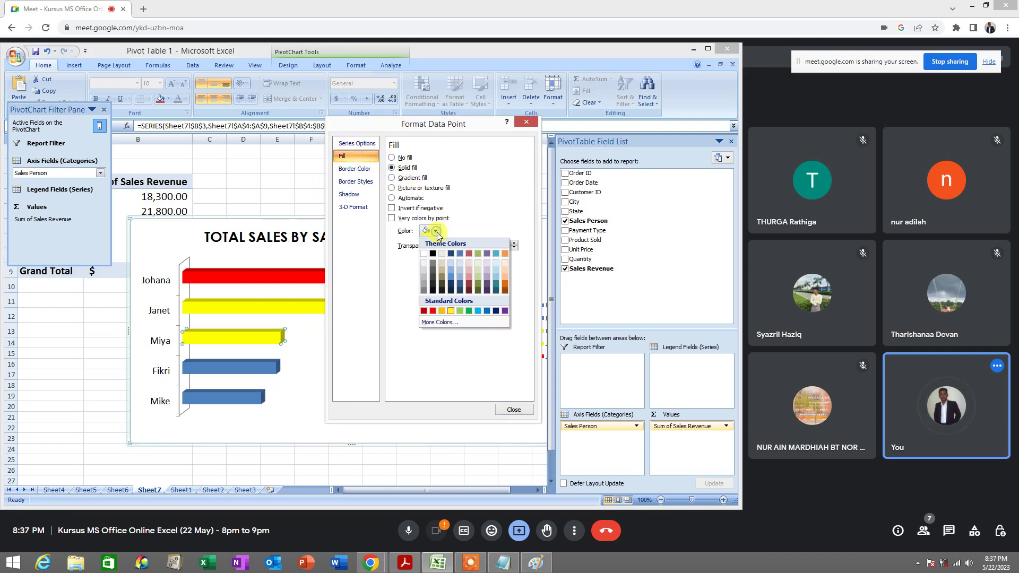
left_click(504, 310)
- Give the Fikri bar a solid orange fill
left_click(238, 370)
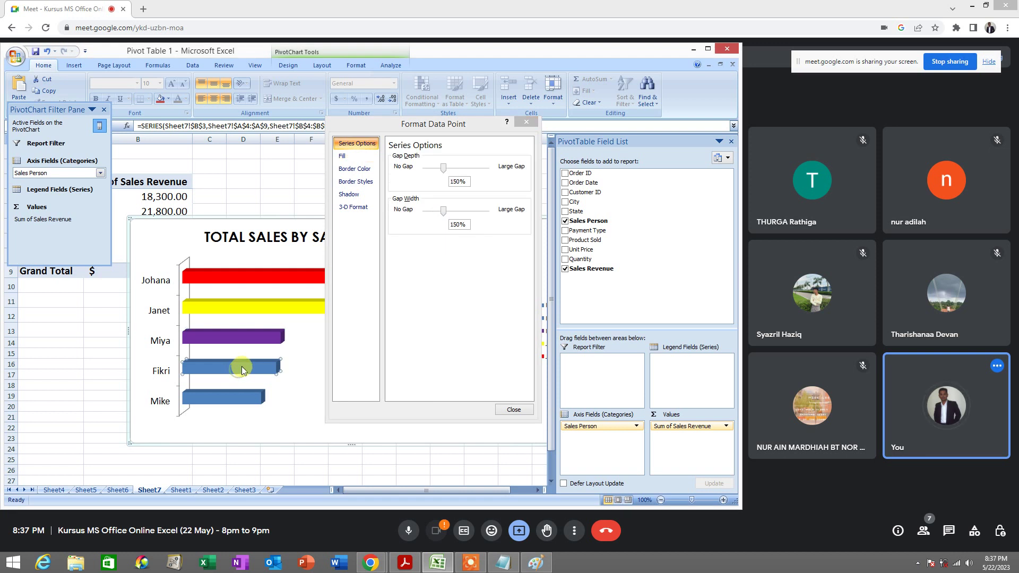
left_click(365, 158)
left_click(404, 168)
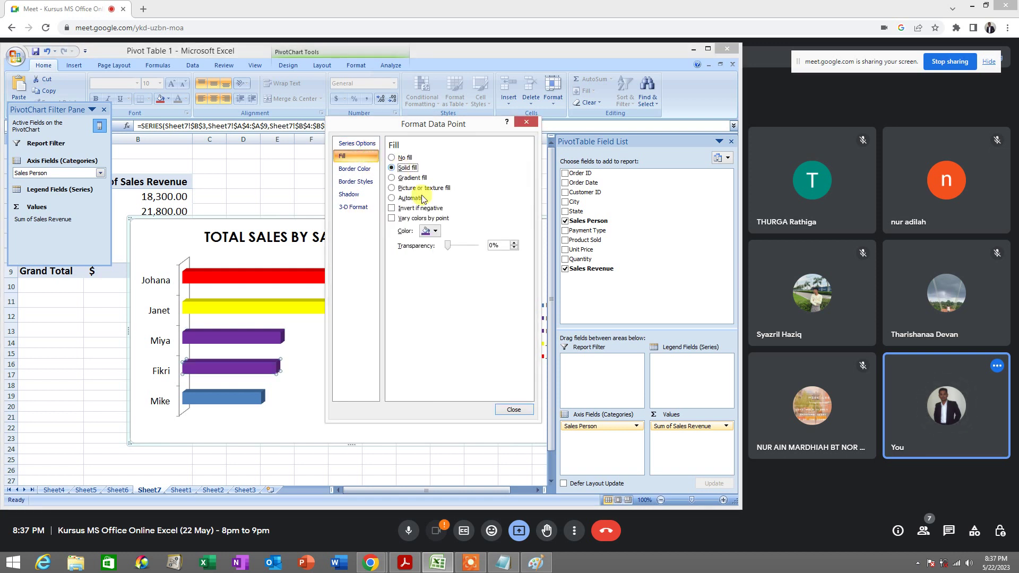
left_click(435, 232)
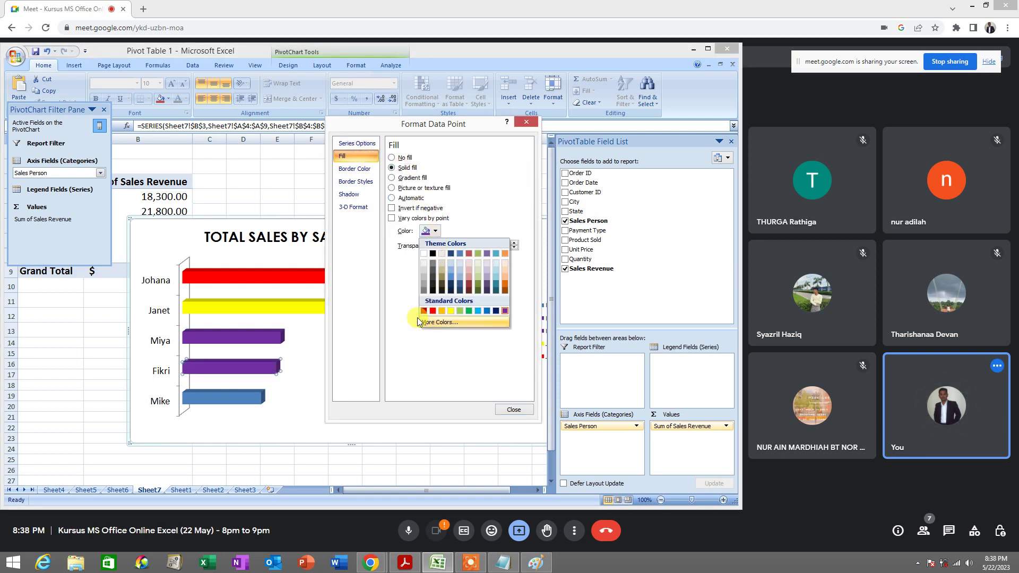
left_click(441, 313)
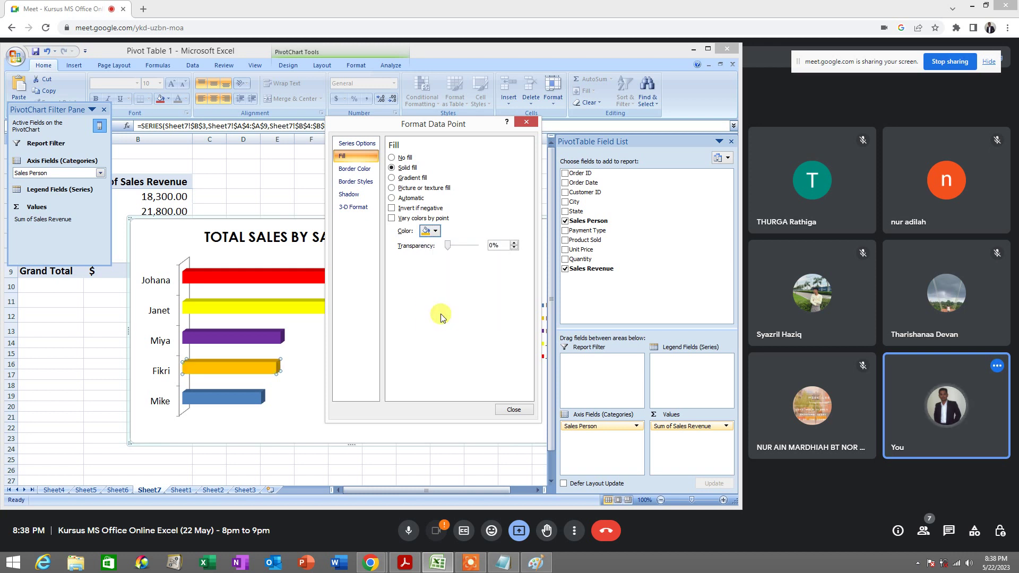
- Give the Mike bar a solid green fill
left_click(246, 400)
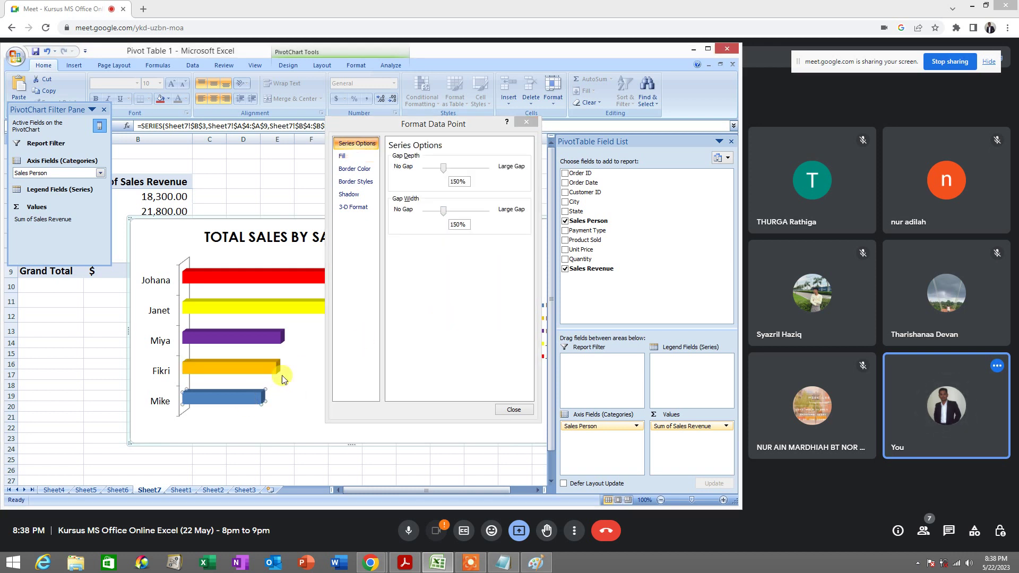
left_click(343, 156)
left_click(404, 168)
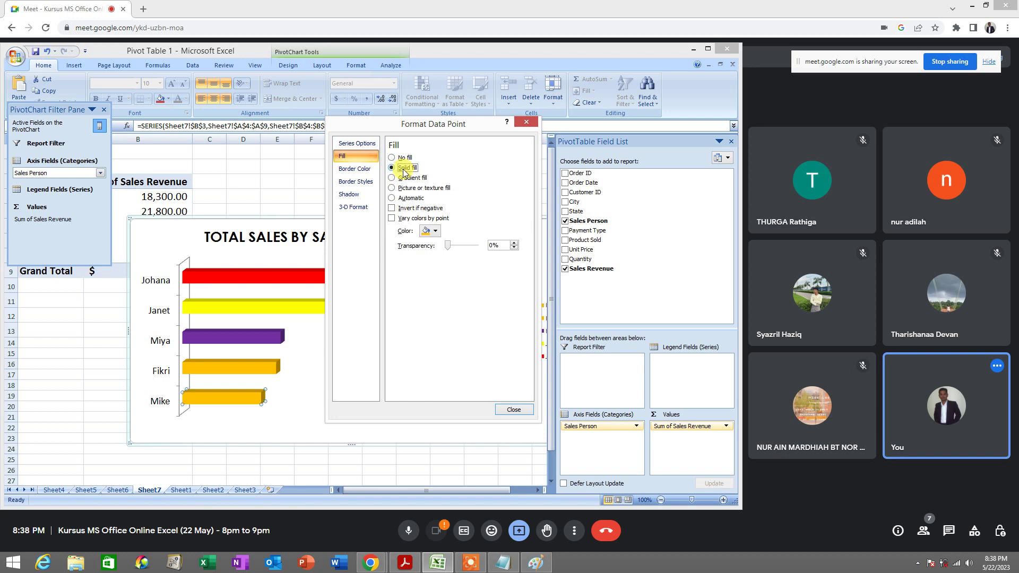
left_click(437, 231)
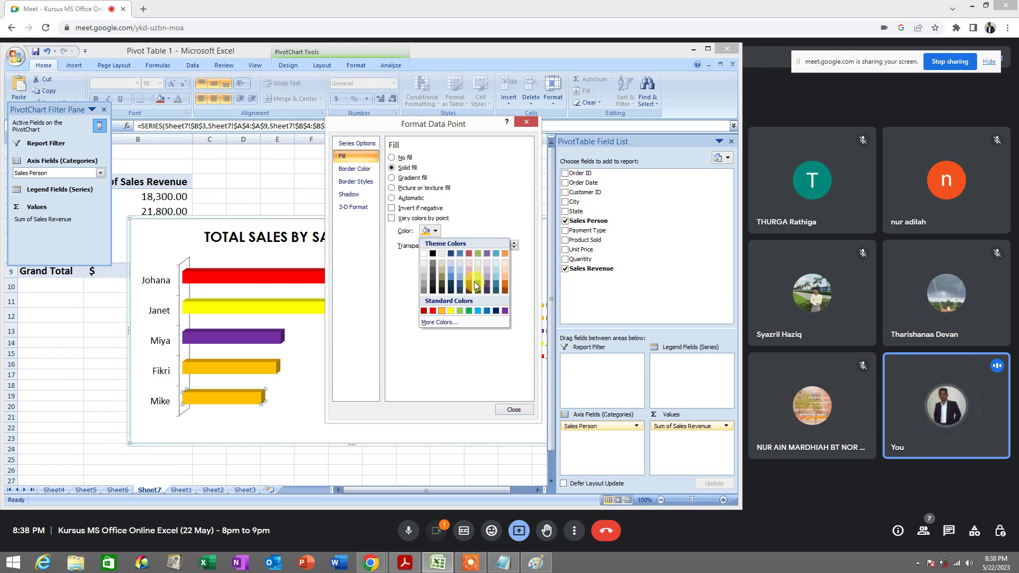
left_click(470, 311)
left_click(513, 409)
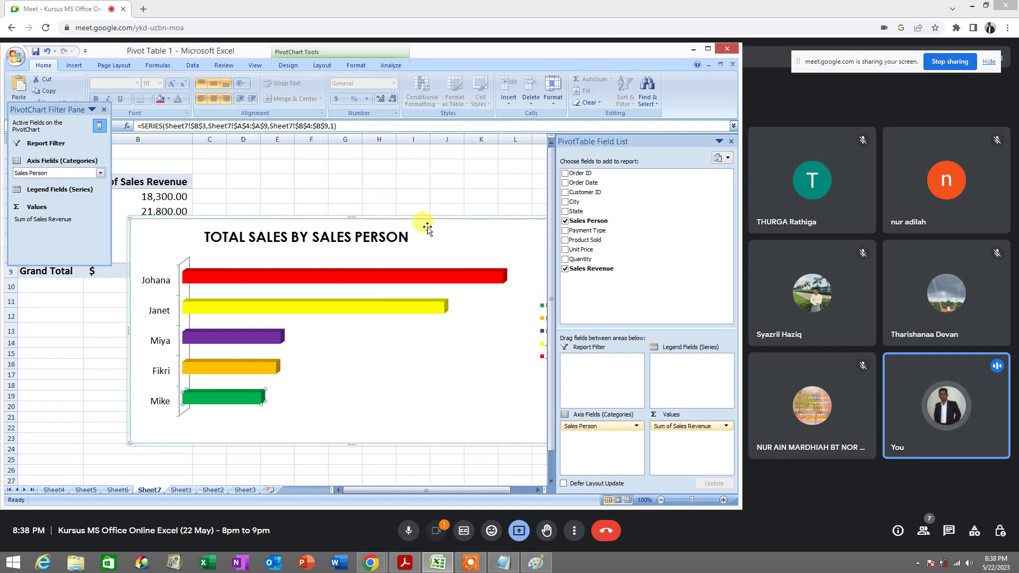
- Set the legend names to size 20 and move the legend lower in the chart
left_click_drag(405, 221, 352, 222)
left_click(492, 310)
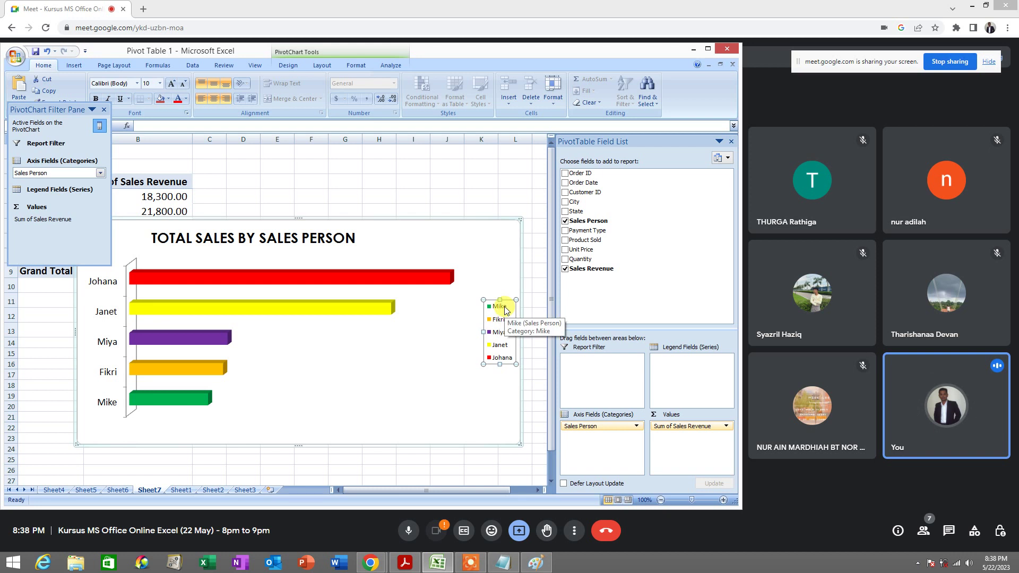
left_click(160, 83)
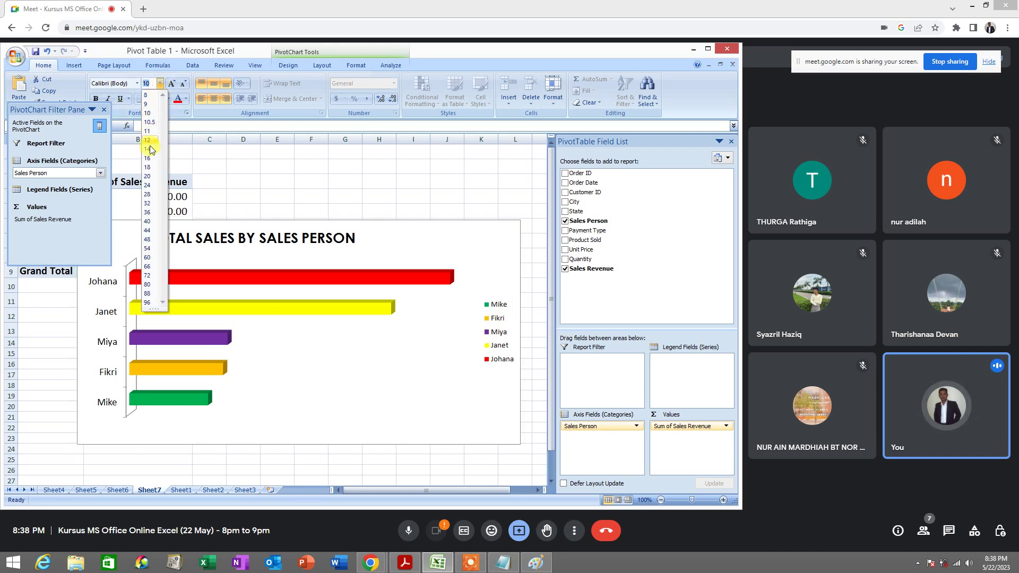
left_click(151, 178)
left_click_drag(467, 401, 428, 424)
left_click(502, 373)
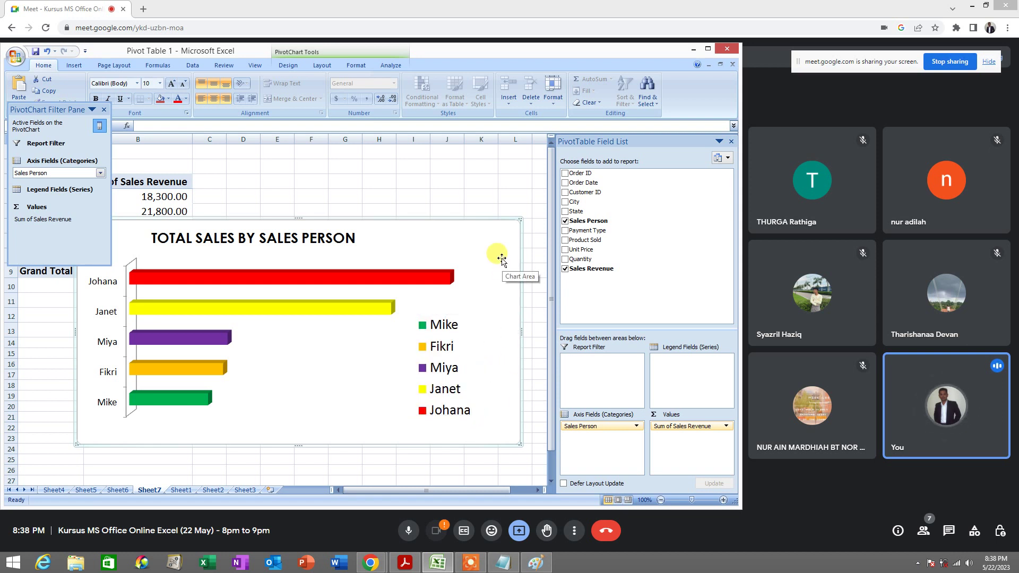
- Reposition the chart title box and centre its text
left_click(329, 243)
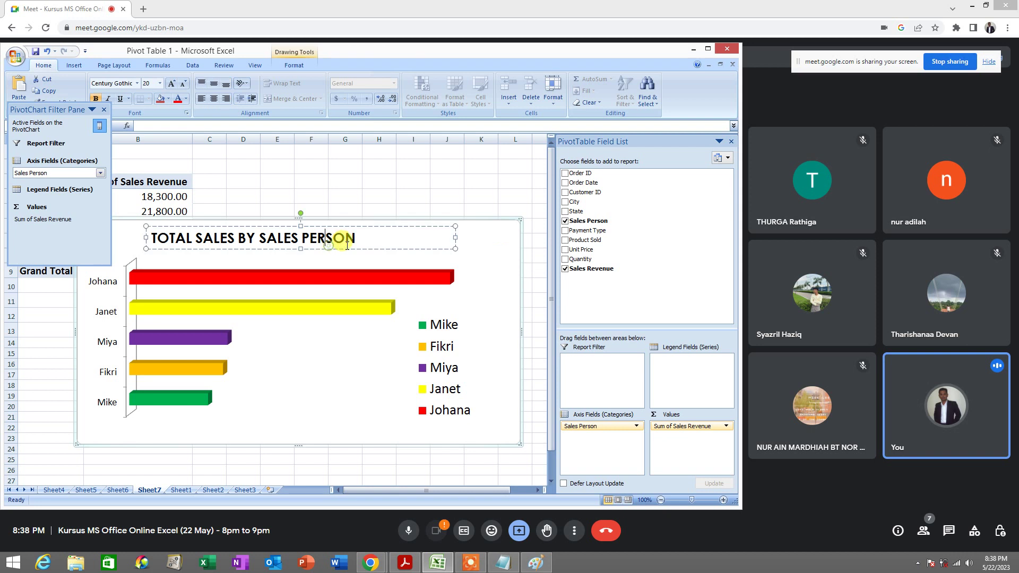
left_click(456, 237)
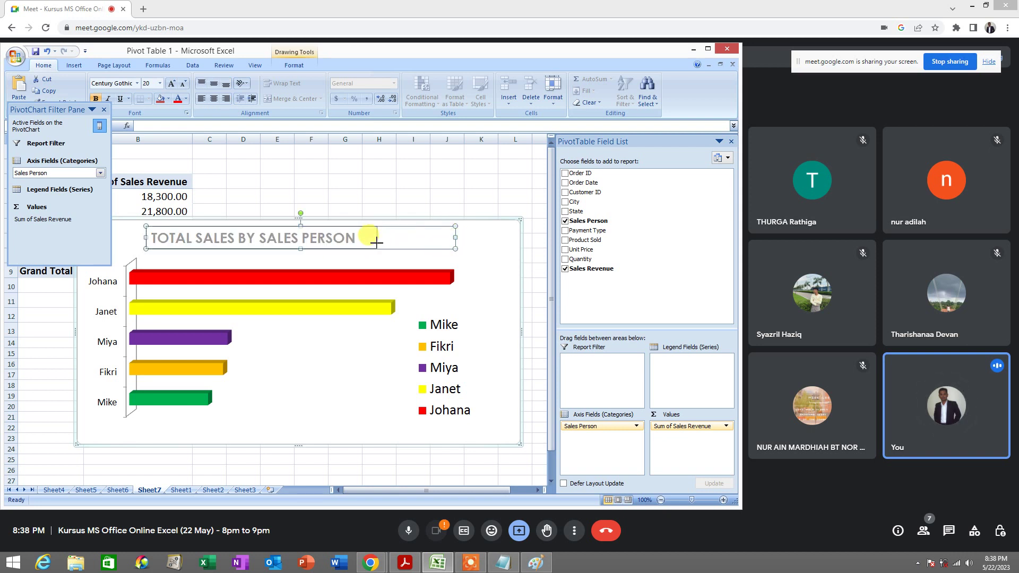
mouse_move(375, 238)
left_mouse_down()
mouse_move(408, 240)
mouse_move(392, 239)
left_mouse_up()
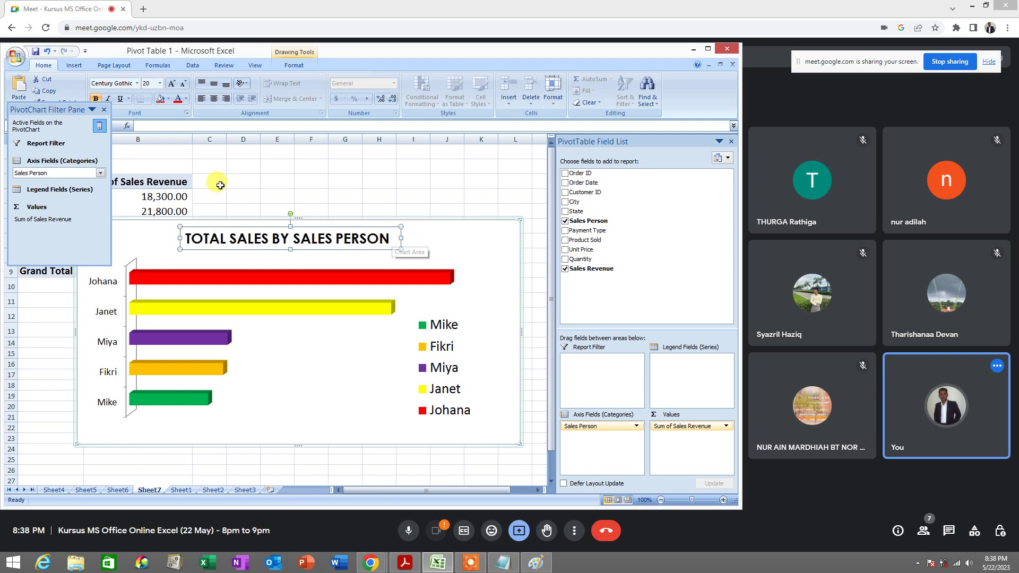
left_click(213, 99)
left_click(427, 241)
- Add revenue data labels to the bars and set them to 16 pt
left_click(390, 276)
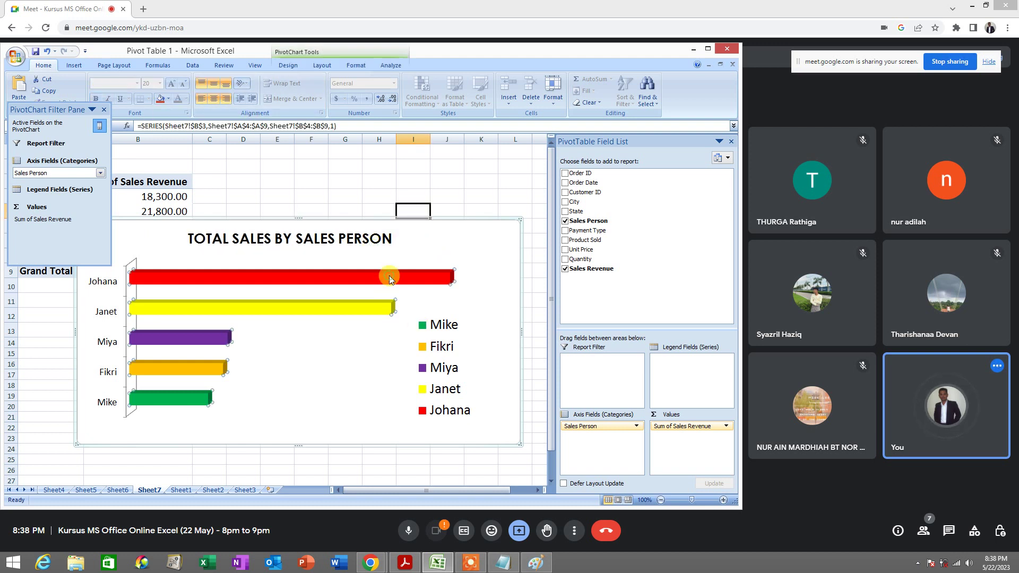
right_click(390, 277)
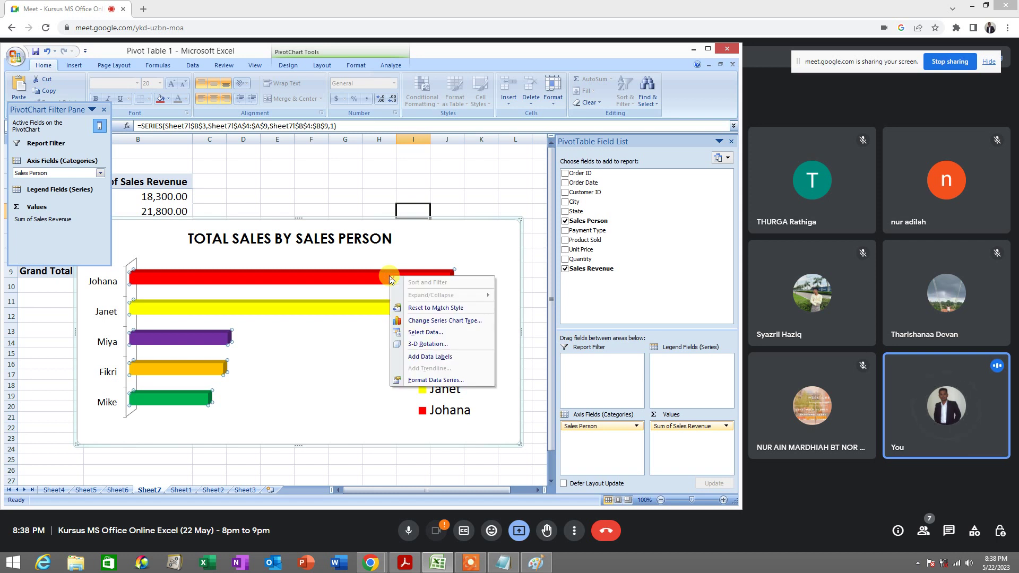
left_click(443, 361)
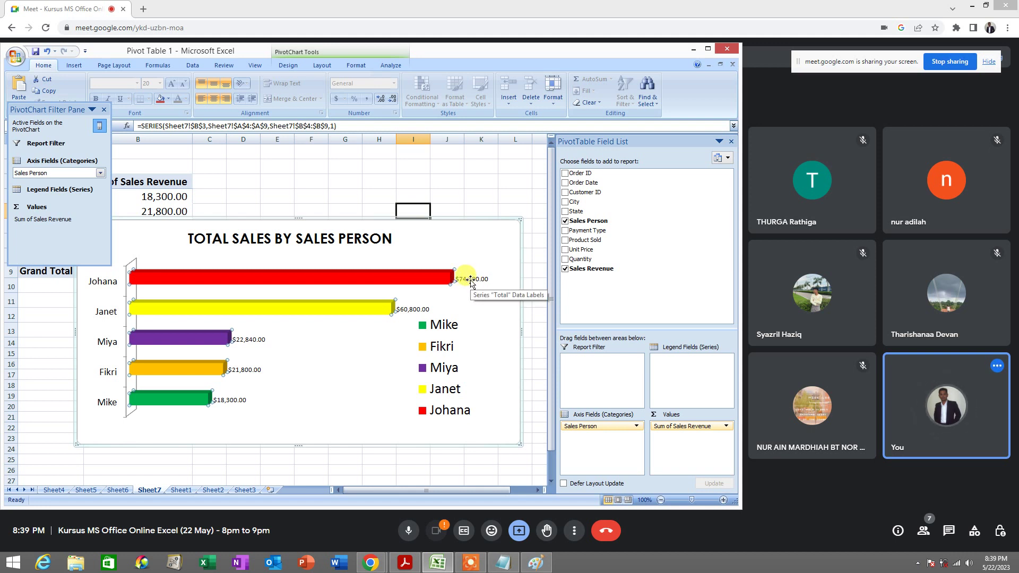
left_click(470, 280)
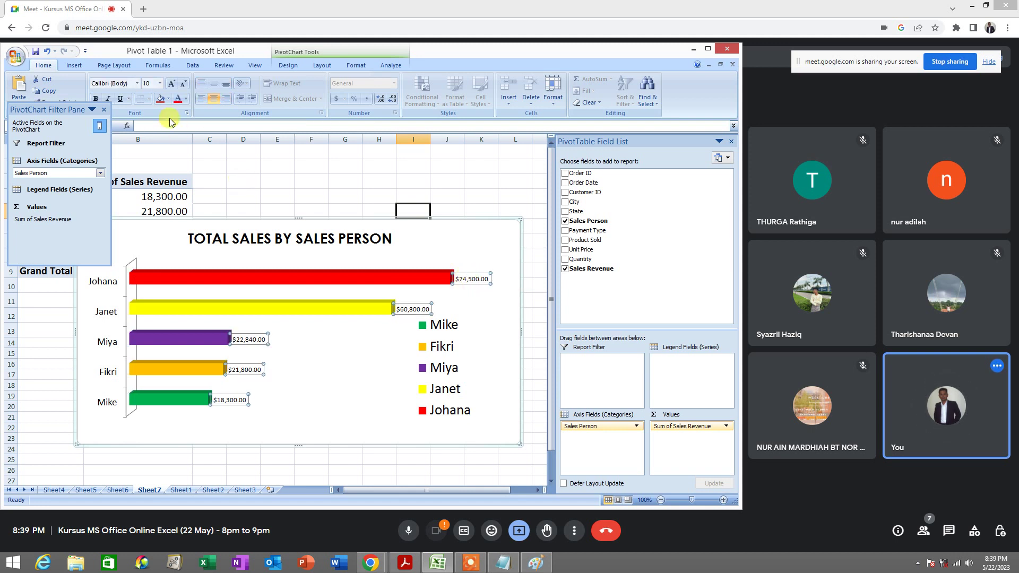
left_click(159, 84)
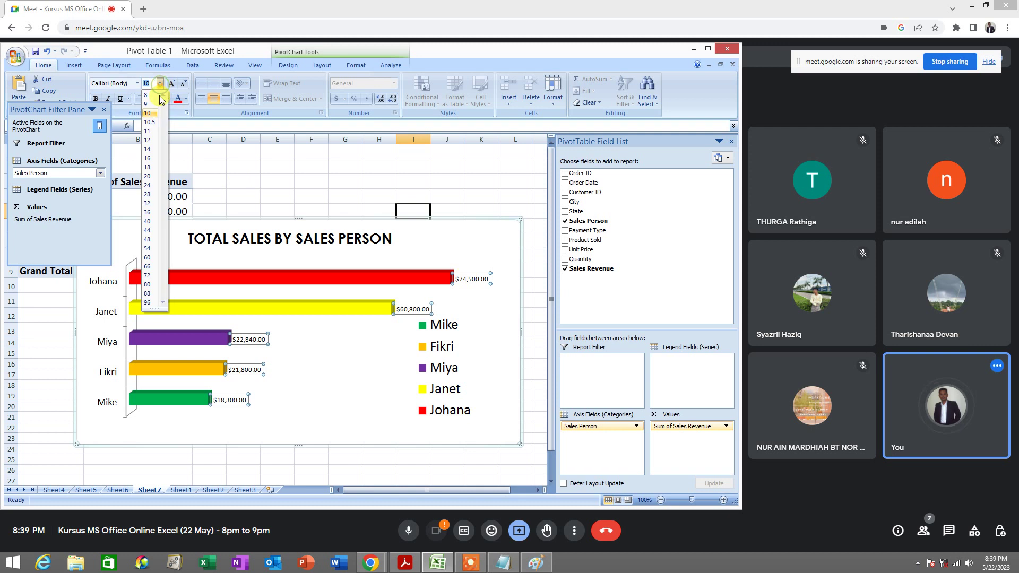
left_click(149, 160)
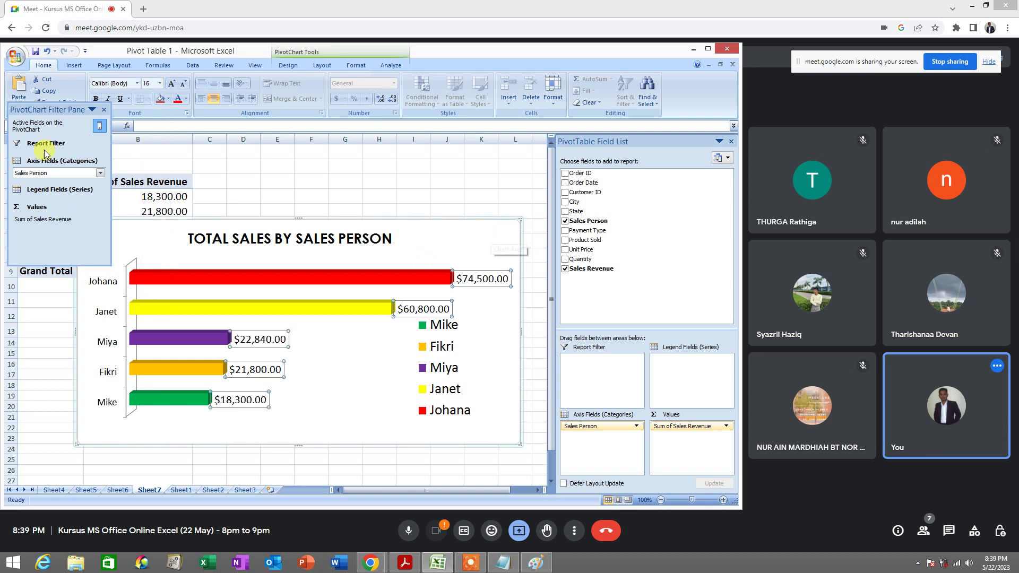
left_click(374, 166)
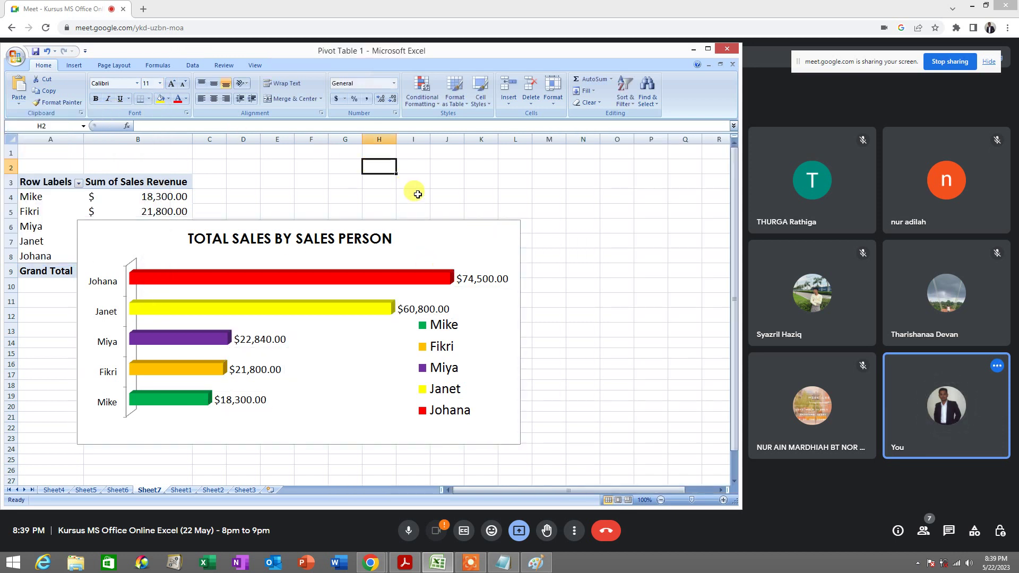
- Move the chart below the pivot table
left_click_drag(454, 236, 381, 290)
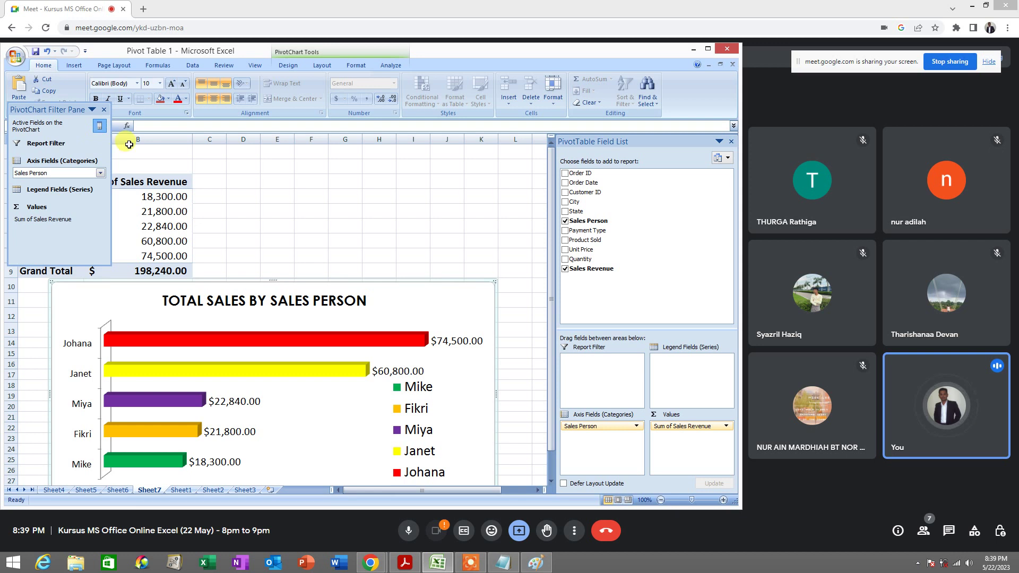
left_click(366, 295)
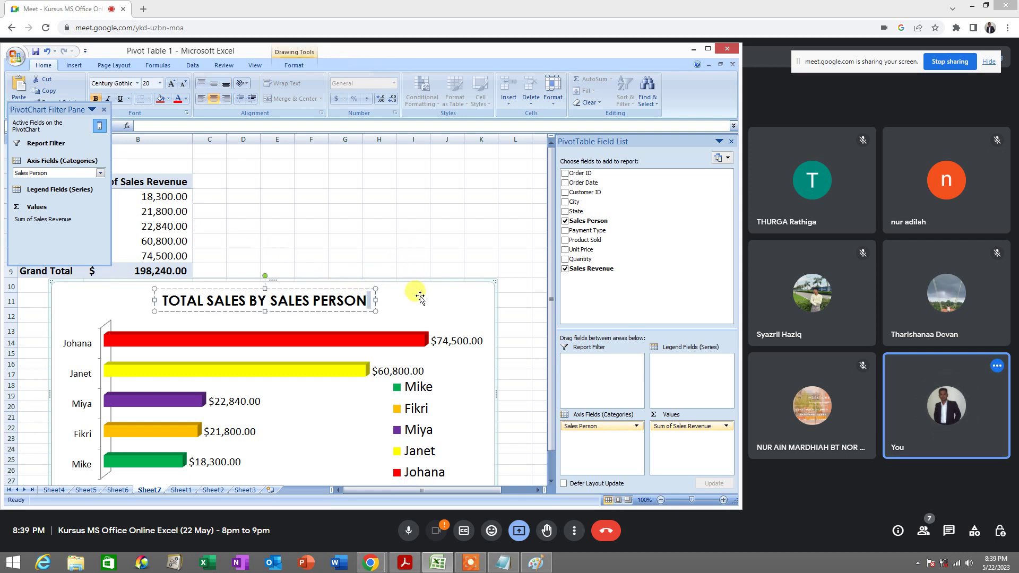
mouse_move(427, 286)
left_mouse_down()
mouse_move(464, 200)
mouse_move(425, 272)
mouse_move(434, 269)
left_mouse_up()
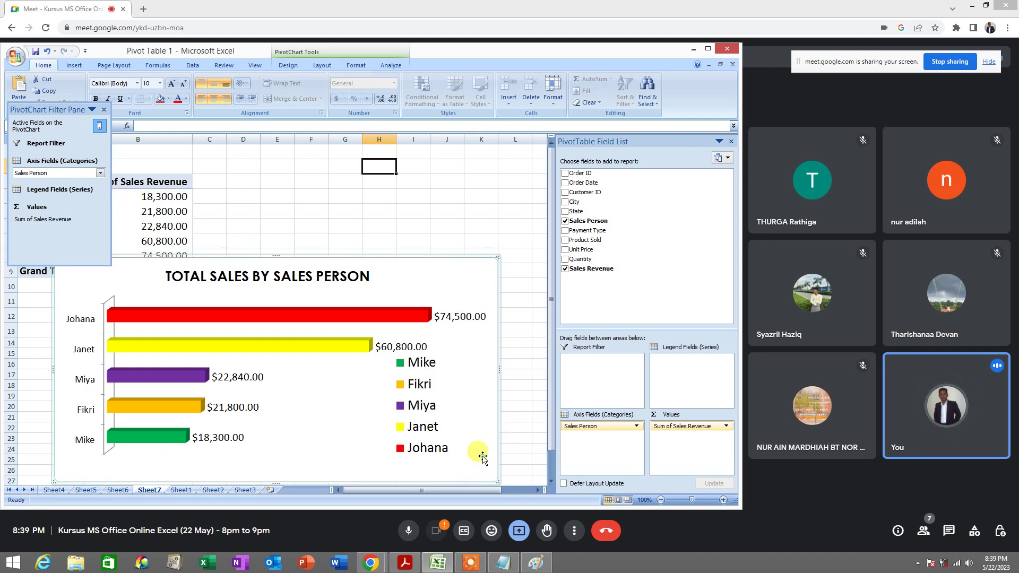
- Shorten the chart and shift it down so the Grand Total row stays visible
left_click_drag(496, 482, 496, 447)
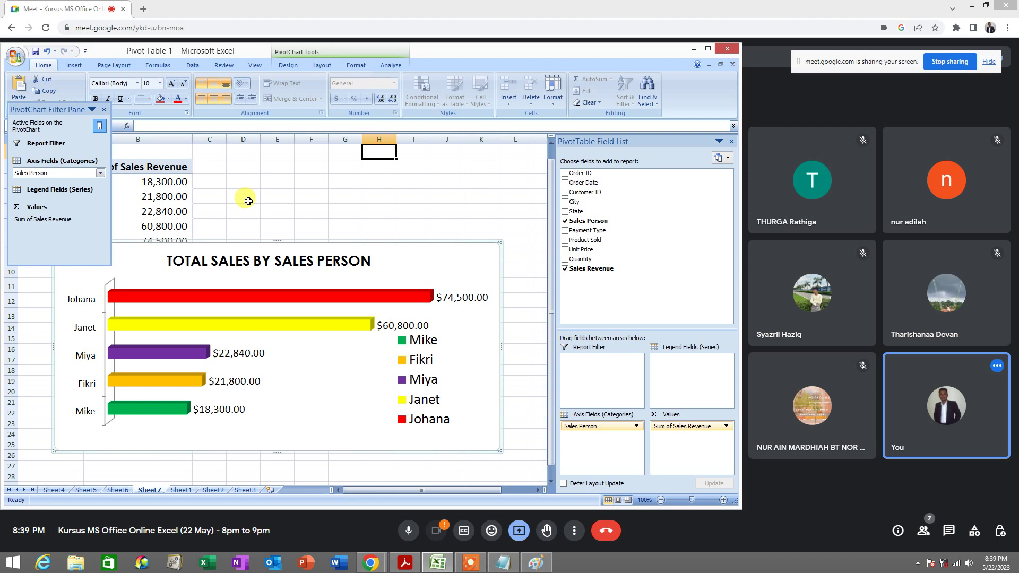
mouse_move(448, 255)
left_mouse_down()
mouse_move(448, 270)
mouse_move(434, 270)
left_mouse_up()
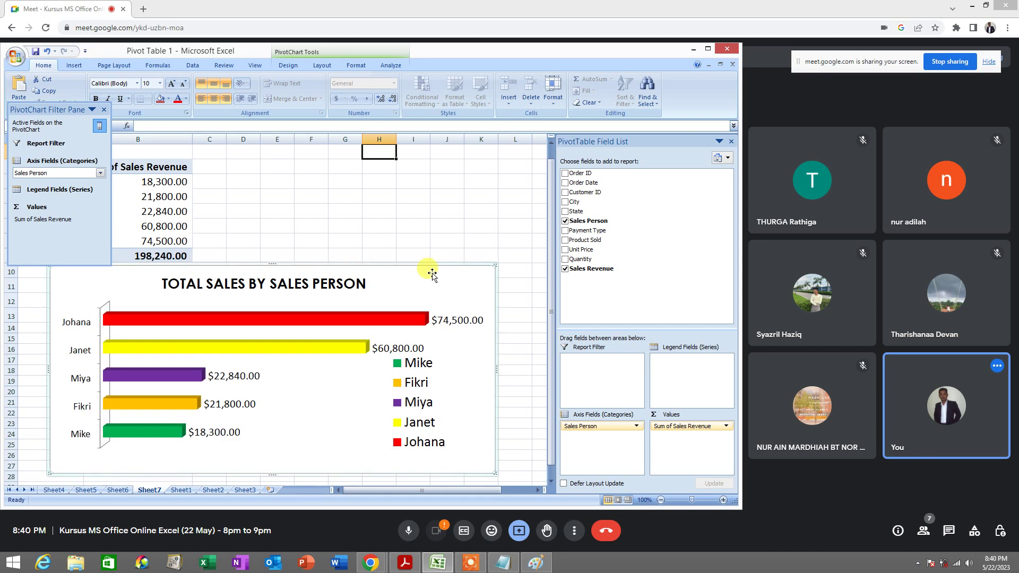
left_click(300, 279)
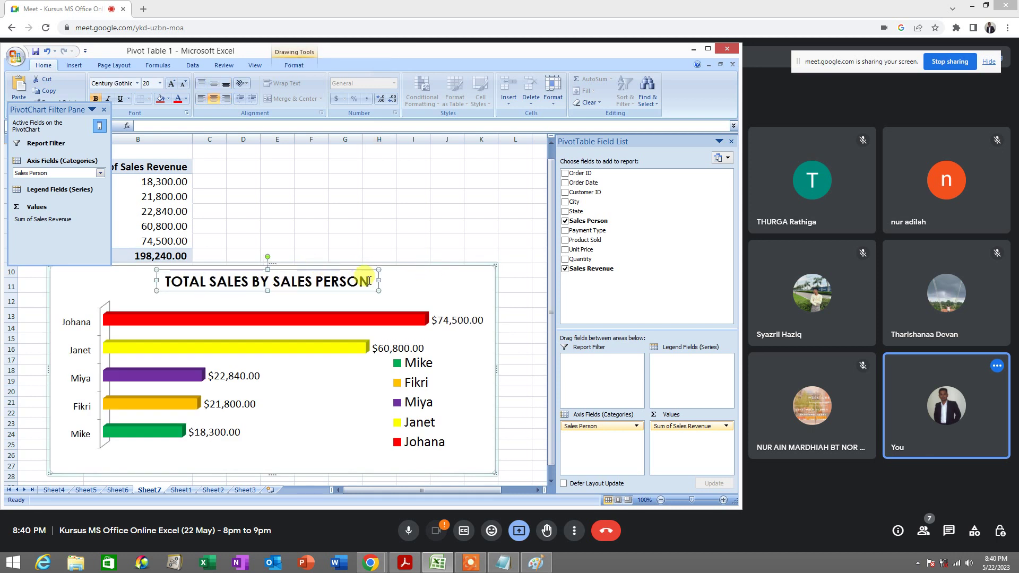
left_click(413, 284)
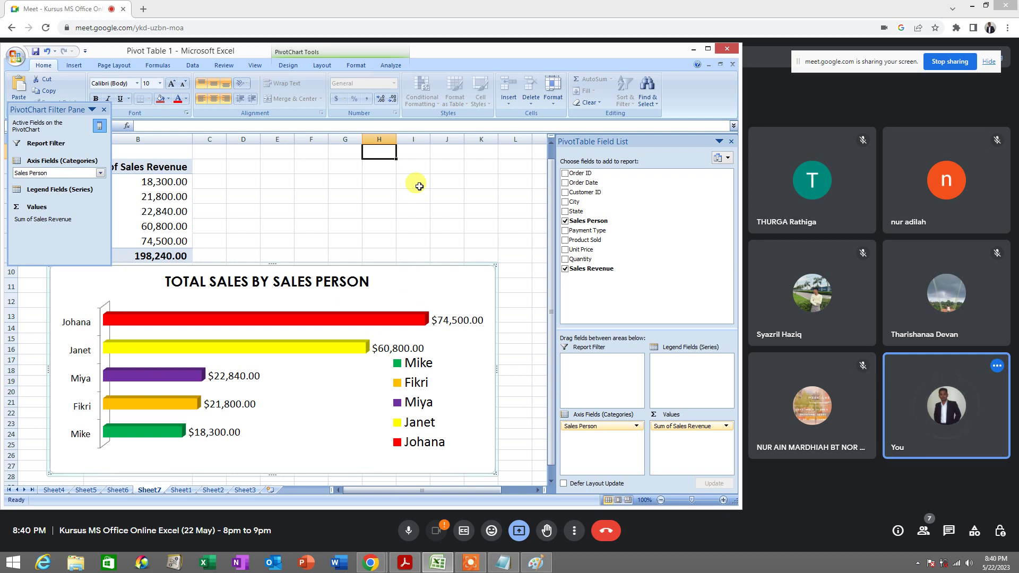
left_click(122, 448)
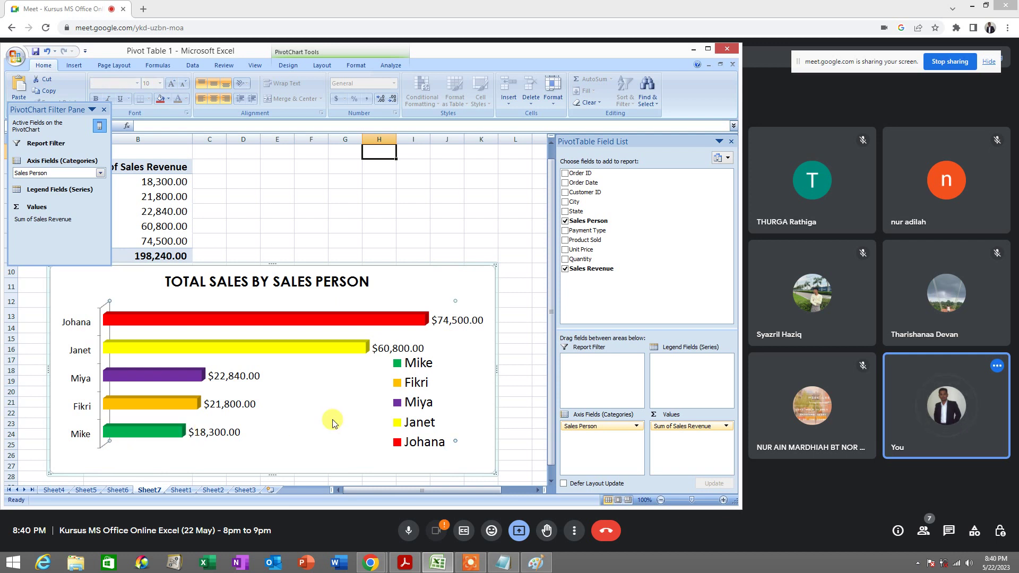
left_click(76, 284)
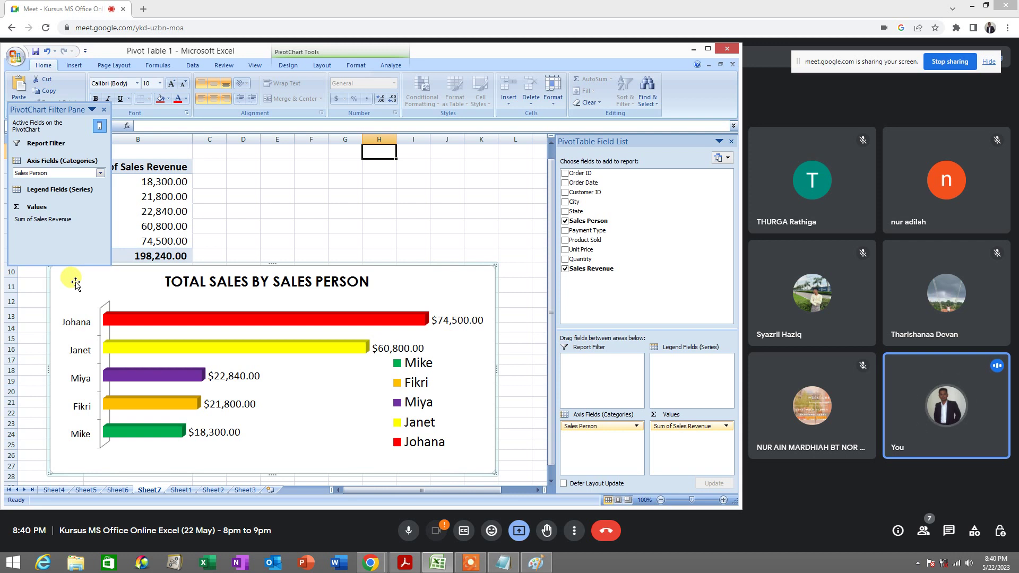
- Deselect the Total Sales by Sales Person chart so its field list and filter pane close
left_click(78, 323)
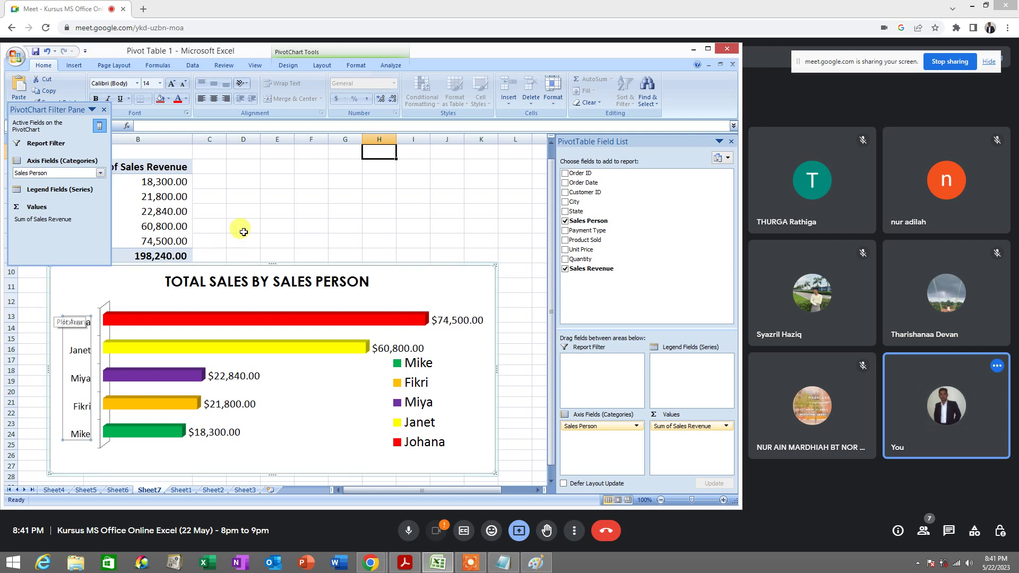
left_click(286, 208)
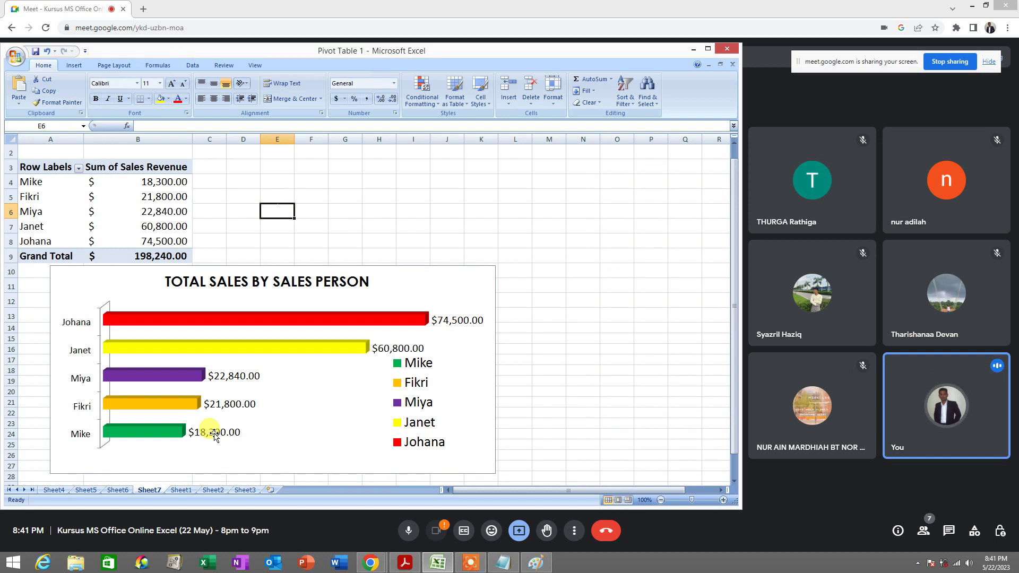
- Switch to Sheet1 and select the Order Details table A3:K14
left_click(178, 491)
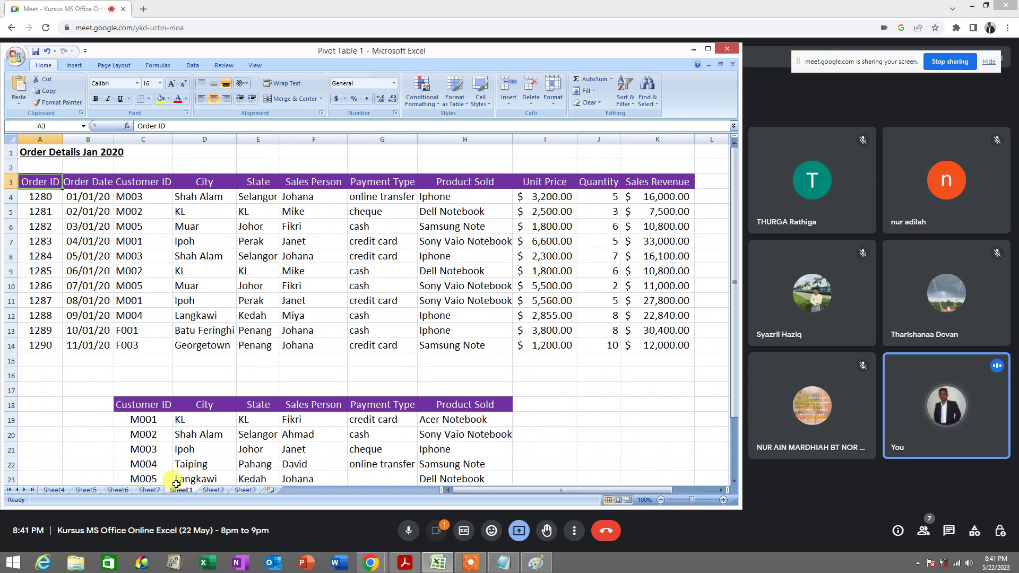
left_click_drag(27, 181, 650, 342)
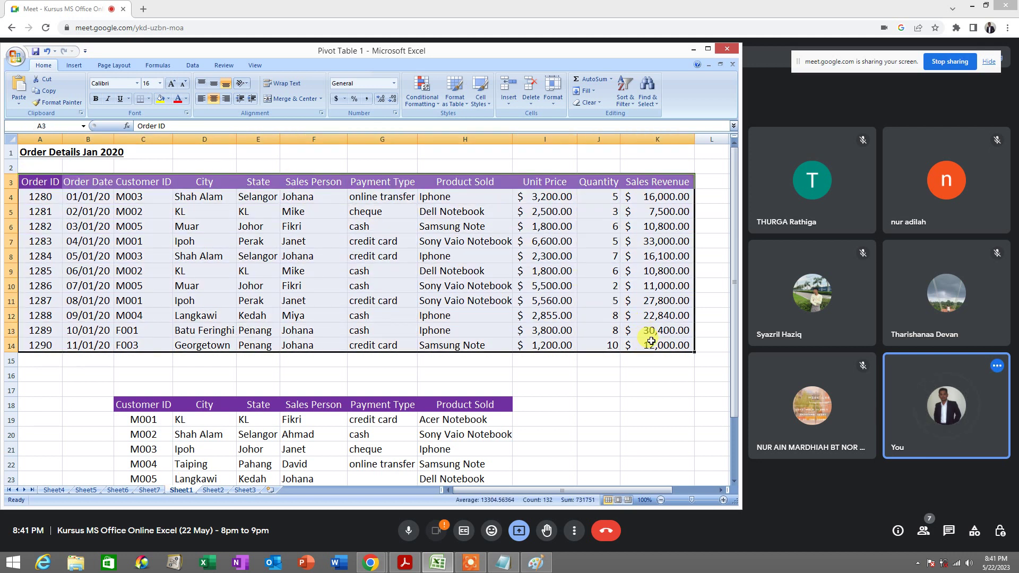
left_click(576, 274)
left_click_drag(30, 181, 679, 344)
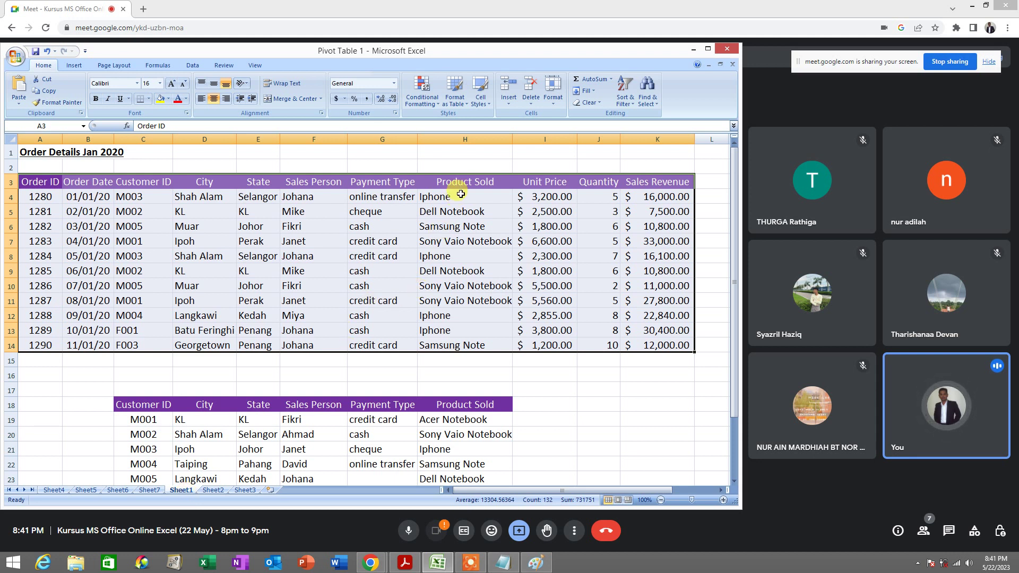
- Review the Product Sold entries H4:H14 and the header cells, ending on Order ID in A3
left_click_drag(461, 194, 465, 345)
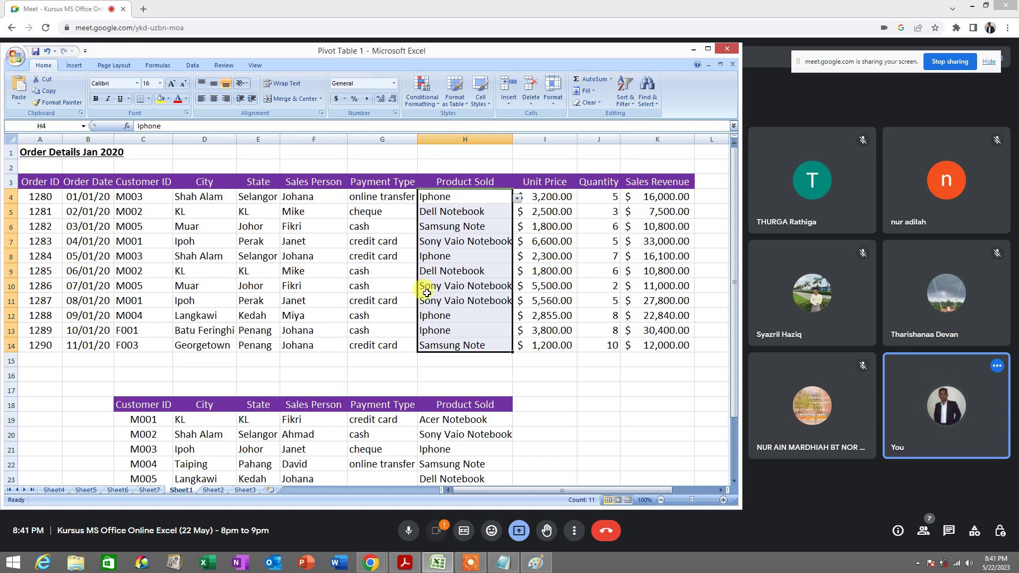
left_click(81, 151)
left_click(259, 256)
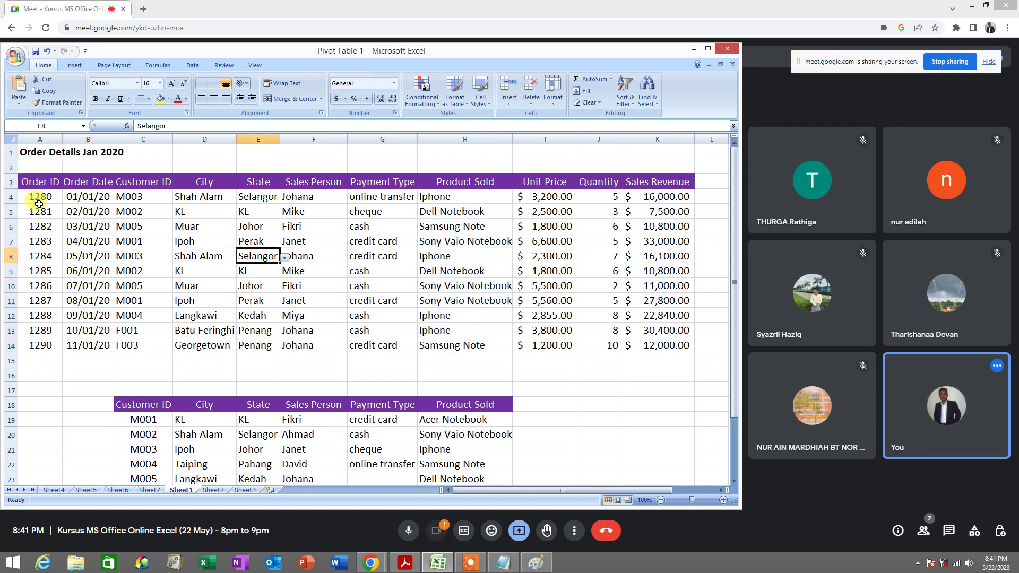
left_click(35, 182)
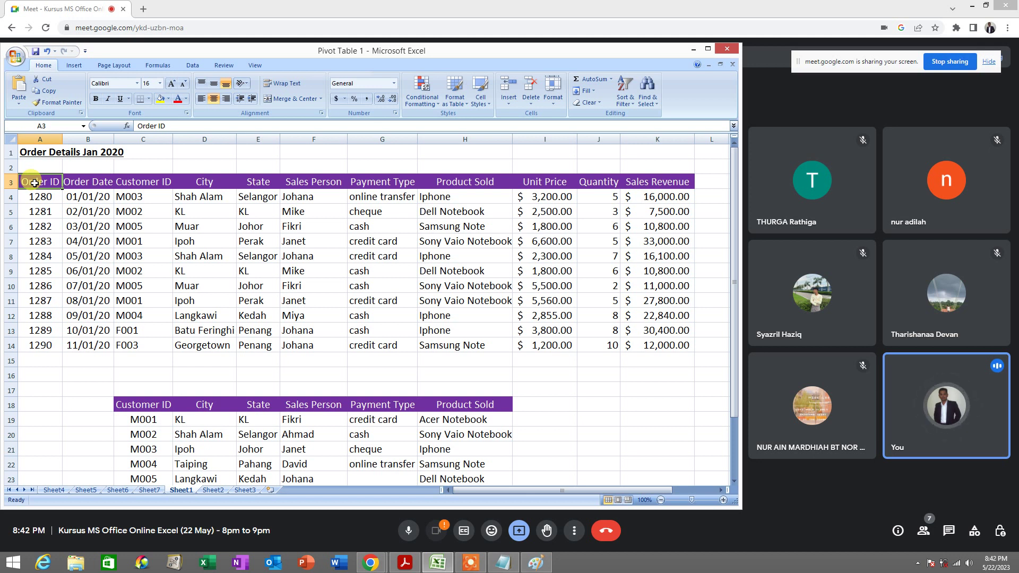
left_click(88, 197)
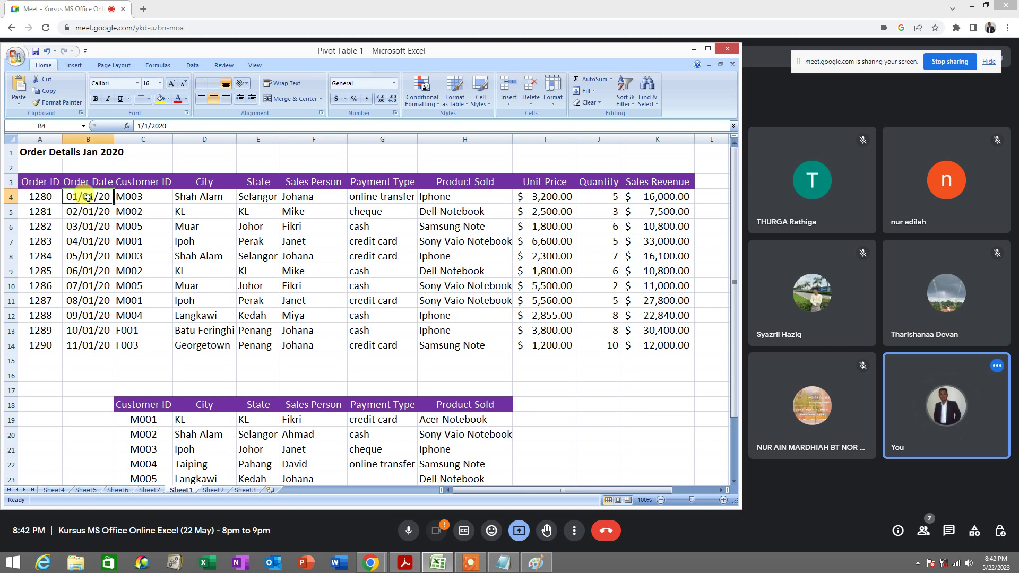
left_click(47, 185)
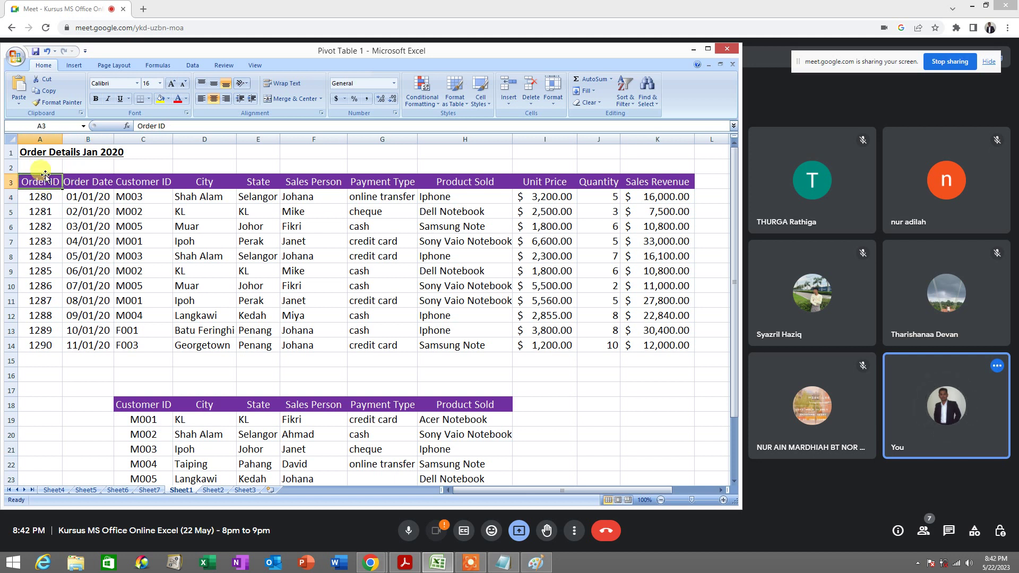
mouse_move(40, 181)
left_mouse_down()
mouse_move(86, 181)
mouse_move(41, 180)
left_mouse_up()
- Insert a PivotTable from Sheet1!$A$3:$K$14 on a new worksheet
left_click(74, 67)
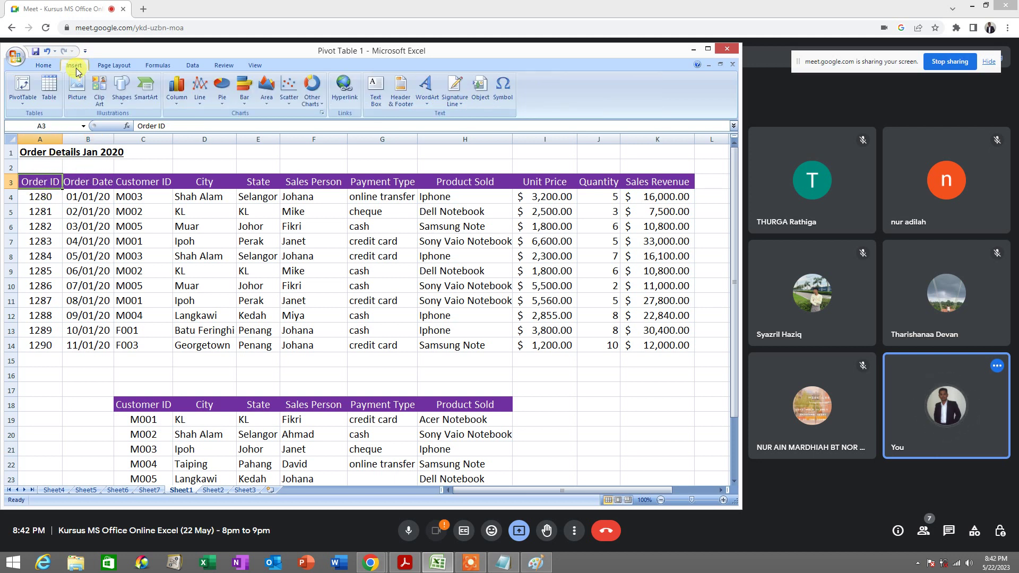
left_click(22, 100)
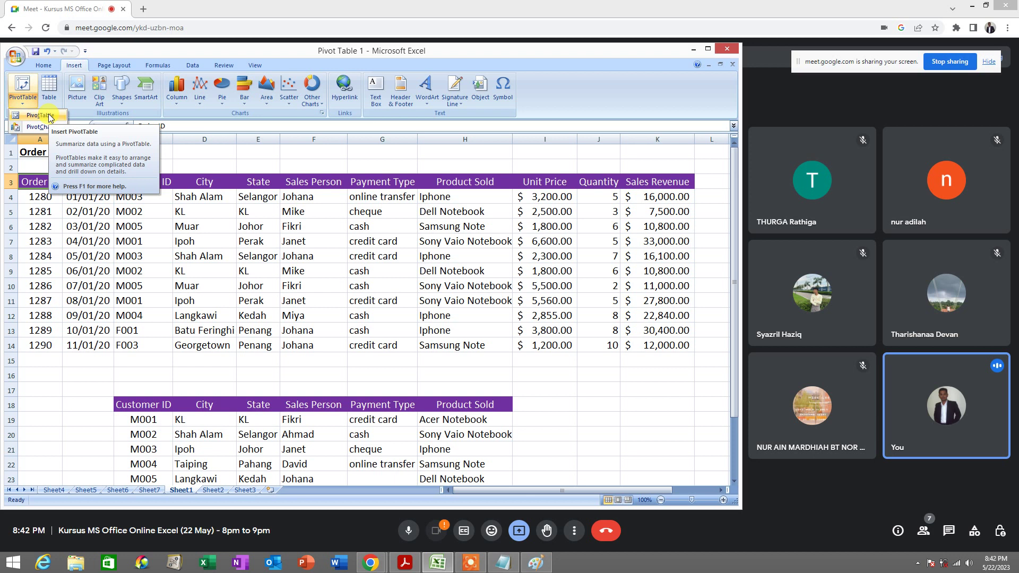
left_click(49, 114)
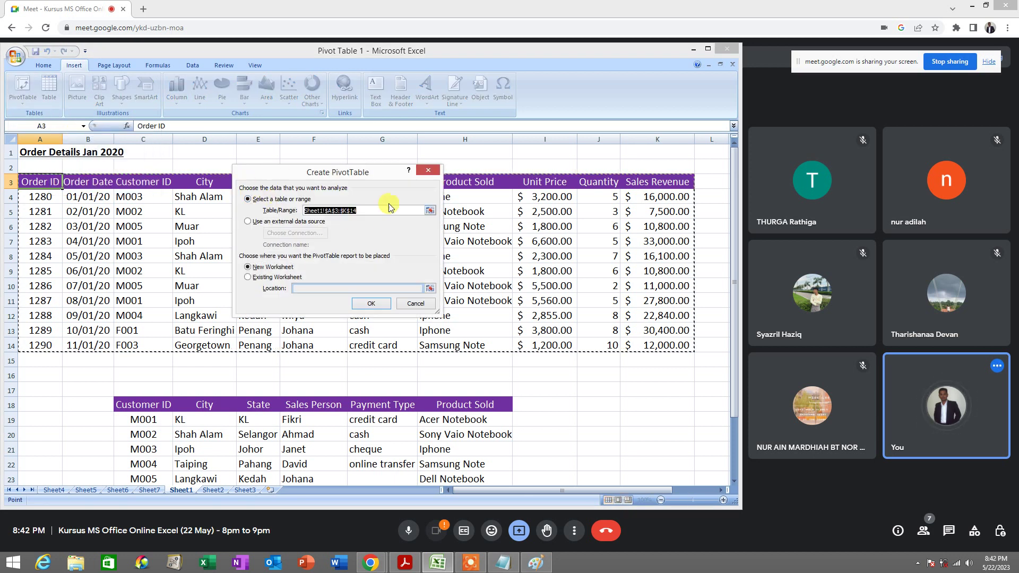
left_click(372, 304)
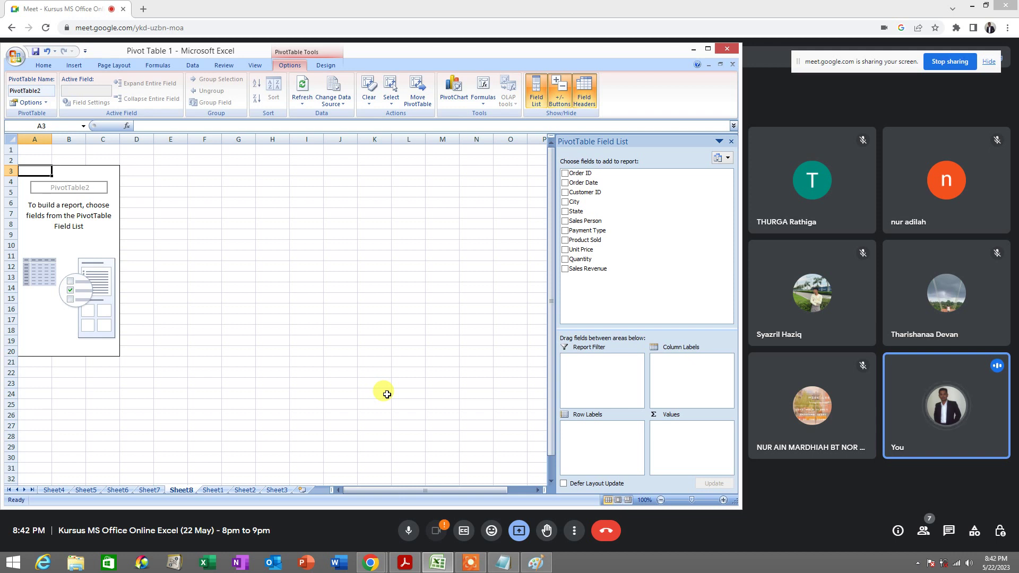
- Paste the field-list screenshot into Paint and draw red arrows: Product Sold to Row Labels, Sales Revenue to Values
left_click(532, 564)
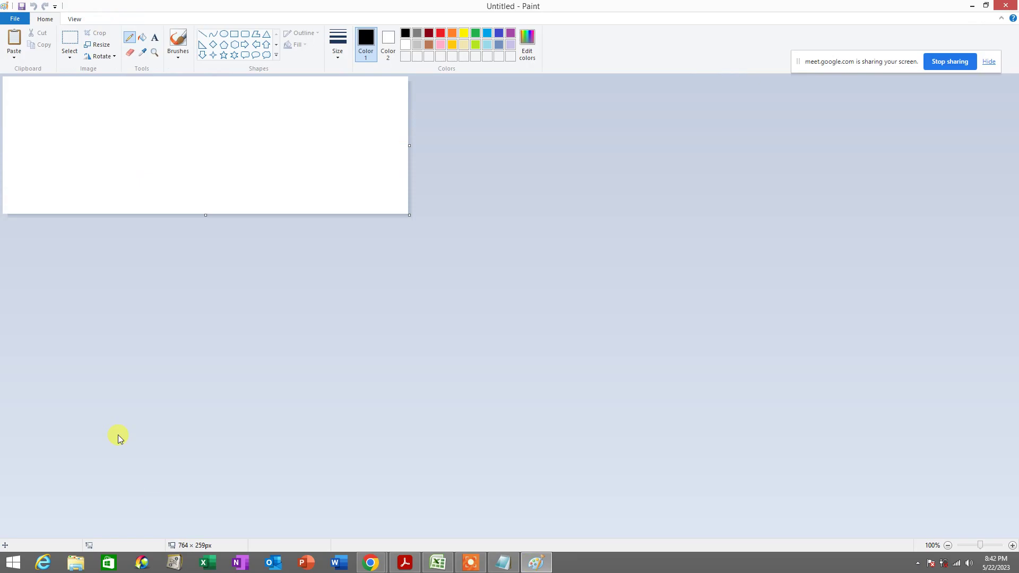
key("ctrl+v")
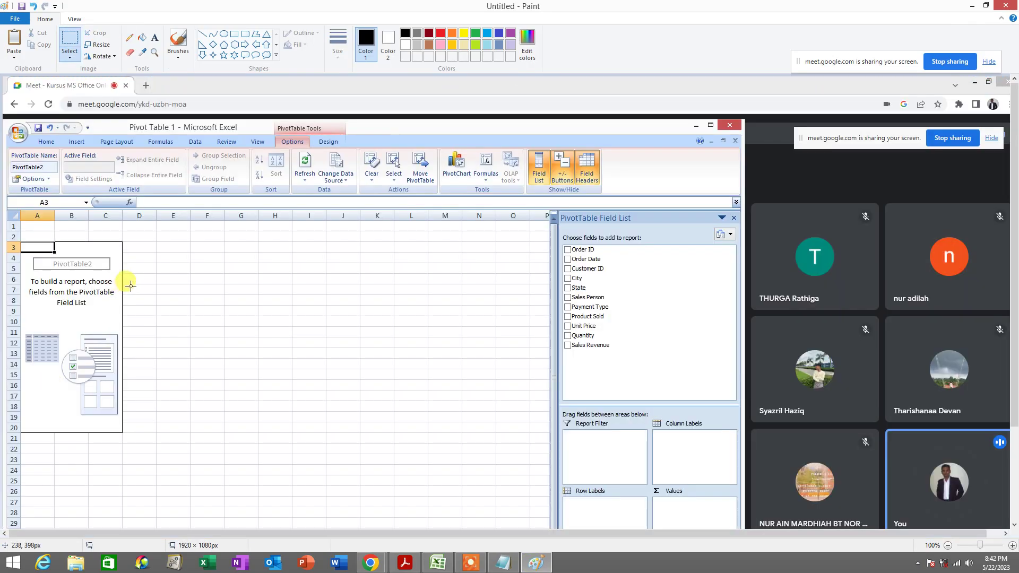
left_click(129, 38)
left_click(442, 39)
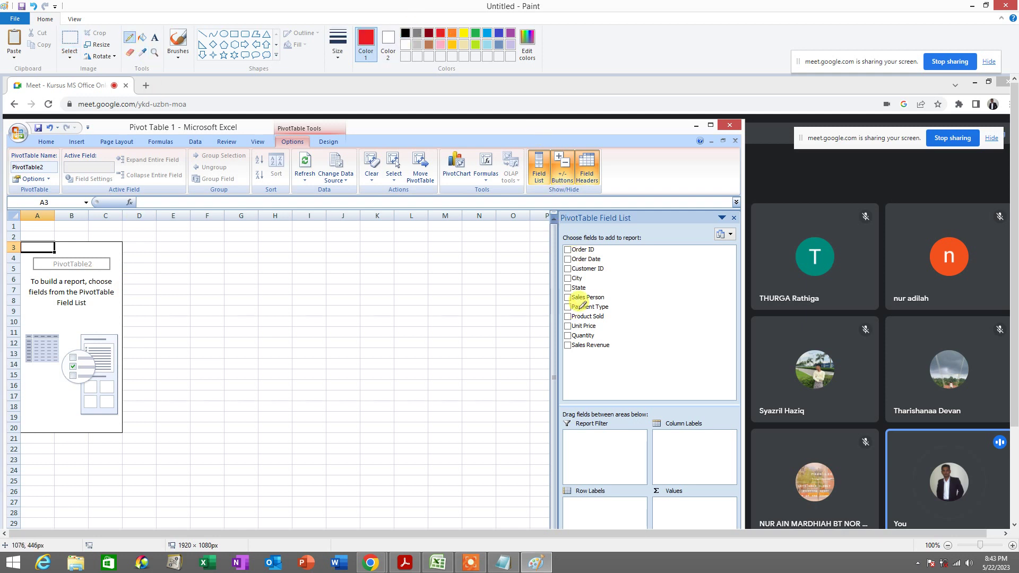
scroll(582, 304, "down", 3)
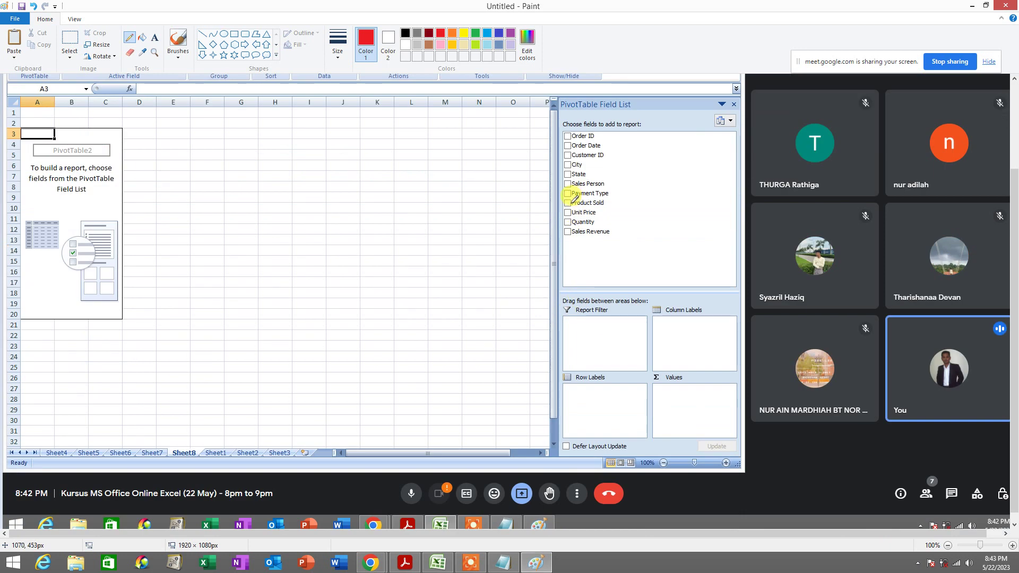
mouse_move(574, 199)
left_mouse_down()
mouse_move(490, 294)
mouse_move(590, 387)
mouse_move(619, 407)
mouse_move(618, 398)
left_mouse_up()
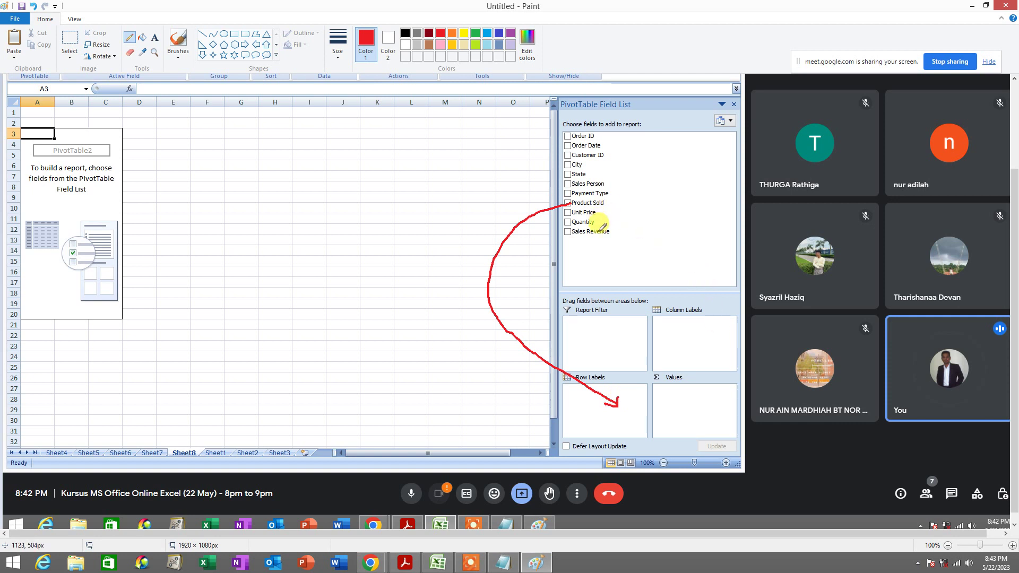
mouse_move(599, 232)
left_mouse_down()
mouse_move(710, 241)
mouse_move(703, 368)
mouse_move(688, 401)
mouse_move(697, 393)
left_mouse_up()
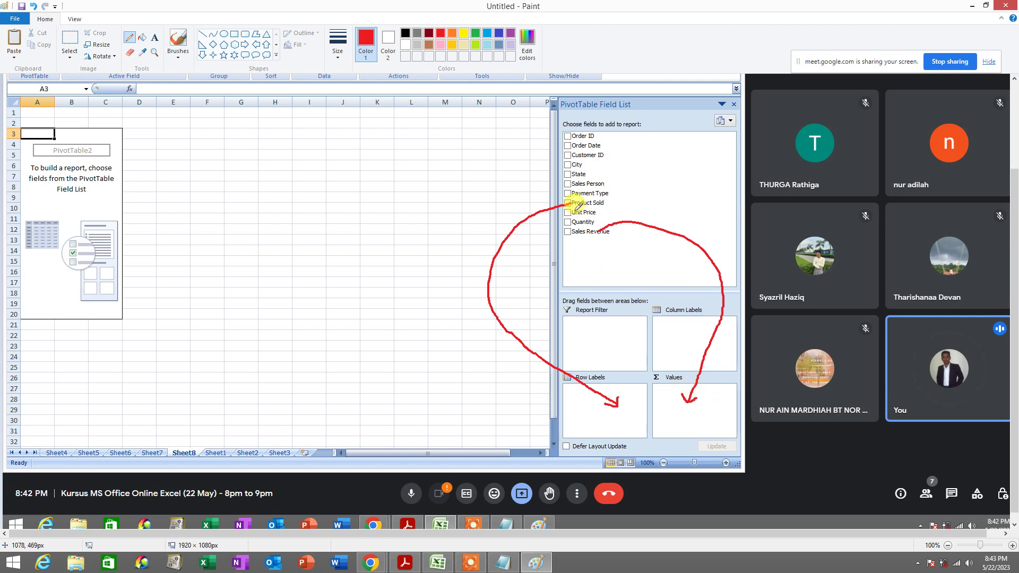
left_click_drag(573, 209, 603, 208)
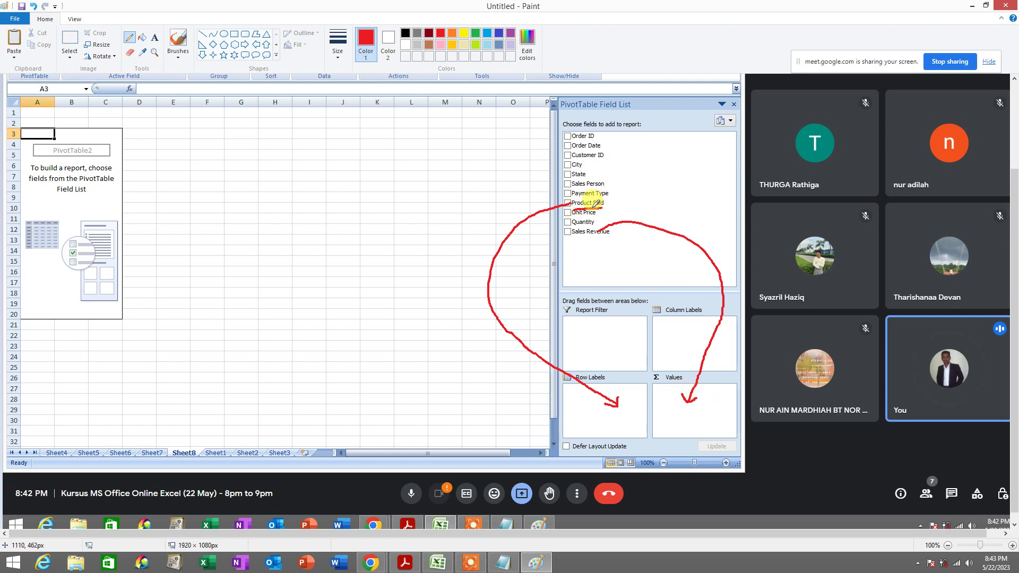
mouse_move(615, 397)
left_mouse_down()
mouse_move(623, 408)
mouse_move(605, 408)
left_mouse_up()
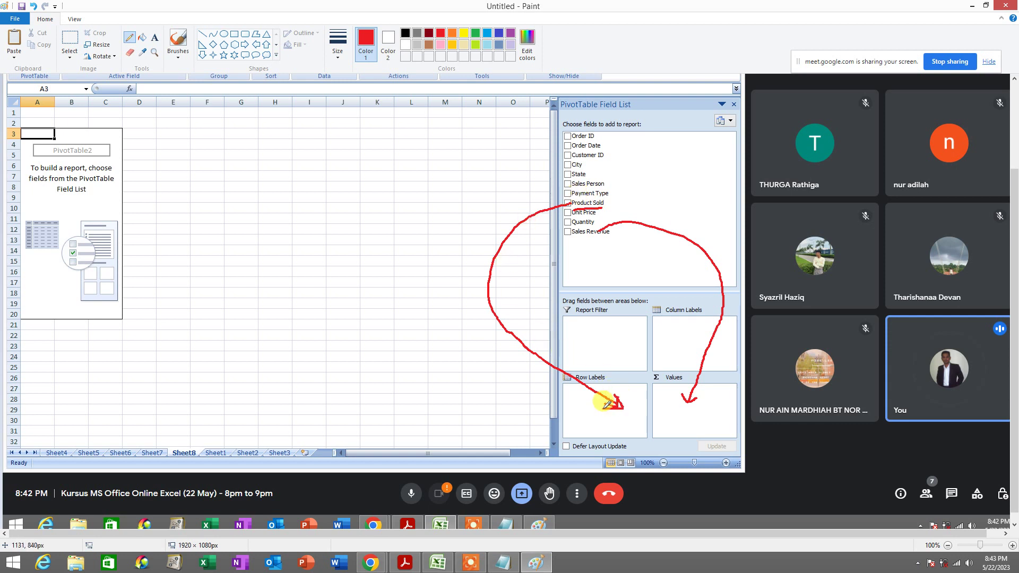
mouse_move(576, 237)
left_mouse_down()
mouse_move(684, 228)
mouse_move(697, 348)
mouse_move(688, 390)
mouse_move(699, 393)
left_mouse_up()
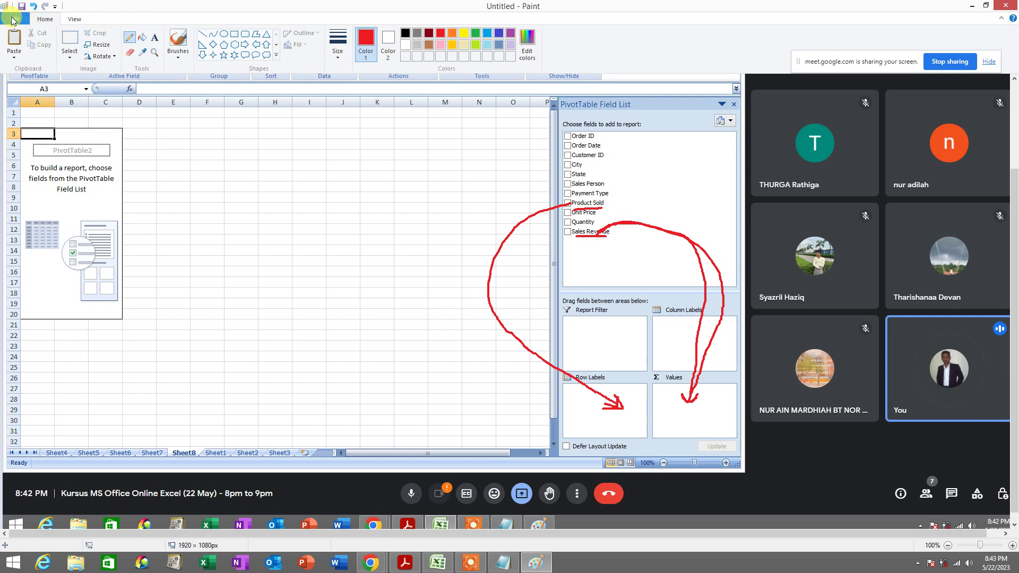
- Exit Paint without saving the sketch and minimize it
left_click(13, 21)
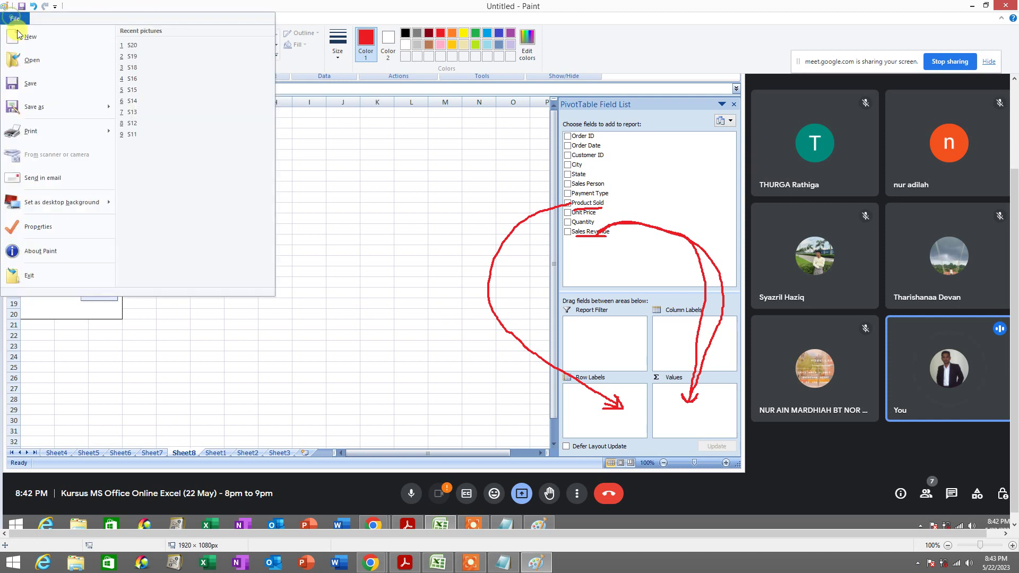
left_click(32, 273)
left_click(531, 281)
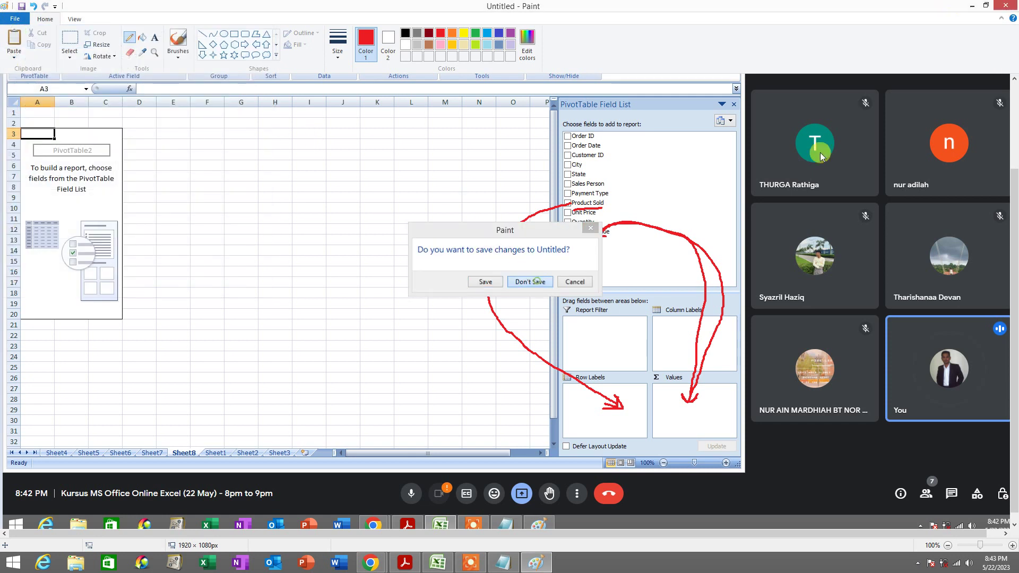
left_click(973, 8)
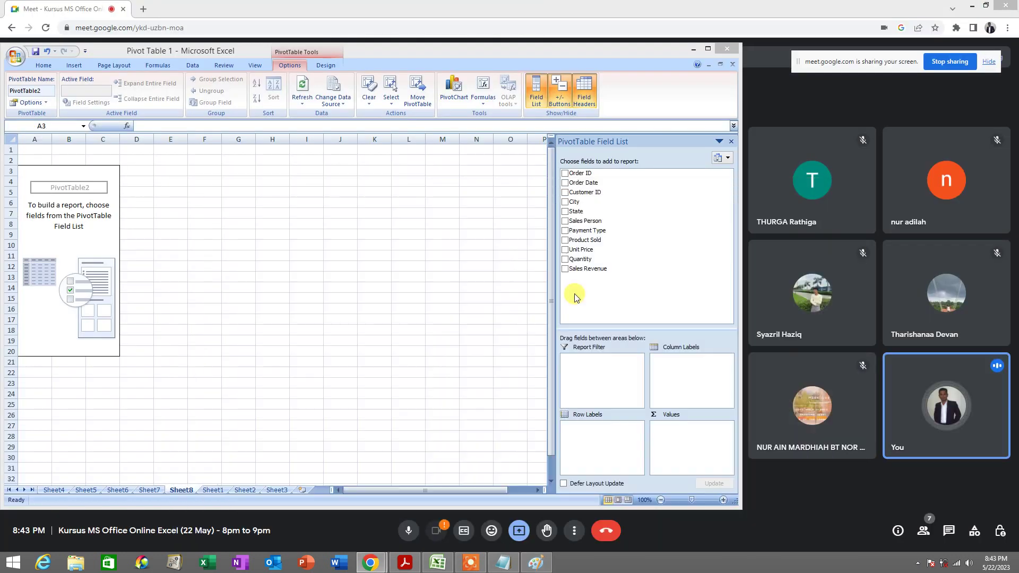
- Put Product Sold in rows and Sales Revenue in values, giving a 198240 grand total
left_click(579, 240)
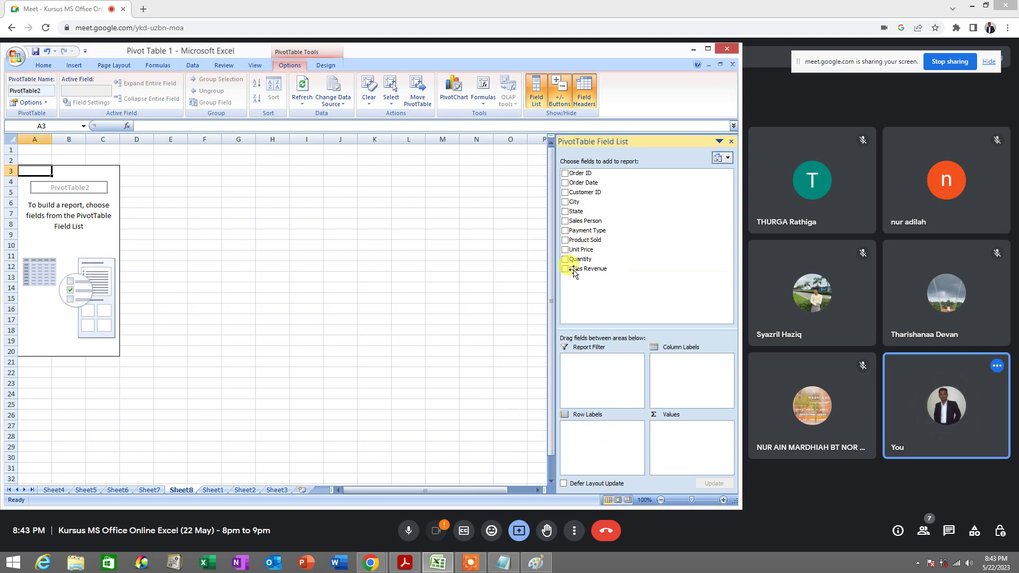
left_click_drag(571, 240, 586, 437)
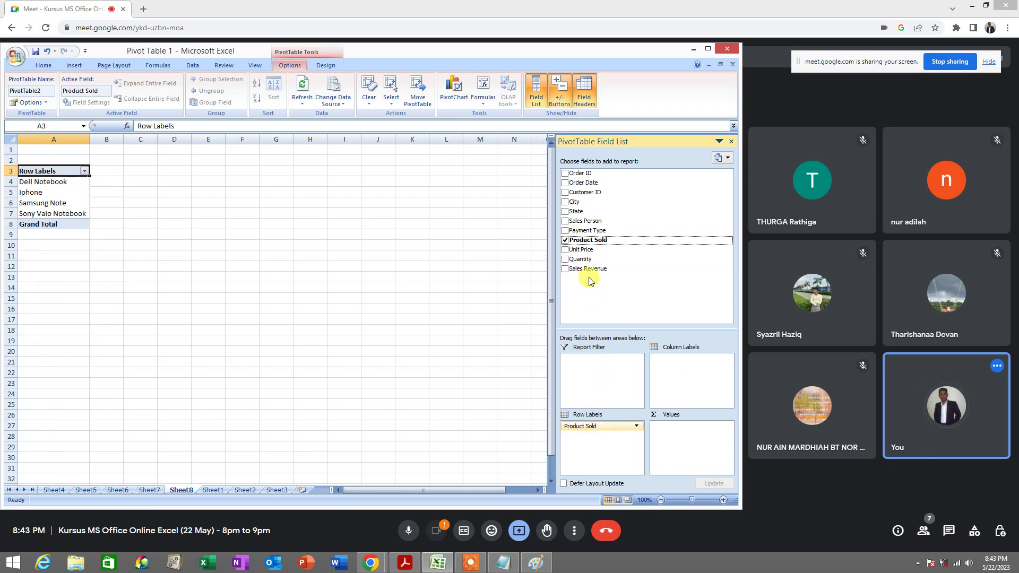
left_click_drag(590, 269, 695, 432)
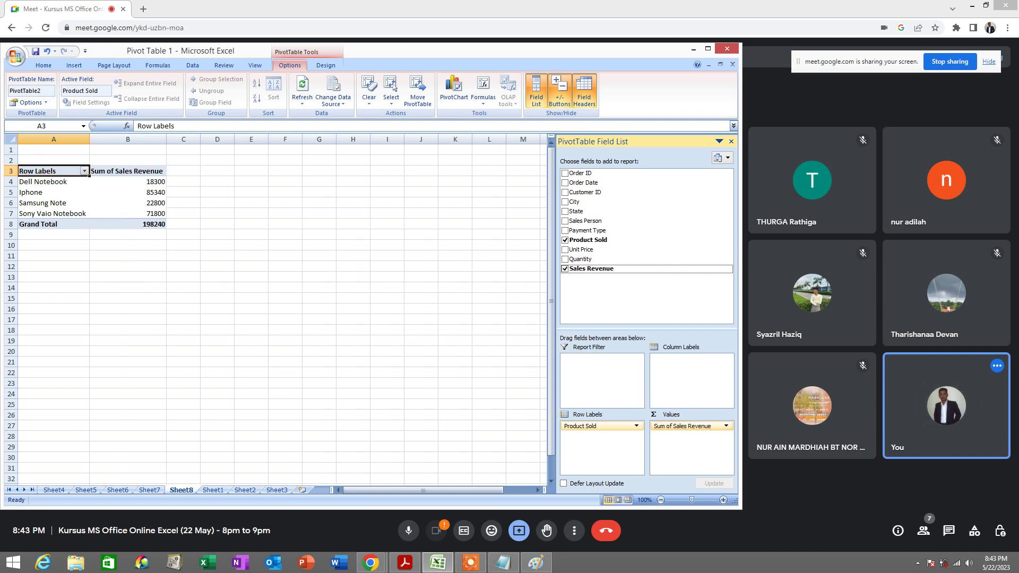
left_click(10, 140)
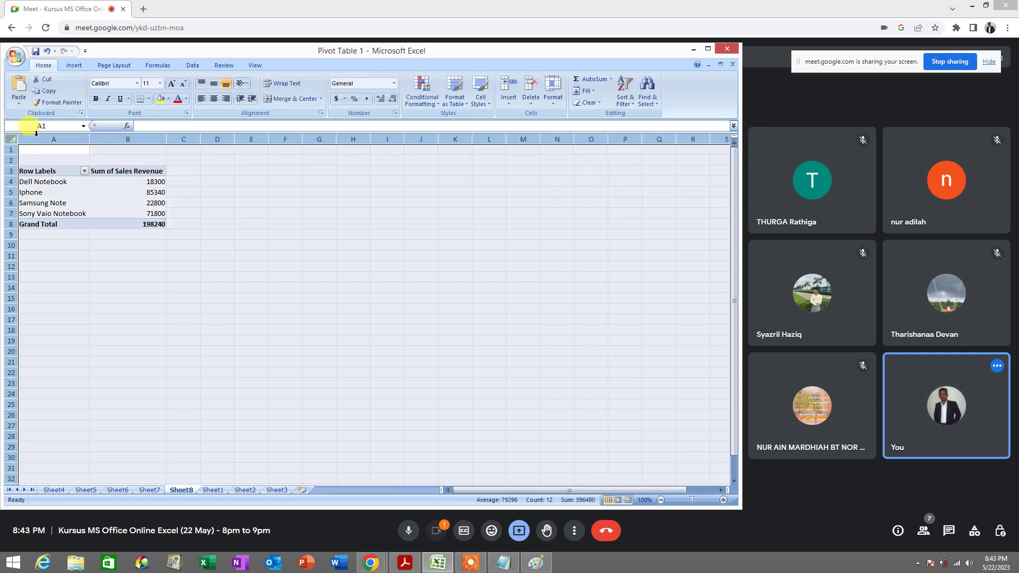
- Set the whole sheet's font size to 16 and widen column B
left_click(159, 83)
left_click(148, 149)
left_click(319, 256)
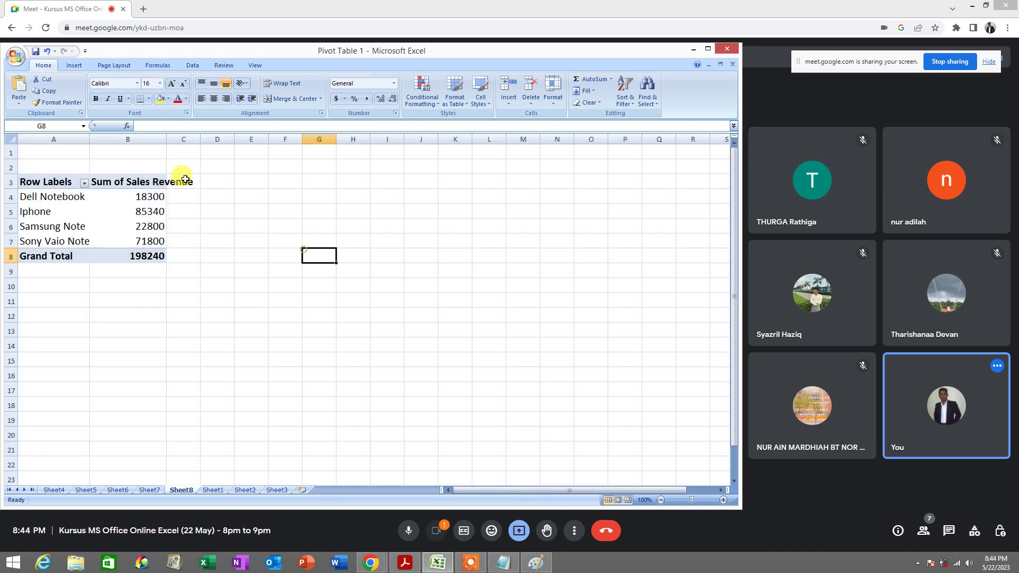
left_click_drag(169, 141, 198, 139)
- Apply Accounting number format to the revenue cells B4:B8
left_click(141, 197)
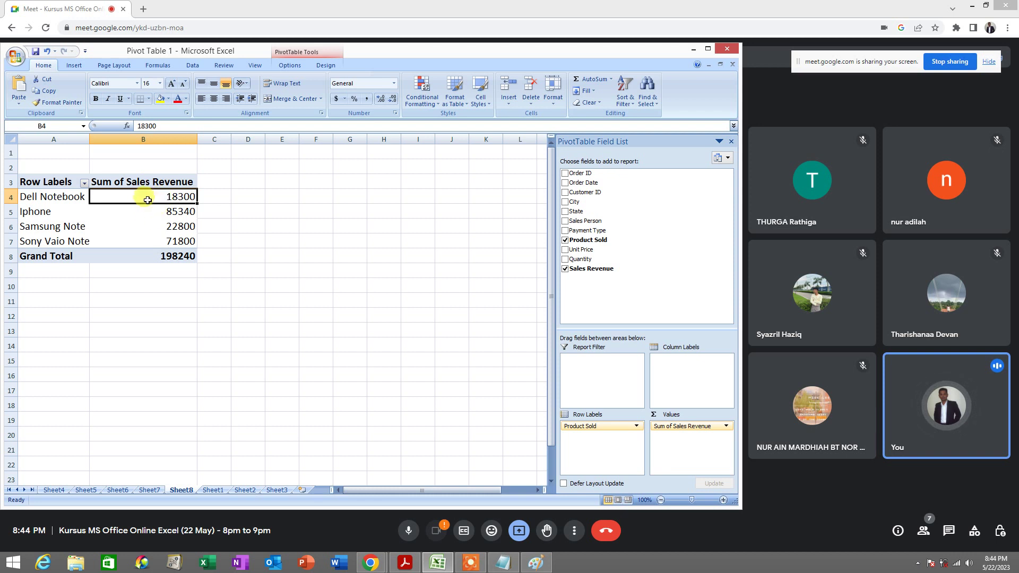
left_click_drag(152, 197, 153, 256)
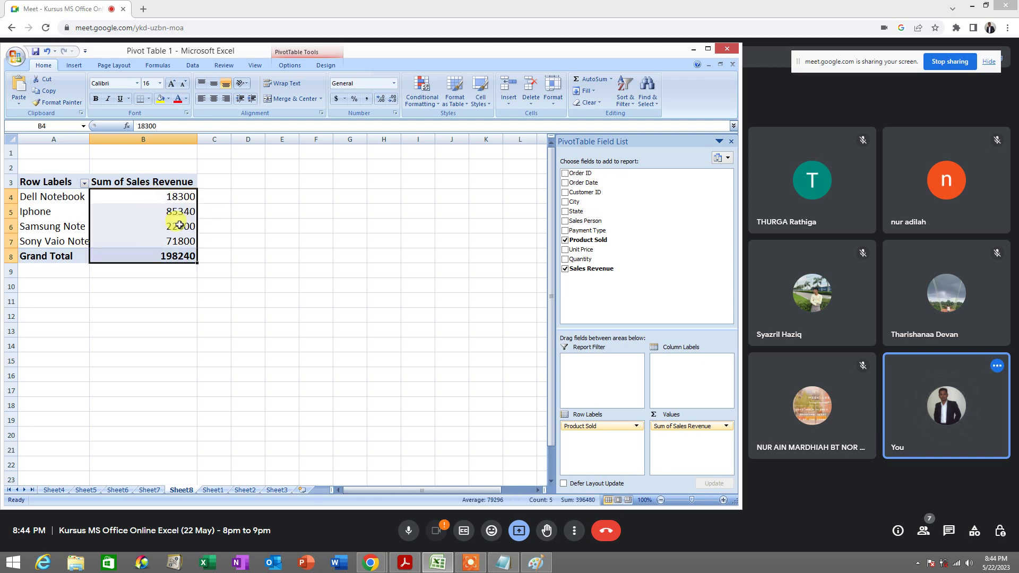
left_click(337, 100)
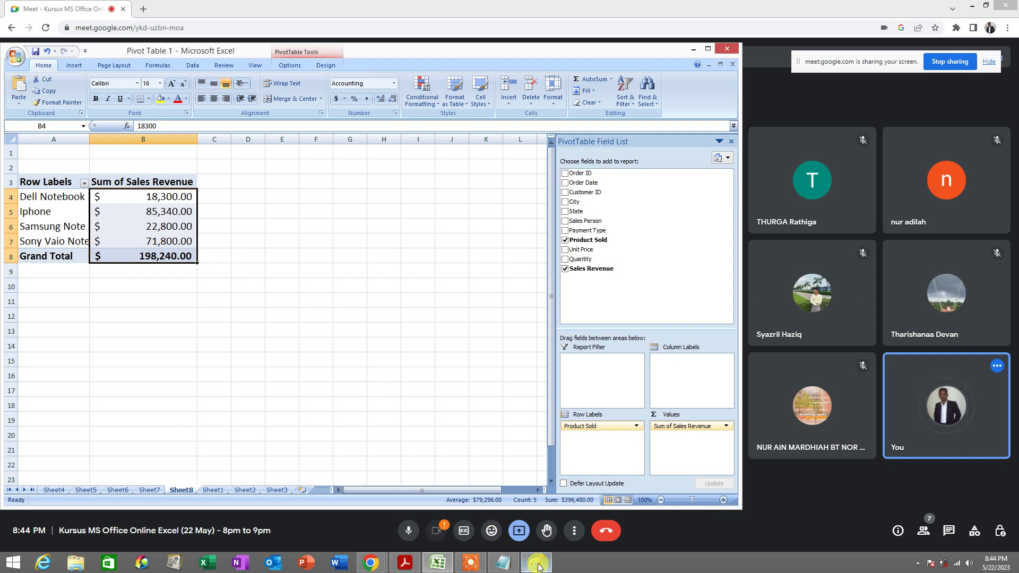
left_click(521, 541)
- Paste the screenshot and mark in red Product Sold, Sales Revenue into Values, and the revenue figures
key("ctrl+v")
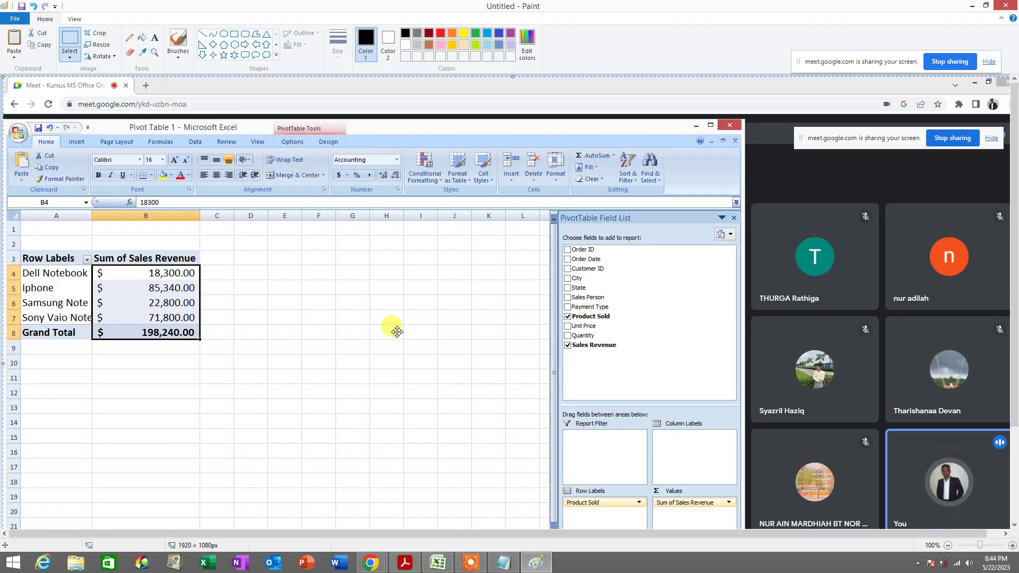
left_click(129, 38)
scroll(403, 164, "down", 3)
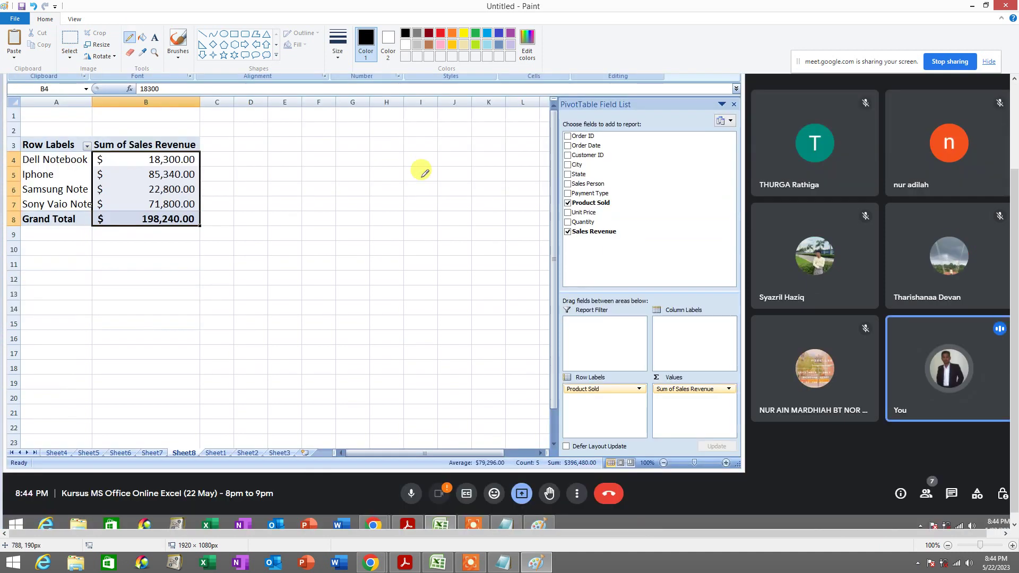
left_click(440, 33)
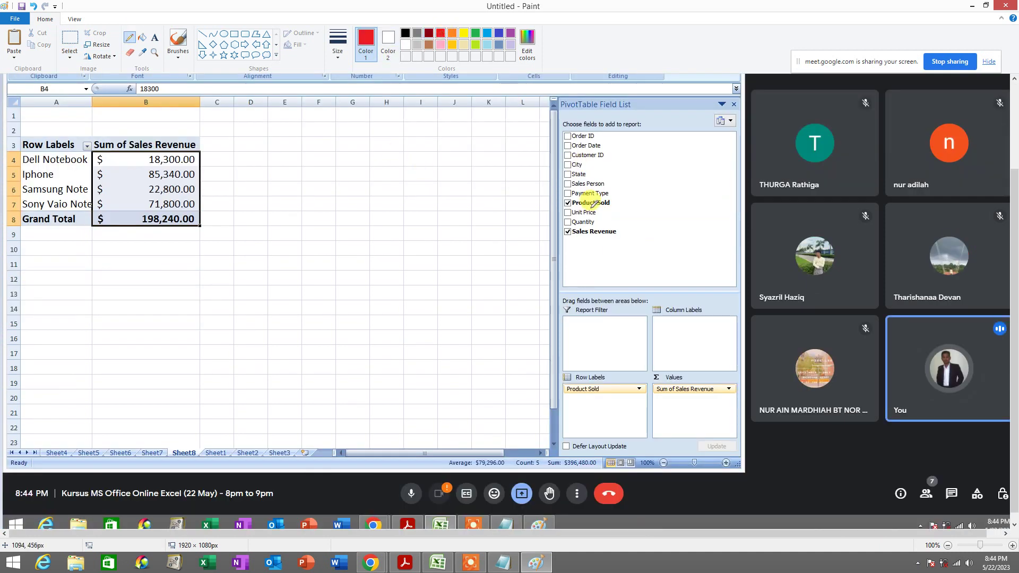
mouse_move(571, 208)
left_mouse_down()
mouse_move(610, 208)
mouse_move(512, 348)
mouse_move(592, 409)
left_mouse_up()
mouse_move(561, 238)
left_mouse_down()
mouse_move(624, 232)
mouse_move(737, 326)
left_mouse_up()
mouse_move(725, 367)
left_mouse_down()
mouse_move(699, 396)
mouse_move(711, 408)
left_mouse_up()
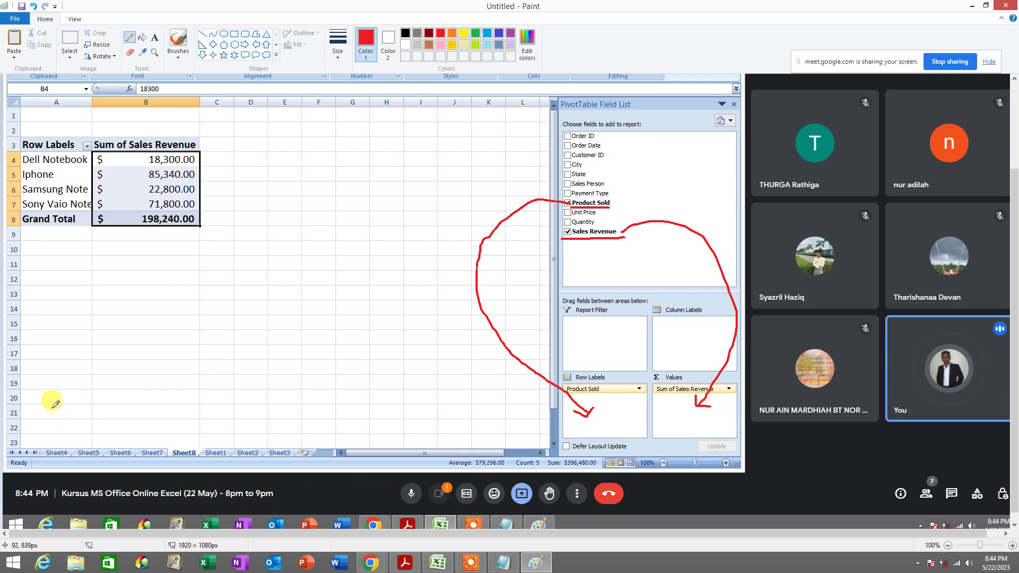
mouse_move(219, 172)
left_mouse_down()
mouse_move(195, 134)
mouse_move(88, 175)
mouse_move(145, 232)
mouse_move(231, 158)
mouse_move(127, 136)
mouse_move(131, 219)
mouse_move(225, 141)
mouse_move(86, 152)
mouse_move(147, 205)
left_mouse_up()
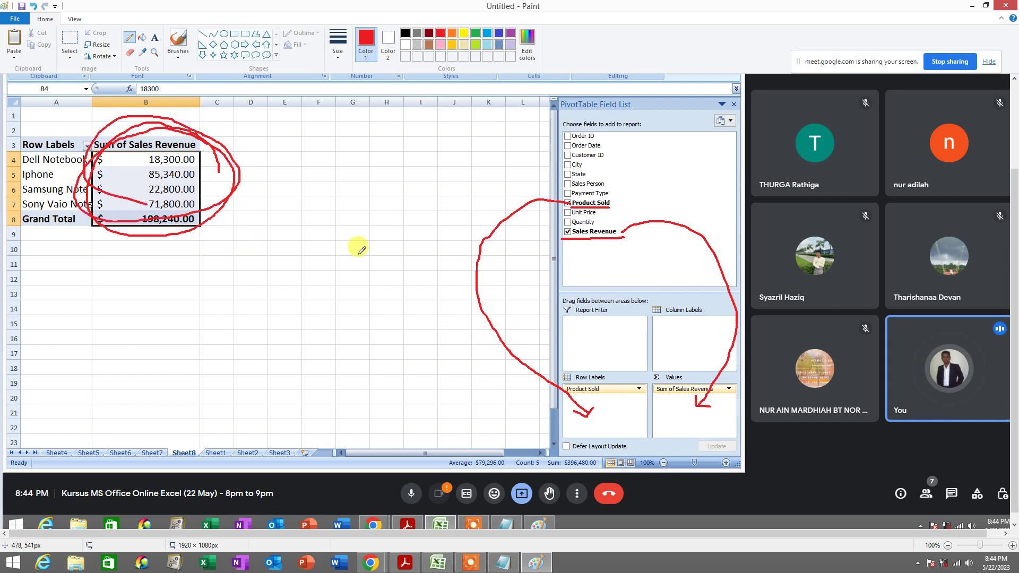
- Start a new blank image, discarding the annotated screenshot unsaved
left_click(14, 20)
left_click(15, 21)
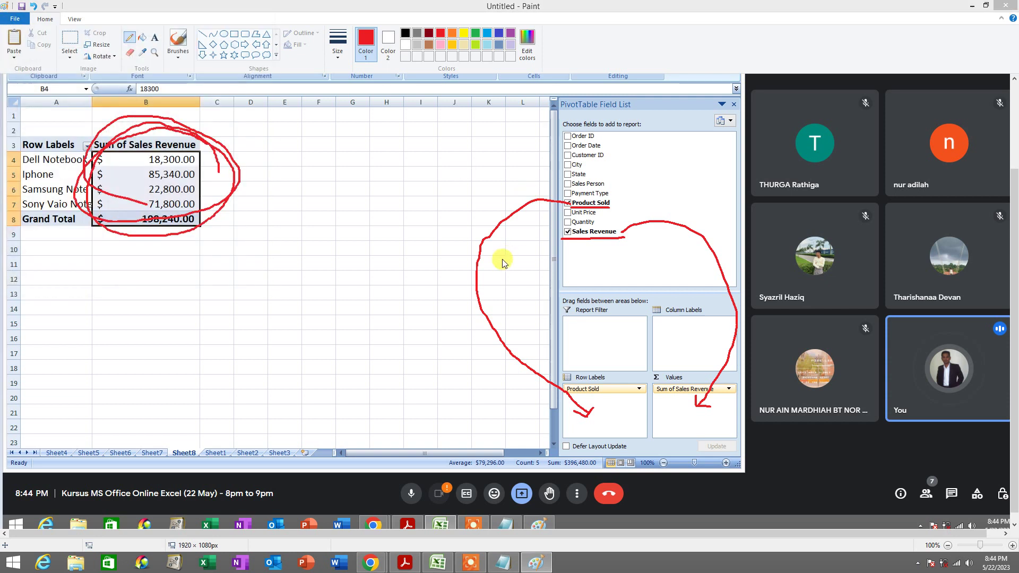
key("ctrl+n")
left_click(527, 281)
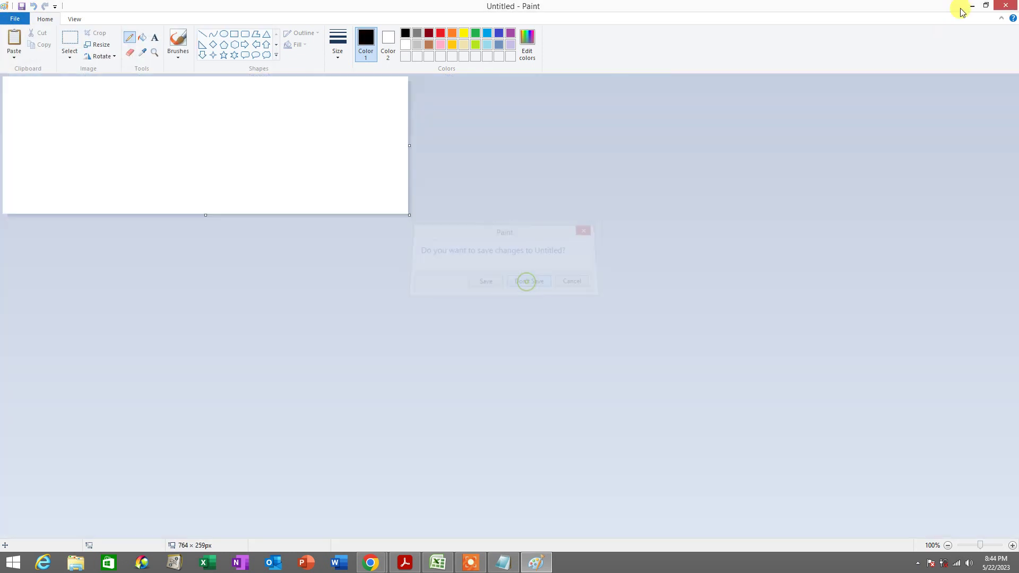
- Widen column A to 22.29 so Sony Vaio Notebook shows in full
left_click(972, 6)
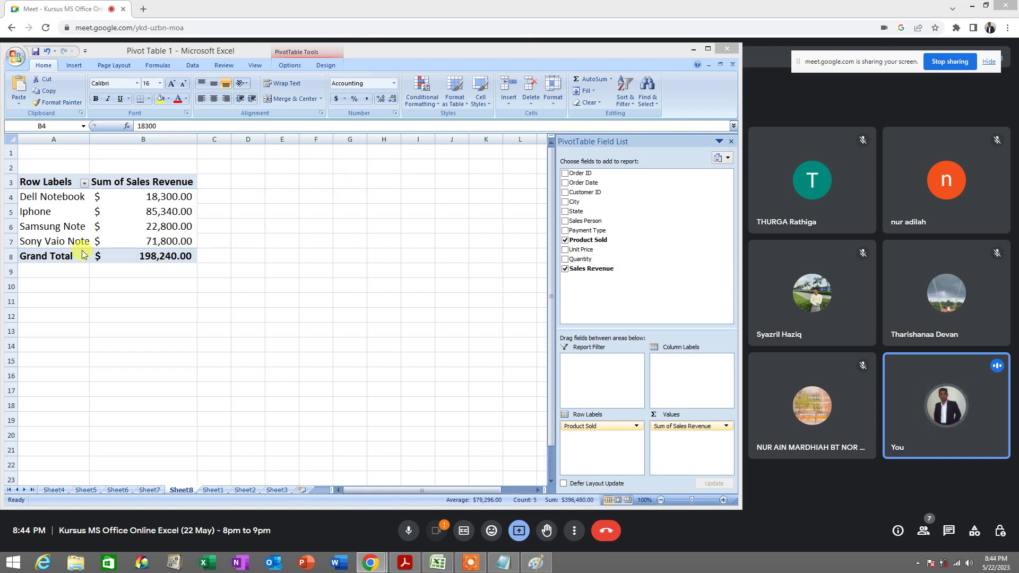
left_click_drag(87, 138, 119, 136)
left_click(66, 243)
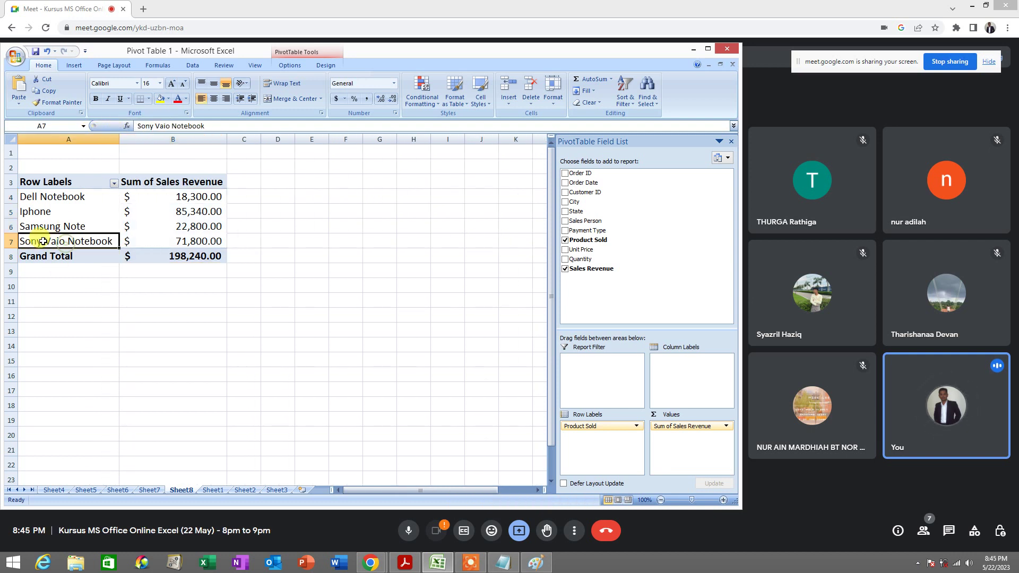
left_click(164, 243)
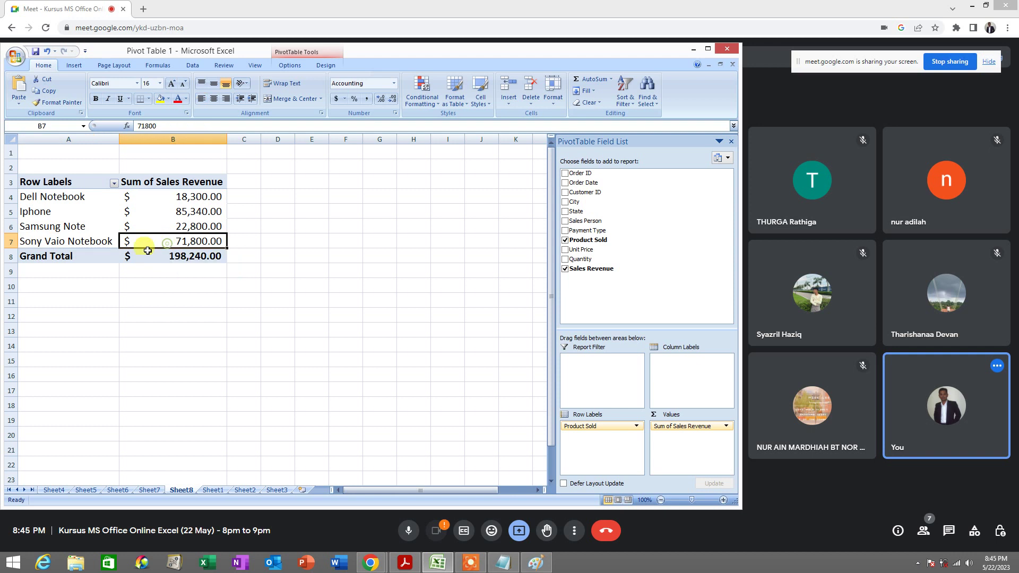
left_click(94, 242)
left_click(161, 240)
left_click(104, 243)
left_click(161, 241)
left_click(88, 243)
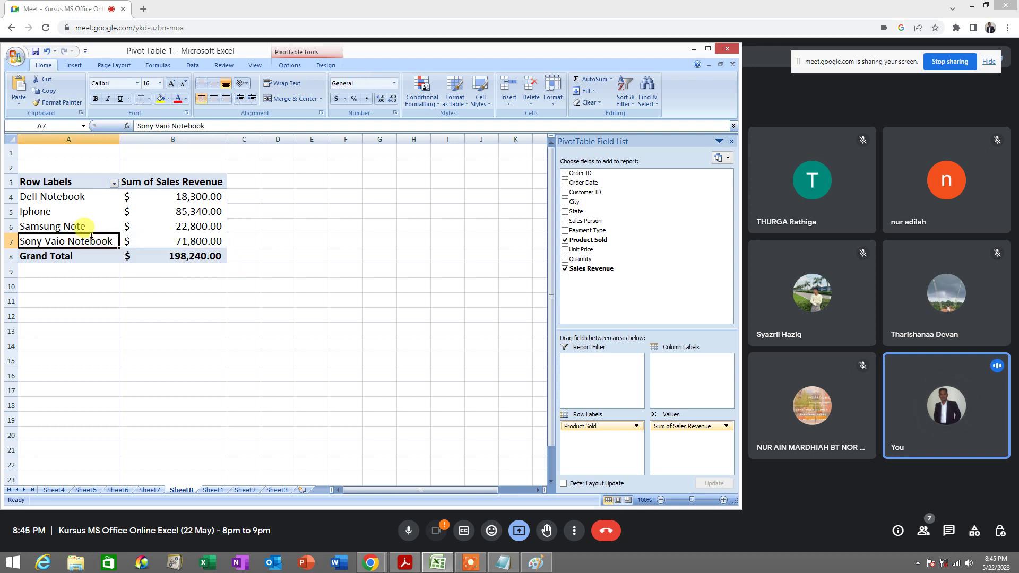
- Check the Iphone row and select the product revenues B4:B7
left_click(88, 213)
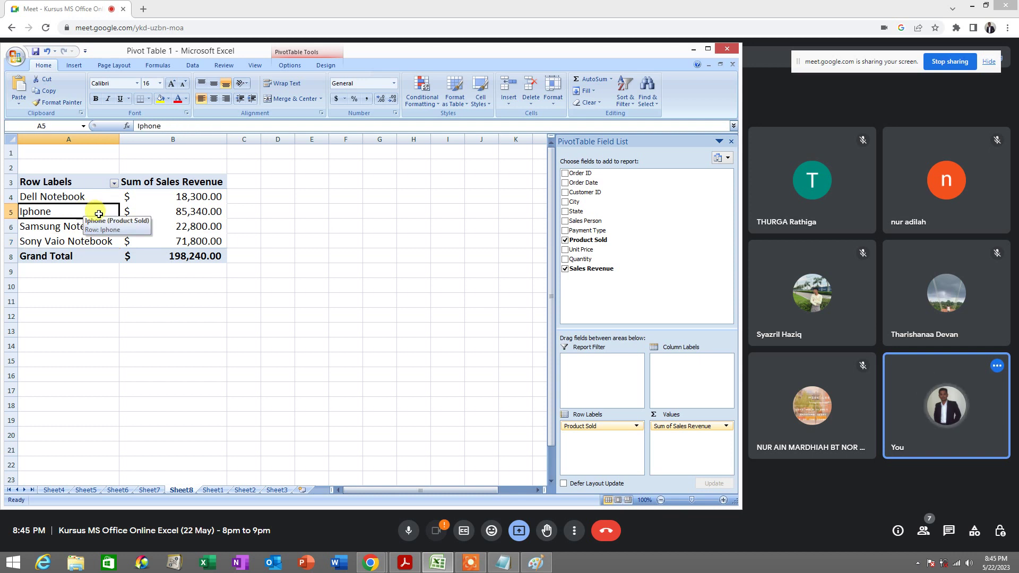
left_click(148, 211)
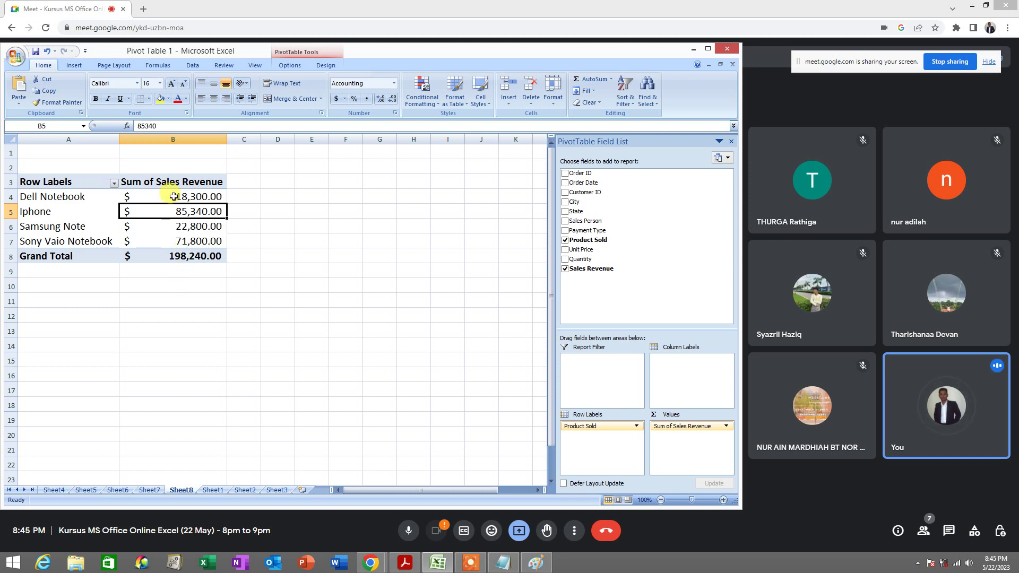
left_click_drag(173, 196, 198, 242)
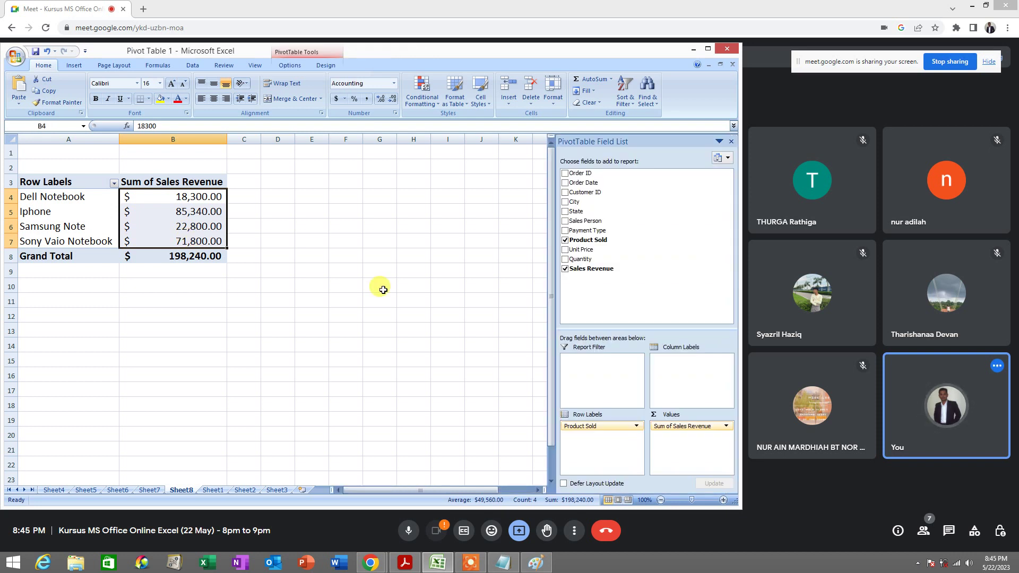
left_click(281, 240)
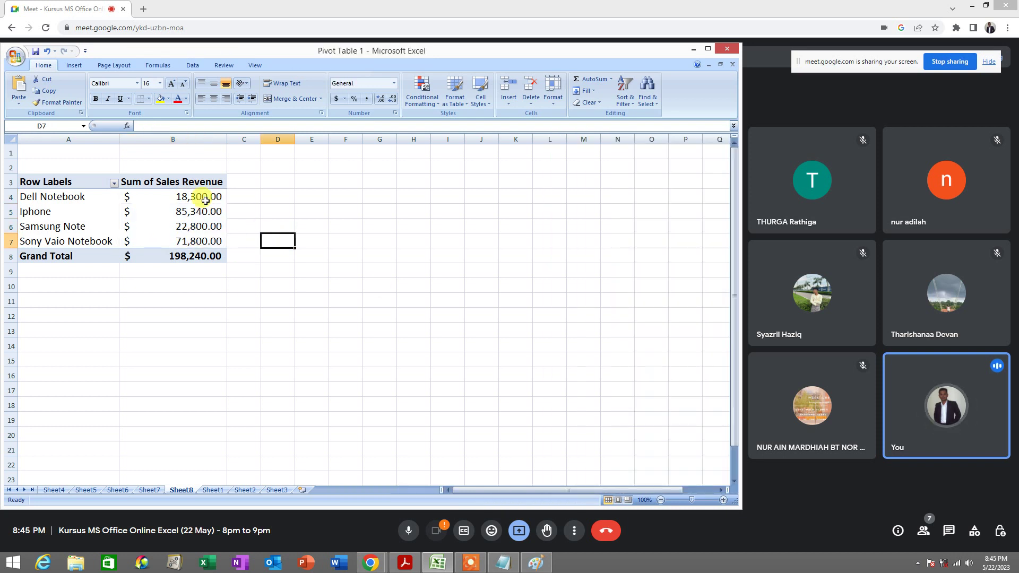
left_click_drag(208, 197, 203, 241)
left_click_drag(208, 198, 206, 241)
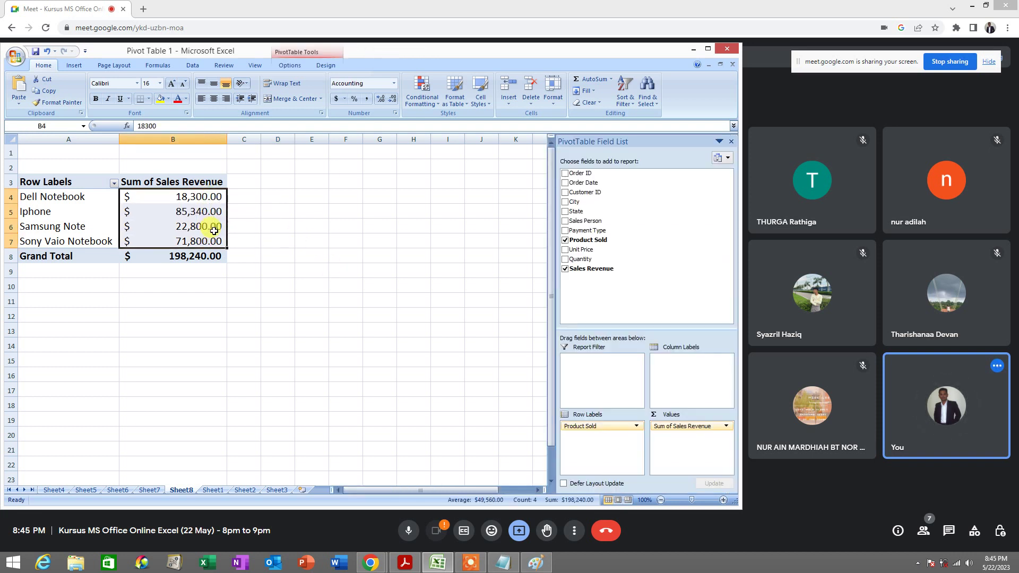
left_click(627, 106)
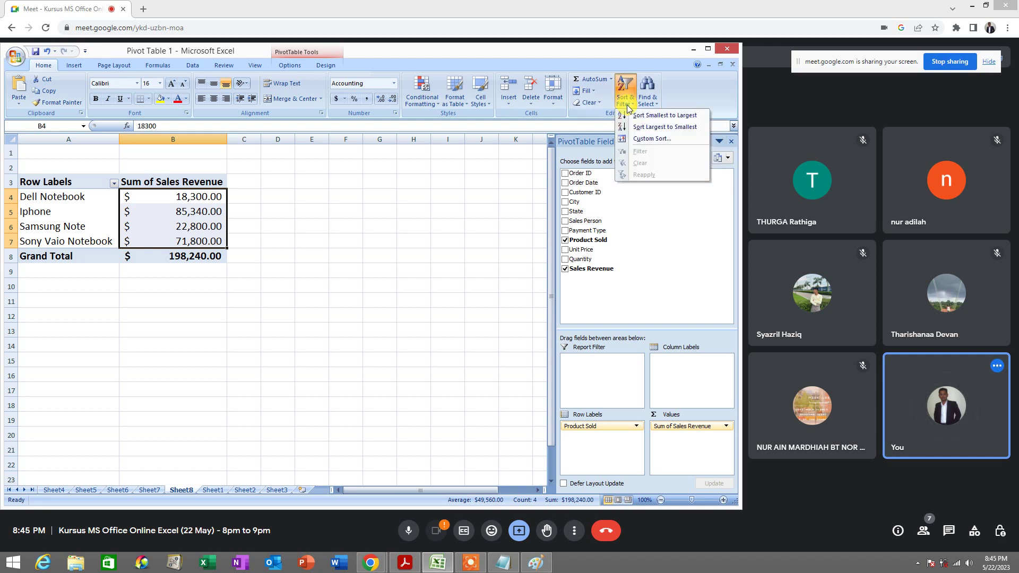
left_click(673, 117)
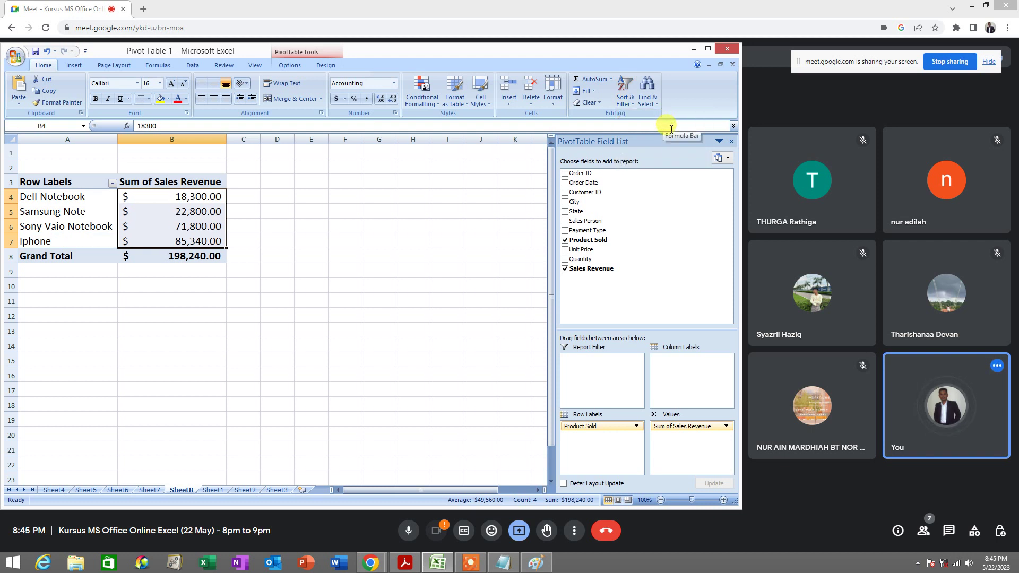
left_click(89, 200)
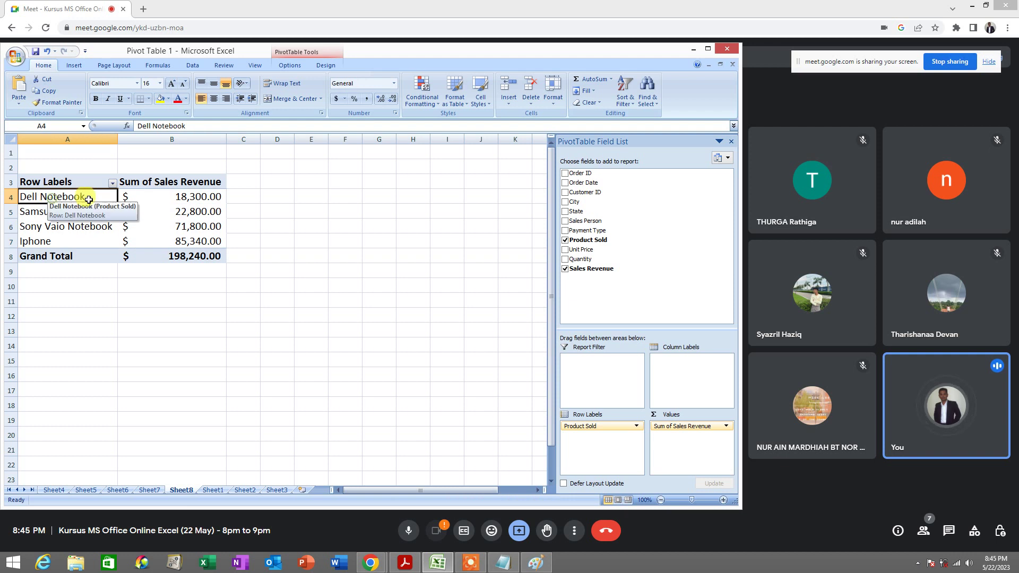
left_click(169, 200)
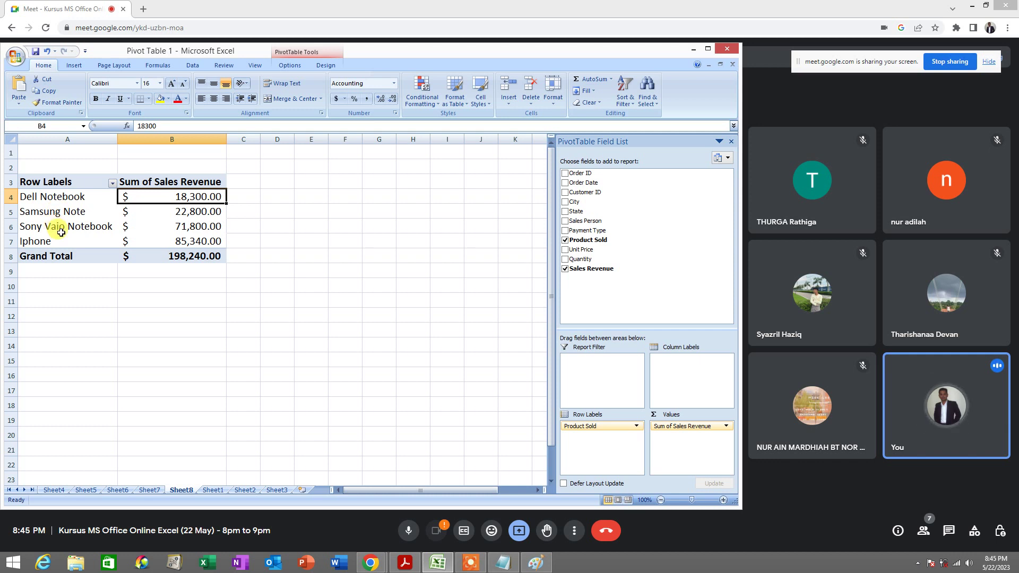
left_click_drag(62, 245, 205, 243)
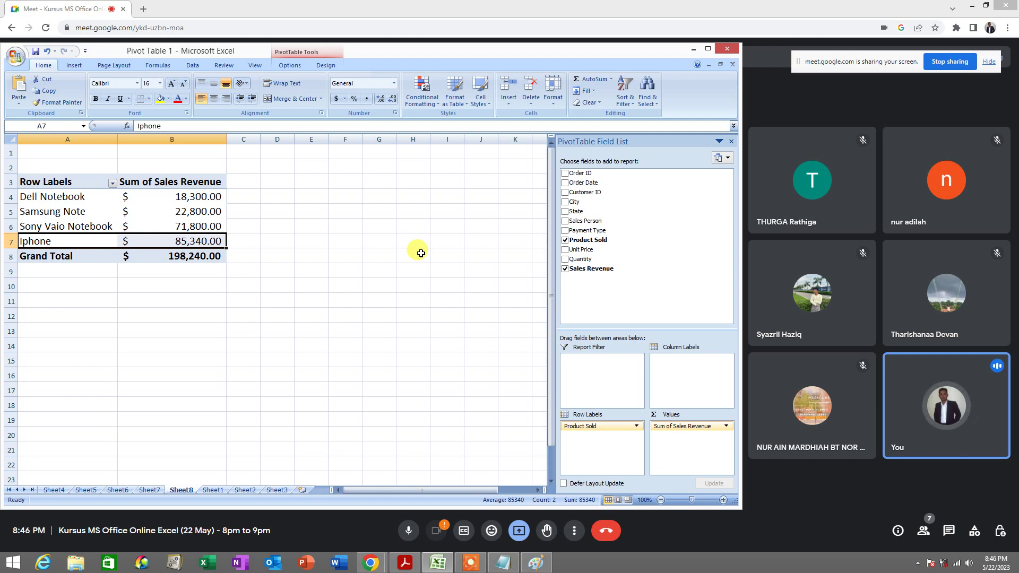
left_click(36, 231)
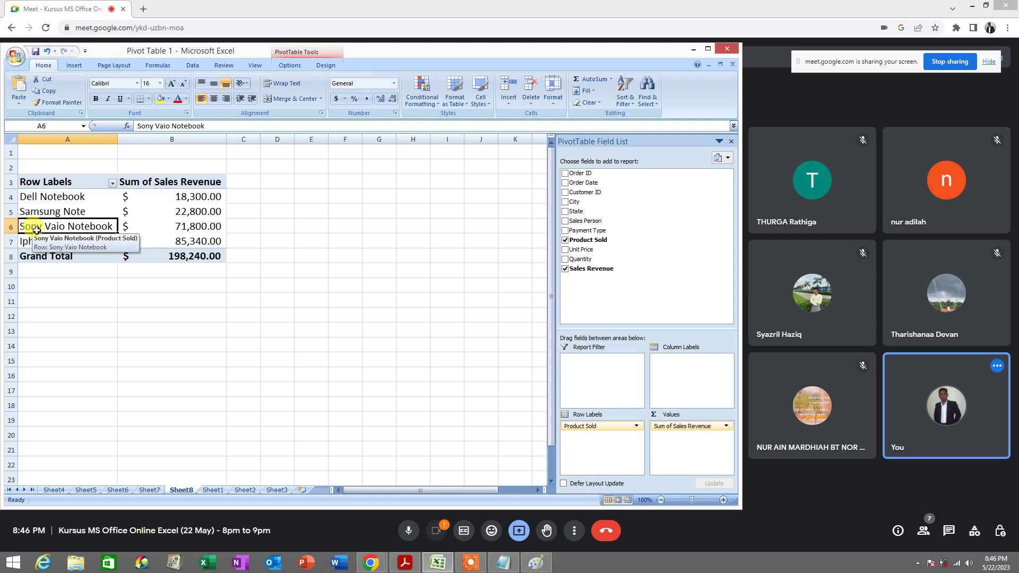
left_click(320, 257)
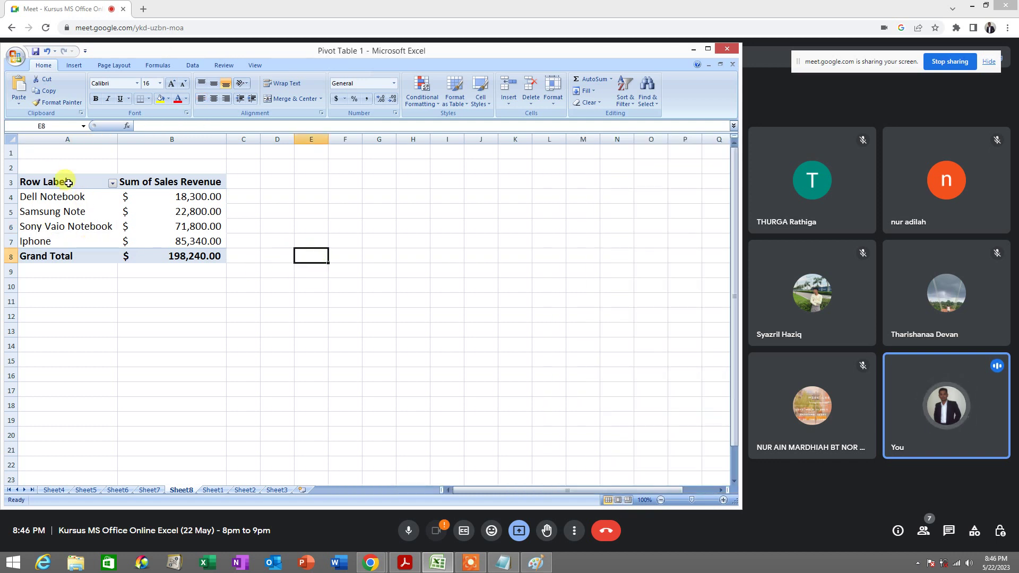
- Insert a Clustered Bar in 3-D PivotChart from the pivot range A3:B7
left_click_drag(72, 182, 218, 241)
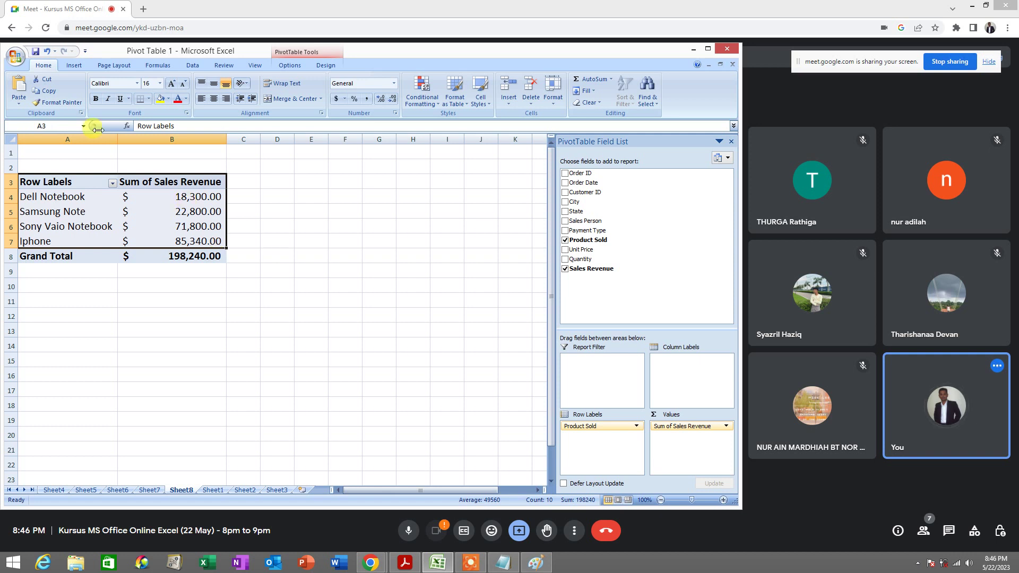
left_click(74, 66)
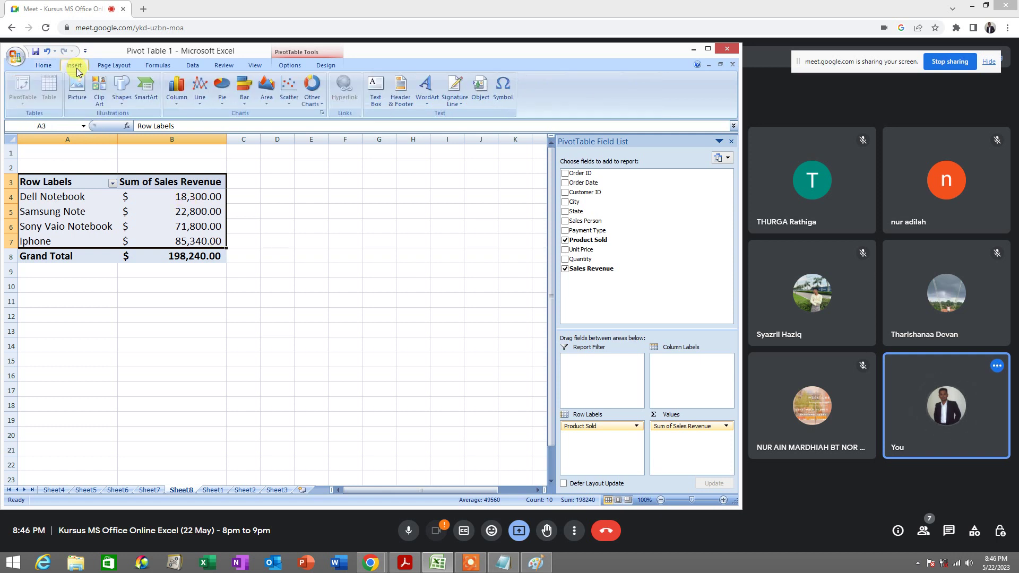
left_click(247, 106)
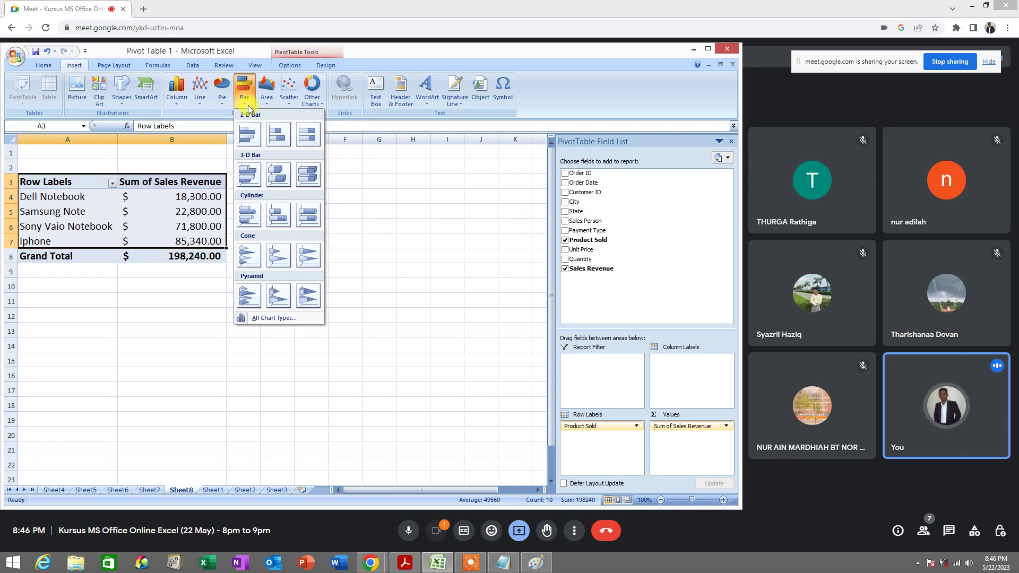
left_click(254, 184)
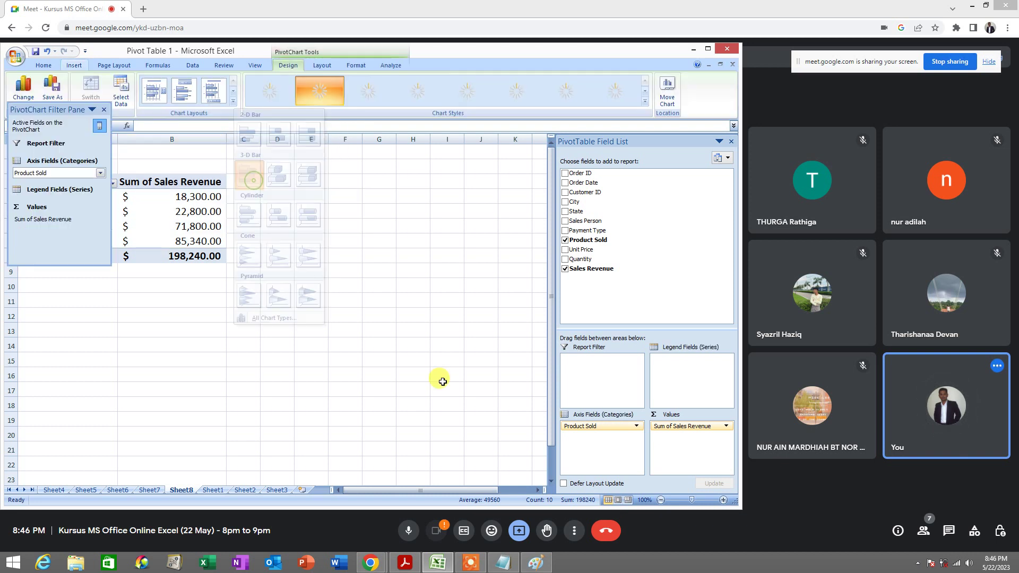
scroll(429, 380, "down", 2)
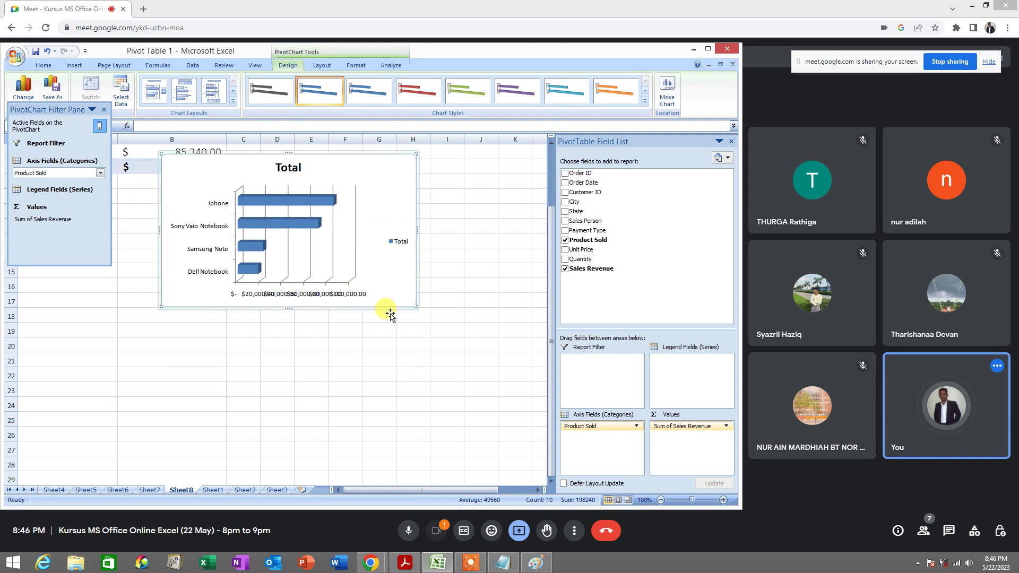
scroll(391, 314, "up", 1)
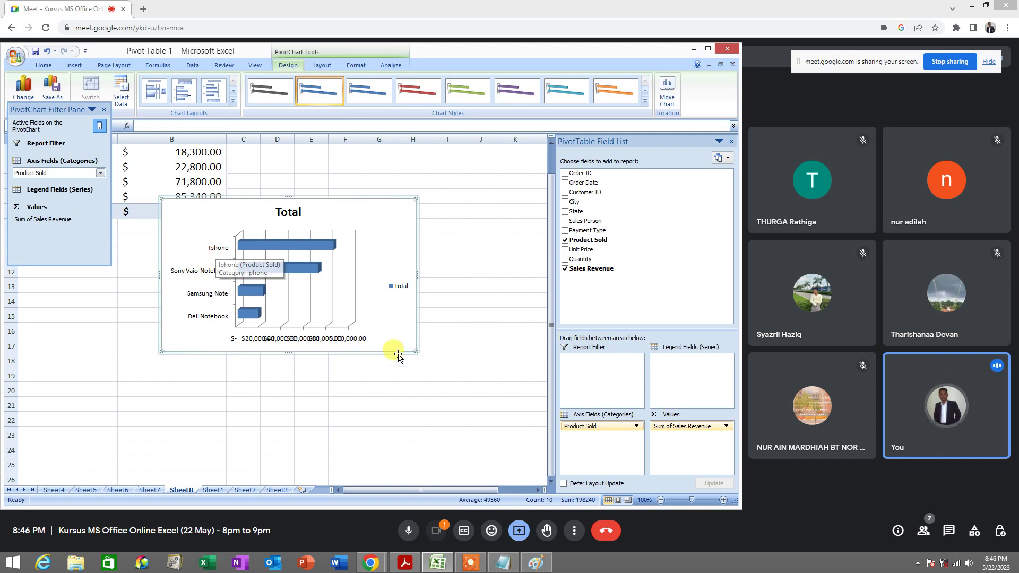
- Enlarge the chart with its resize handles and close the PivotChart Filter Pane
left_click_drag(416, 352, 516, 423)
left_click_drag(129, 446, 93, 472)
left_click(151, 271)
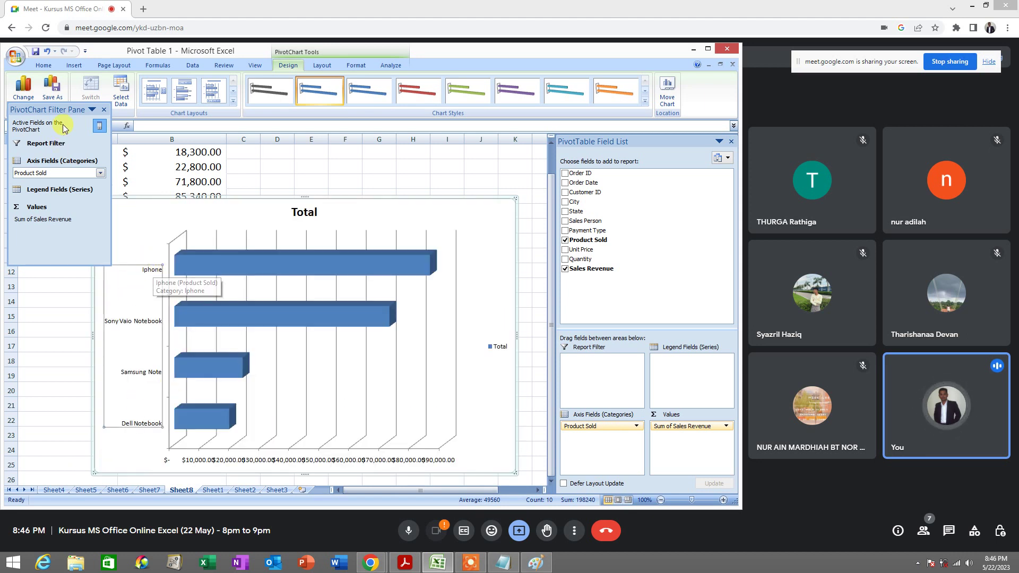
left_click_drag(53, 109, 36, 244)
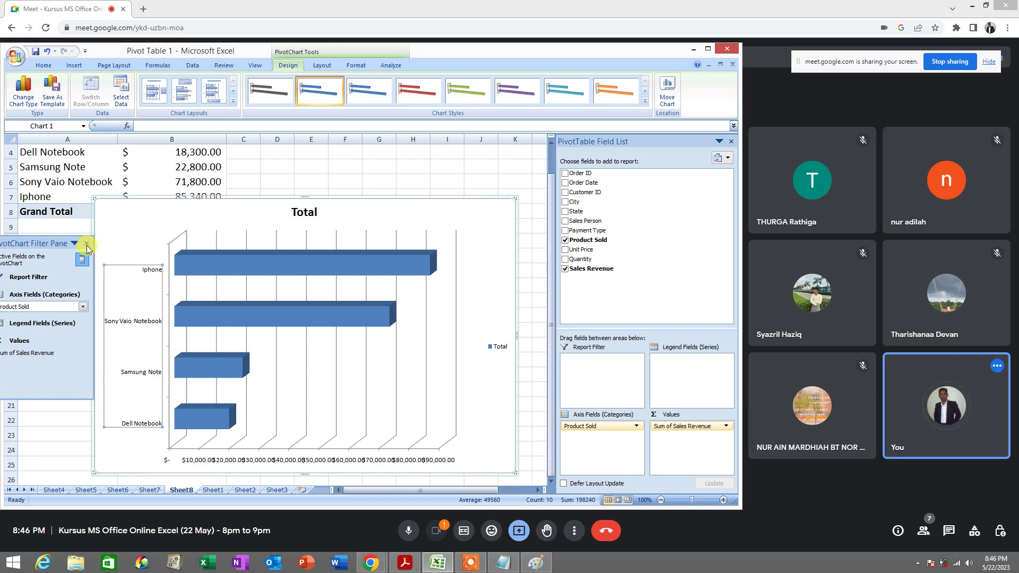
left_click(87, 244)
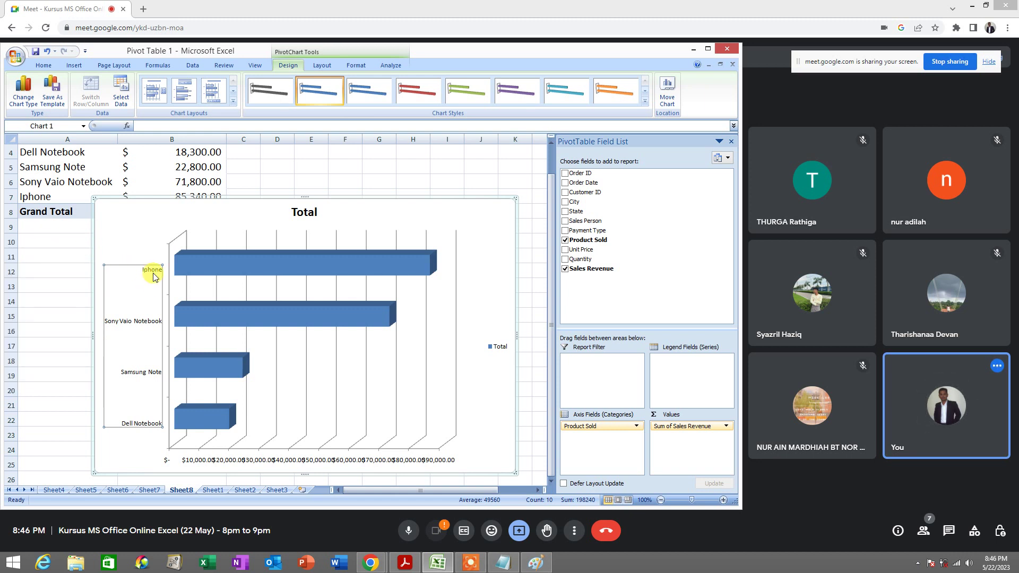
- Set the chart's product category labels to font size 14
left_click(45, 67)
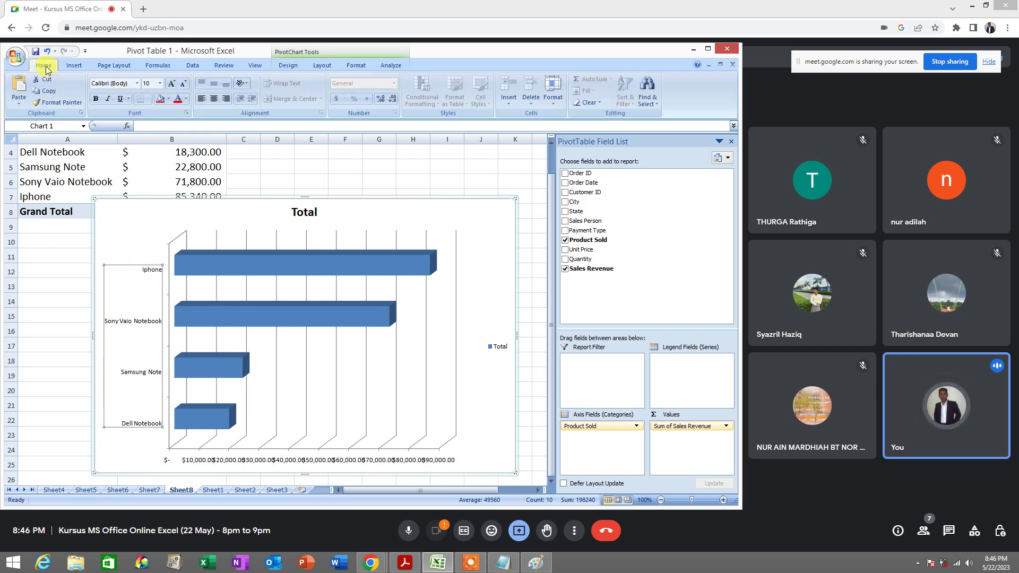
left_click(160, 84)
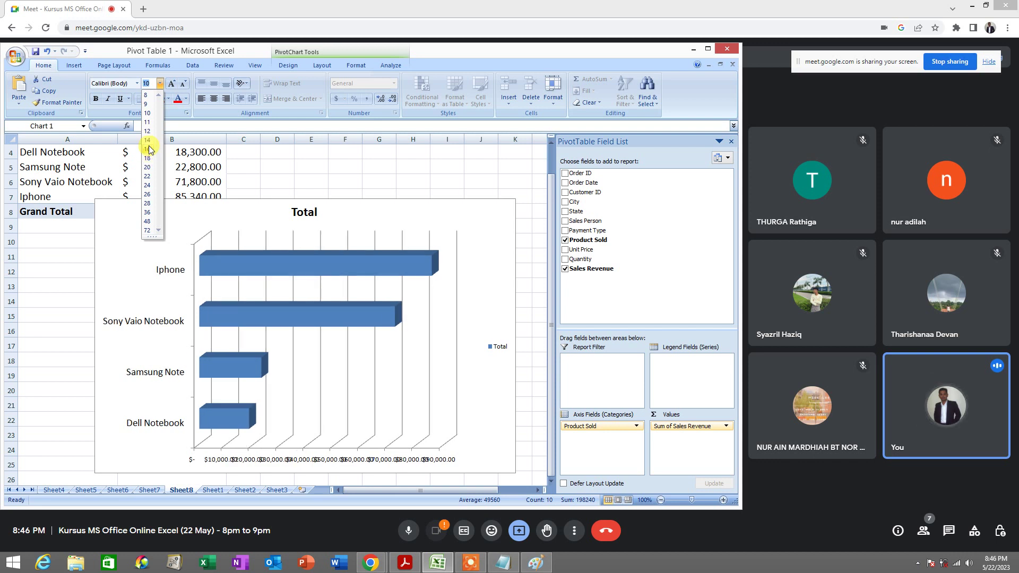
left_click(147, 140)
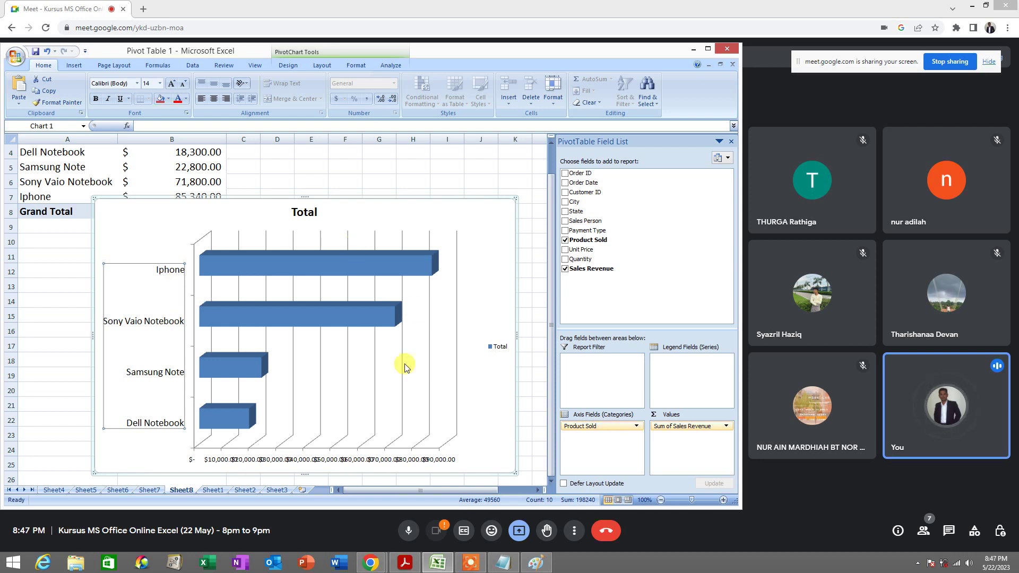
- Delete the dollar value axis labels and the major gridlines
left_click(238, 460)
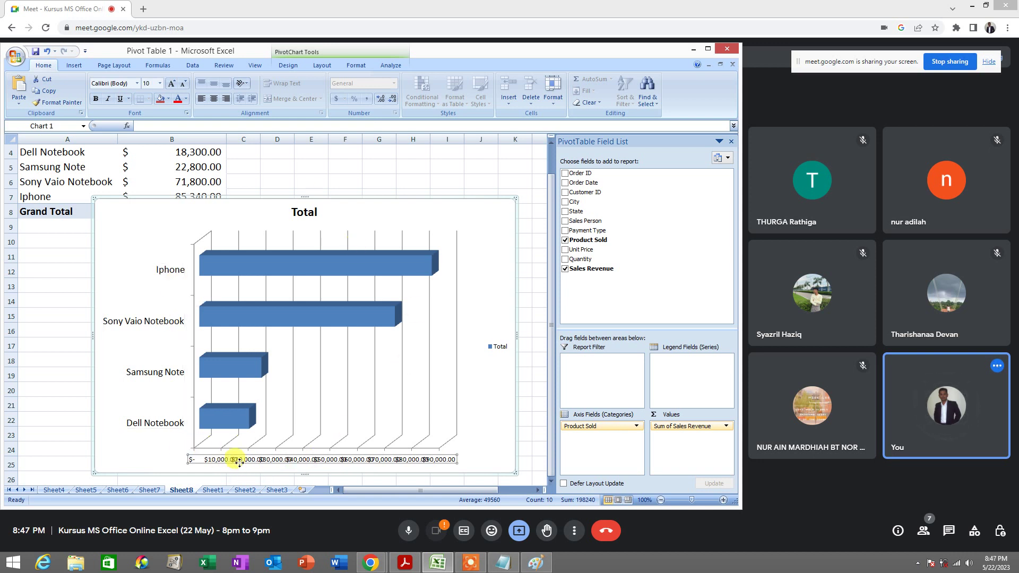
key("Delete")
left_click(263, 453)
key("Delete")
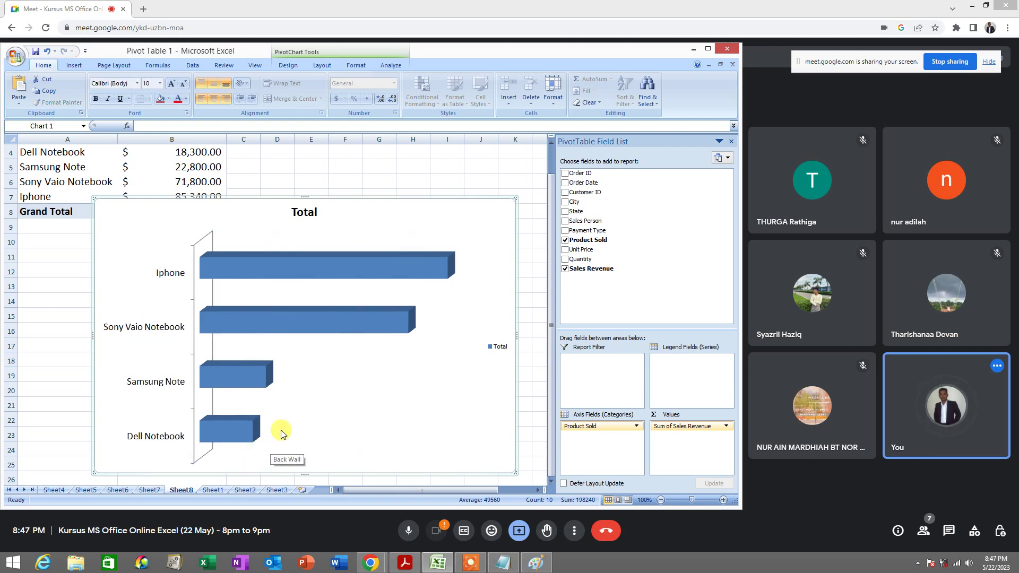
scroll(355, 354, "down", 1)
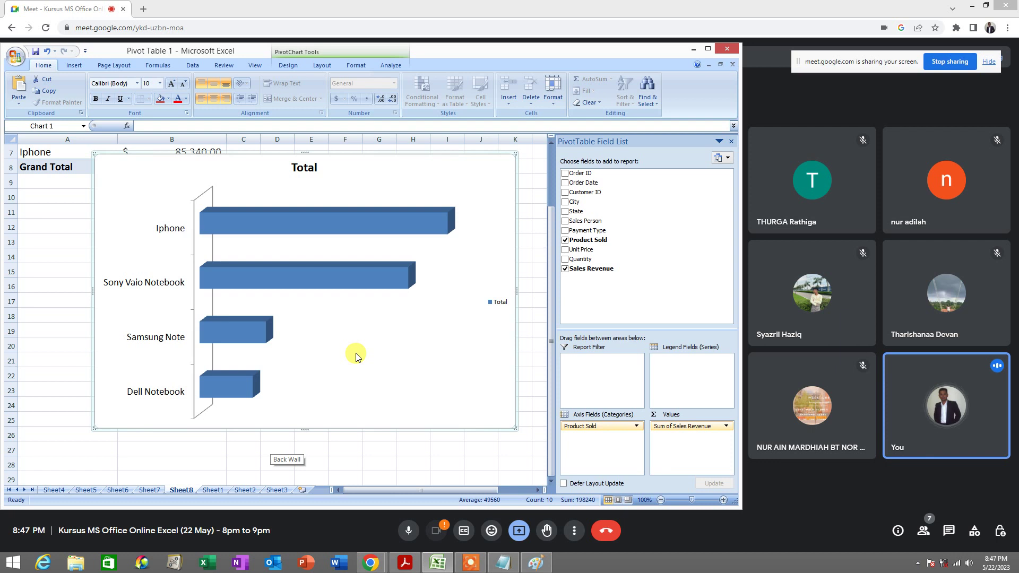
scroll(354, 353, "up", 1)
left_click(303, 210)
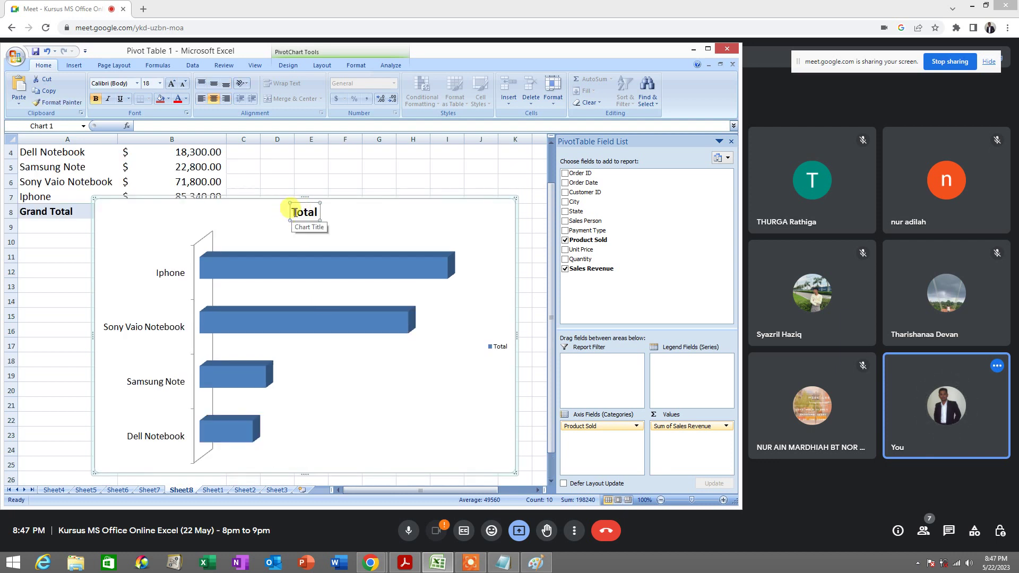
- Retype the chart title as 'Total Sales by Product'
left_click(295, 212)
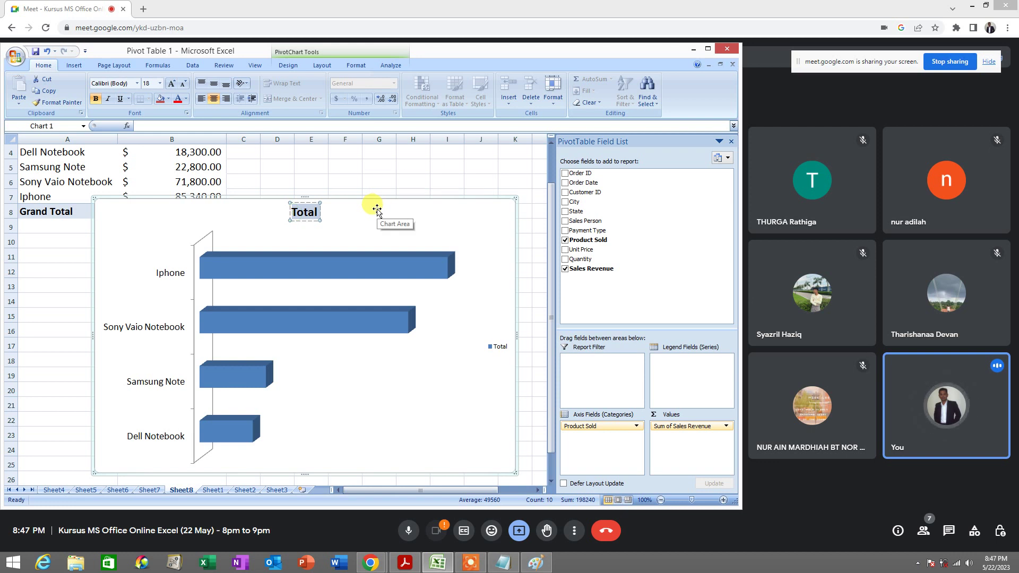
type("tOTAL")
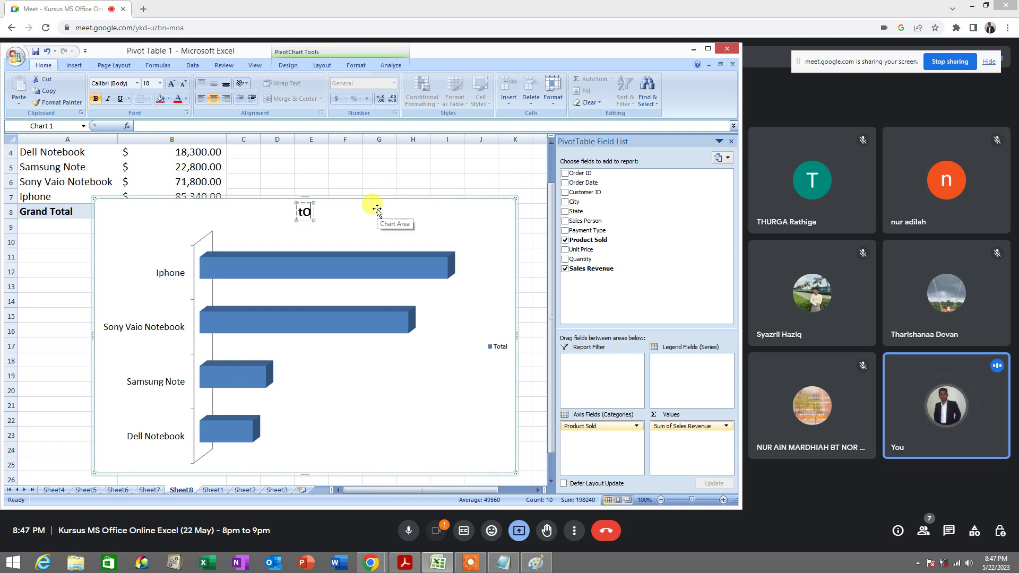
key("BackSpace")
key("BackSpace")
key("BackSpace")
key("BackSpace")
key("BackSpace")
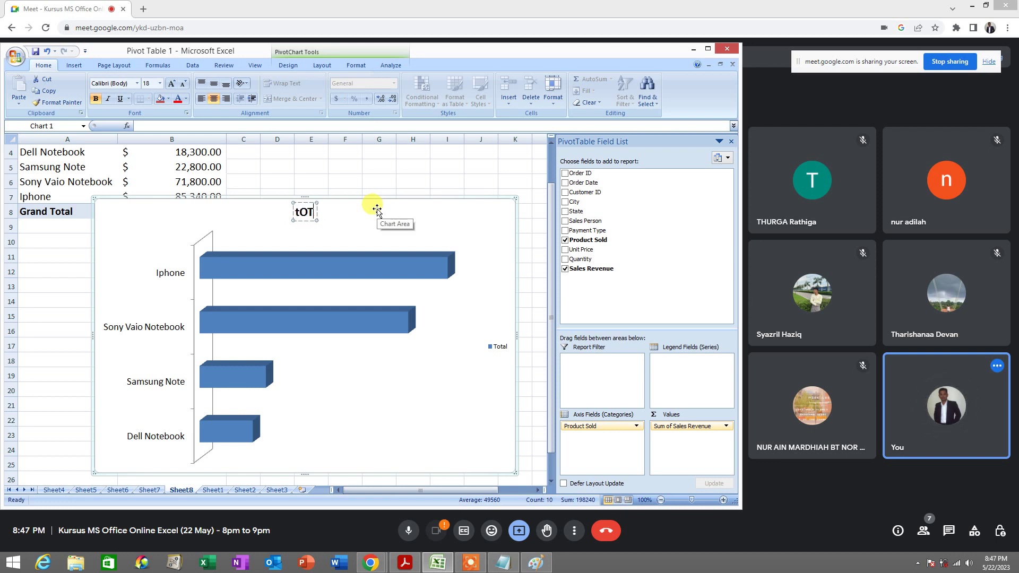
type("Total Sales")
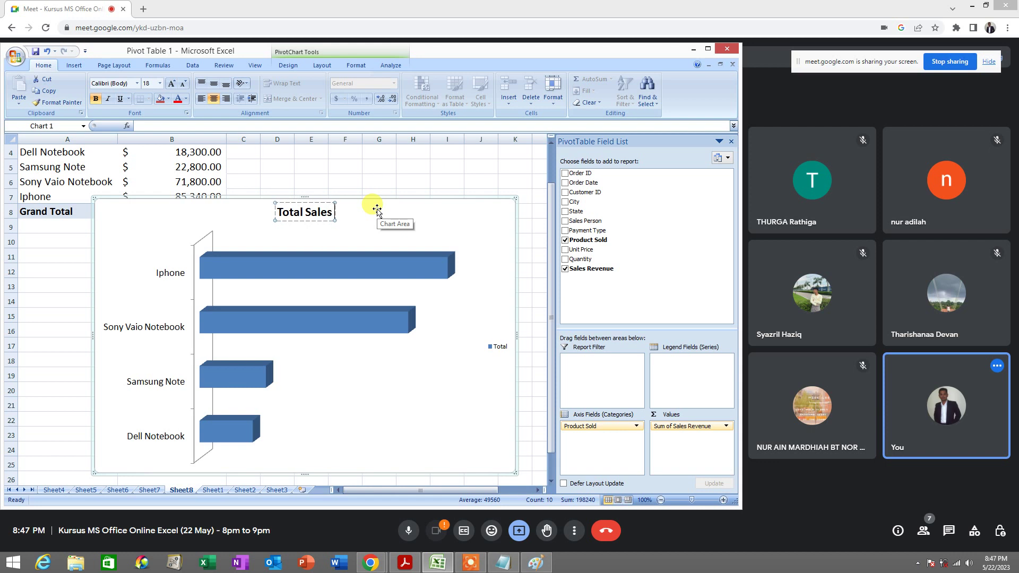
type(" by P")
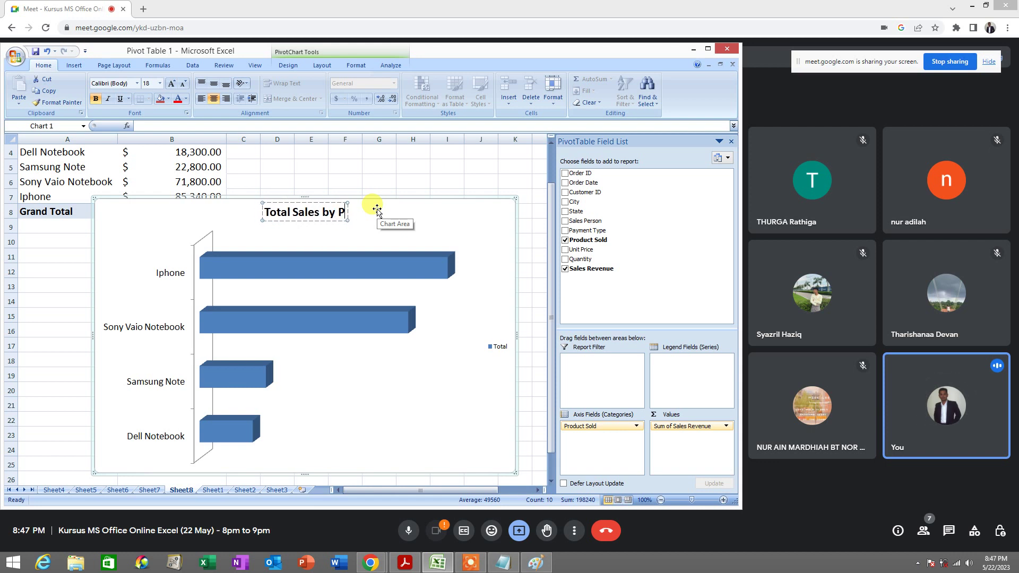
type("roduct")
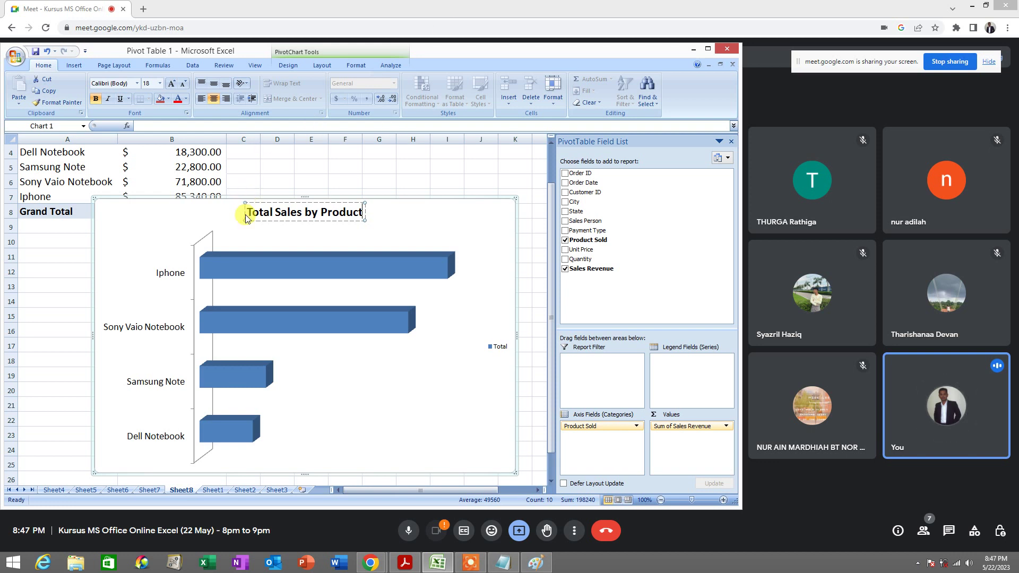
- Format the title text at size 24 in the Century Gothic font
left_click_drag(245, 212, 382, 208)
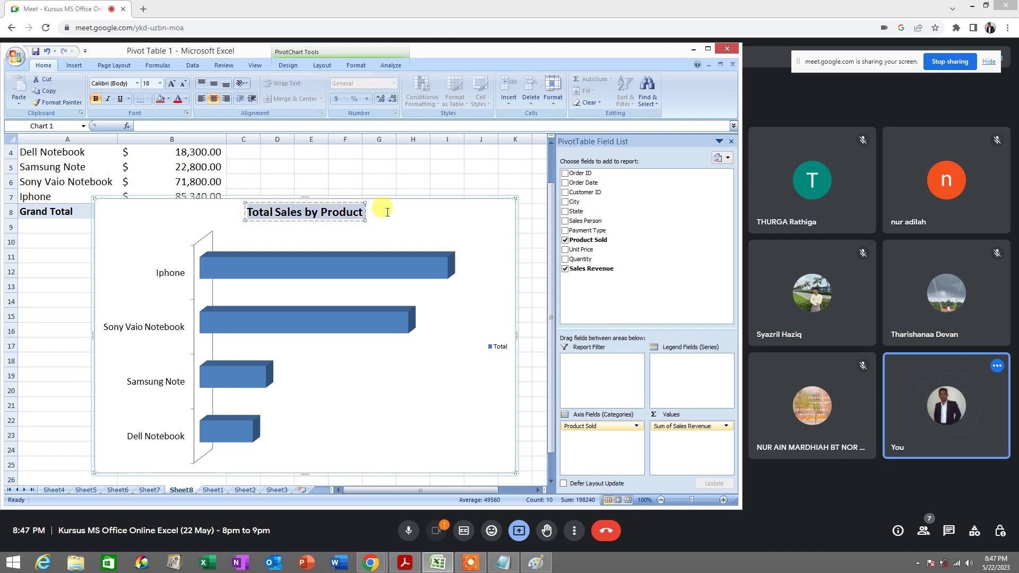
left_click(160, 84)
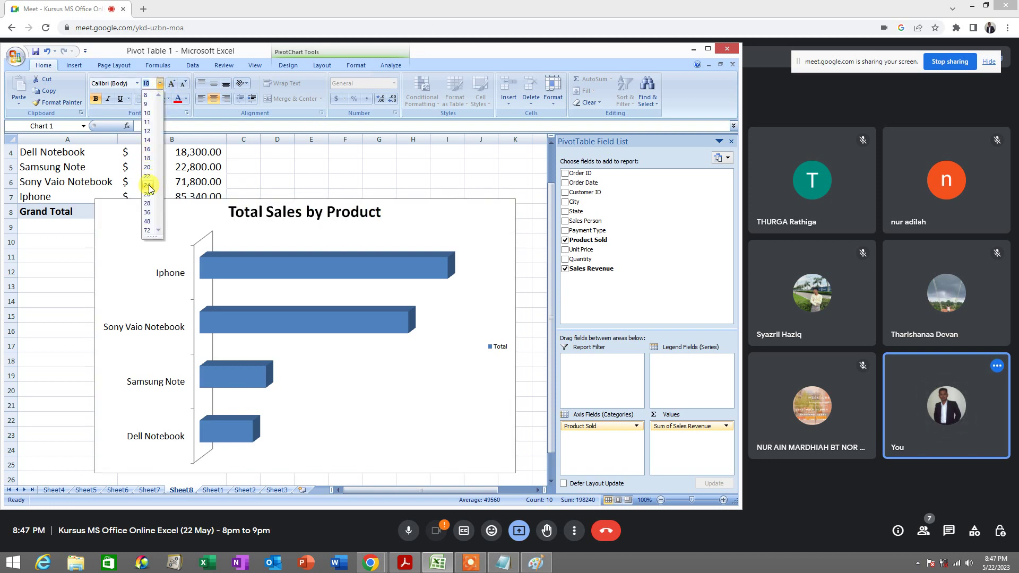
left_click(149, 185)
left_click(137, 83)
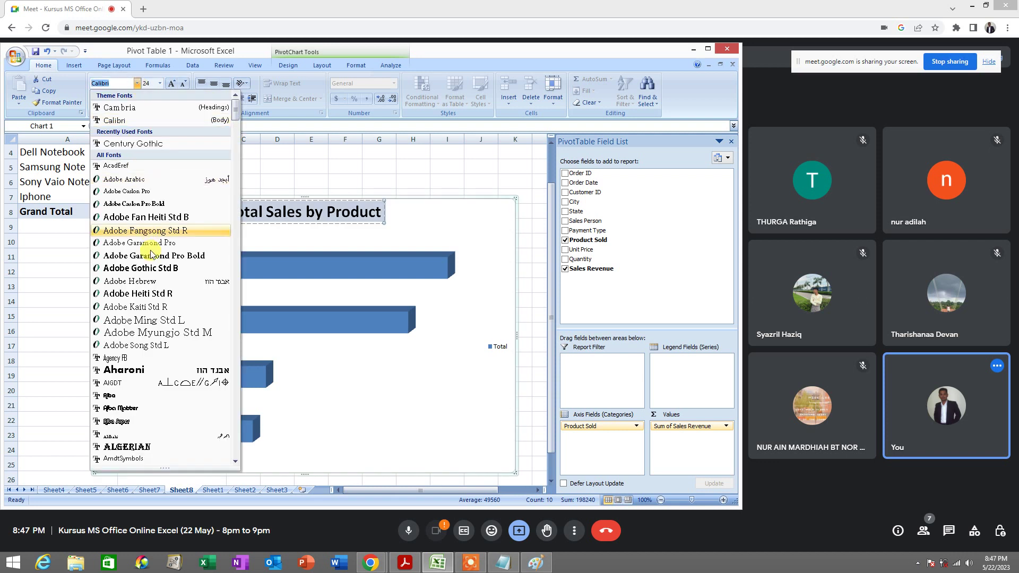
scroll(192, 257, "down", 15)
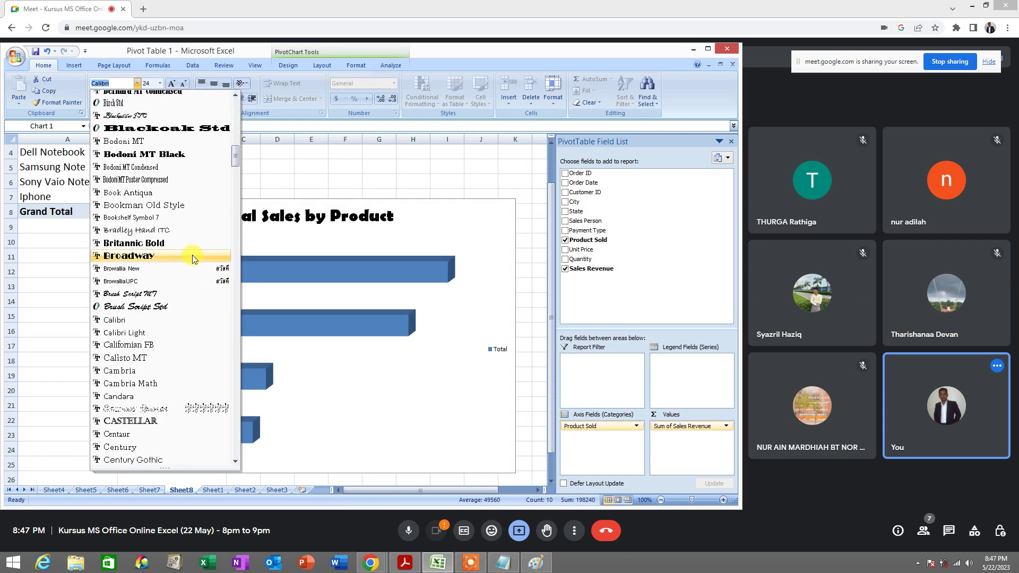
scroll(192, 255, "down", 5)
left_click_drag(236, 167, 236, 106)
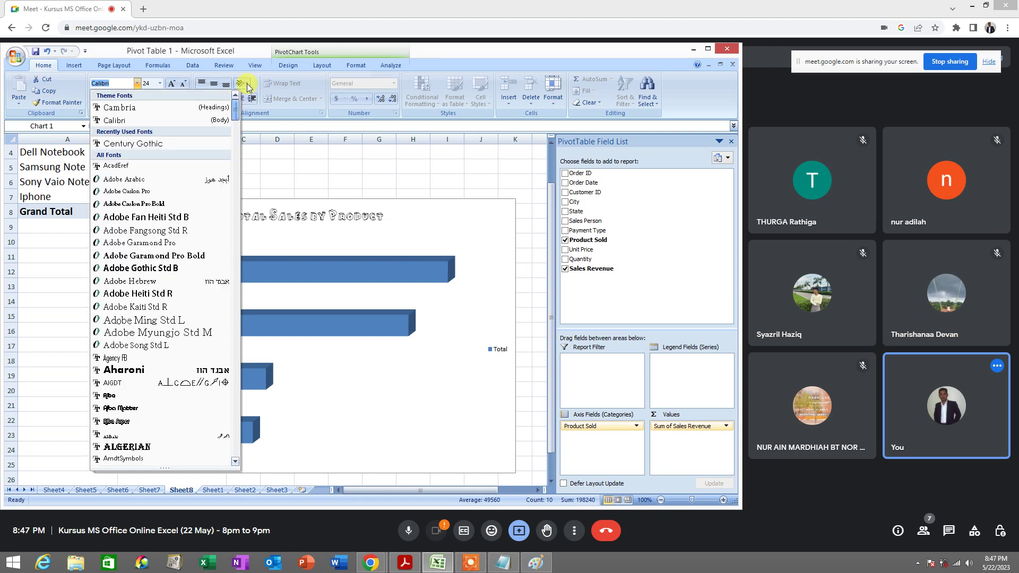
left_click(171, 143)
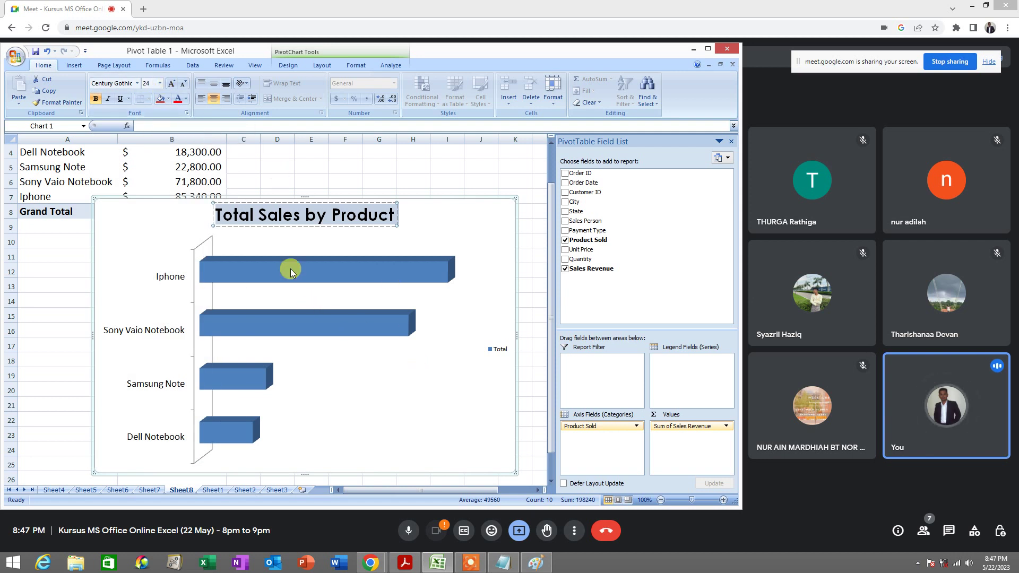
left_click(157, 236)
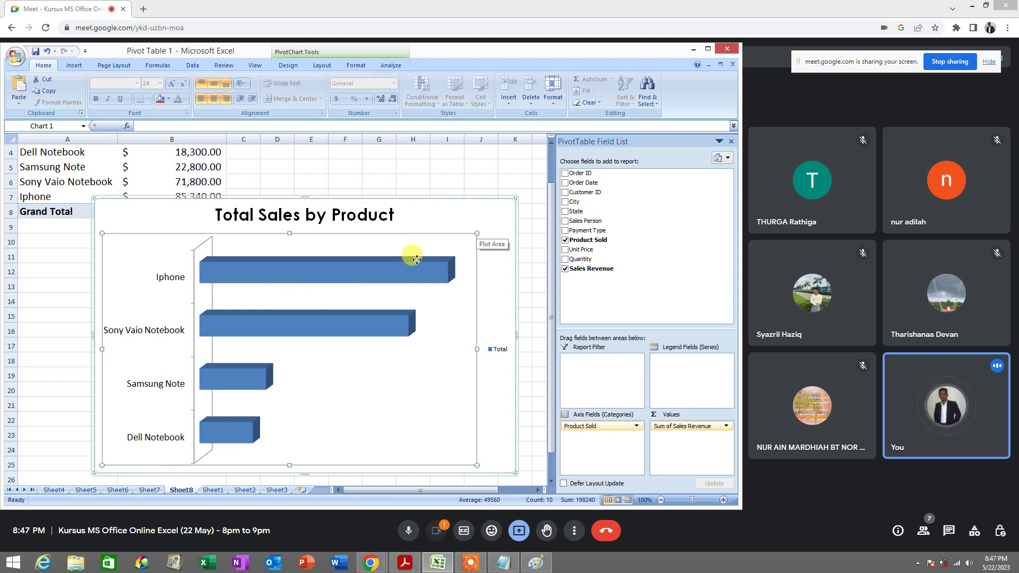
left_click(376, 275)
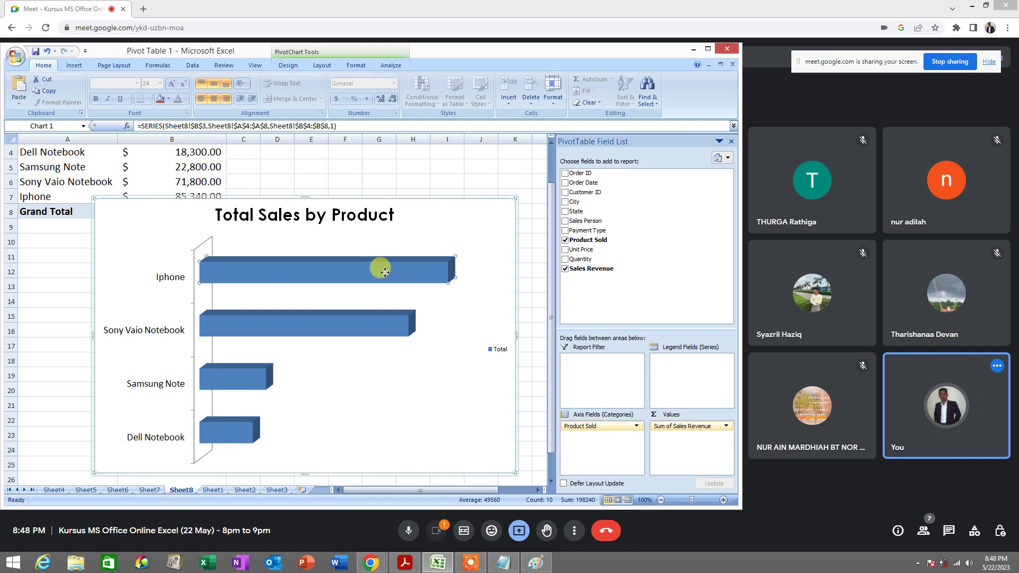
- Give the Iphone bar a light green and the Sony Vaio Notebook bar a dark blue solid fill
right_click(385, 273)
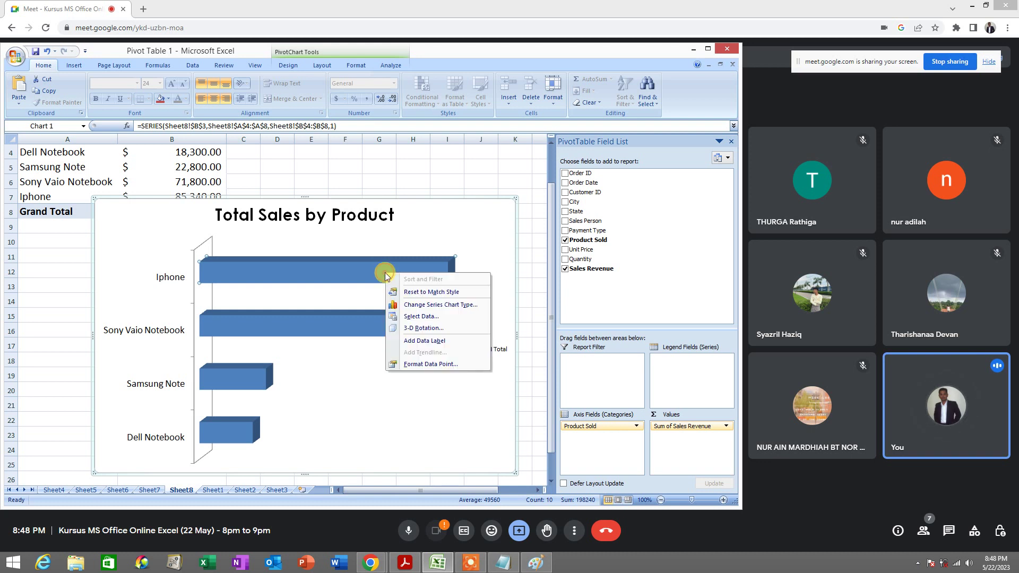
left_click(458, 364)
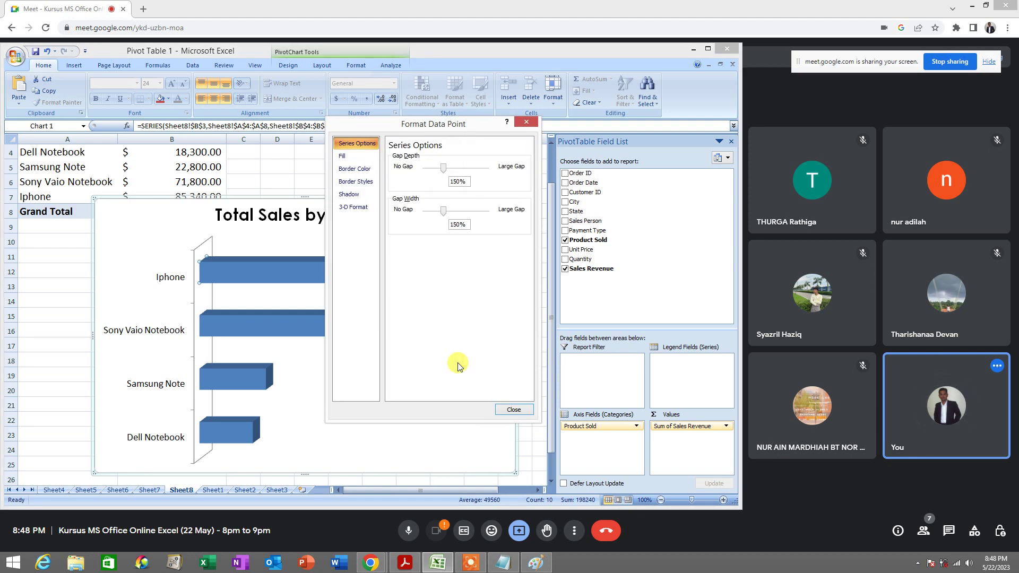
left_click(352, 157)
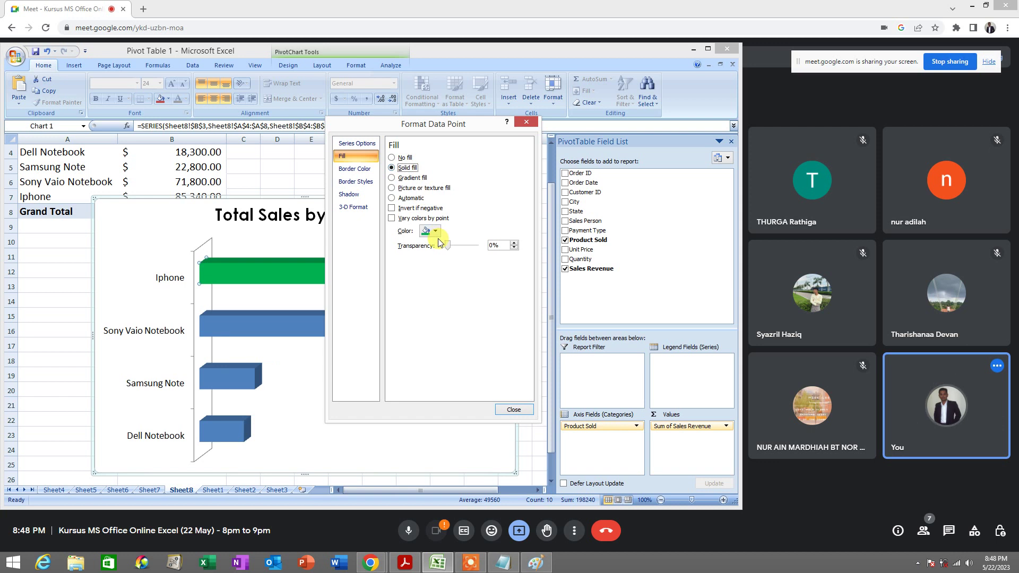
left_click(434, 233)
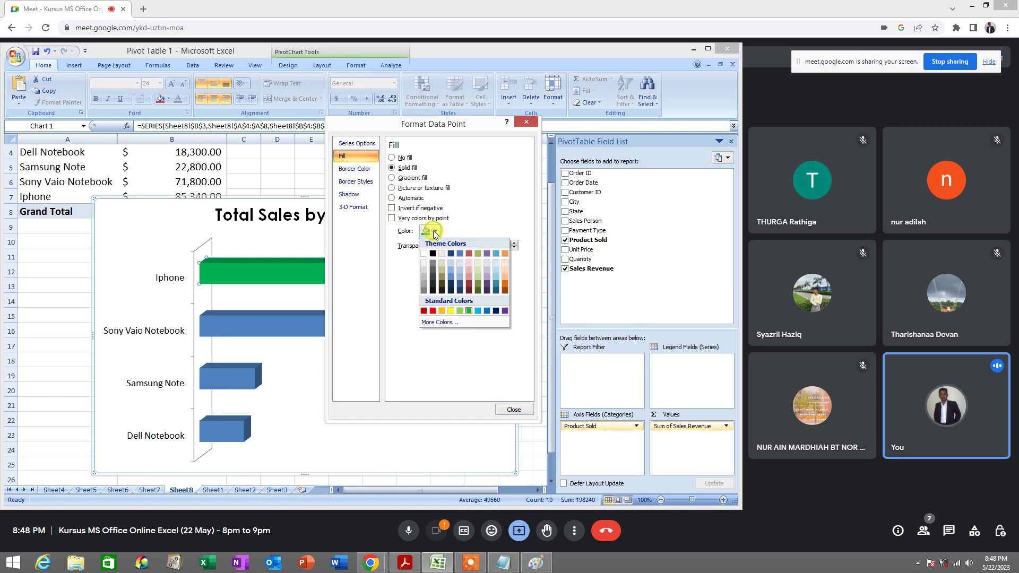
left_click(461, 313)
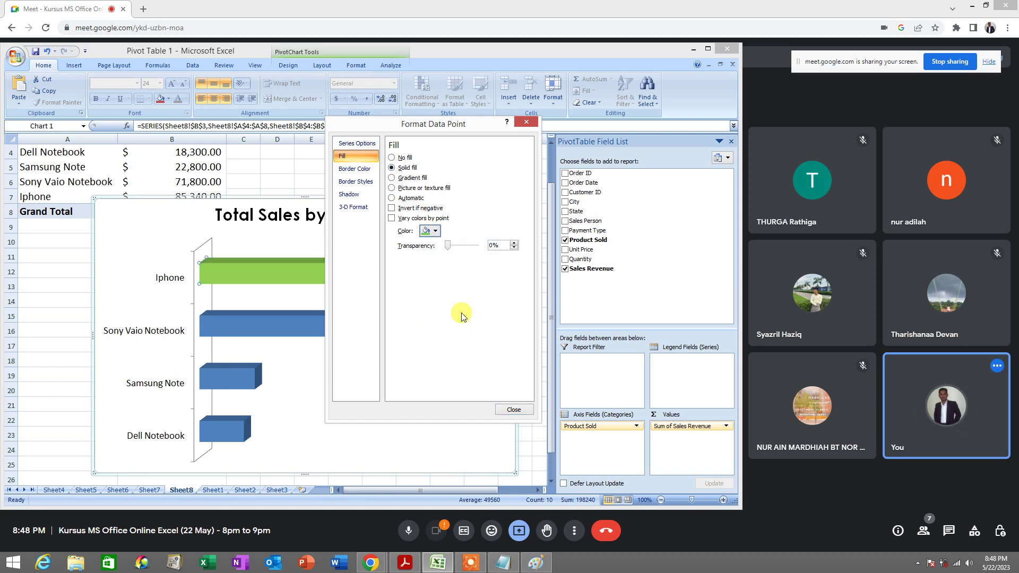
left_click(297, 323)
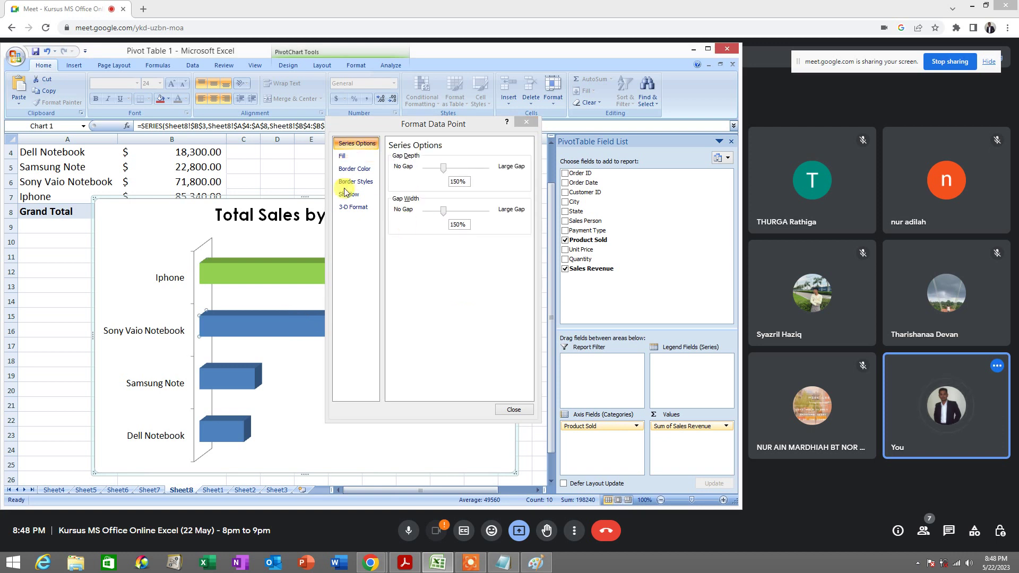
left_click(355, 157)
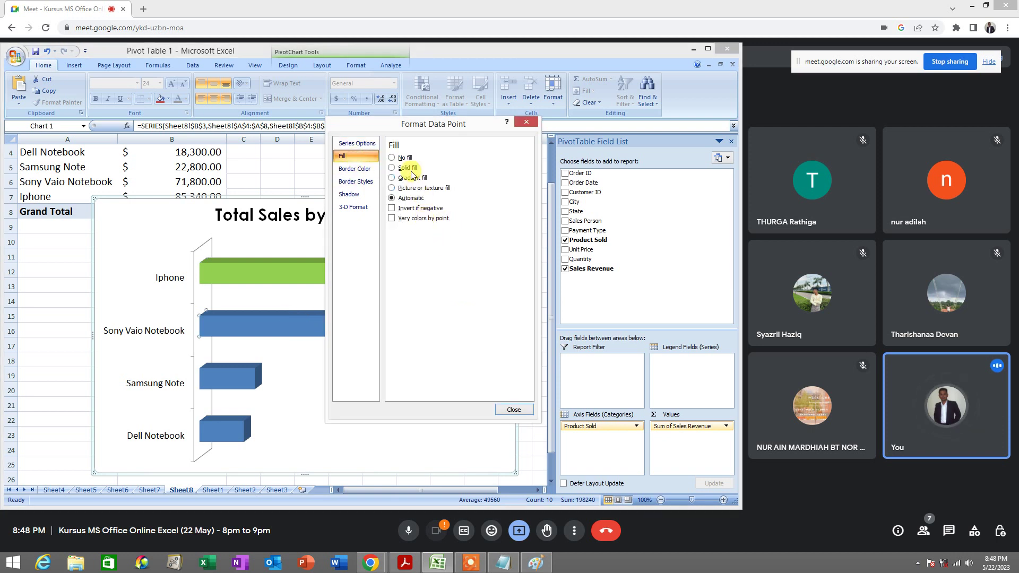
left_click(408, 168)
left_click(435, 230)
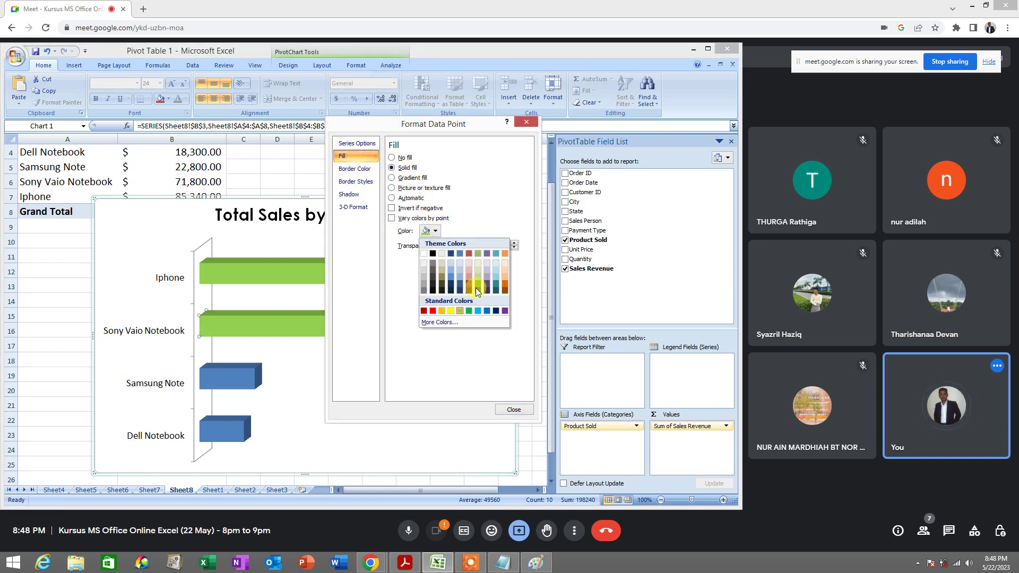
left_click(495, 314)
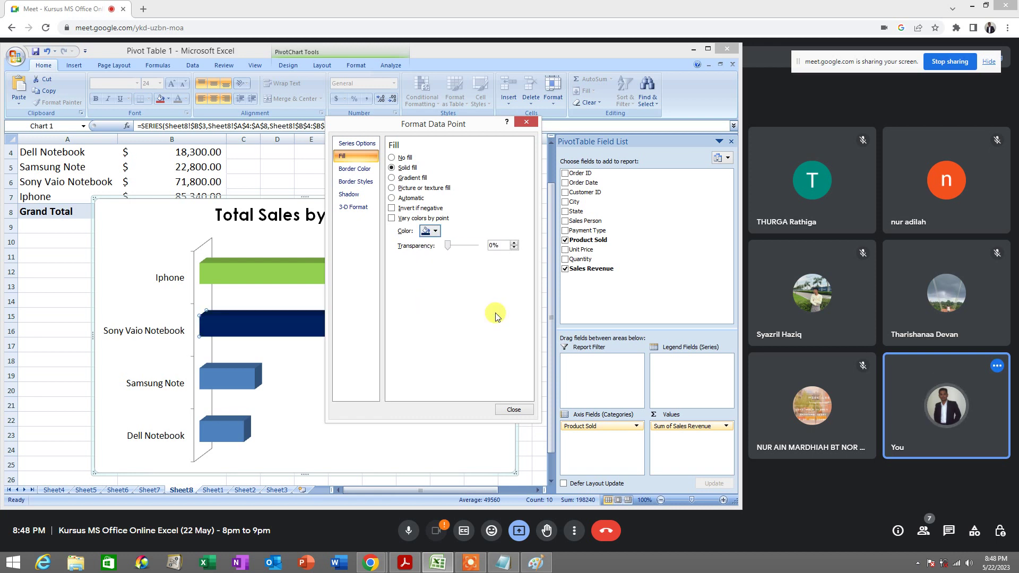
- Fill the Samsung Note bar yellow and the Dell Notebook bar red
left_click(236, 372)
left_click(342, 156)
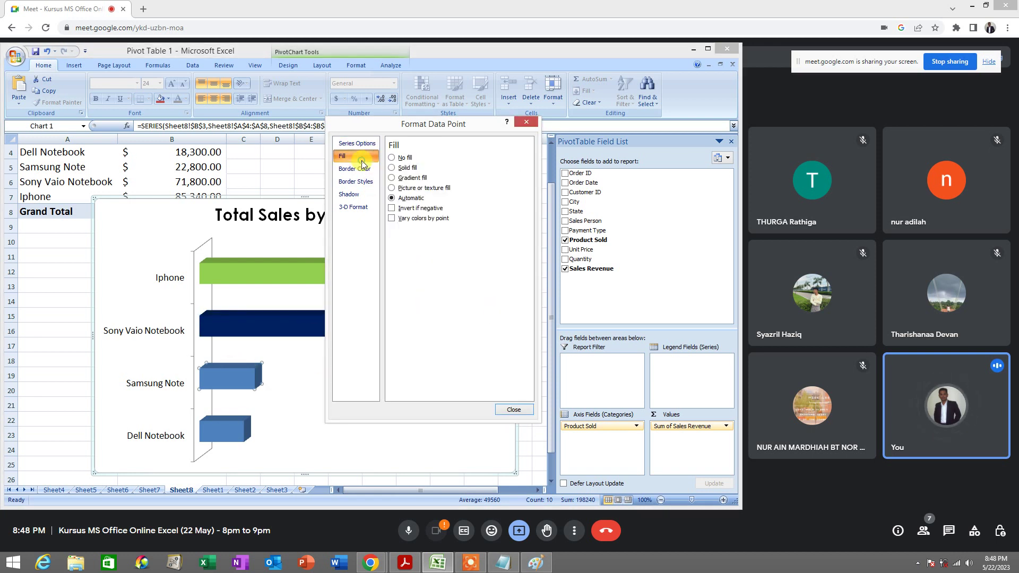
left_click(391, 168)
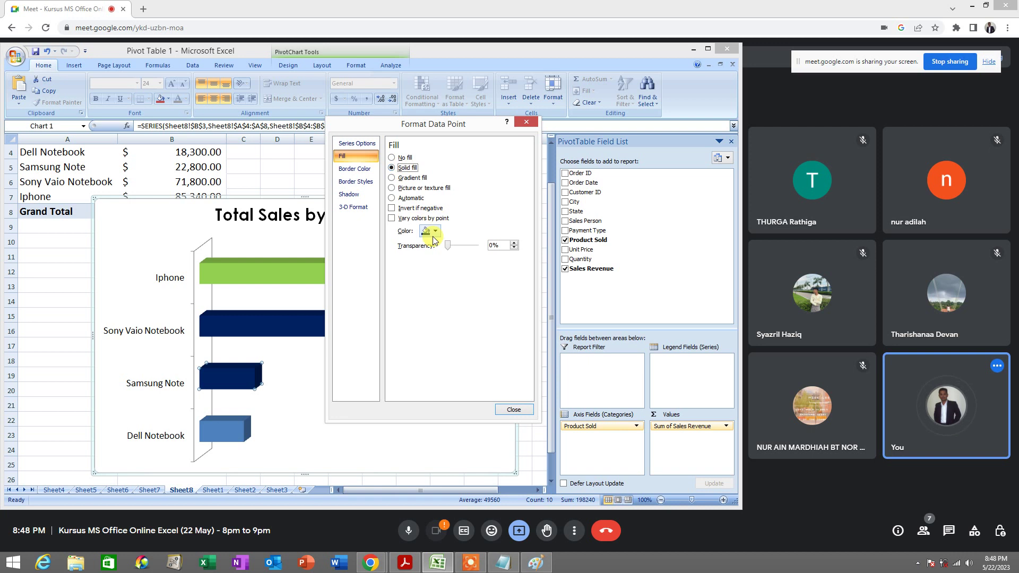
left_click(434, 231)
left_click(448, 312)
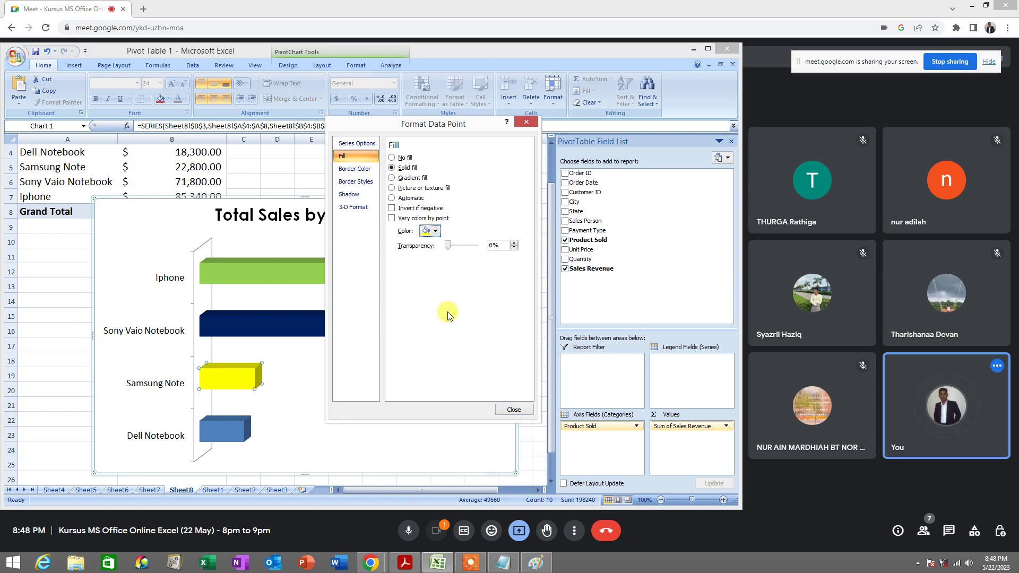
left_click(223, 434)
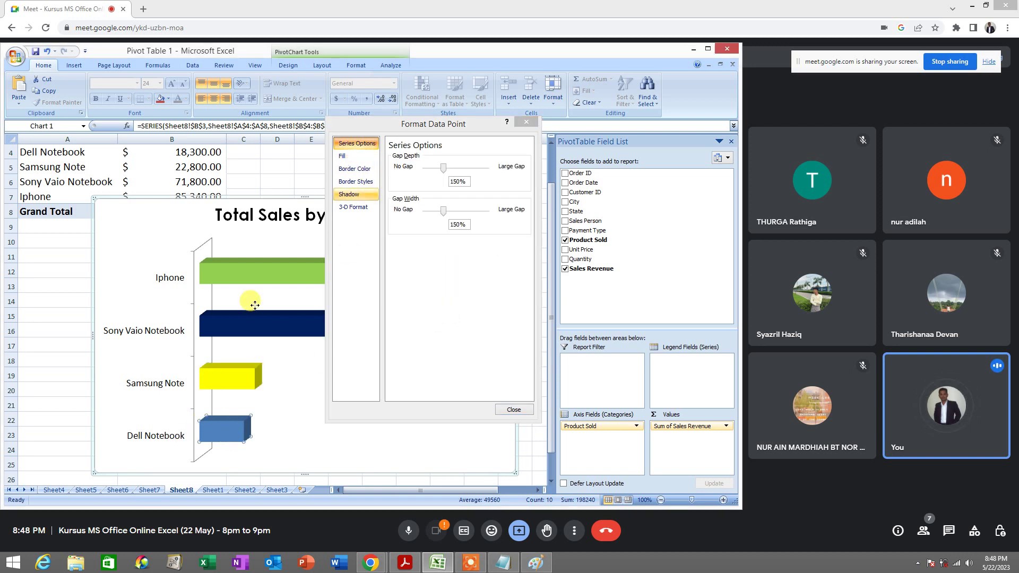
left_click(359, 156)
left_click(406, 168)
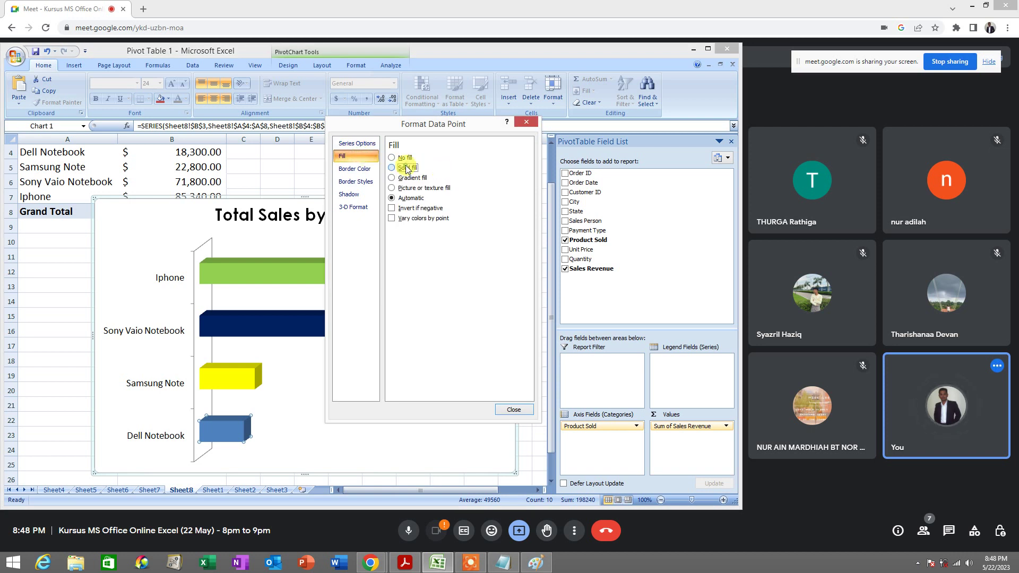
left_click(429, 230)
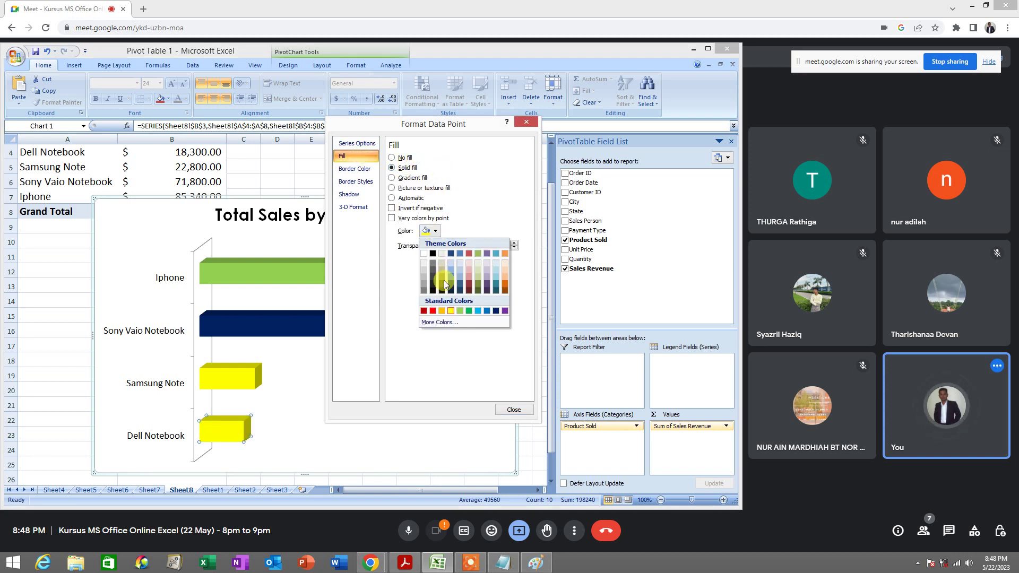
left_click(434, 311)
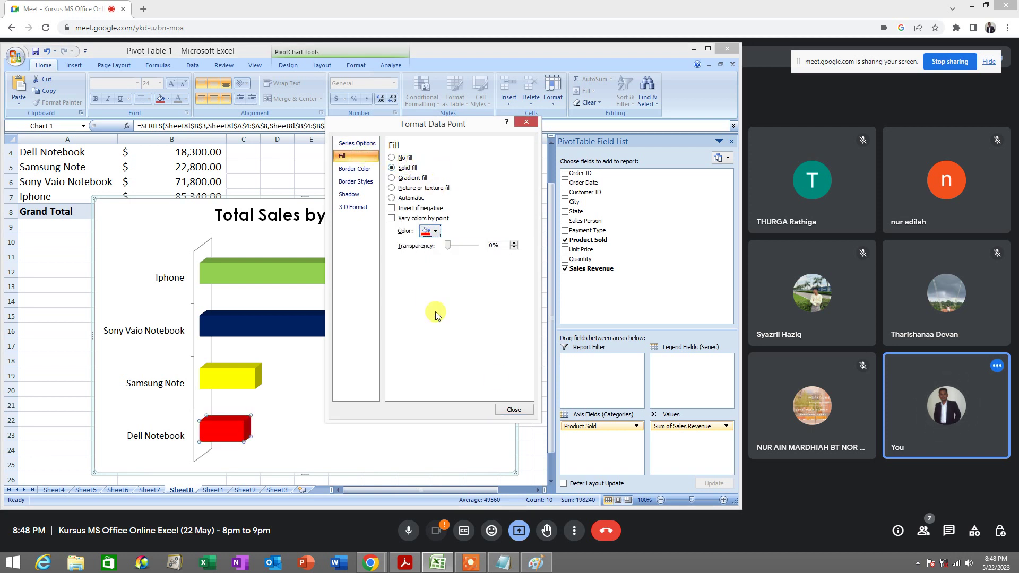
left_click(521, 412)
left_click(466, 337)
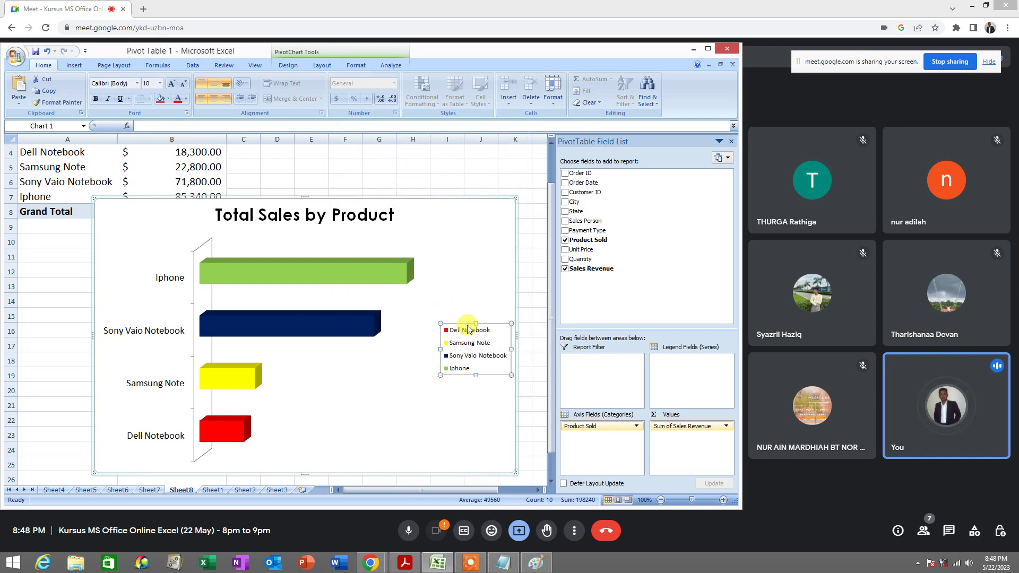
- Stretch the legend box up, left and down, and set its text to size 14
left_click_drag(440, 323, 422, 292)
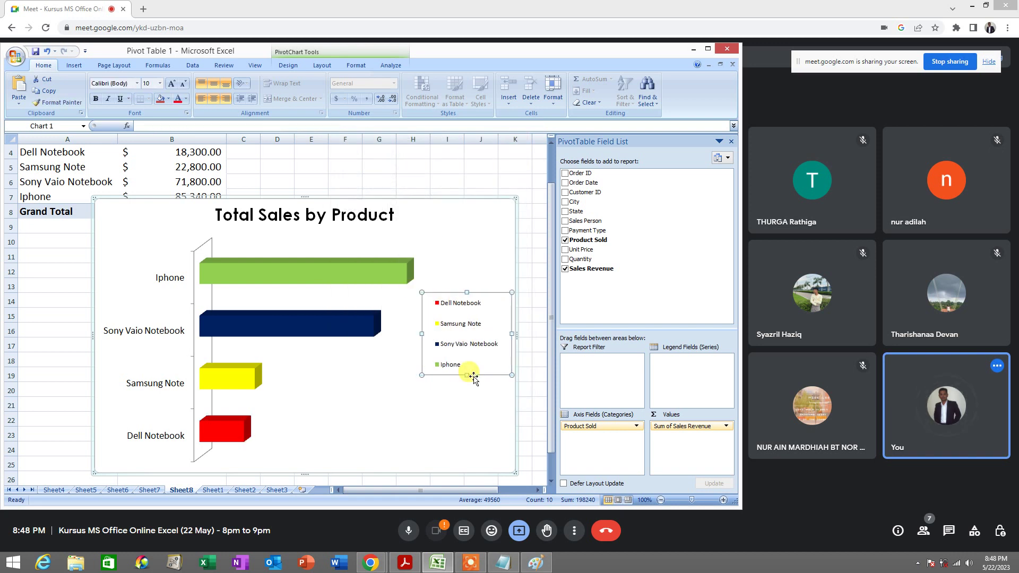
left_click_drag(466, 376, 467, 411)
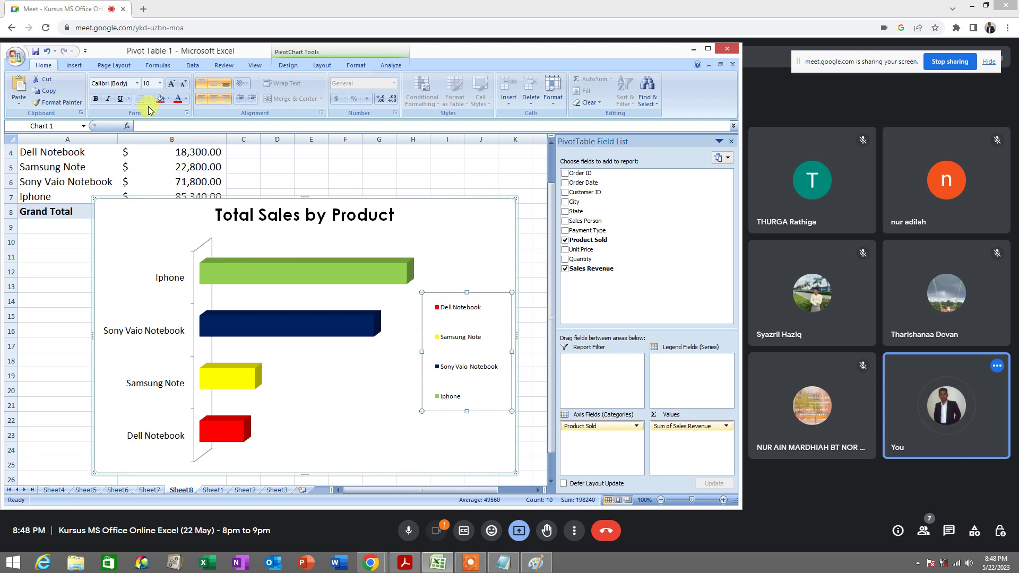
left_click(159, 84)
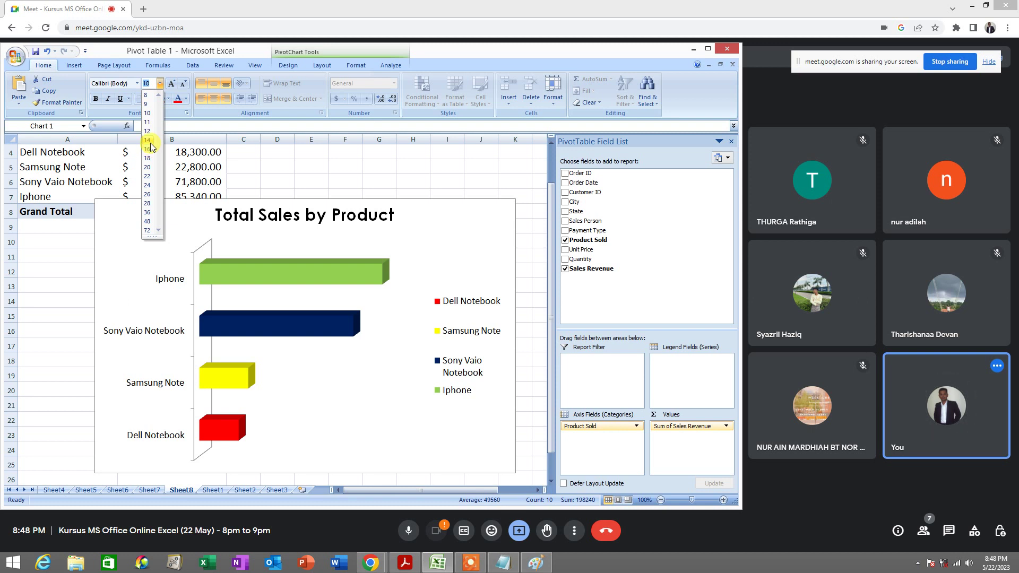
left_click(393, 394)
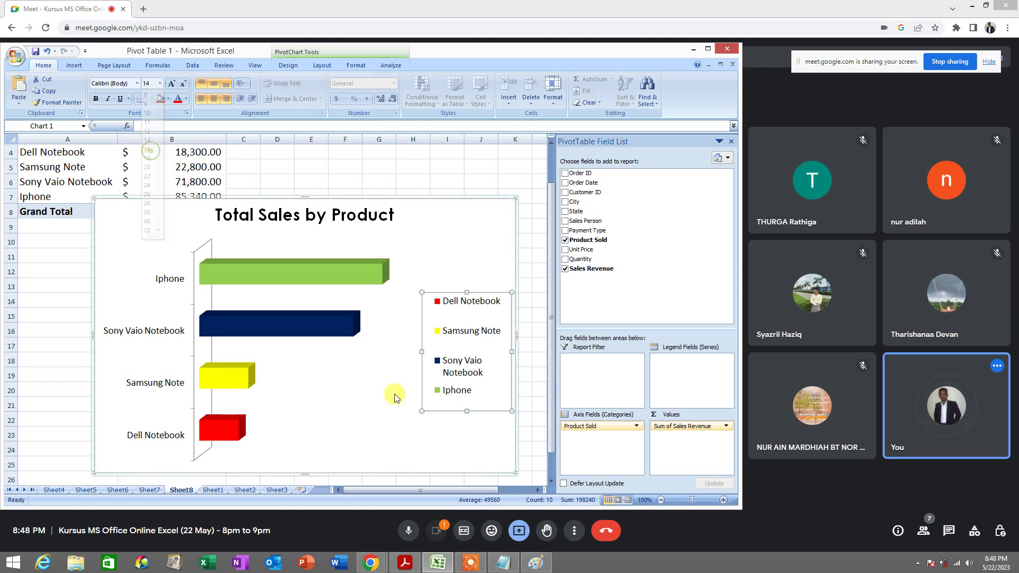
left_click(436, 456)
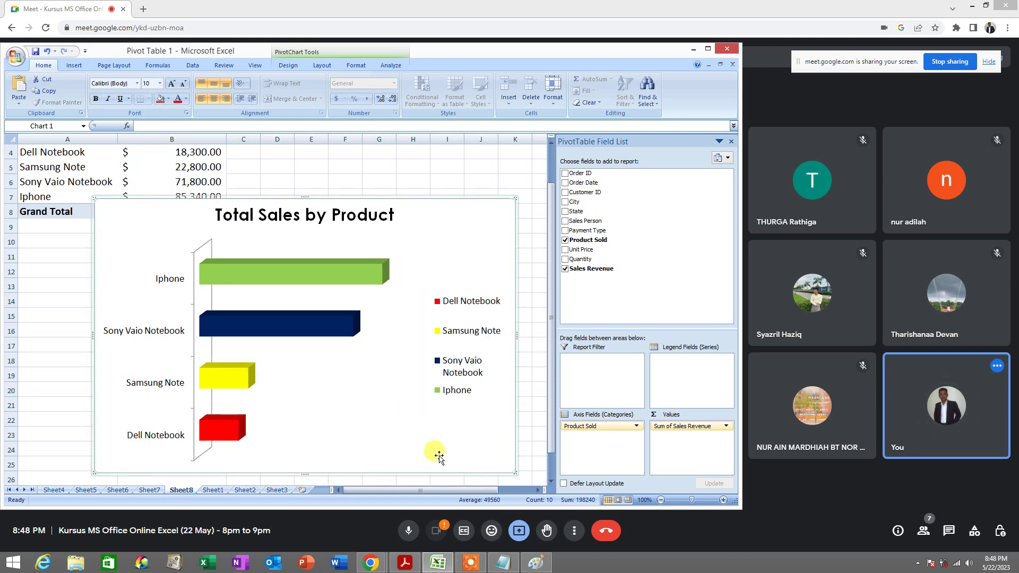
left_click(358, 275)
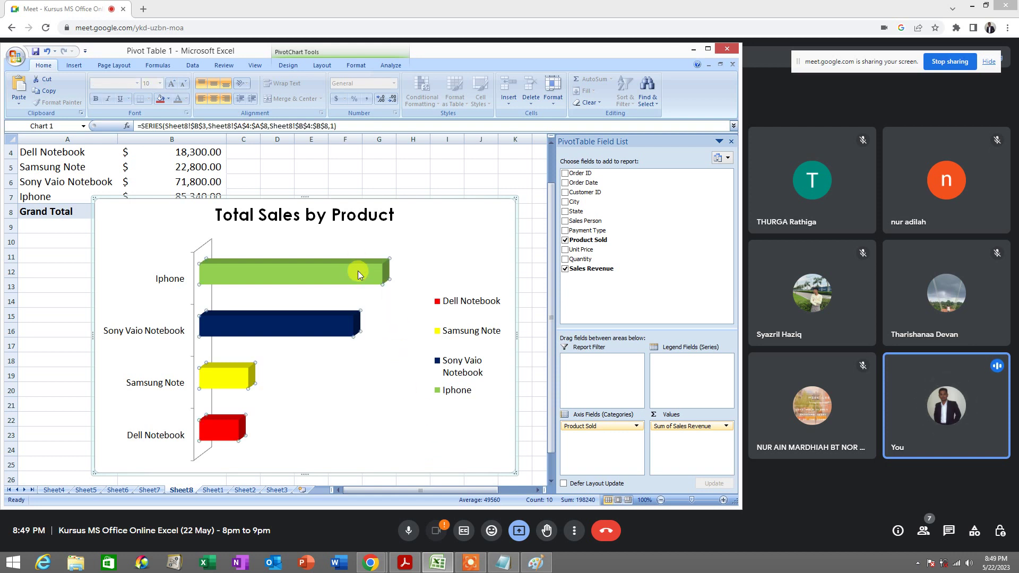
- Add sales value data labels to the bars and set them to size 20
right_click(358, 274)
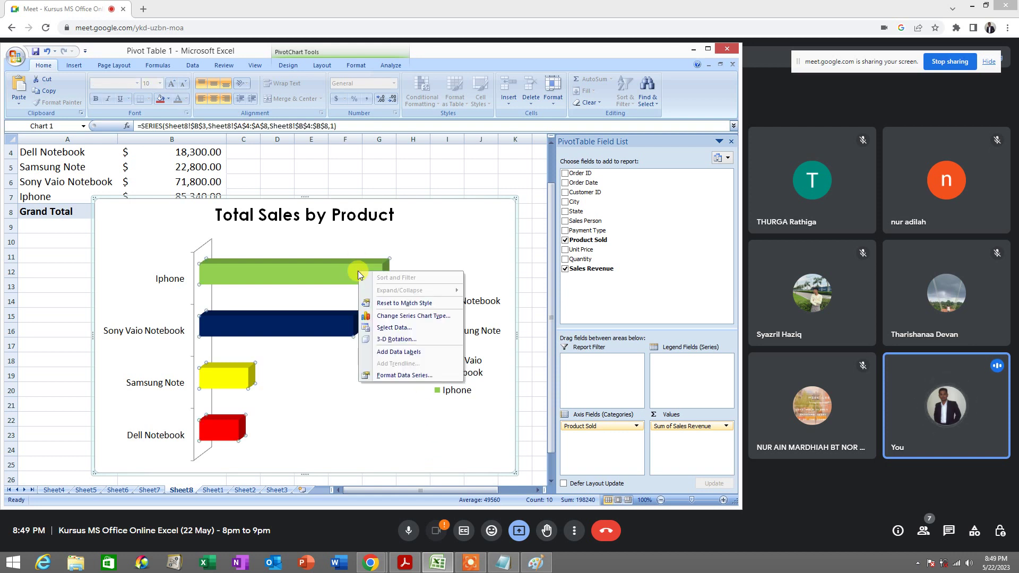
left_click(430, 352)
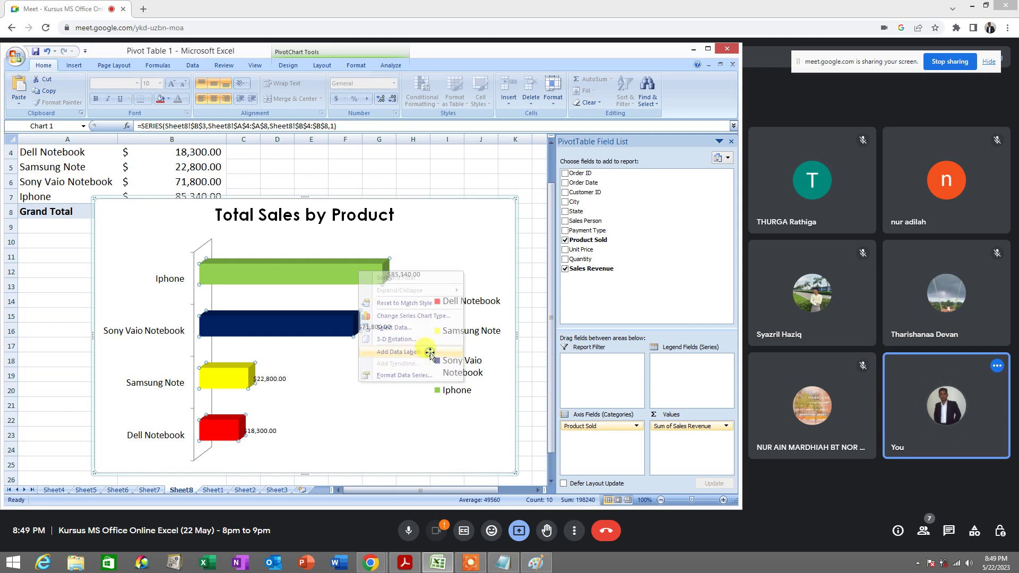
left_click(409, 275)
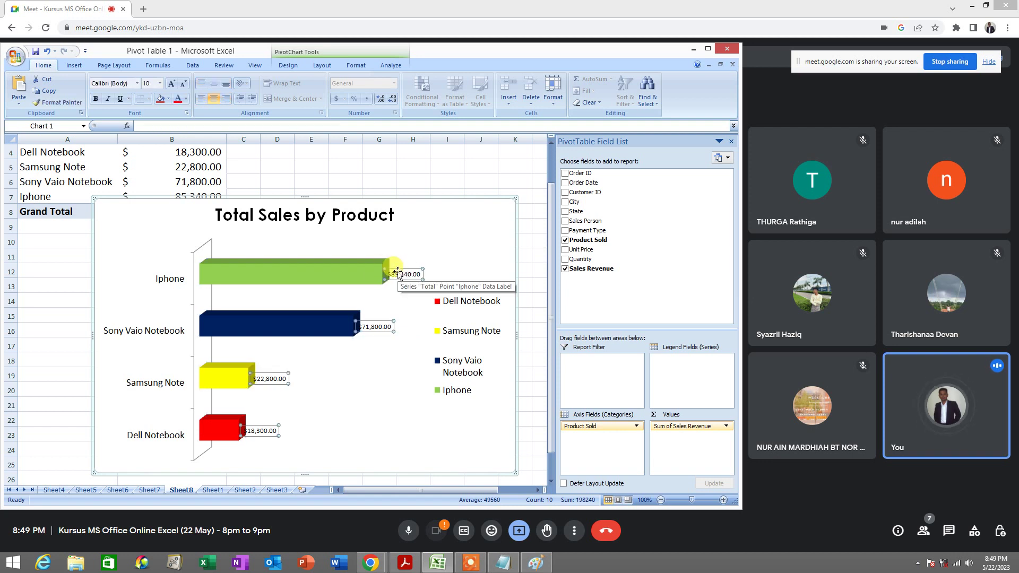
left_click(160, 84)
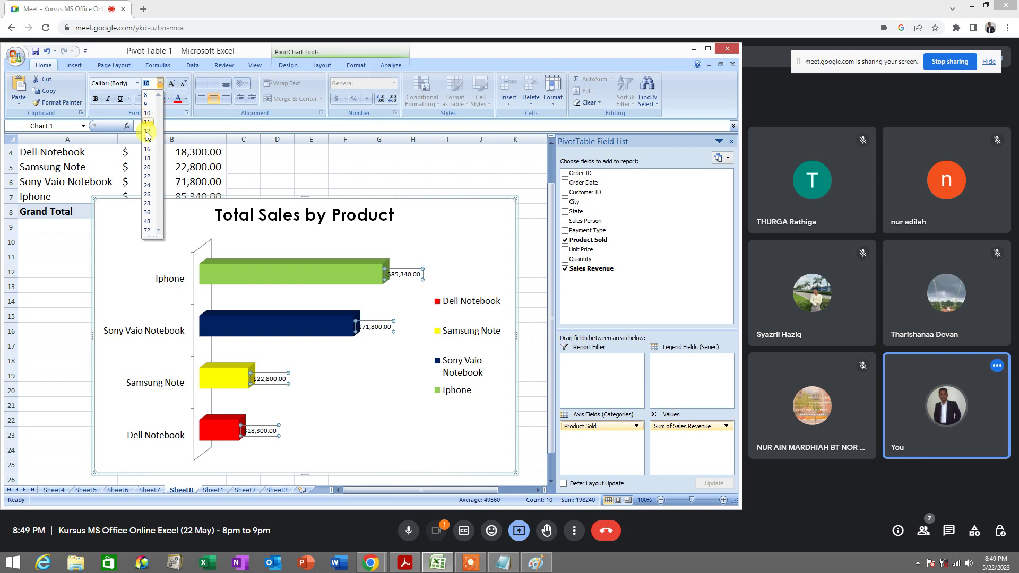
left_click(148, 166)
left_click(104, 238)
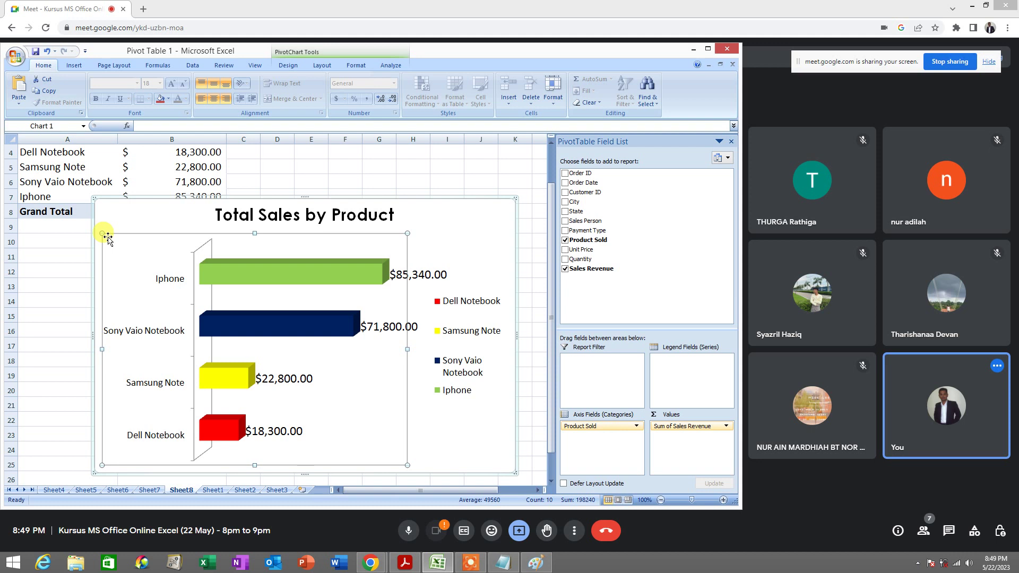
- Select the chart's outer area and bring up its context menu
left_click(126, 212)
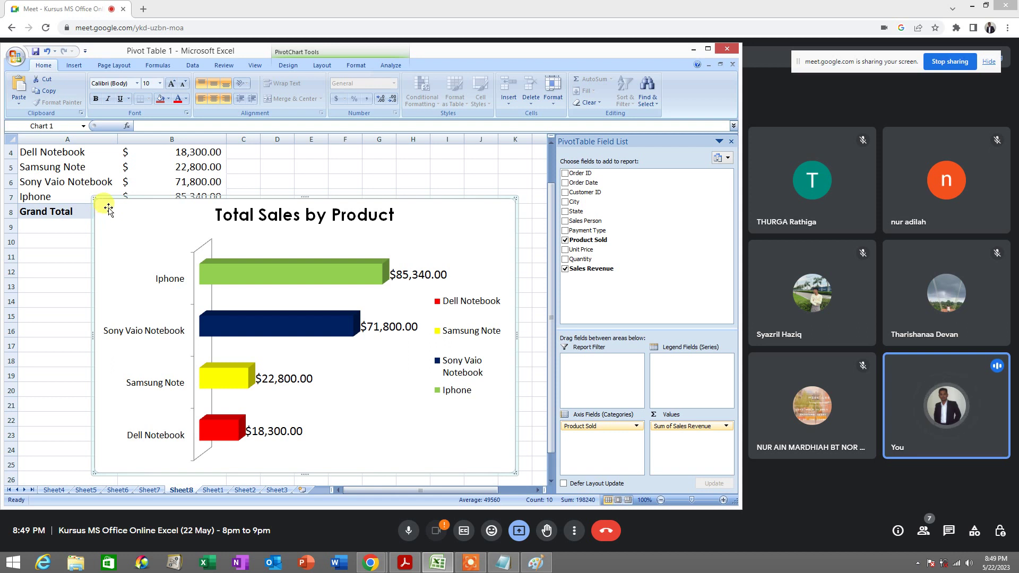
right_click(106, 214)
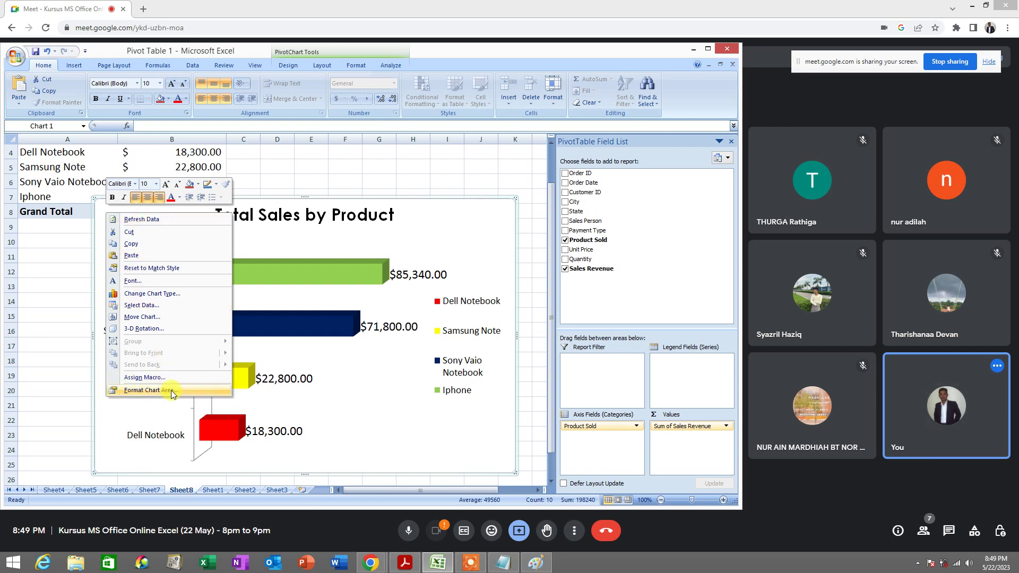
- Apply the light blue texture from the Texture gallery as the chart area fill
left_click(151, 390)
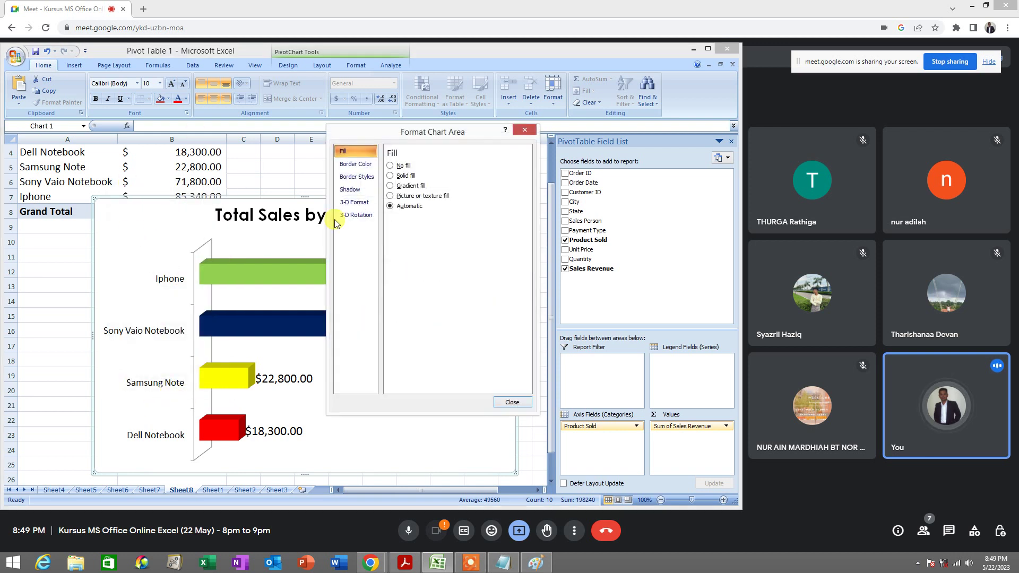
left_click(411, 179)
left_click(411, 186)
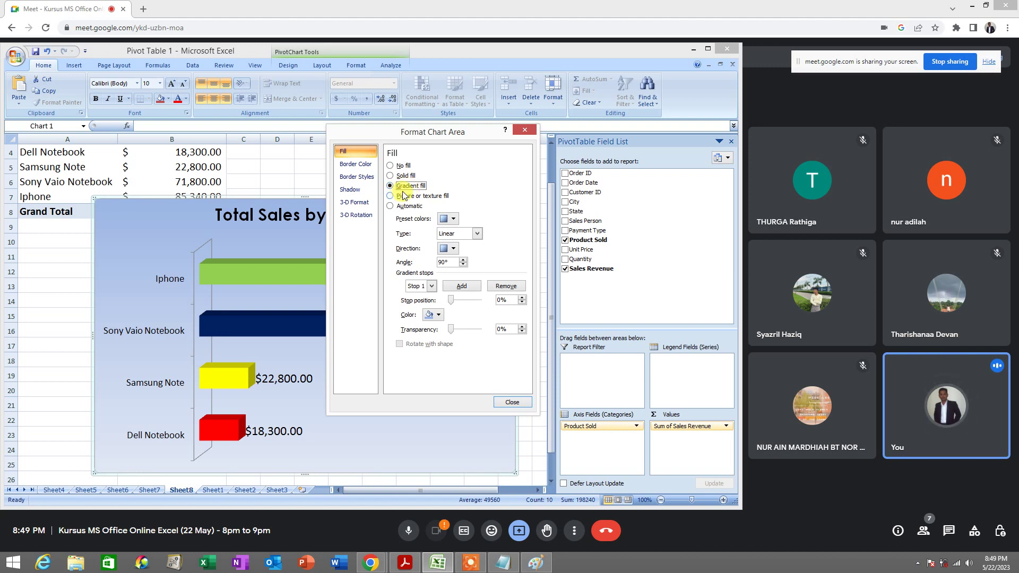
left_click(412, 196)
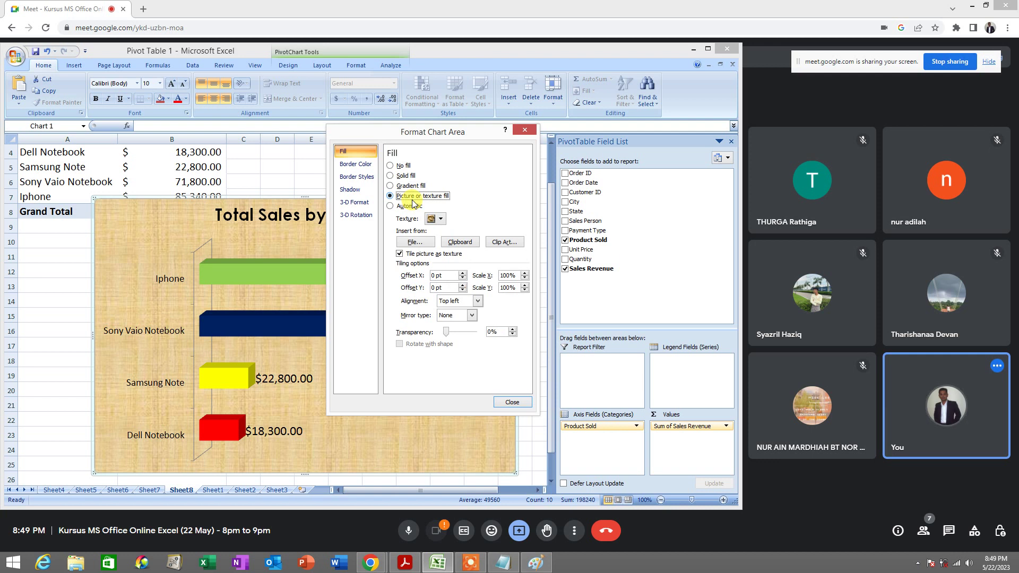
left_click(442, 219)
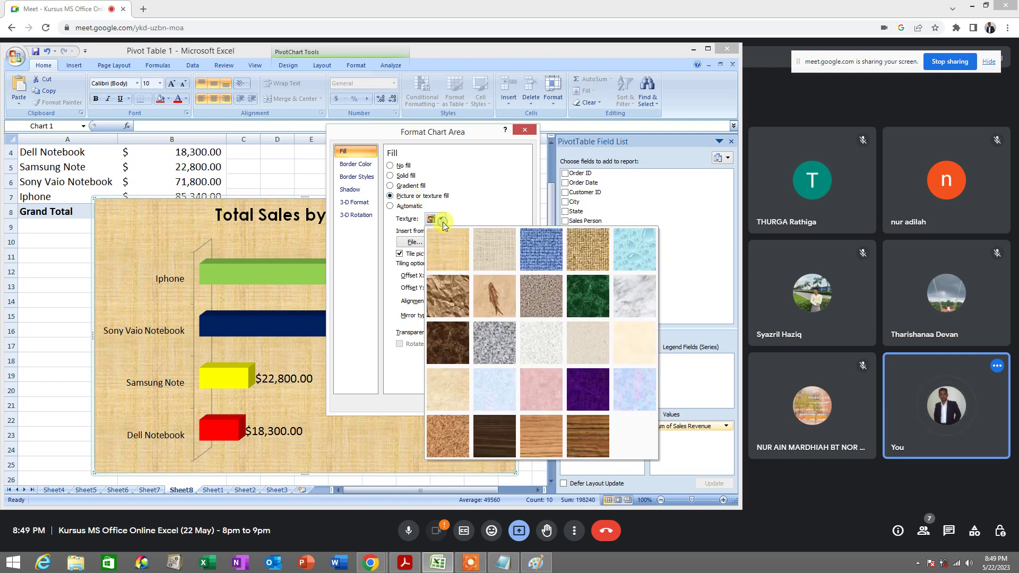
left_click(494, 392)
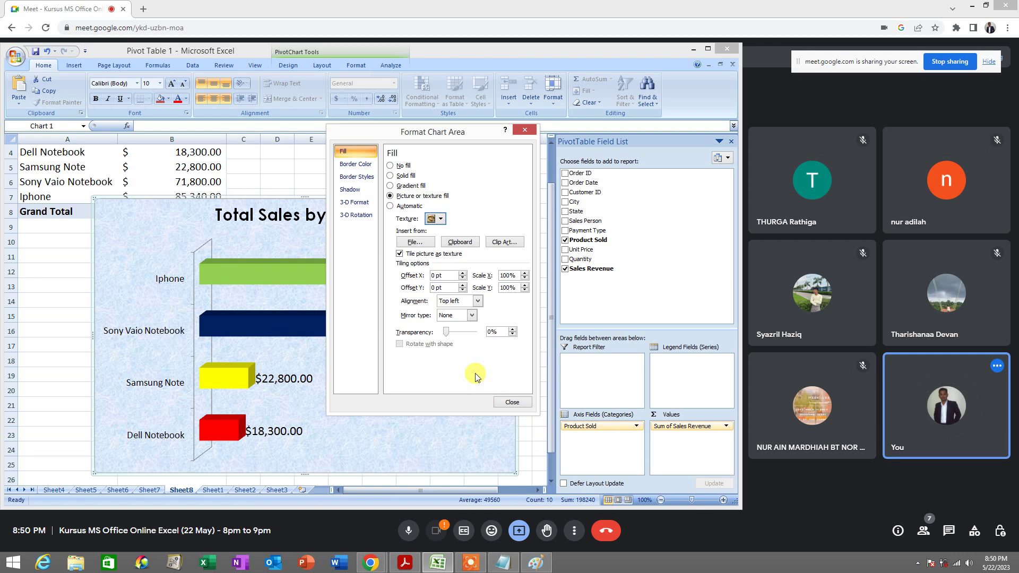
left_click(512, 403)
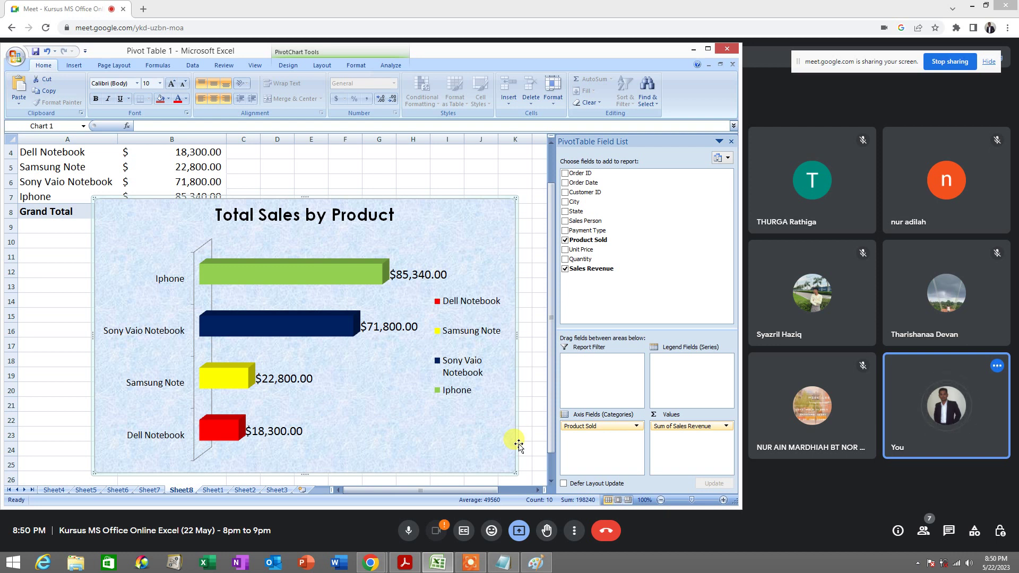
- Colour the Total Sales by Product title text purple
left_click(217, 214)
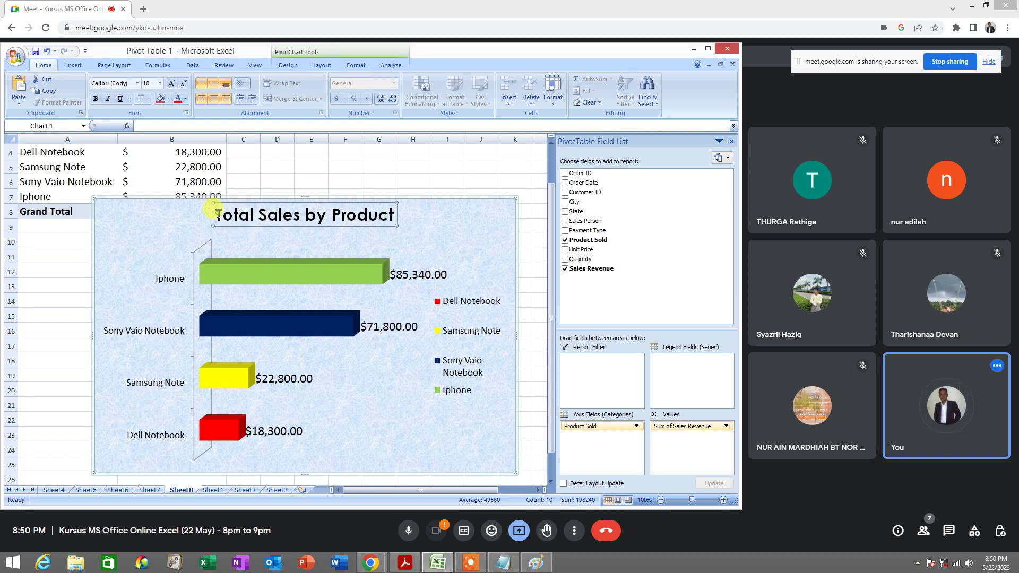
left_click_drag(216, 214, 397, 215)
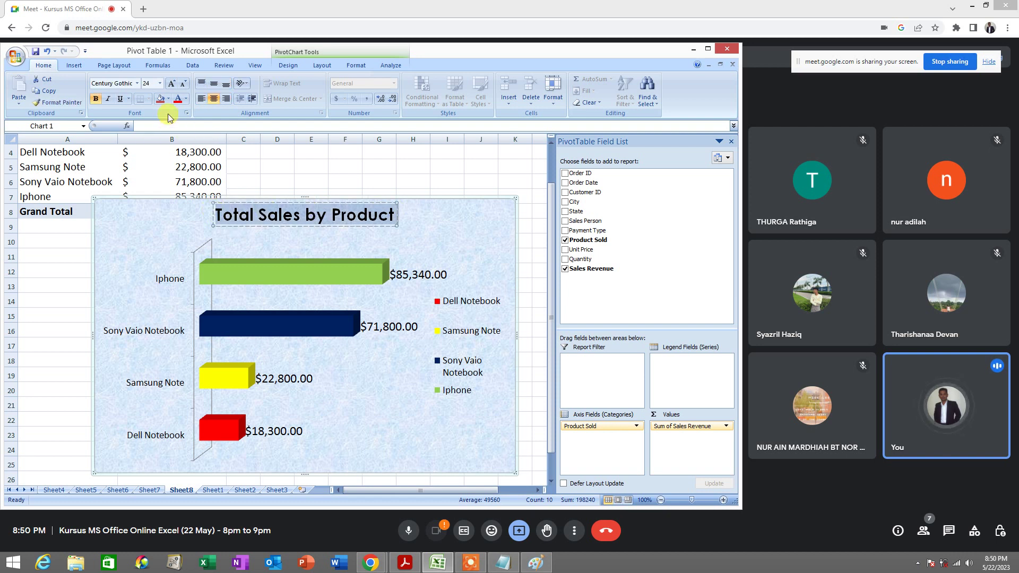
left_click(185, 99)
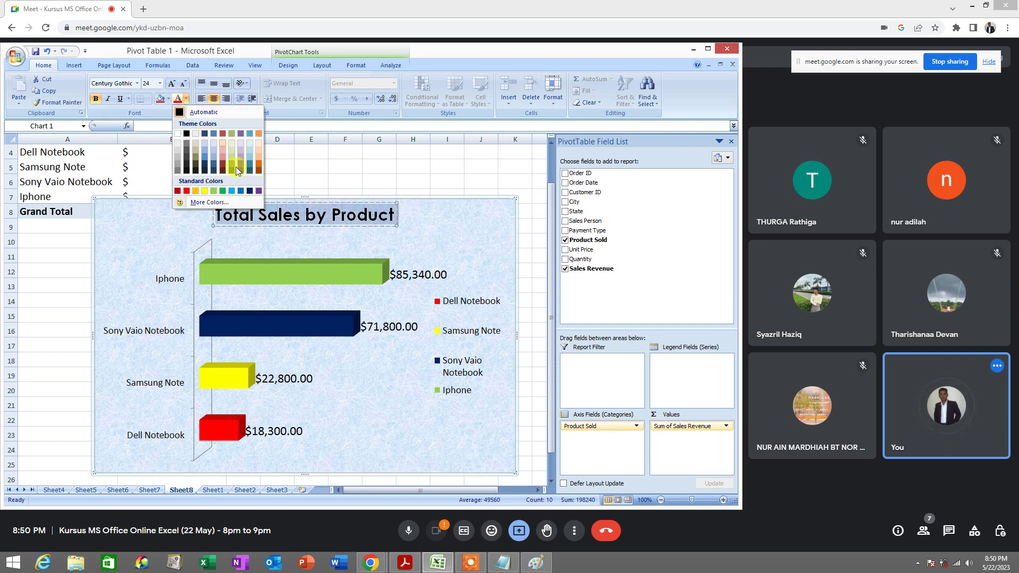
left_click(256, 190)
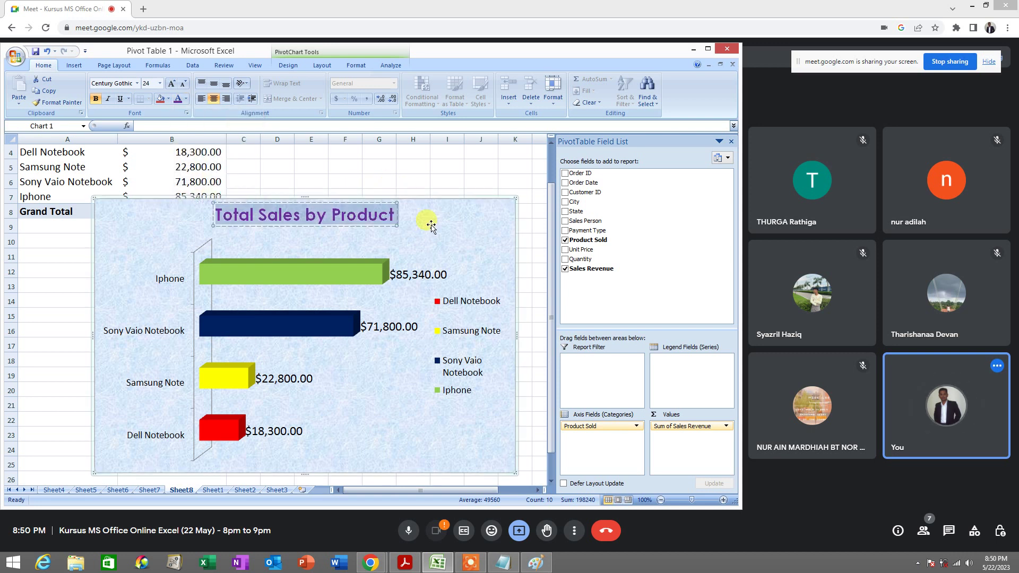
key("Escape")
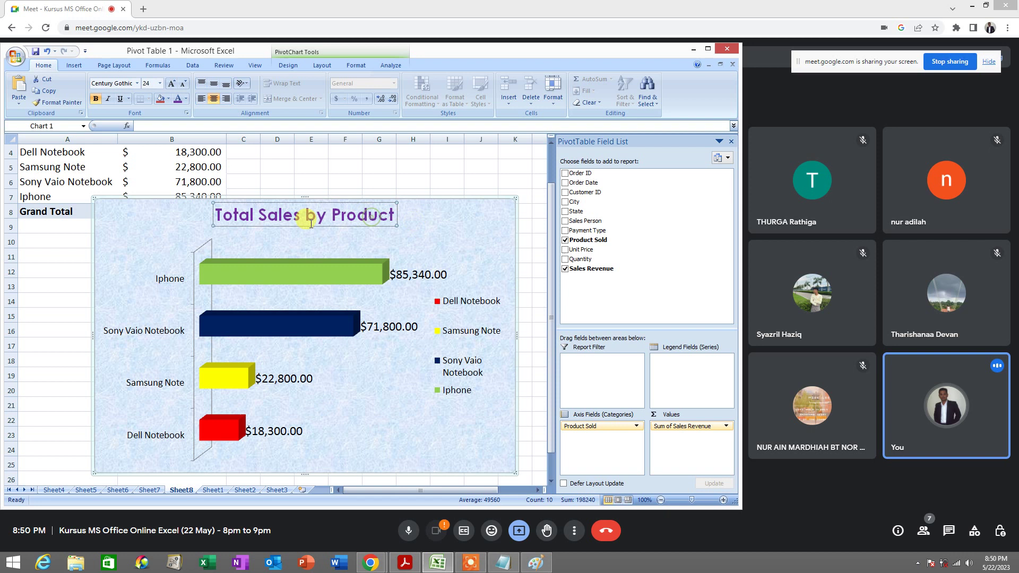
- Enlarge the title to size 28, then paste the chart screenshot into Paint
left_click(217, 219)
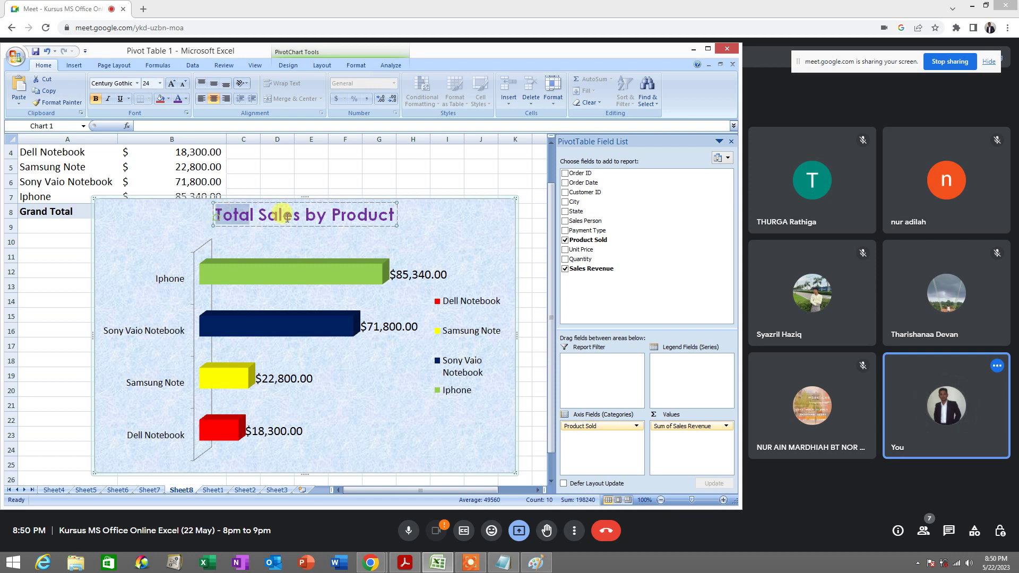
left_click(161, 84)
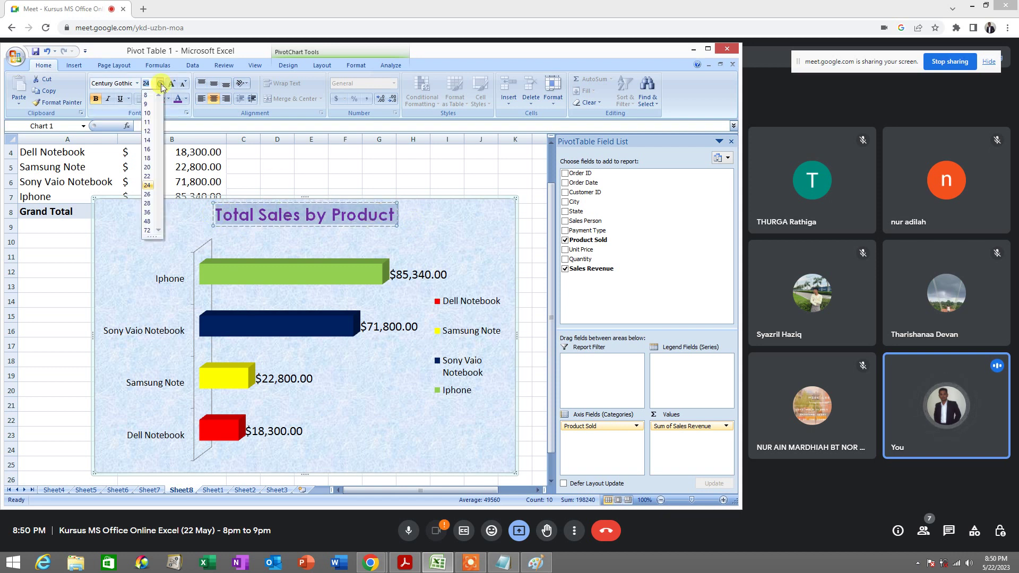
left_click(148, 204)
left_click(445, 167)
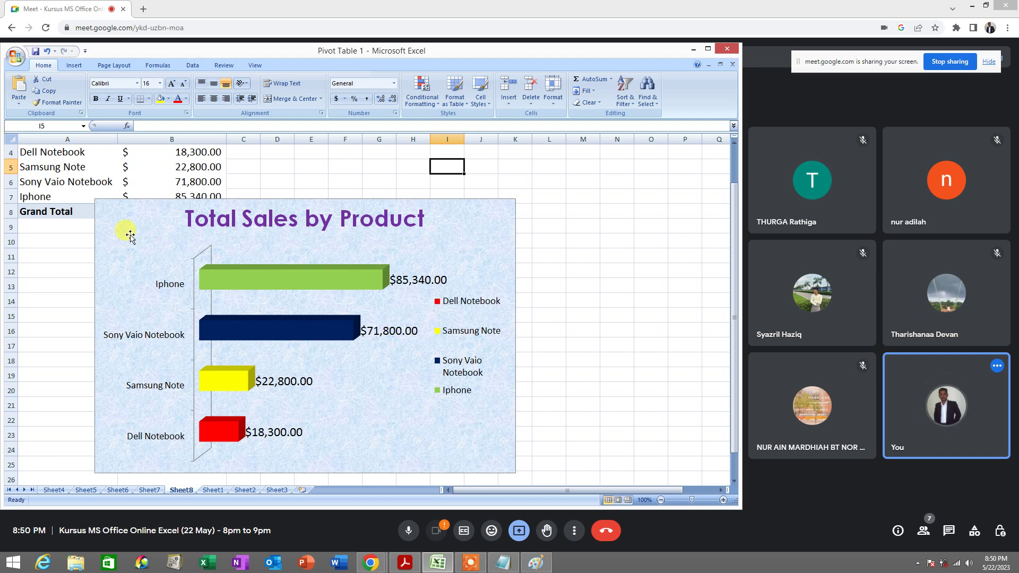
left_click(523, 565)
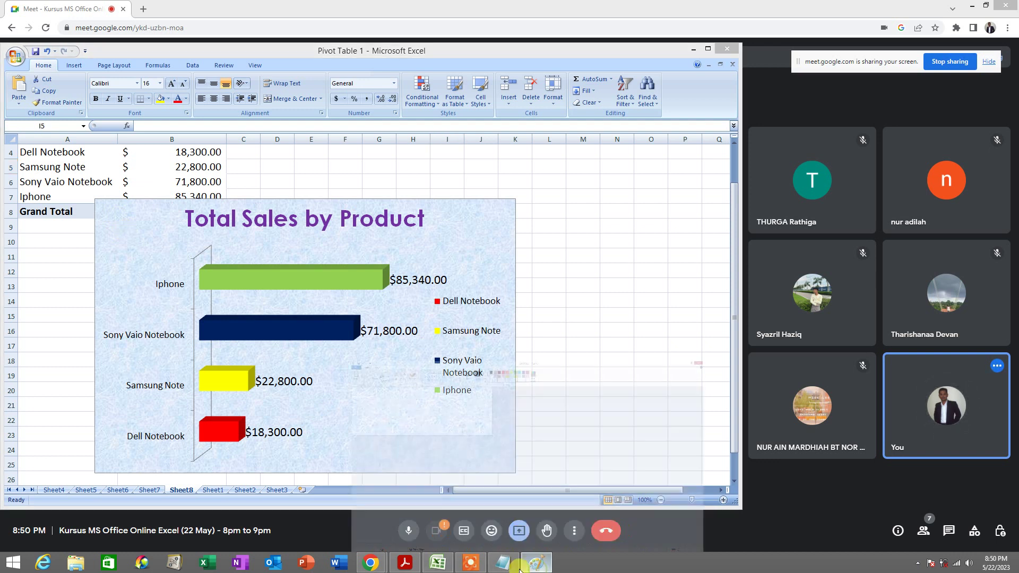
left_click(12, 41)
- Mark the screenshot with a red pencil arrow and a blue 'klik kanan' text note
scroll(199, 308, "up", 3)
scroll(198, 300, "down", 3)
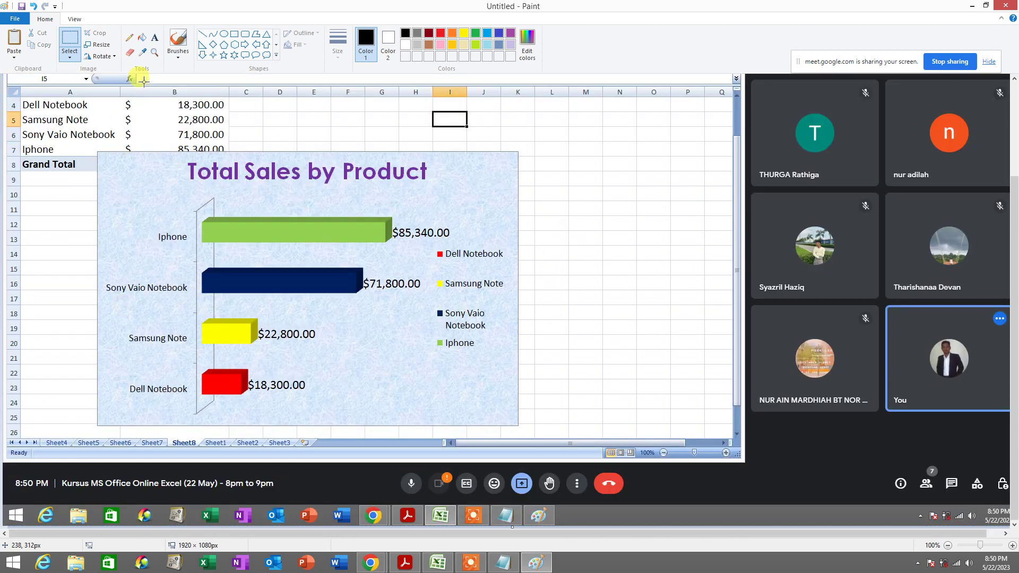
left_click(128, 37)
left_click(440, 33)
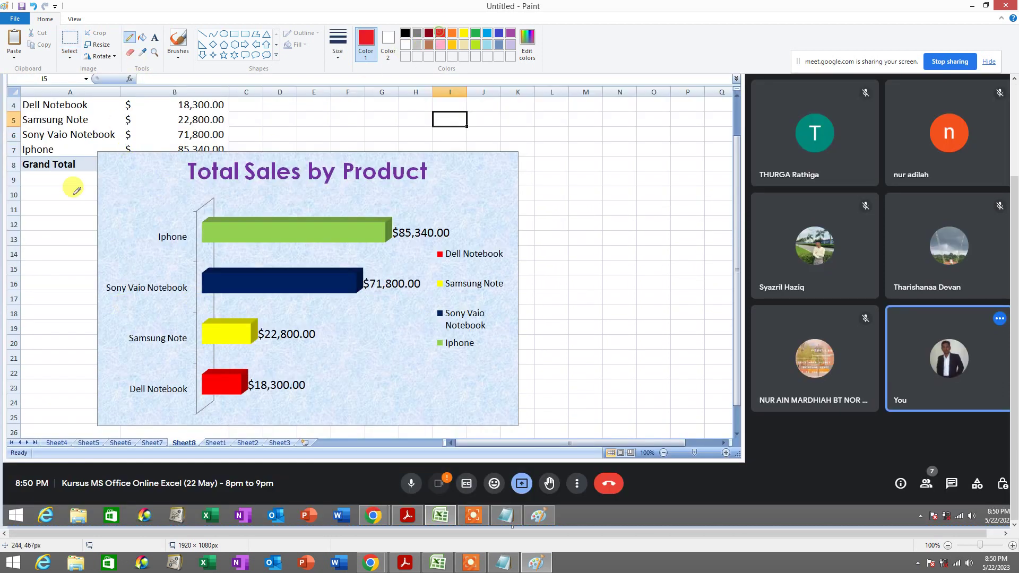
left_click_drag(110, 178, 125, 209)
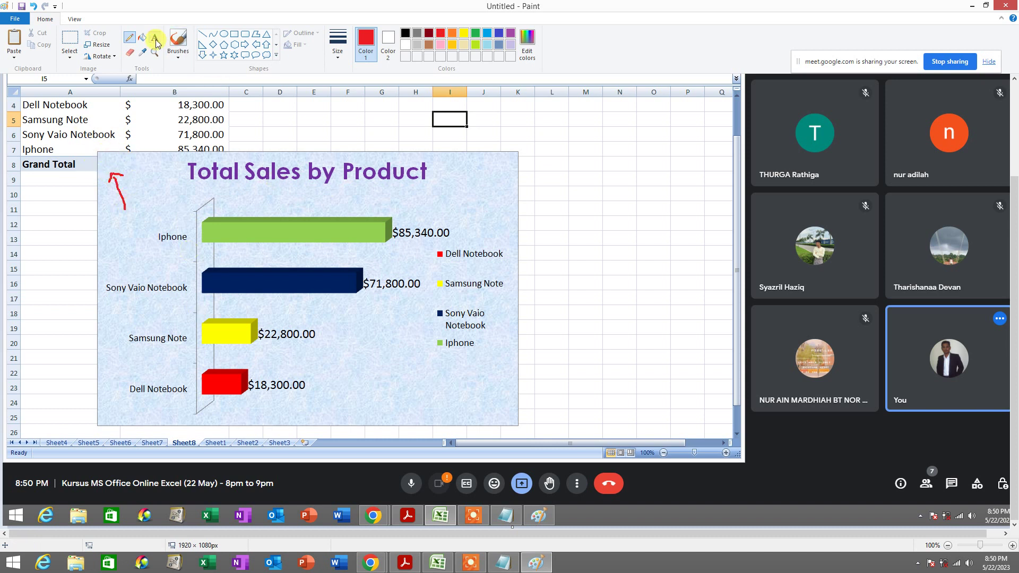
left_click(155, 38)
left_click(499, 33)
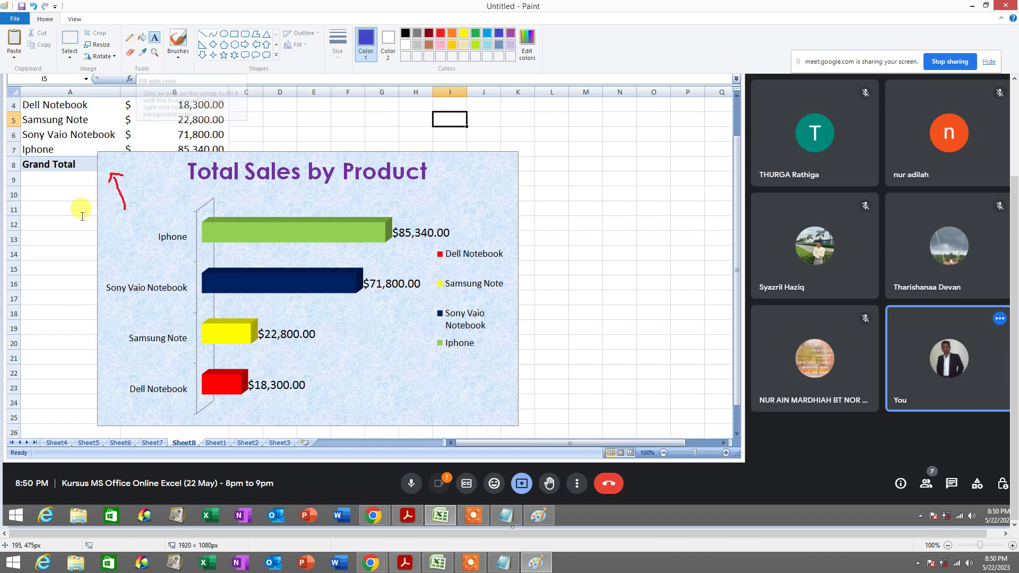
left_click(108, 206)
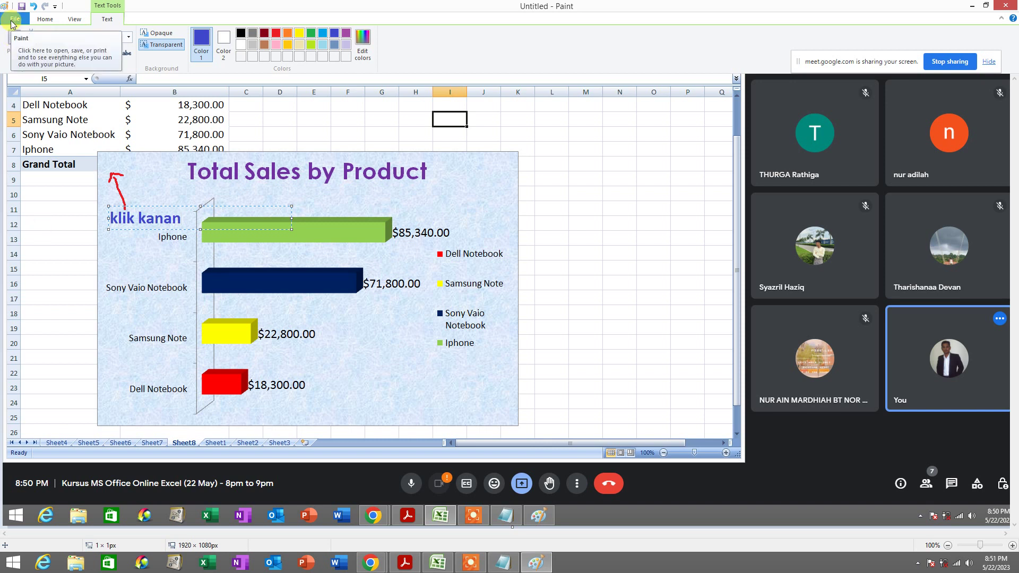
- Start a new Paint picture, discarding the annotated one unsaved
left_click(11, 24)
left_click(412, 232)
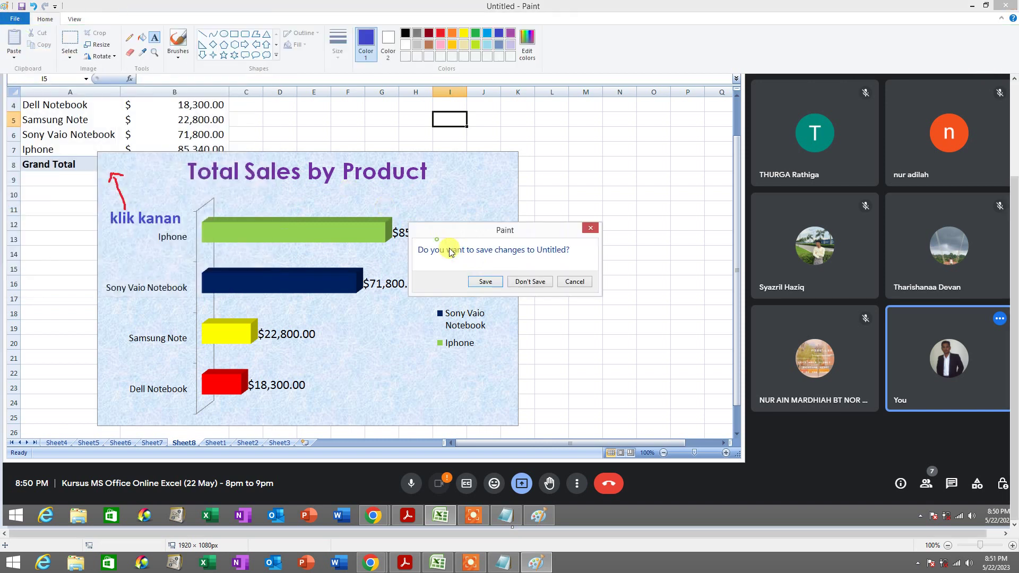
left_click(532, 279)
- Back in Excel, switch the chart area fill to a gradient fill
left_click(973, 6)
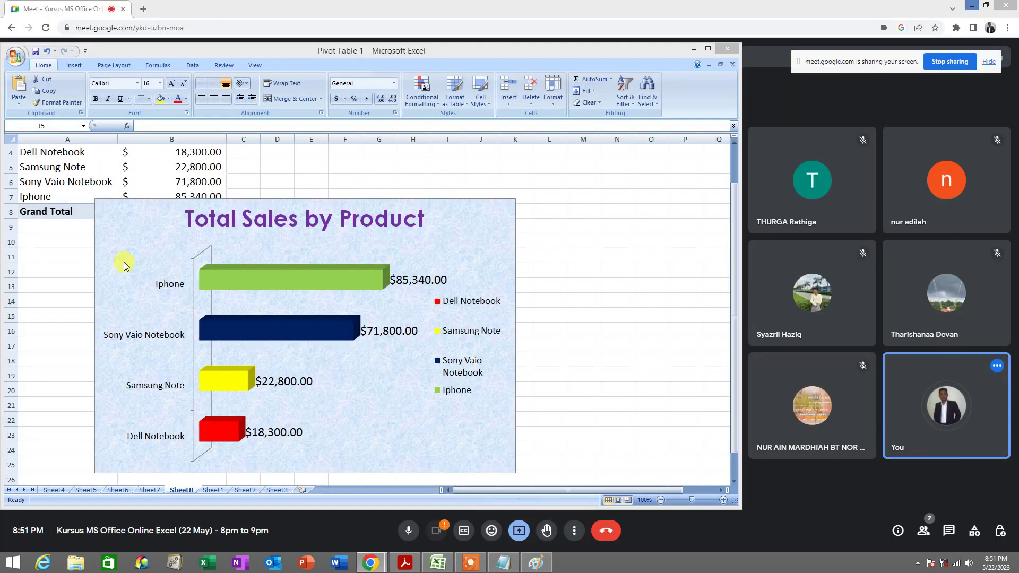
right_click(125, 227)
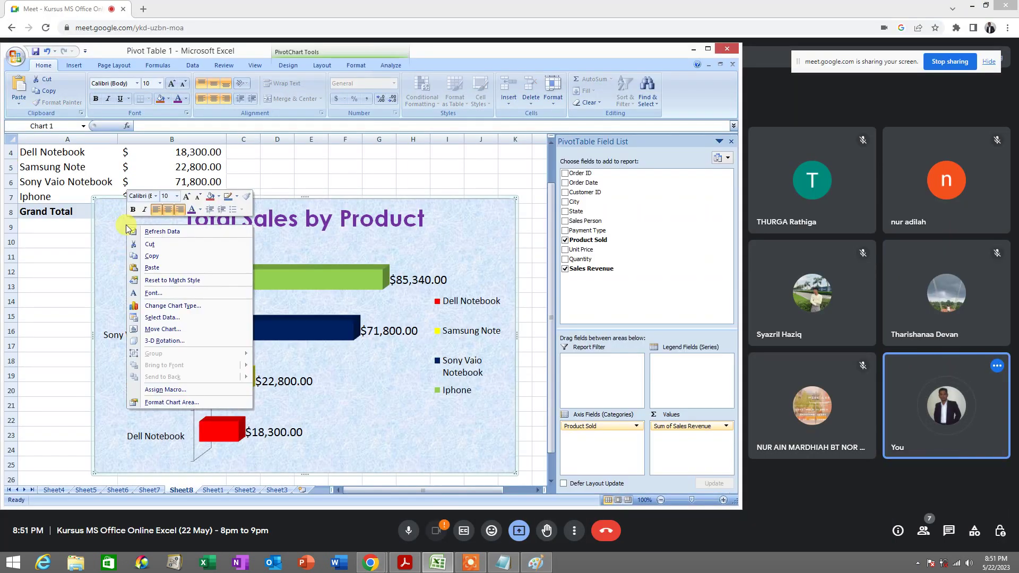
left_click(206, 403)
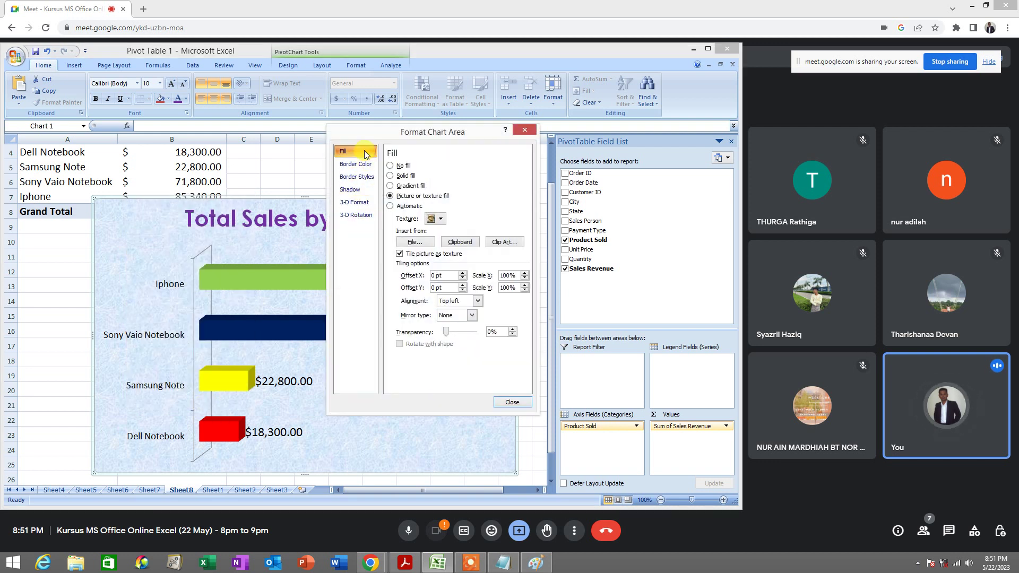
left_click(391, 177)
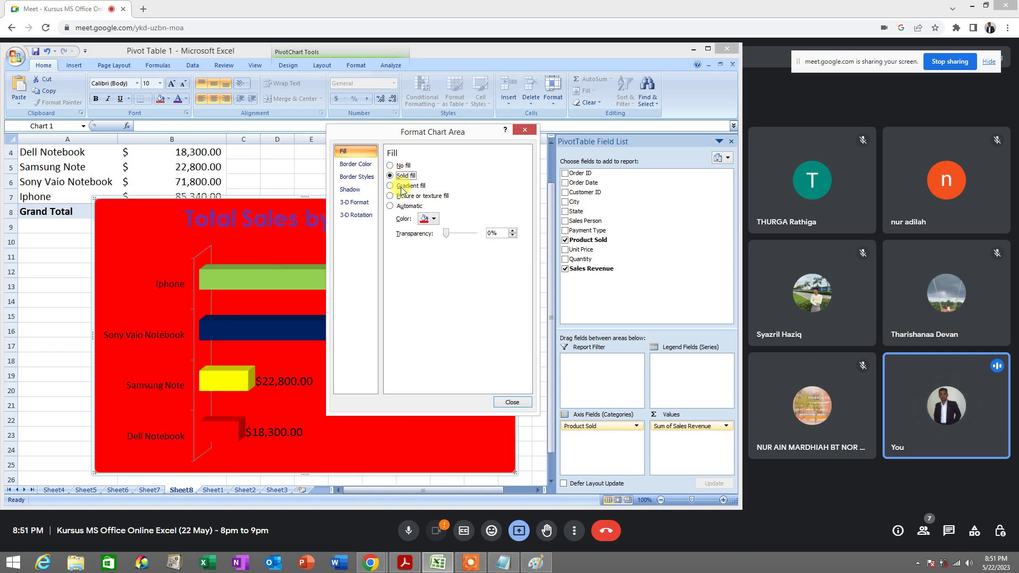
left_click(402, 187)
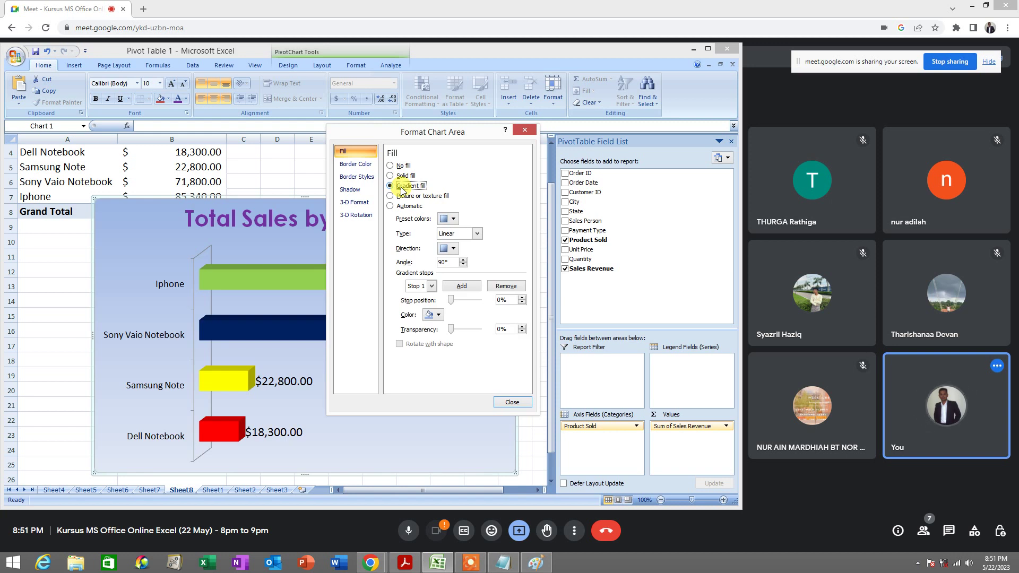
- Try Ocean, beige, blue and fire preset gradients, settling on a green preset
left_click(454, 219)
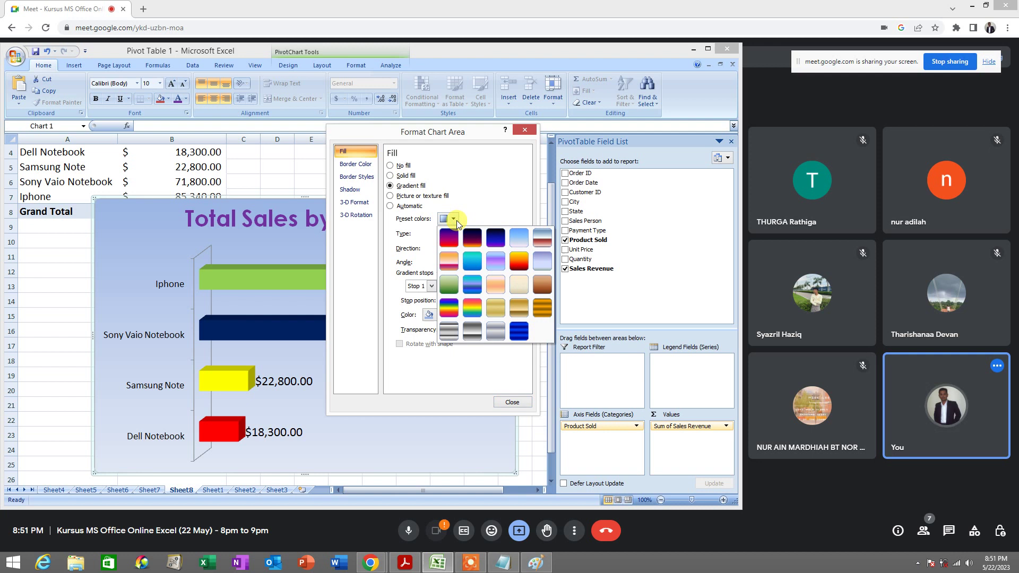
left_click(474, 263)
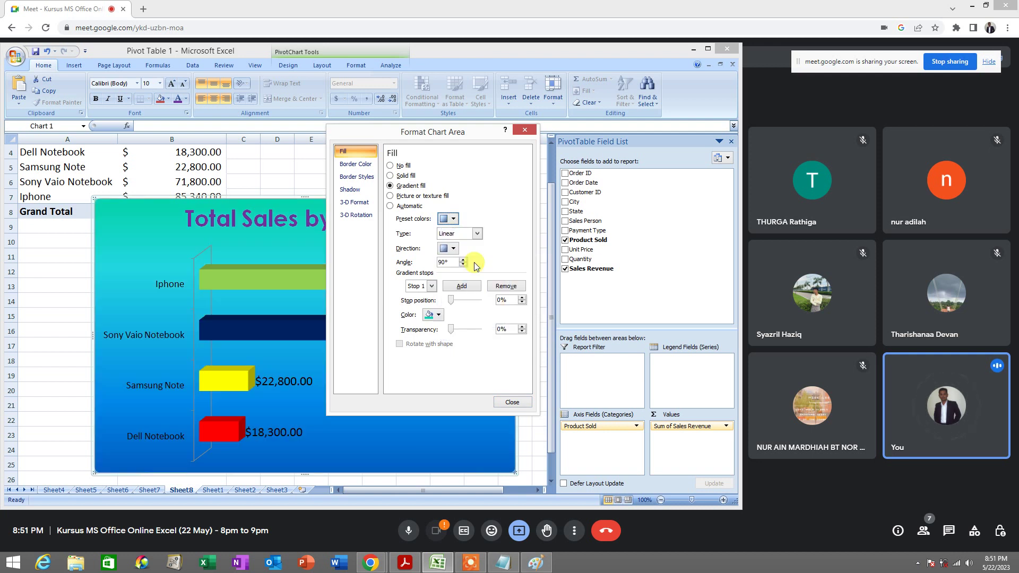
left_click(454, 219)
left_click(519, 282)
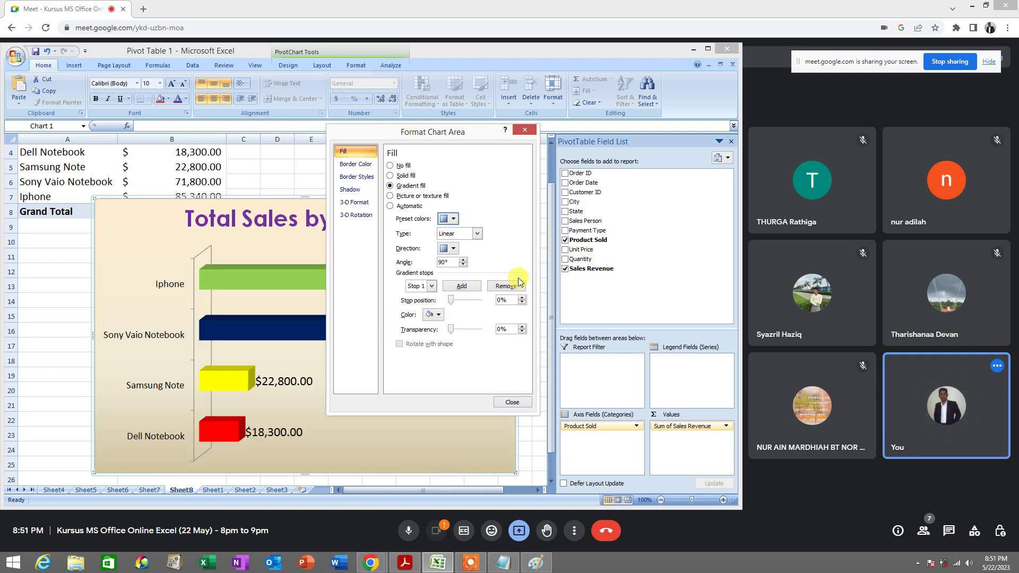
left_click(455, 220)
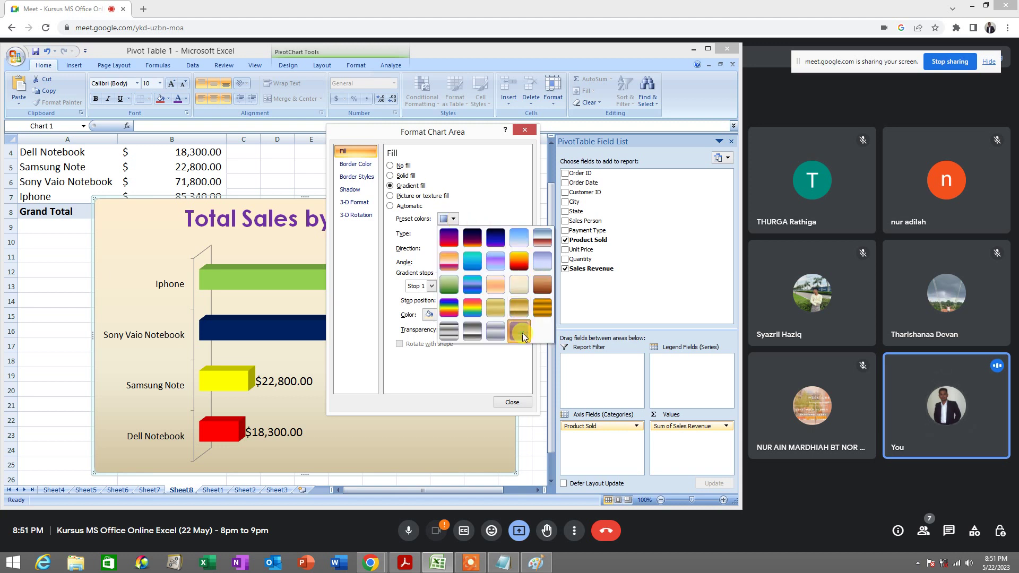
left_click(520, 332)
left_click(449, 220)
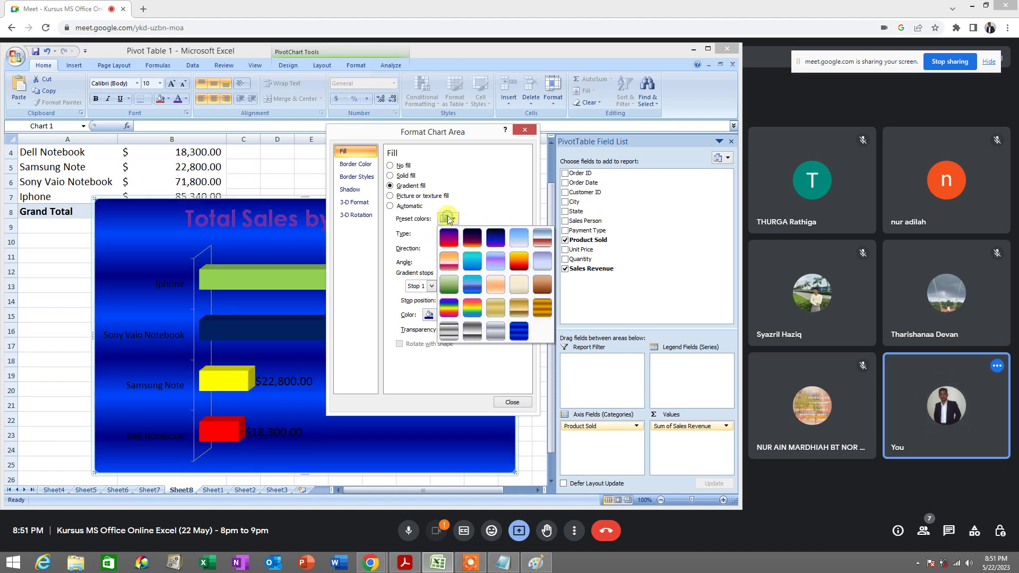
left_click(519, 260)
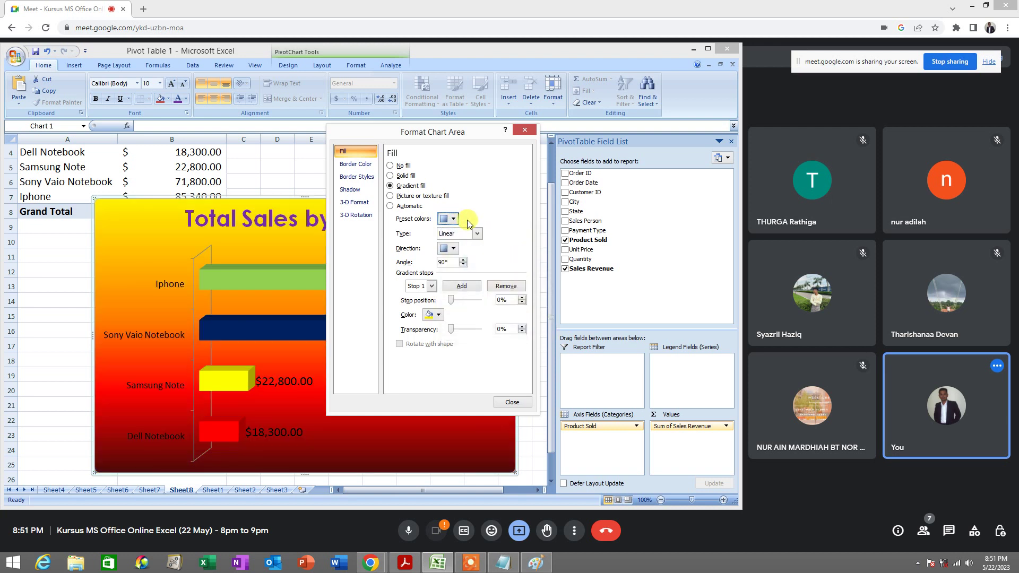
left_click(449, 219)
left_click(450, 289)
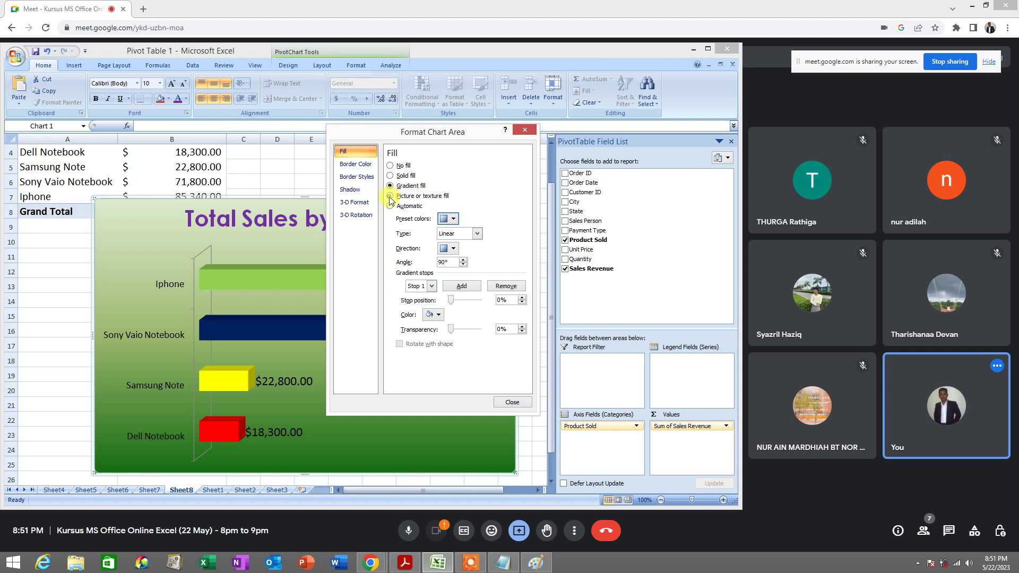
- Switch to texture fill and try the Denim, Burlap and Water droplets textures
left_click(390, 196)
left_click(443, 220)
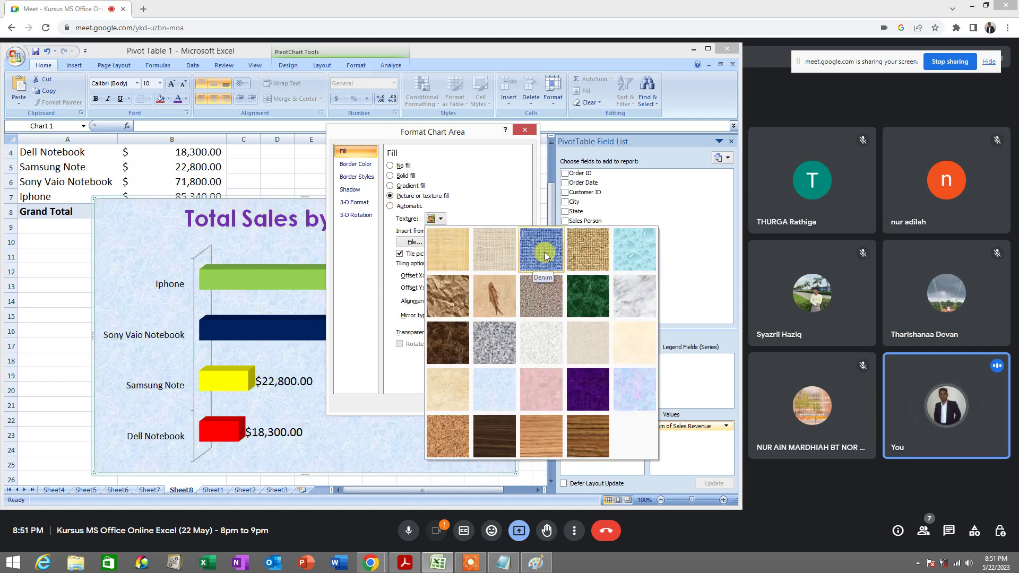
left_click(545, 253)
left_click(441, 219)
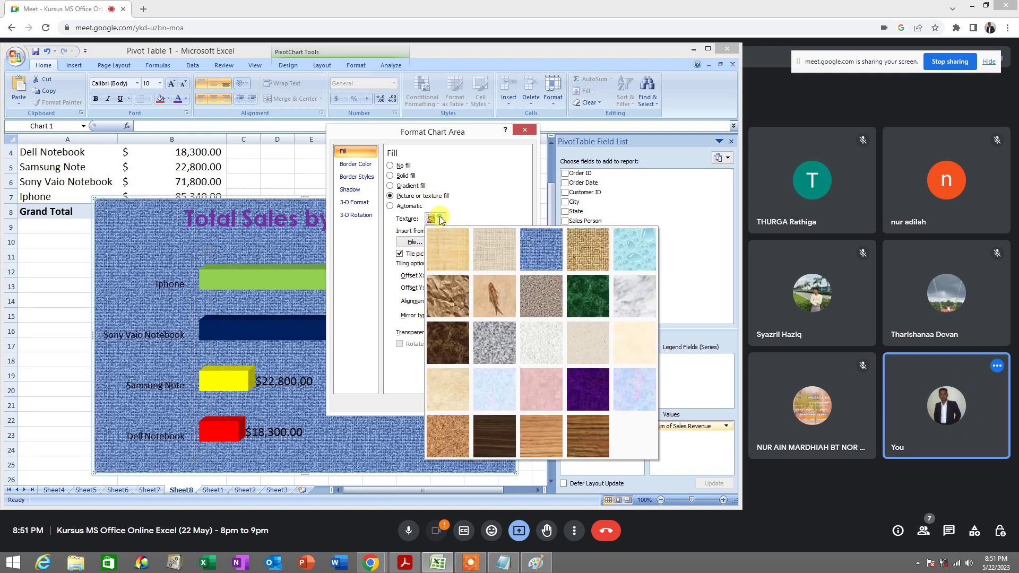
left_click(587, 251)
left_click(444, 220)
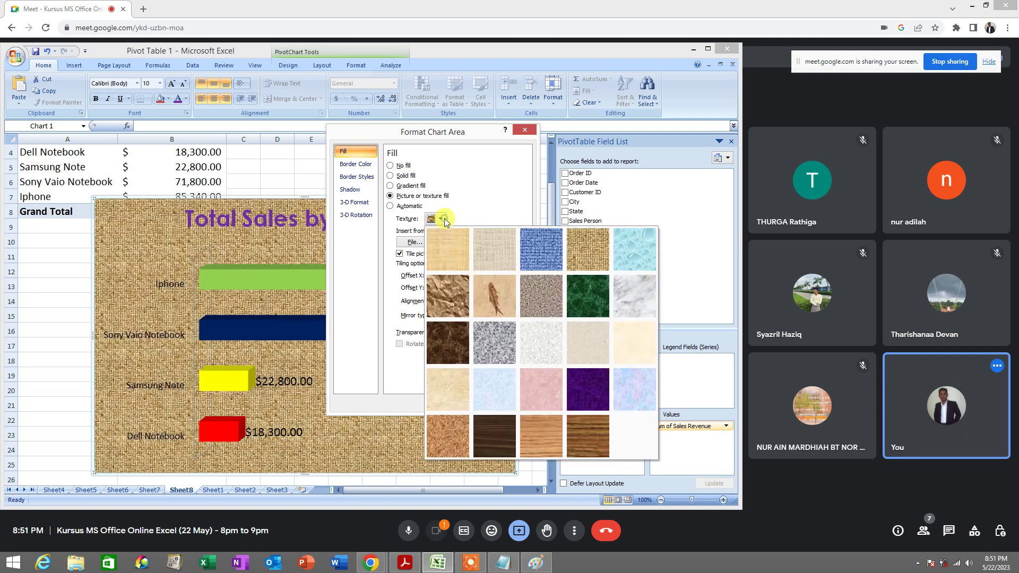
left_click(628, 254)
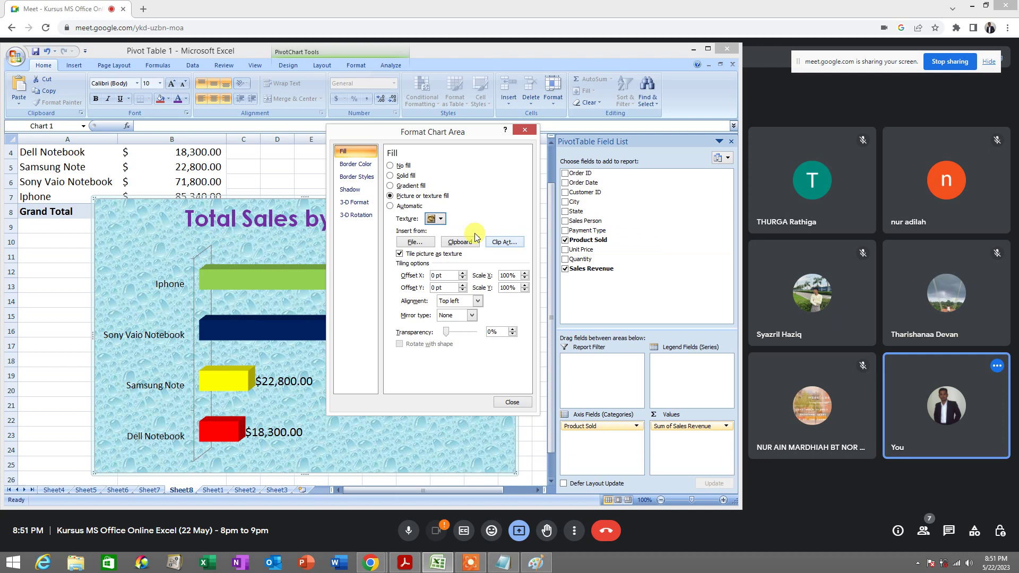
- Try pastel and light blue textures, then settle on Blue tissue paper
left_click(443, 219)
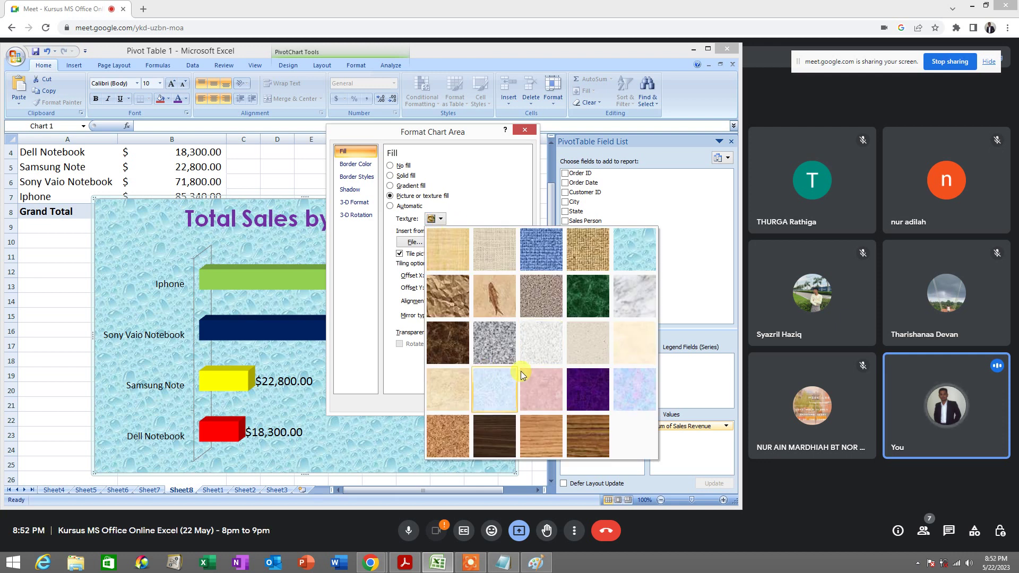
left_click(632, 391)
left_click(438, 224)
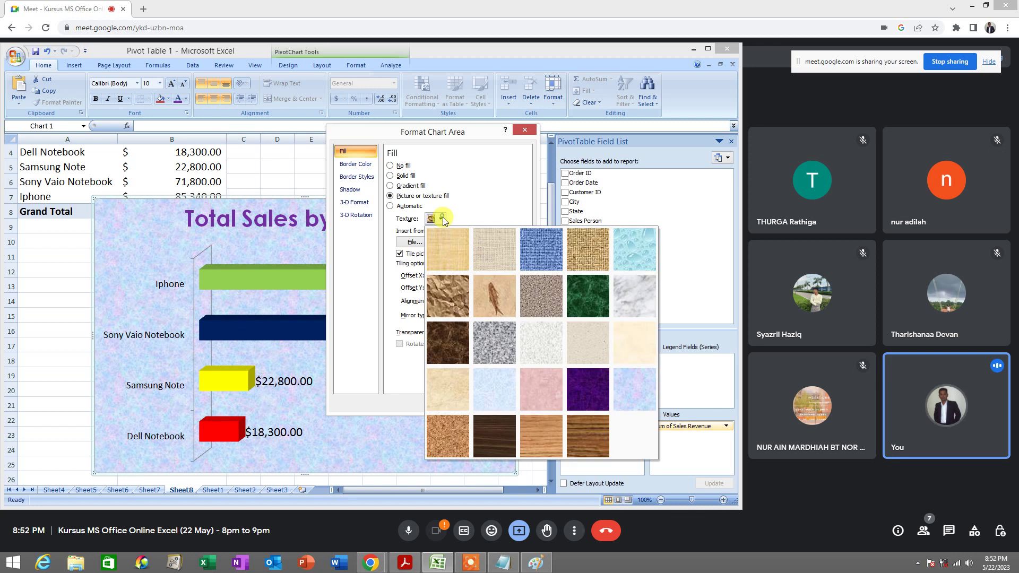
left_click(493, 392)
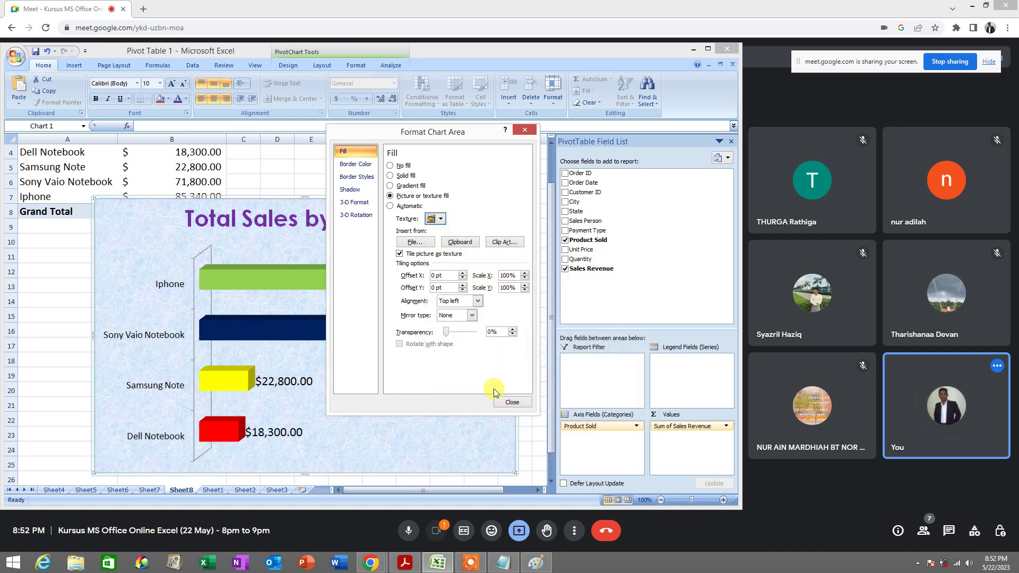
left_click(440, 220)
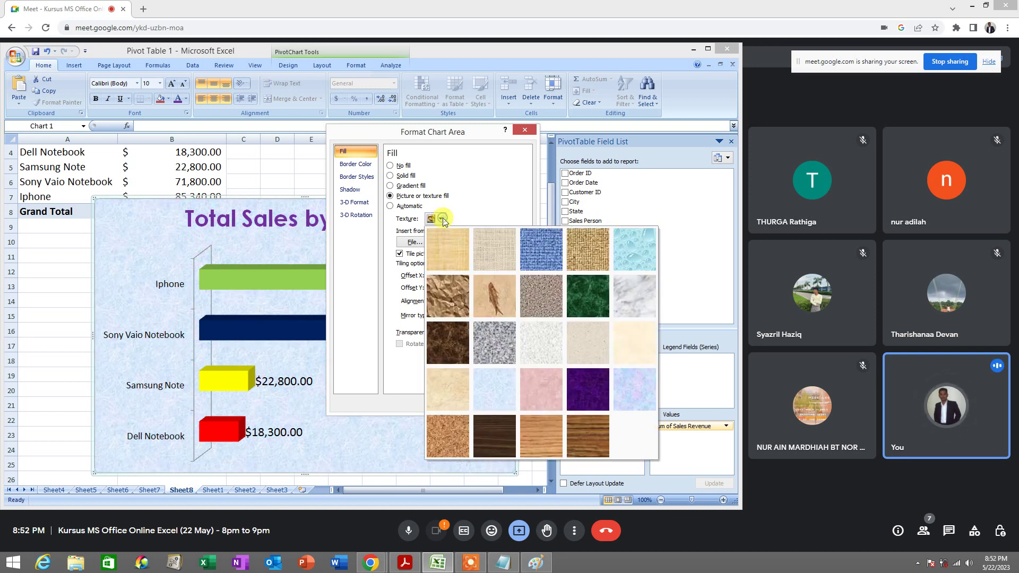
left_click(493, 378)
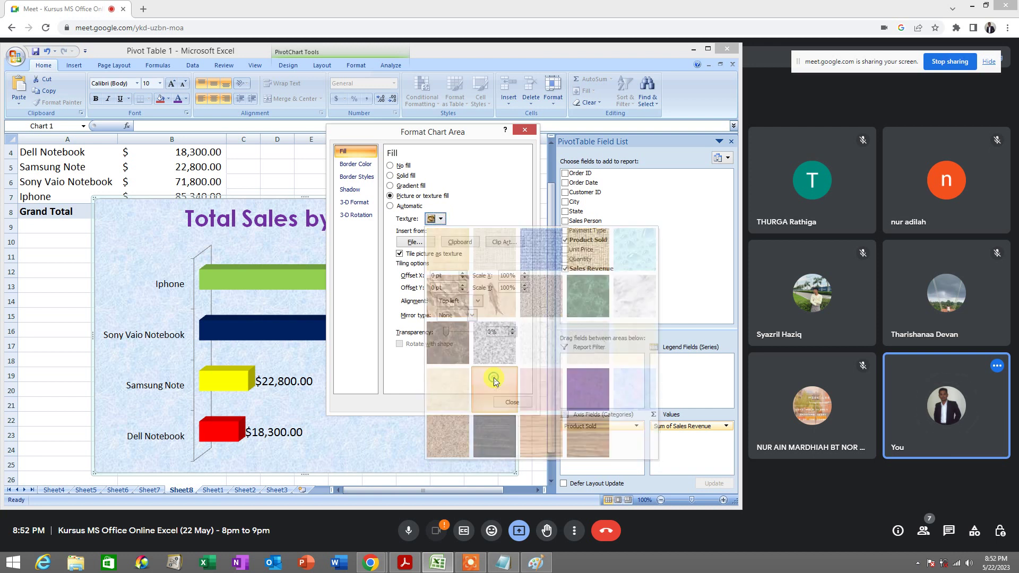
left_click(512, 402)
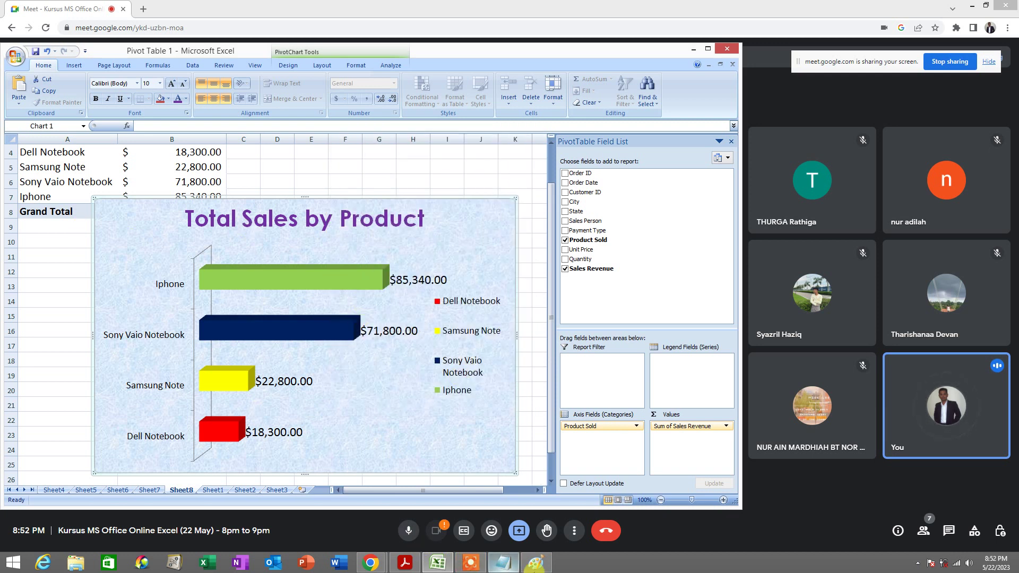
- Replace the Blue tissue paper chart-area background with a light grey speckled texture fill
left_click(536, 562)
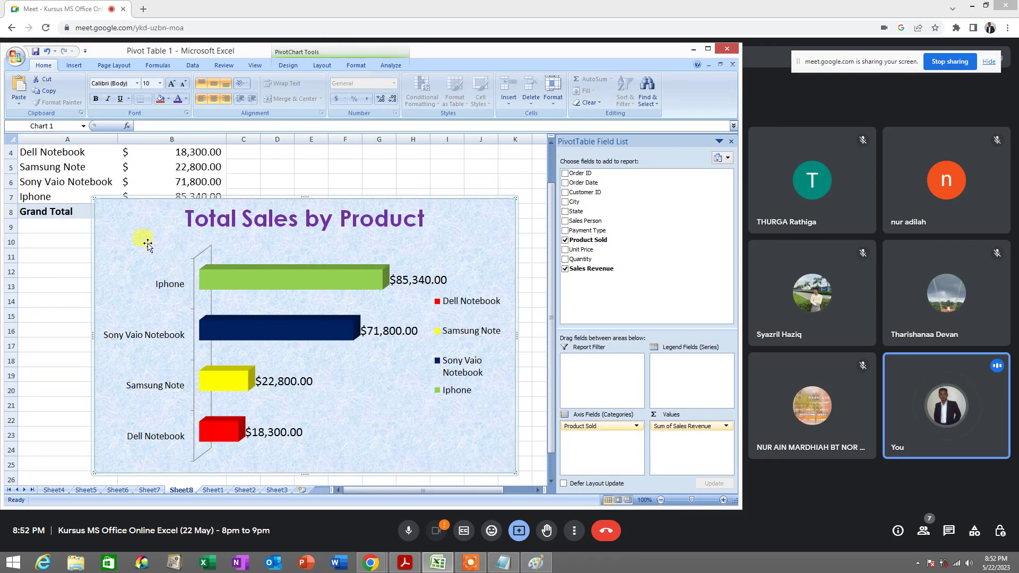
right_click(118, 236)
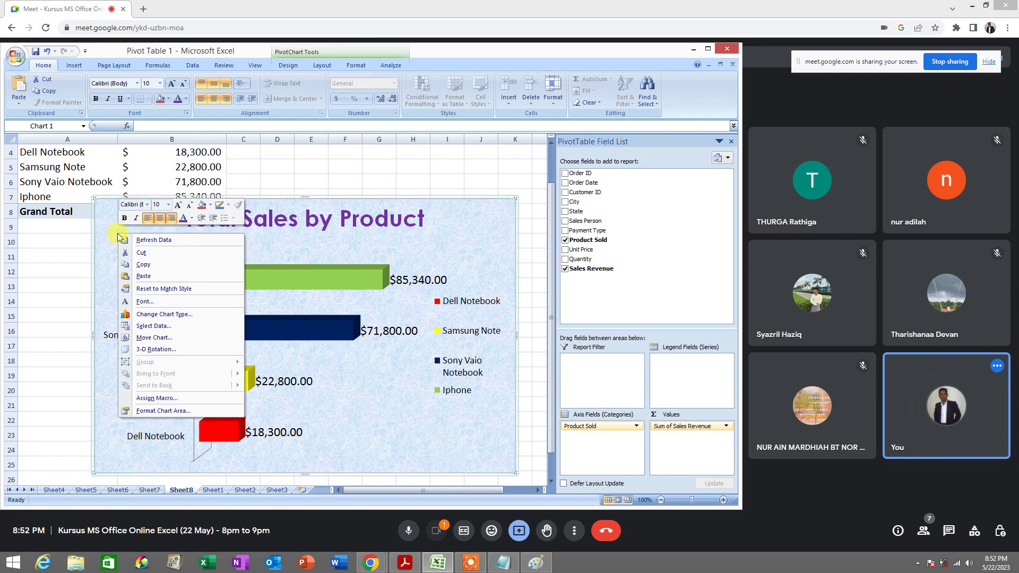
left_click(205, 411)
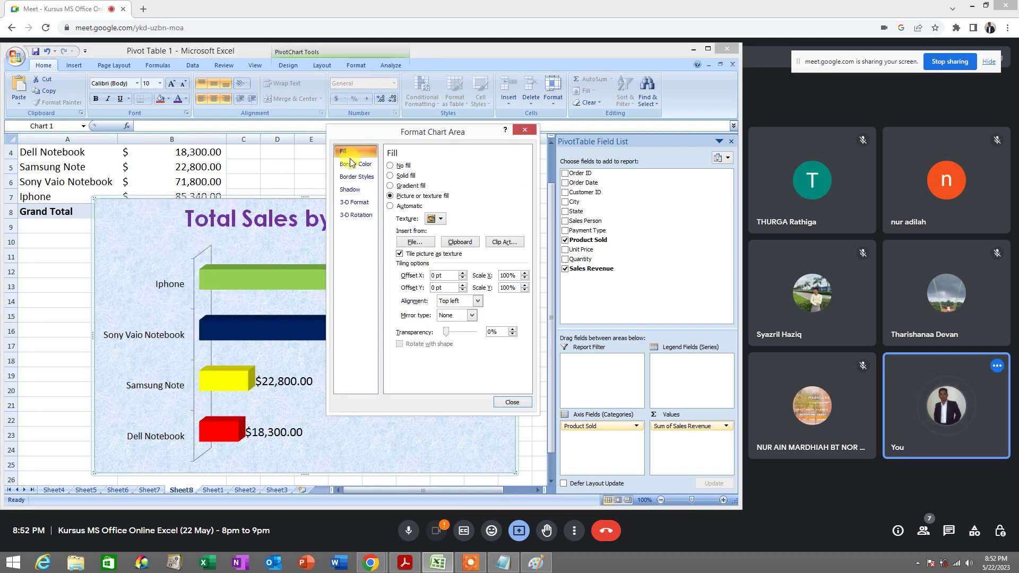
left_click(398, 176)
left_click(398, 186)
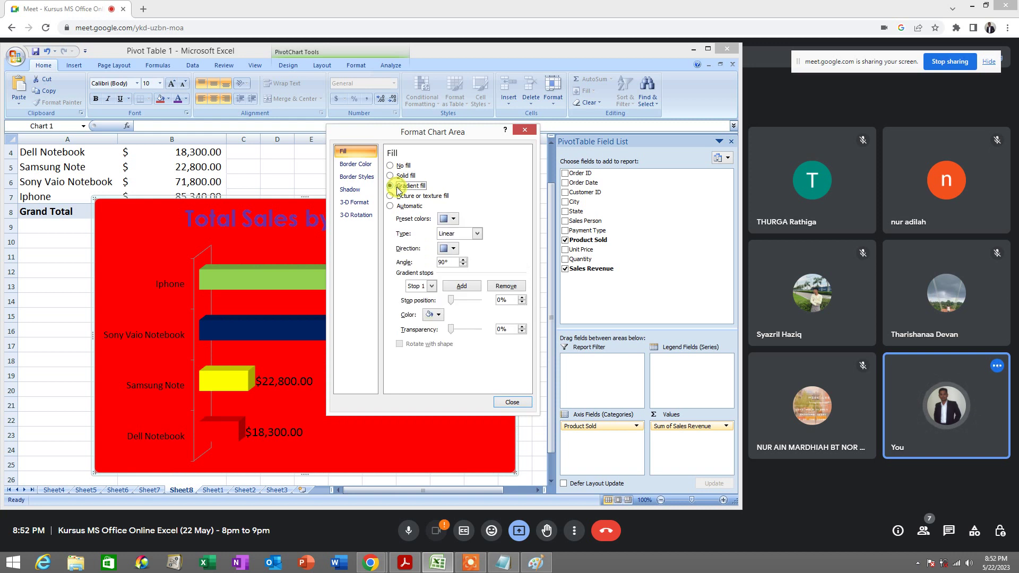
left_click(398, 197)
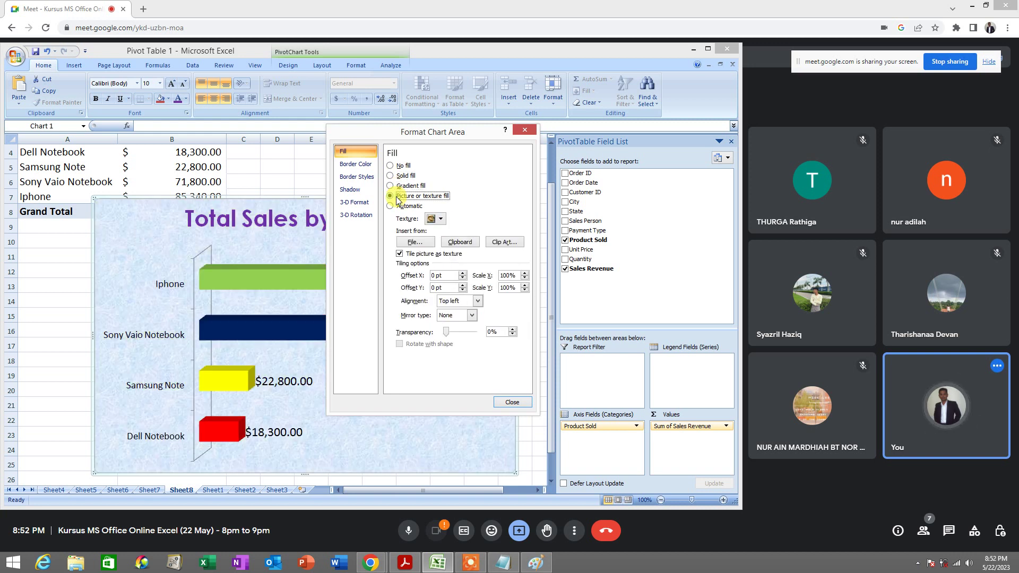
left_click(439, 219)
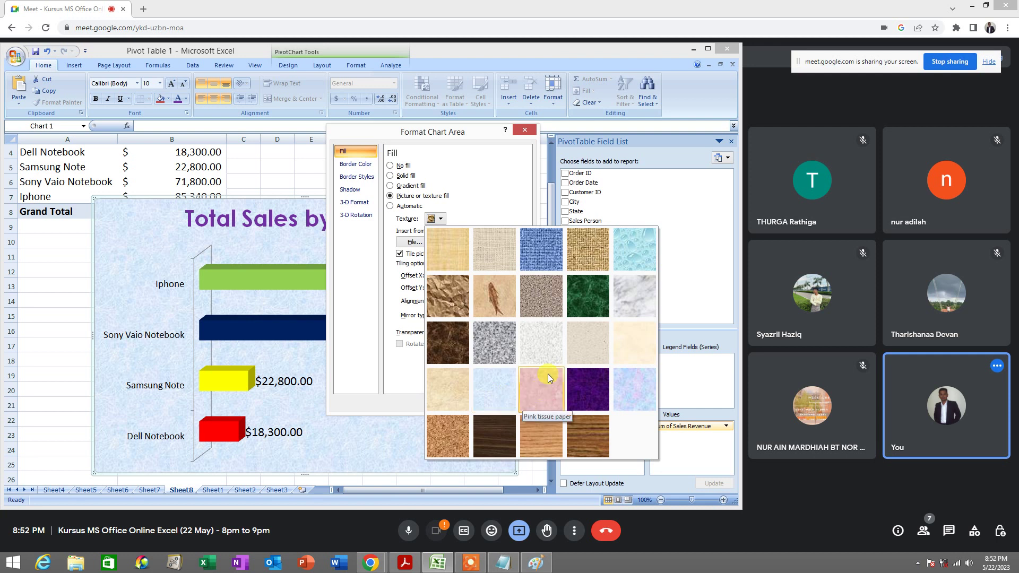
left_click(546, 341)
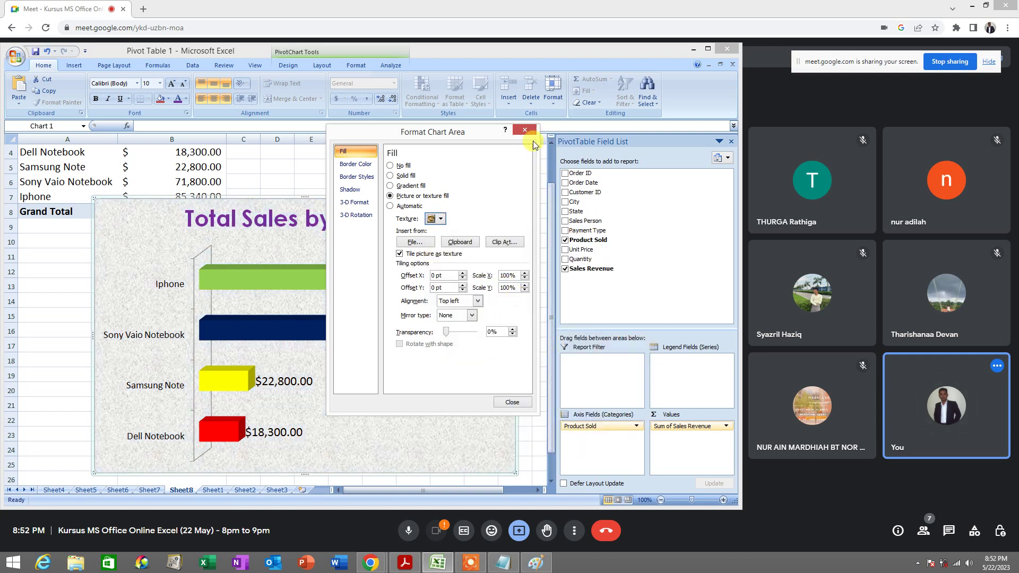
left_click(513, 402)
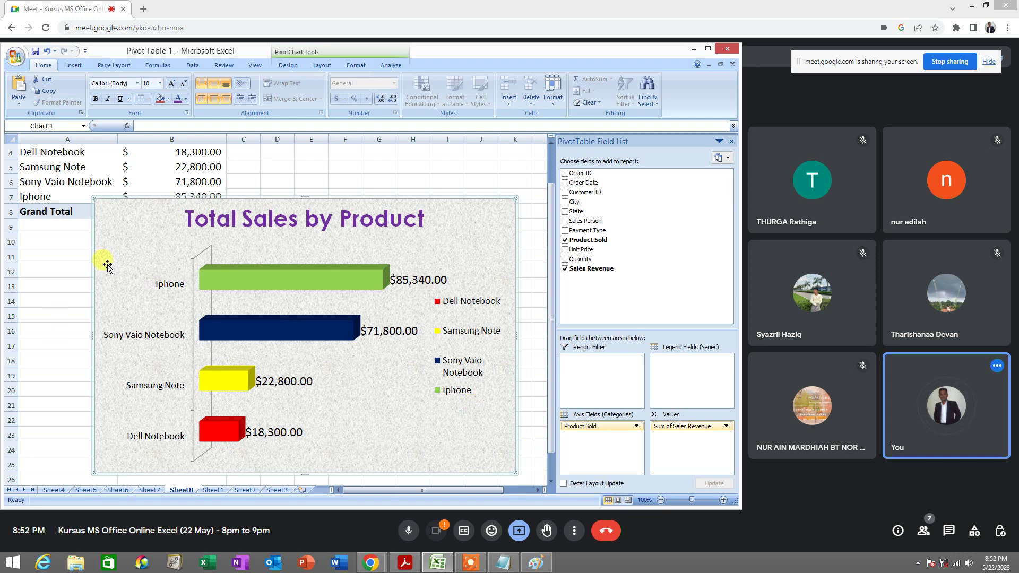
- Bring up the Format Chart Area Fill page, then switch over to Paint
right_click(109, 221)
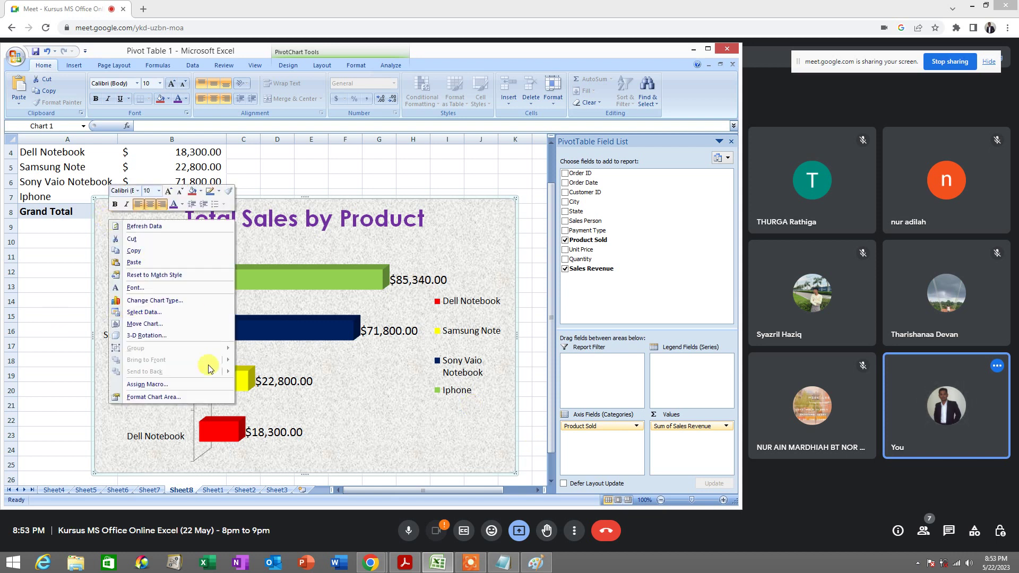
left_click(179, 398)
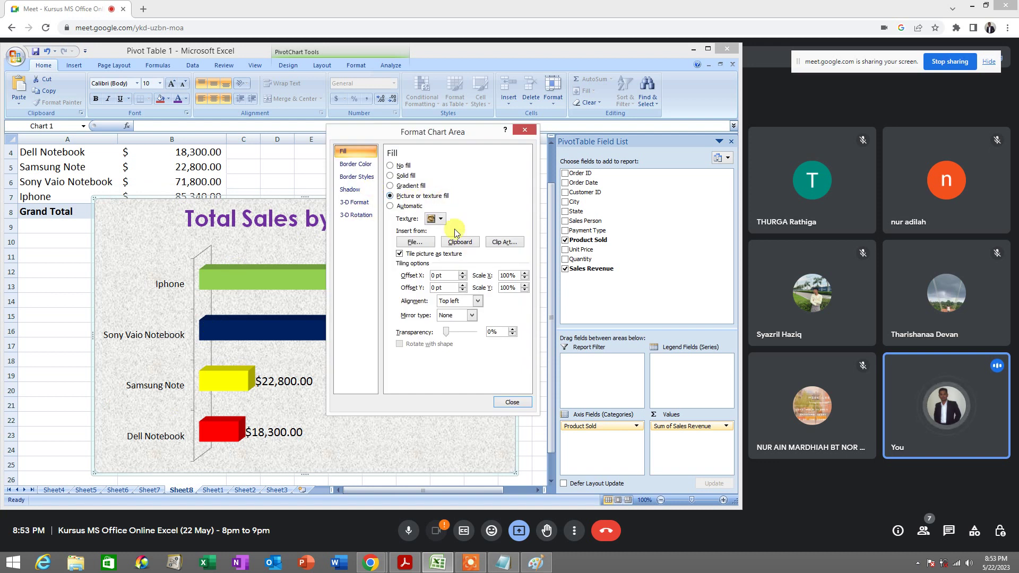
left_click(536, 562)
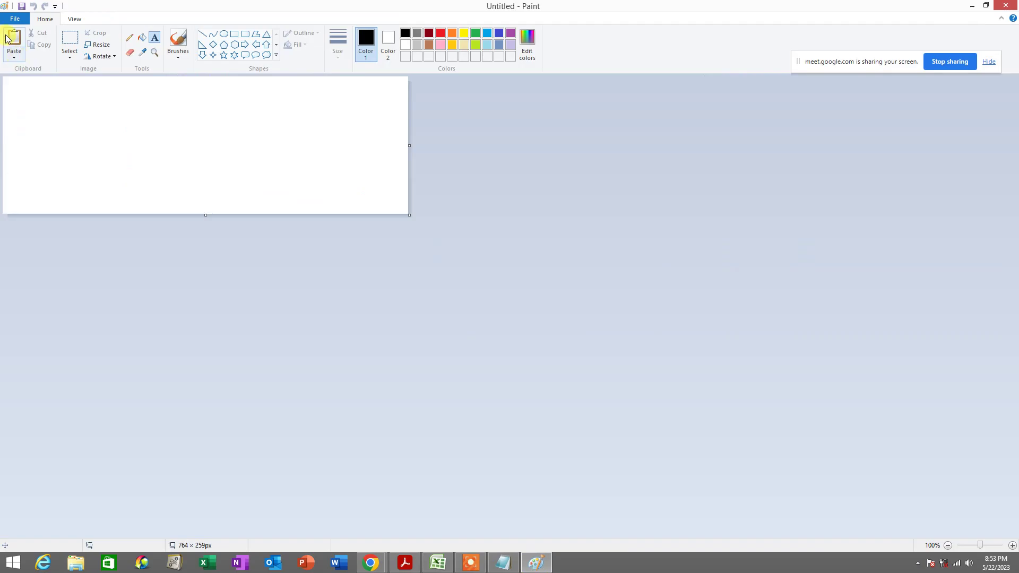
- Paste the screenshot and mark Fill and Picture or texture fill in red pencil
left_click(7, 38)
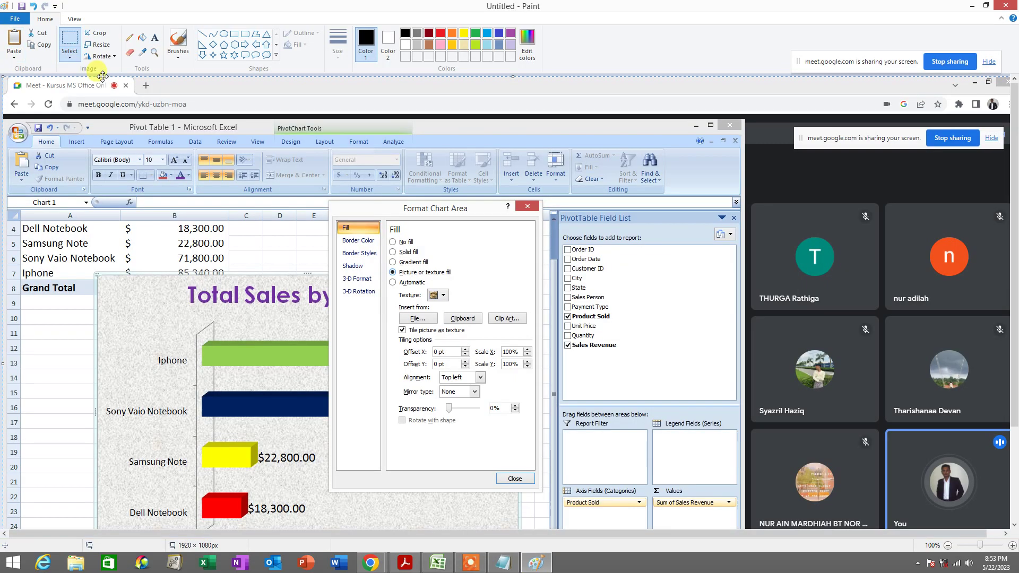
left_click(128, 37)
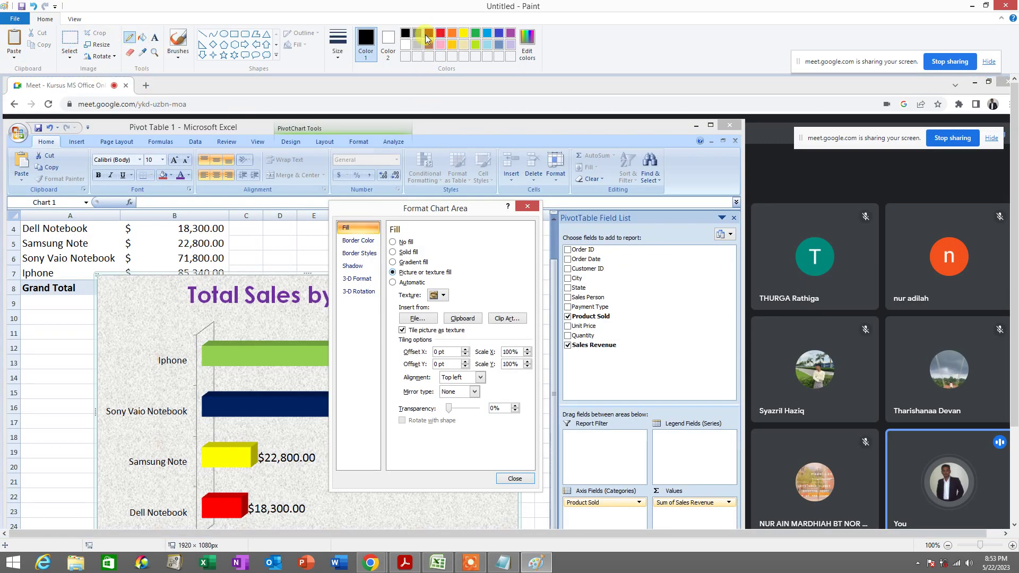
left_click(440, 33)
mouse_move(373, 210)
left_mouse_down()
mouse_move(350, 204)
mouse_move(374, 211)
left_mouse_up()
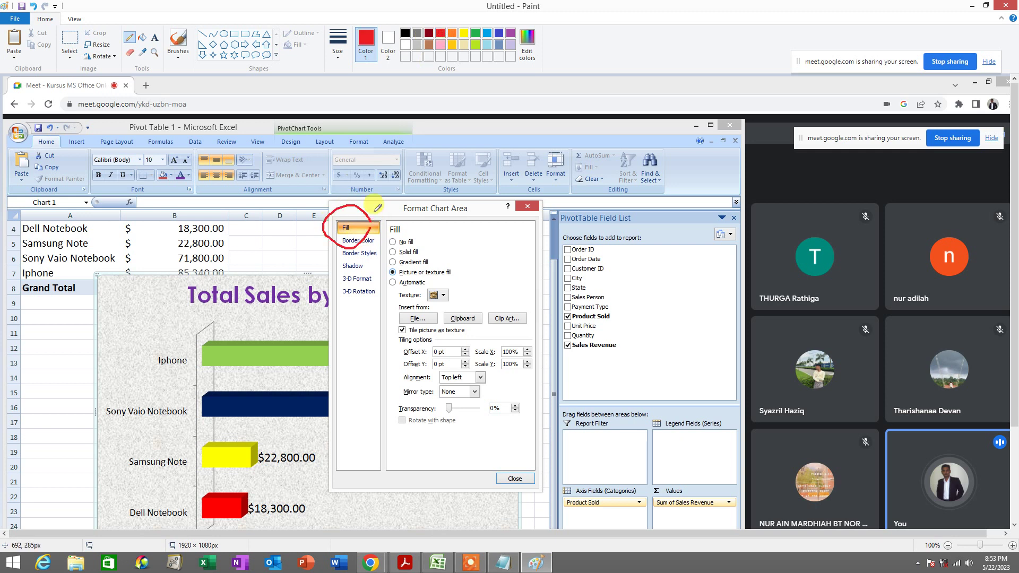
left_click_drag(389, 276, 456, 277)
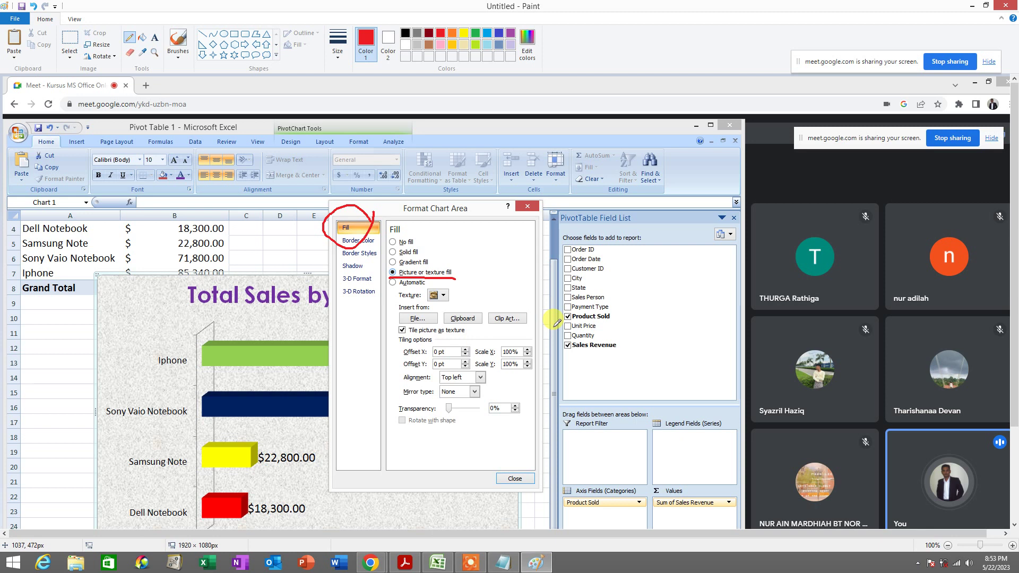
- Discard the annotated image unsaved with a new blank image, then minimize Paint
left_click(15, 19)
key("n")
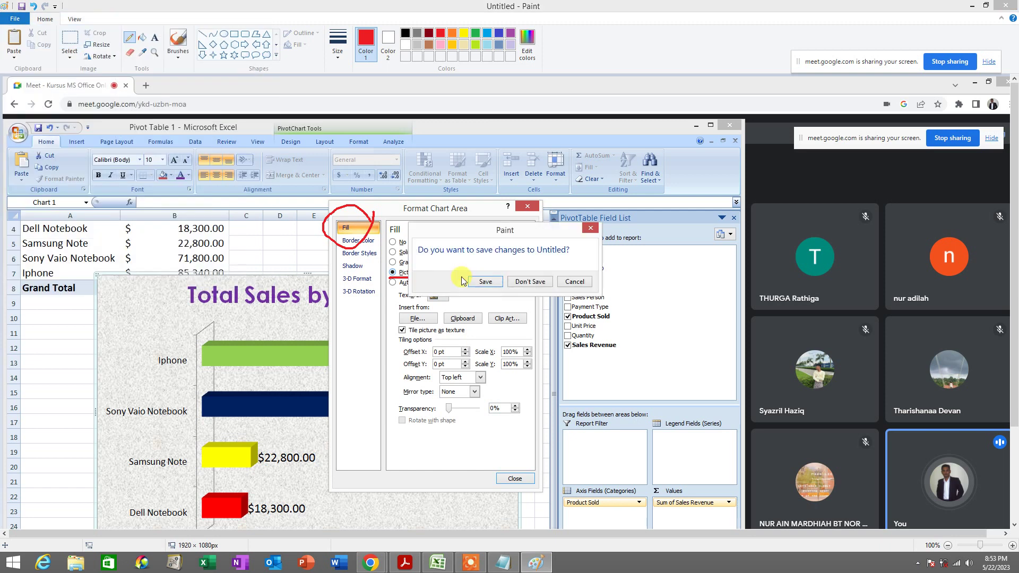
left_click(579, 282)
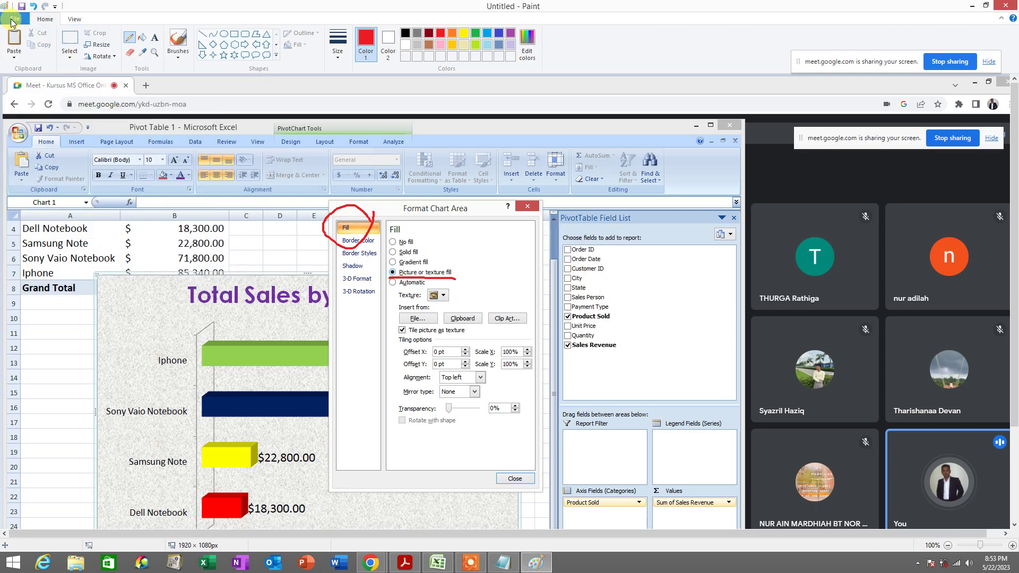
left_click(13, 22)
key("n")
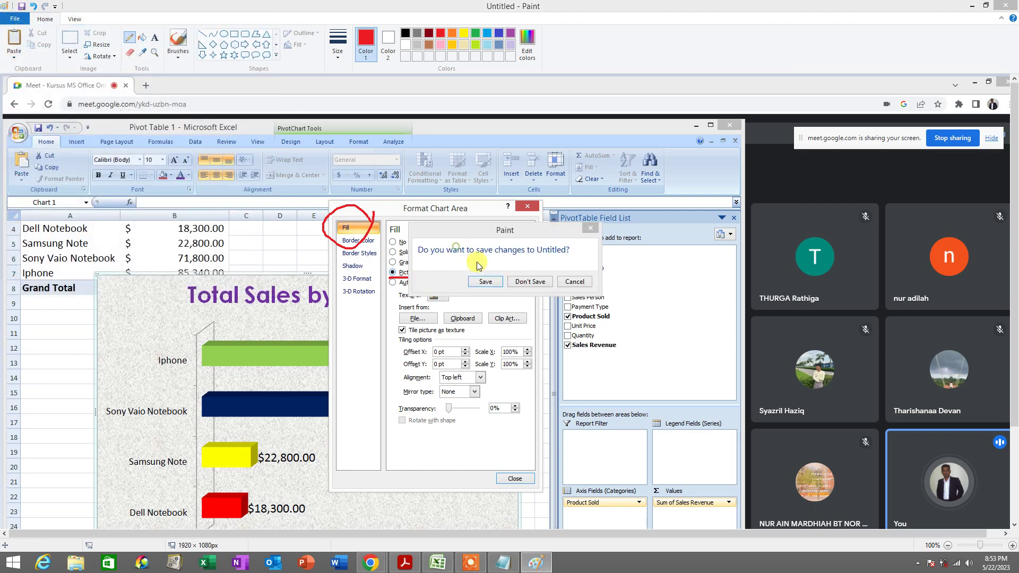
left_click(522, 282)
left_click(964, 8)
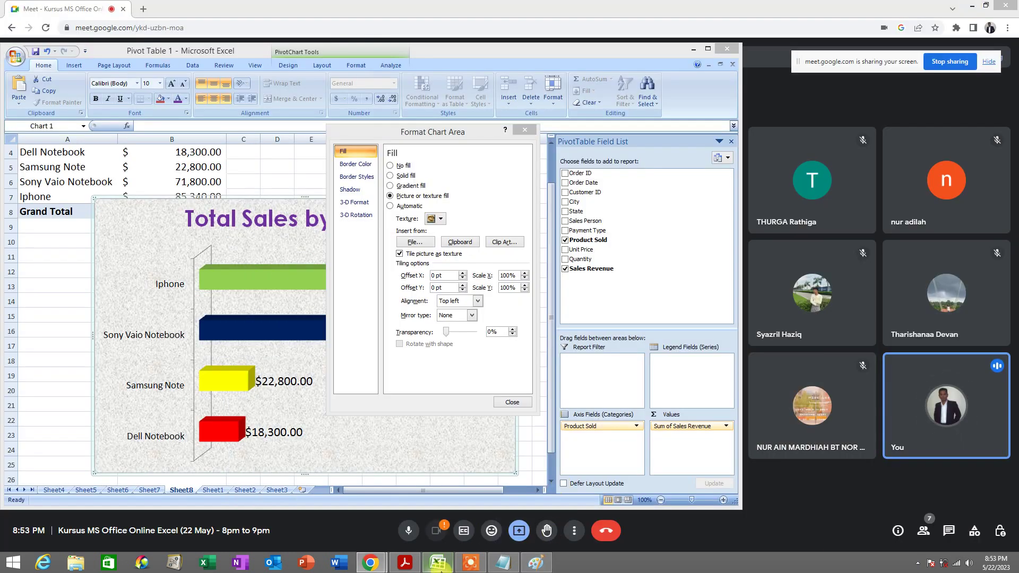
- Bring the Kursus MS Office PDF manual forward and scroll down through its pages
left_click(405, 562)
scroll(427, 329, "down", 3)
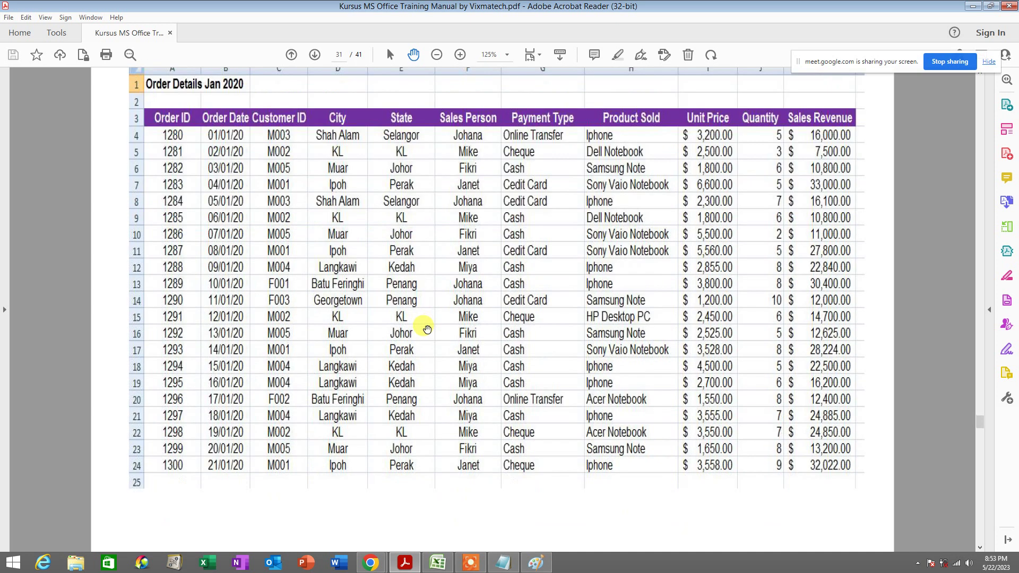
scroll(427, 330, "down", 10)
scroll(440, 334, "down", 5)
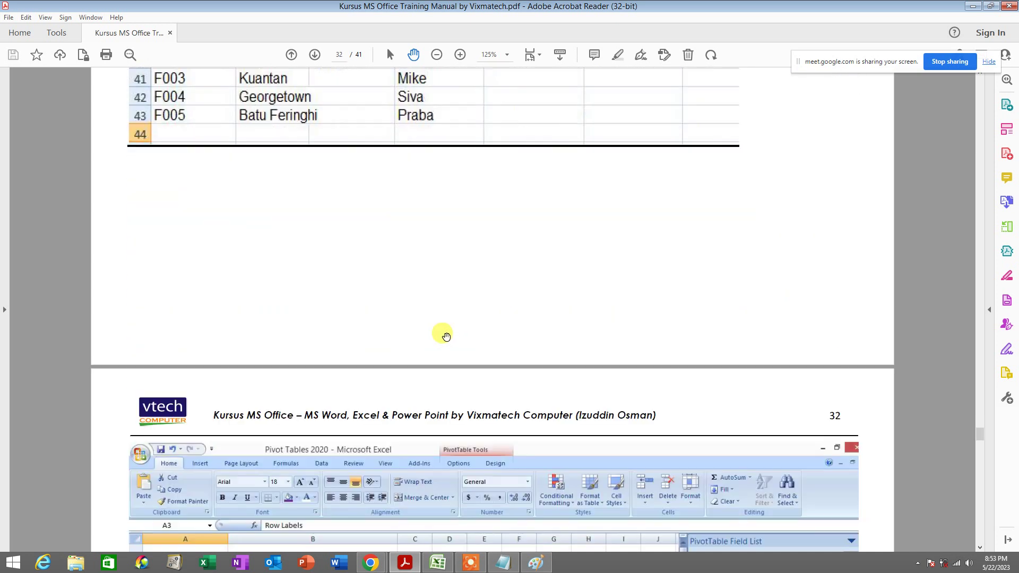
scroll(445, 336, "down", 7)
scroll(448, 336, "down", 9)
scroll(449, 336, "down", 18)
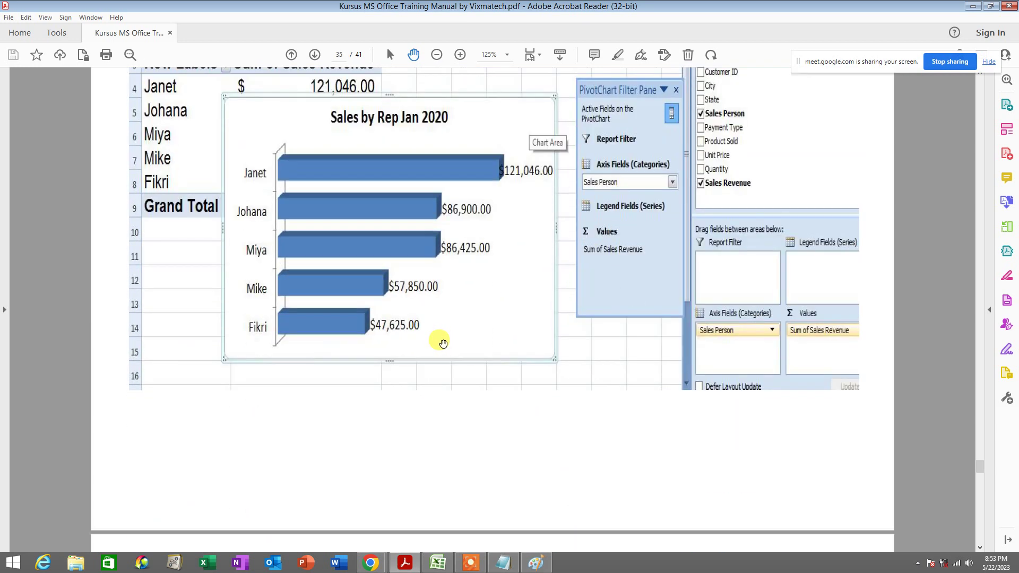
scroll(443, 343, "down", 20)
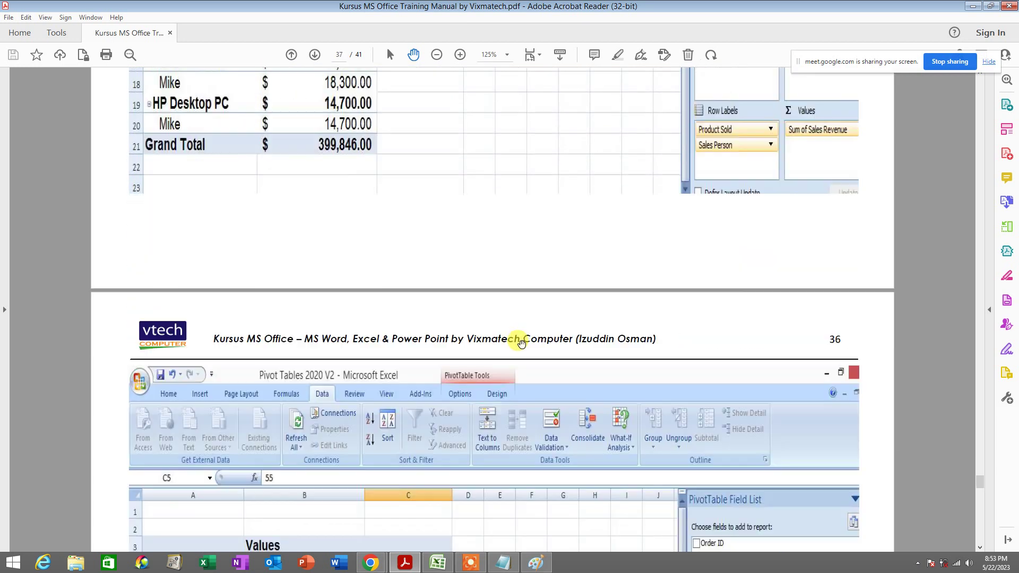
scroll(521, 343, "down", 12)
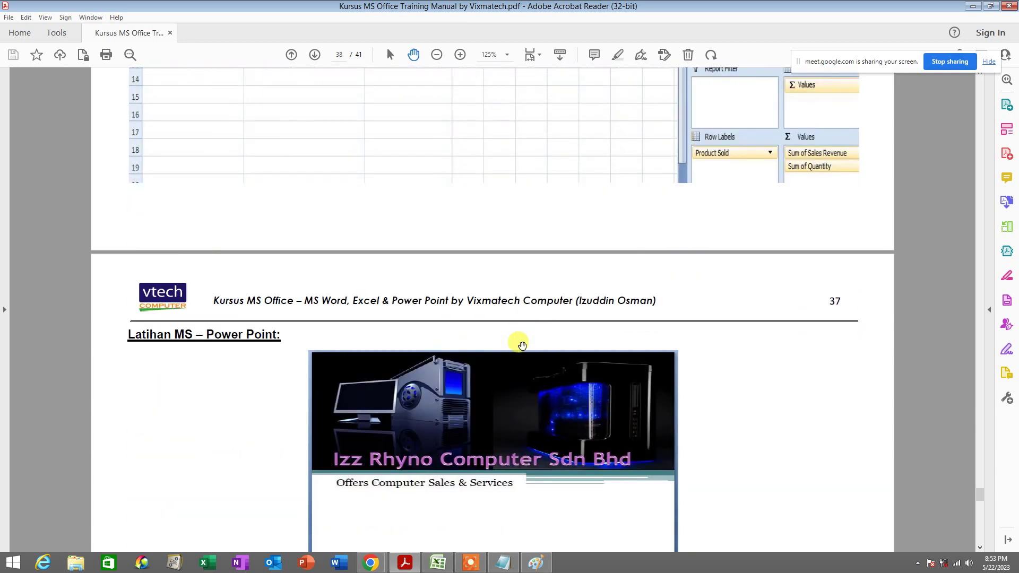
left_click_drag(979, 499, 984, 403)
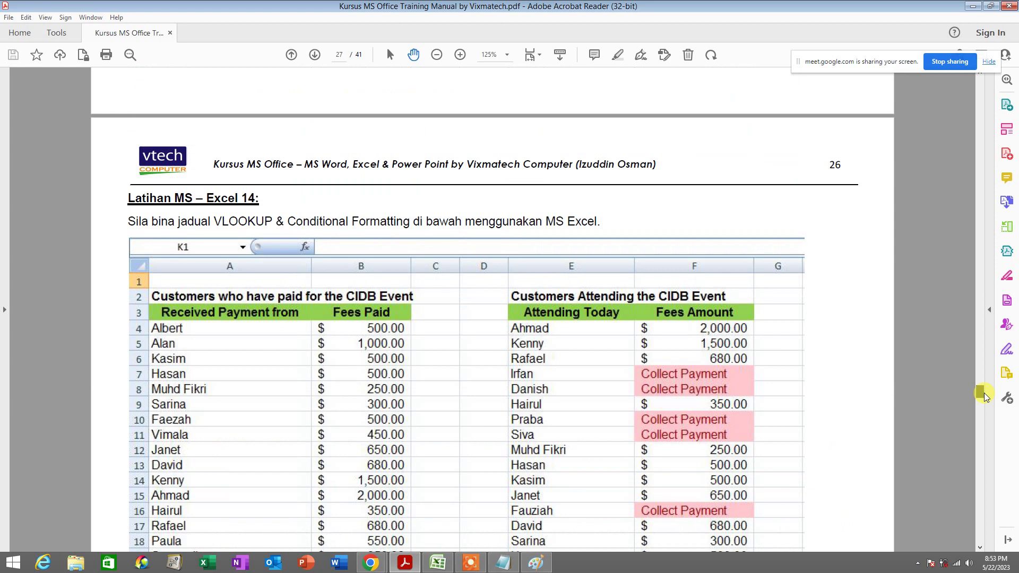
- Scroll back to page 24's Latihan MS – Excel 13 IF Function CGPA exercise
scroll(693, 308, "up", 5)
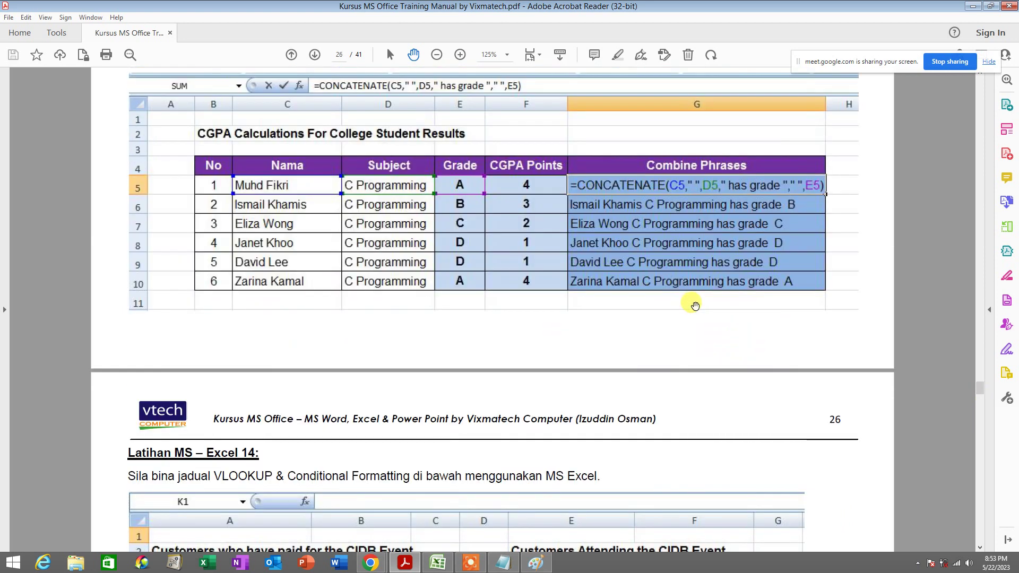
scroll(695, 307, "up", 3)
scroll(695, 306, "up", 5)
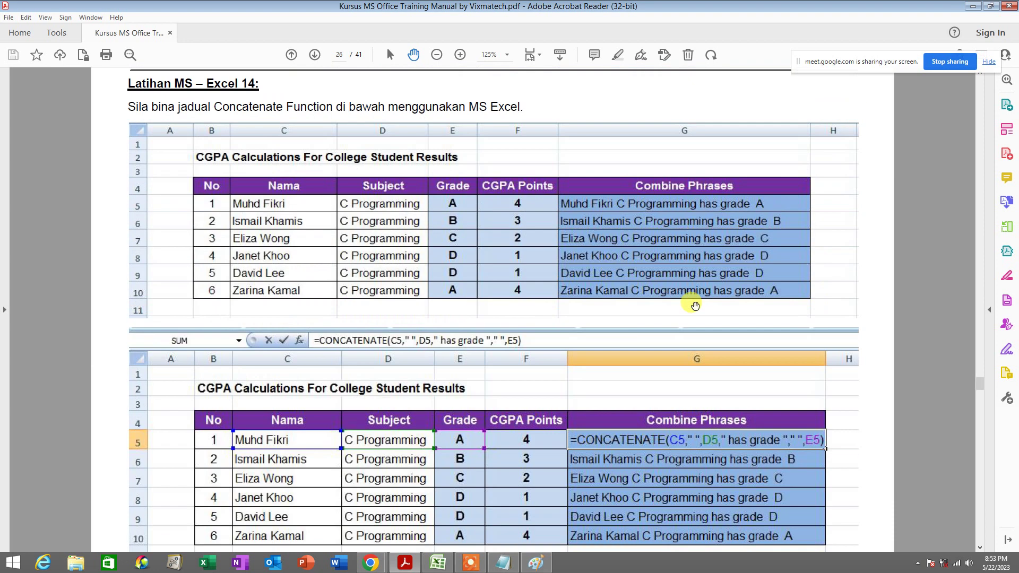
scroll(696, 306, "up", 2)
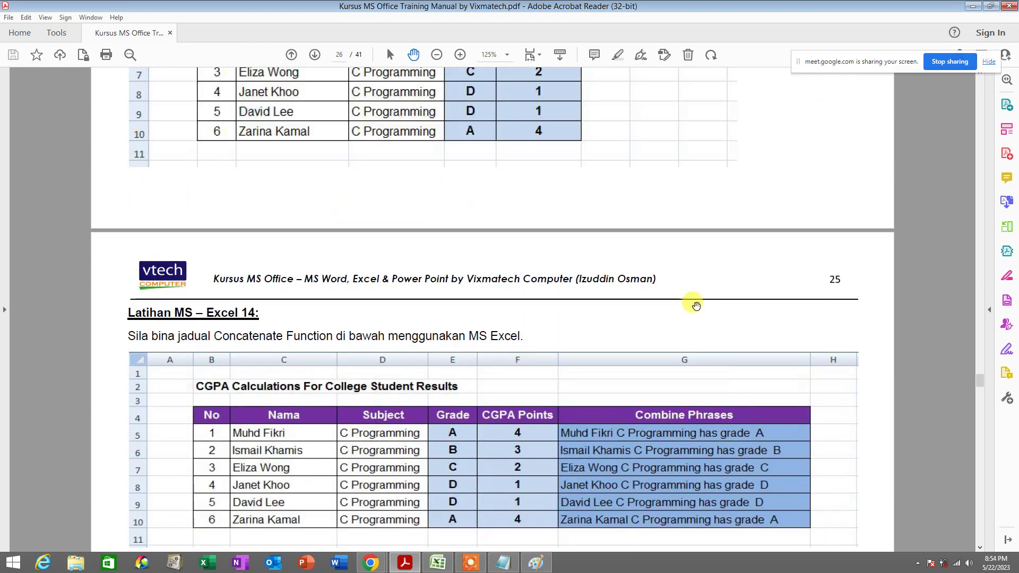
scroll(696, 307, "up", 3)
scroll(696, 306, "down", 4)
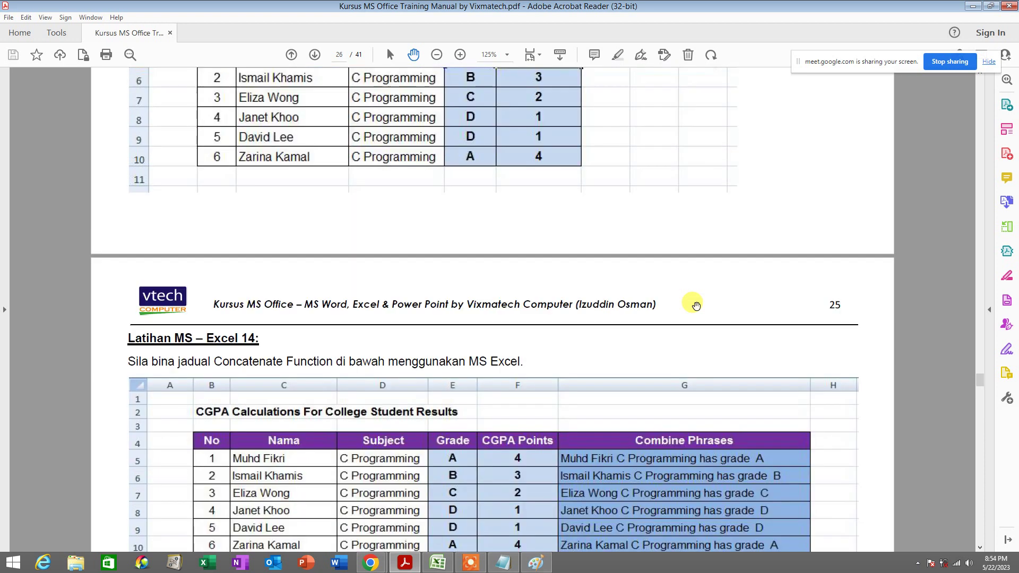
scroll(696, 307, "down", 4)
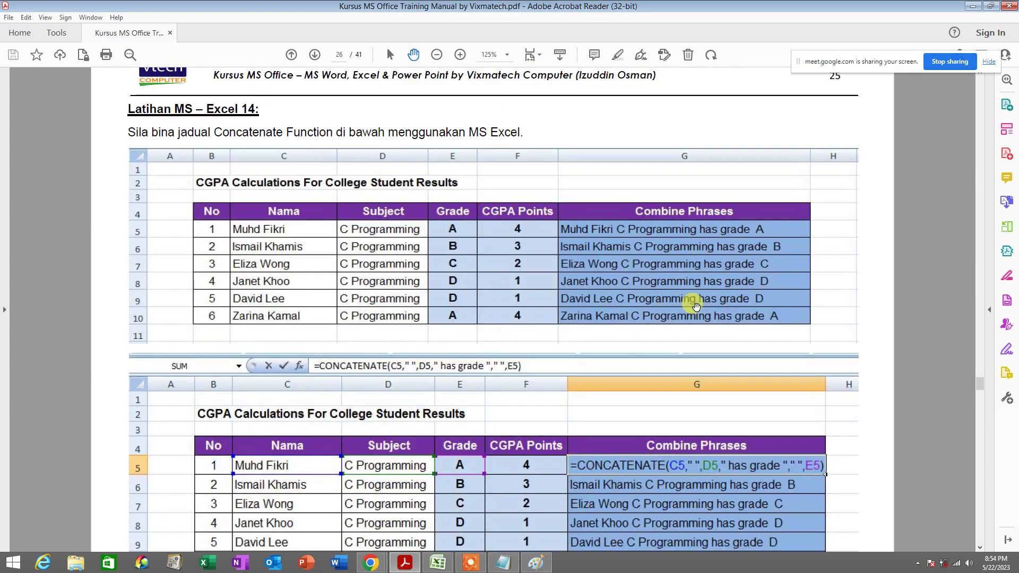
scroll(695, 306, "up", 8)
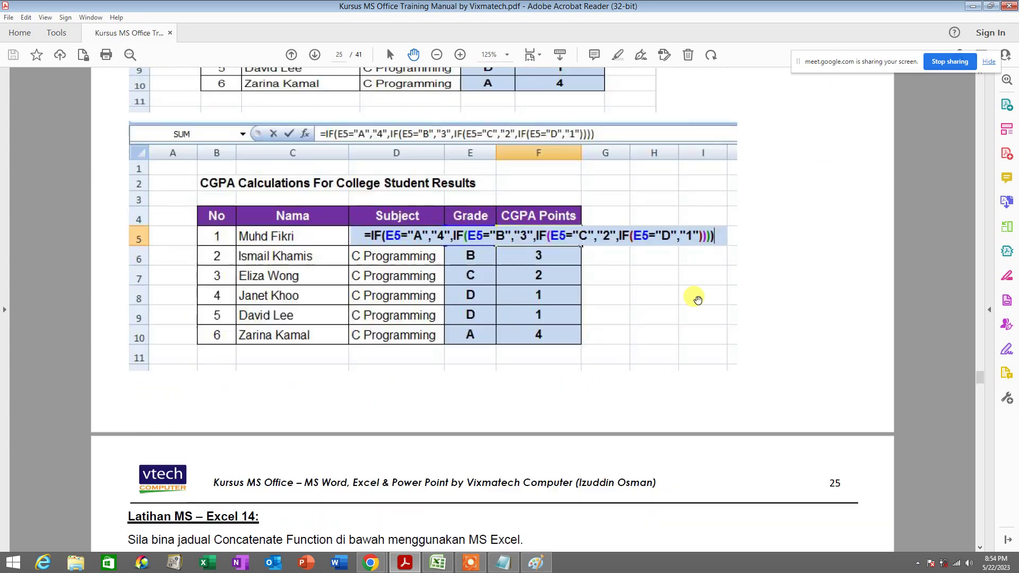
scroll(697, 301, "up", 2)
scroll(698, 299, "up", 5)
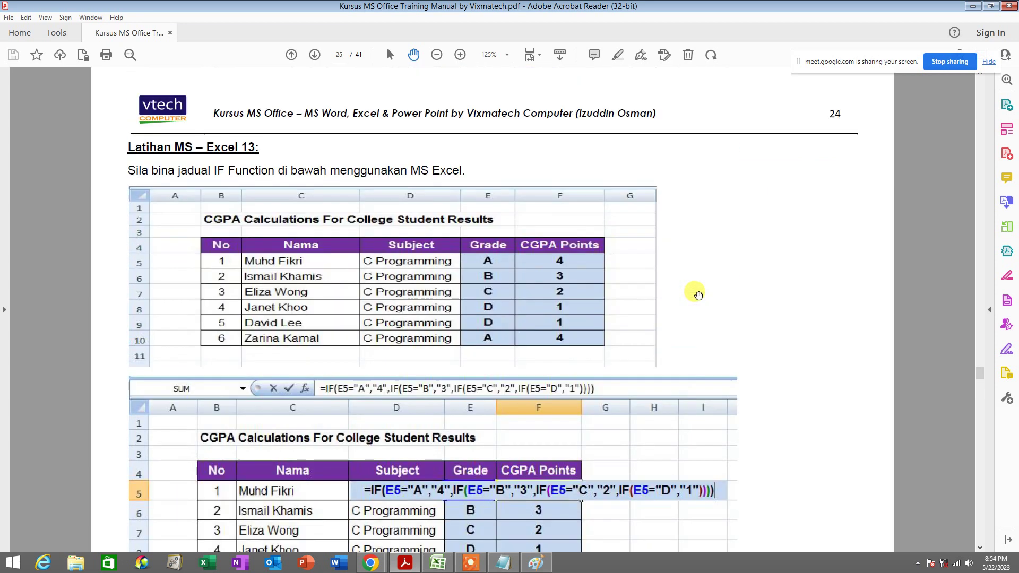
scroll(698, 295, "down", 1)
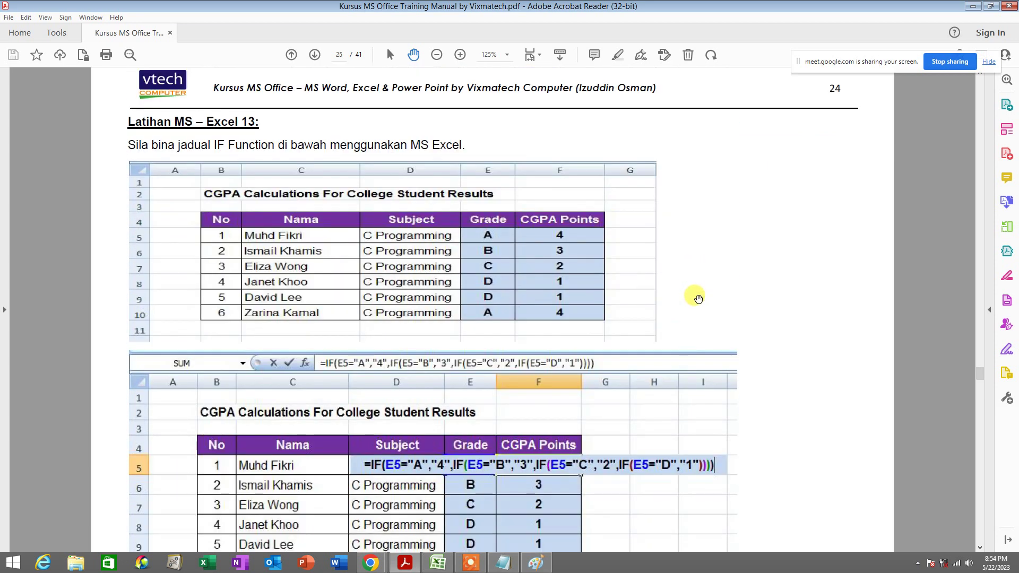